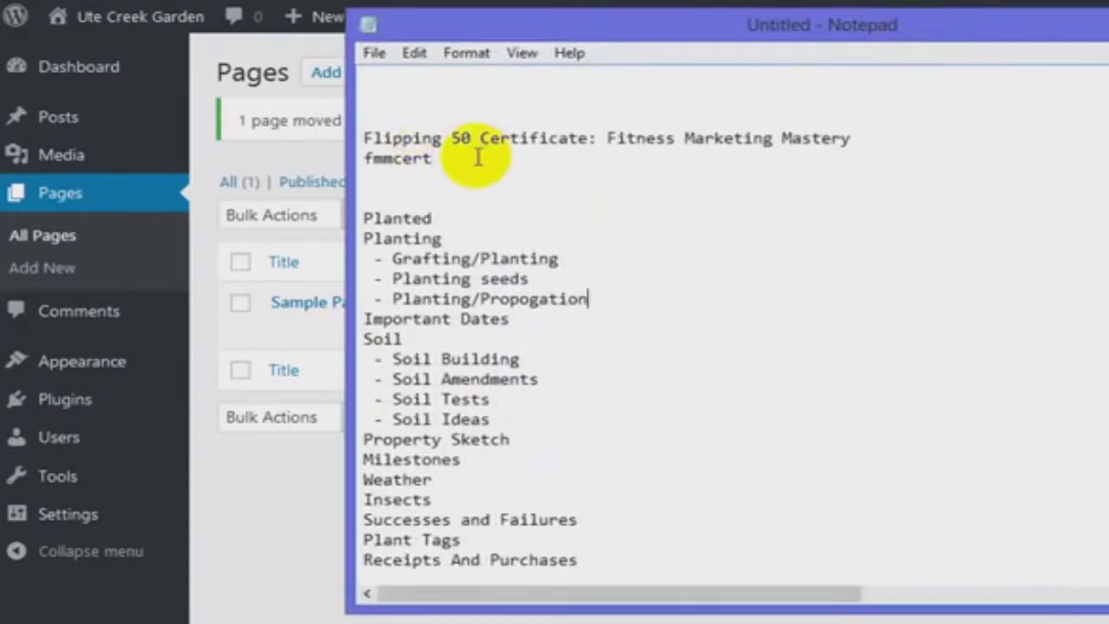
# Insert 13 blank lines in the Notepad notes between the fmmcert line and the garden category outline.
pyautogui.click(477, 157)
pyautogui.press('Return')
pyautogui.press('Return')
pyautogui.press('Return')
pyautogui.press('Return')
pyautogui.press('Return')
pyautogui.press('Return')
pyautogui.press('Return')
pyautogui.press('Return')
pyautogui.press('Return')
pyautogui.press('Return')
pyautogui.press('Return')
pyautogui.press('Return')
pyautogui.press('Return')
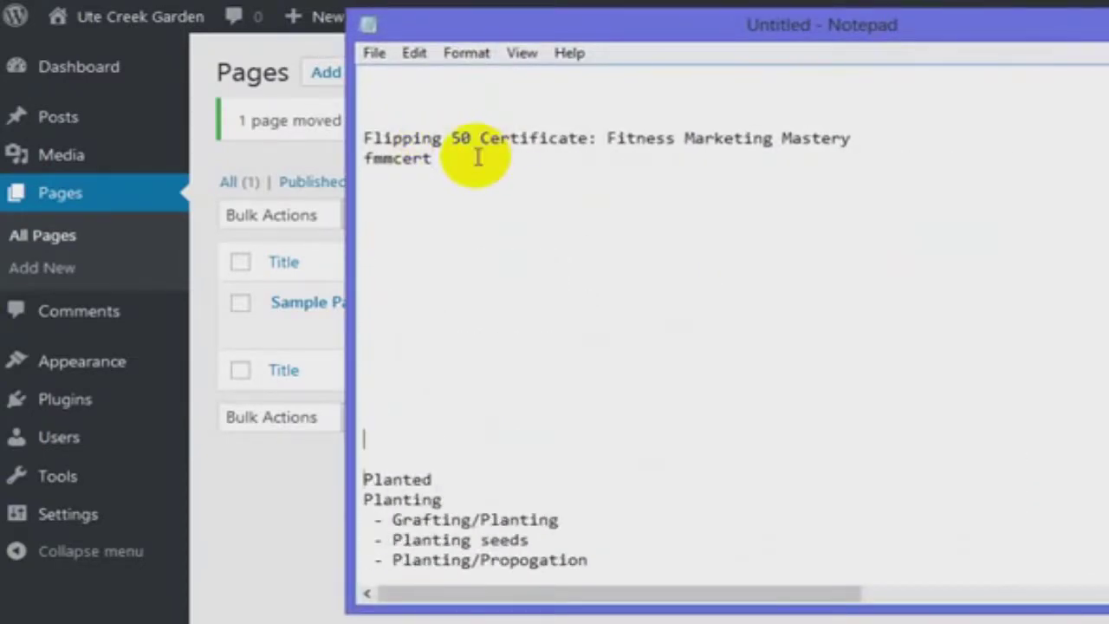
# Examine the garden category outline starting at Planted and the numbered list of garden journal topics below it.
pyautogui.press('Down')
pyautogui.press('Down')
pyautogui.press('Down')
pyautogui.press('Down')
pyautogui.press('Down')
pyautogui.press('Down')
pyautogui.press('Down')
pyautogui.press('Down')
pyautogui.press('Down')
pyautogui.press('Down')
pyautogui.press('Down')
pyautogui.press('Down')
pyautogui.press('Down')
pyautogui.press('Down')
pyautogui.press('Down')
pyautogui.press('Down')
pyautogui.press('Down')
pyautogui.press('Down')
pyautogui.press('Down')
pyautogui.press('Down')
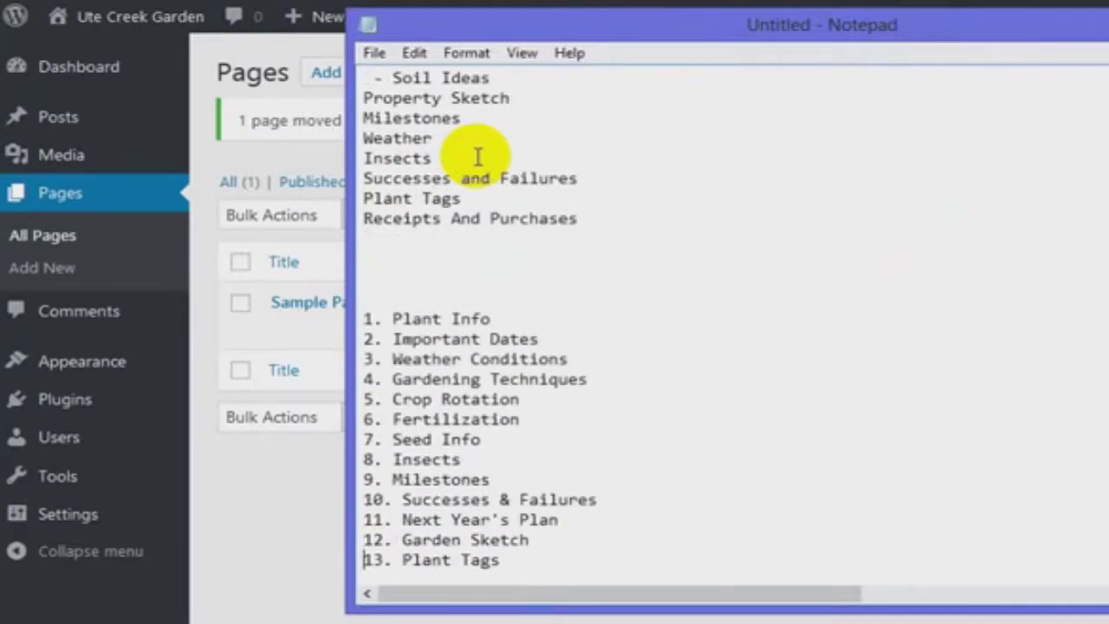
pyautogui.press('Down')
pyautogui.press('Down')
pyautogui.press('Down')
pyautogui.press('Up')
pyautogui.press('Up')
pyautogui.press('Up')
pyautogui.press('Up')
pyautogui.press('Up')
pyautogui.press('Up')
pyautogui.press('Up')
pyautogui.press('Up')
pyautogui.press('Up')
pyautogui.press('Up')
pyautogui.press('Up')
pyautogui.press('Up')
pyautogui.press('Up')
pyautogui.press('Up')
pyautogui.press('Up')
pyautogui.press('Up')
pyautogui.press('Up')
pyautogui.press('Up')
pyautogui.press('Up')
pyautogui.press('Up')
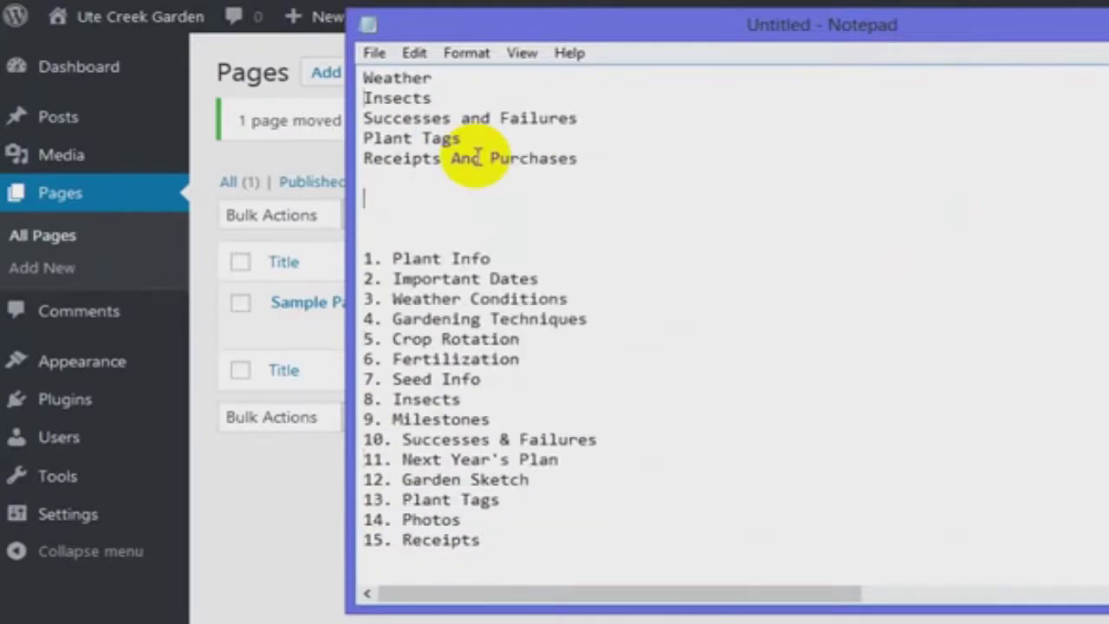
pyautogui.press('Up')
pyautogui.press('Up')
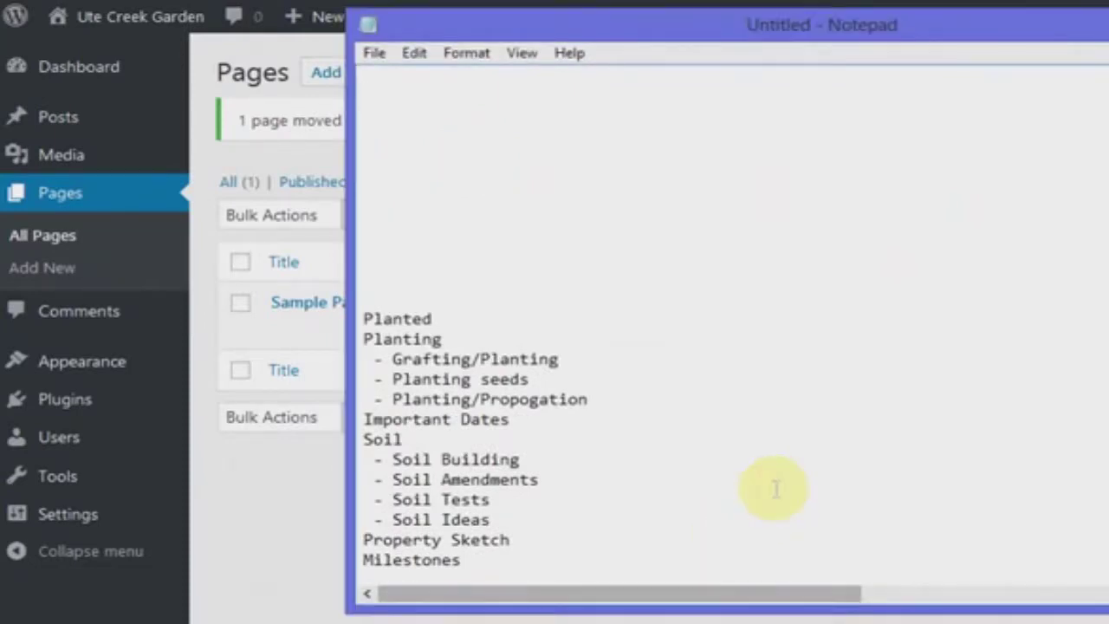
pyautogui.scroll(-10, 727, 329)
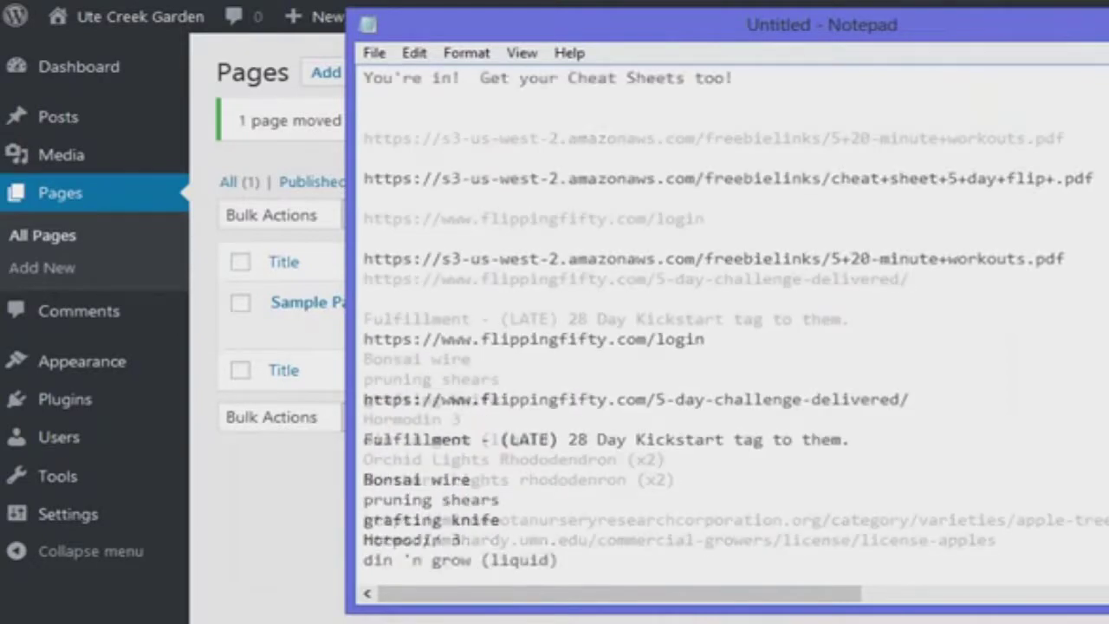
pyautogui.scroll(15, 727, 329)
pyautogui.scroll(-2, 727, 329)
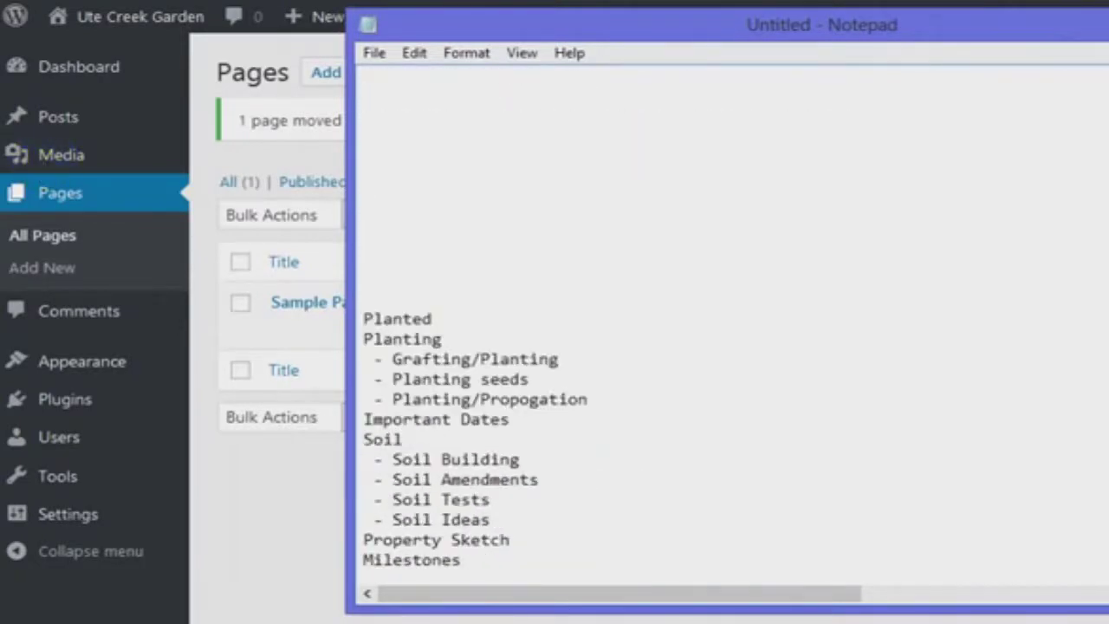
# Switch to the WordPress admin and open the Ute Creek Garden site in a new tab to examine its sidebar.
pyautogui.click(274, 497)
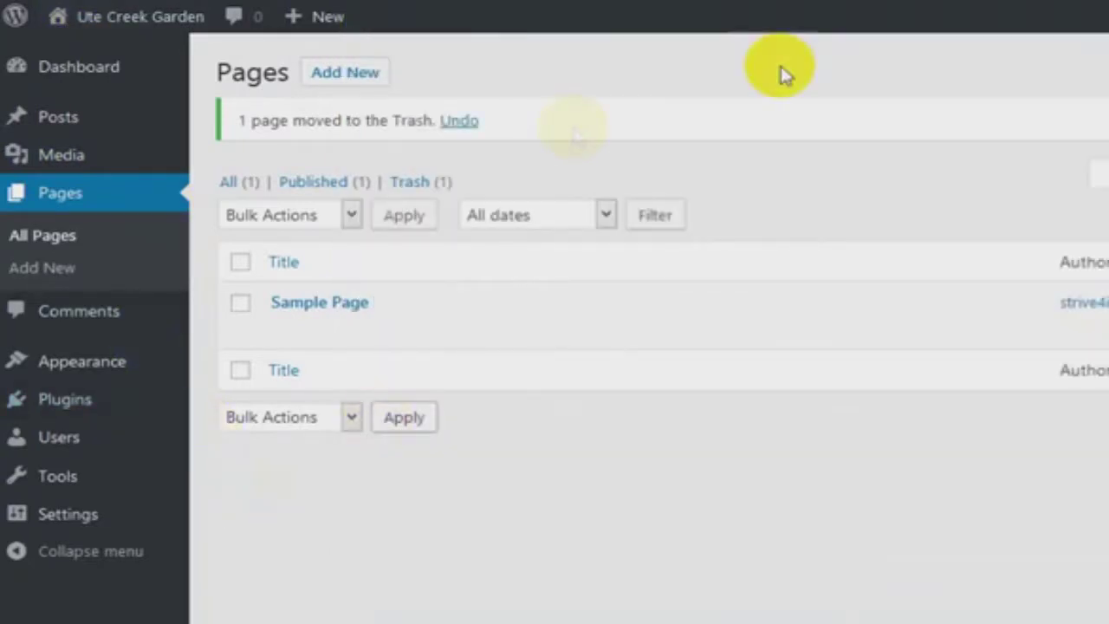
pyautogui.moveTo(52, 21)
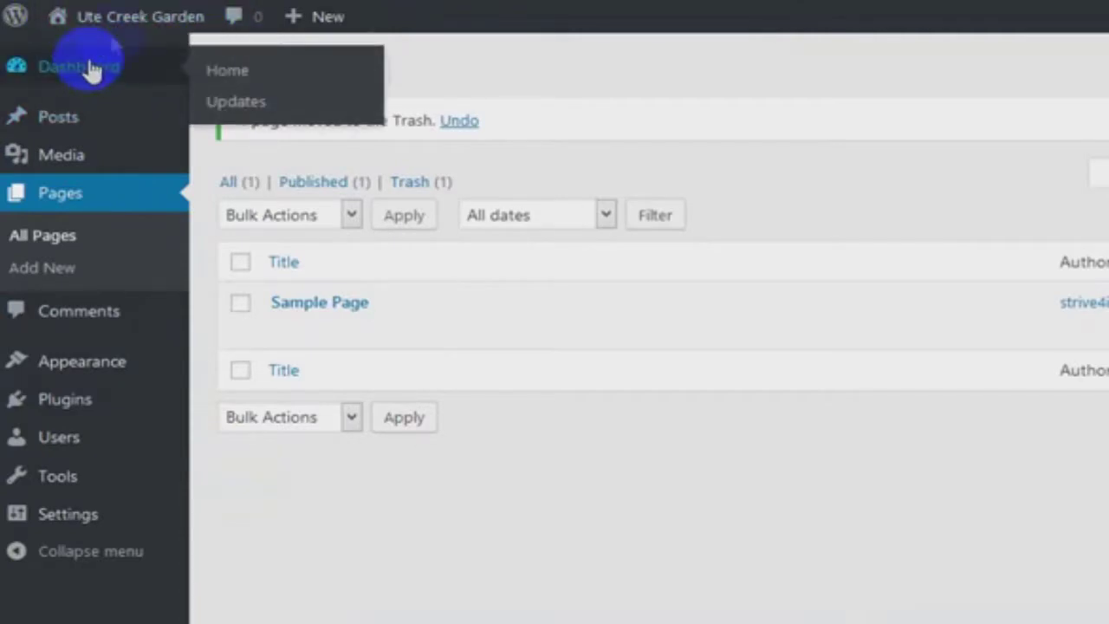
pyautogui.rightClick(82, 61)
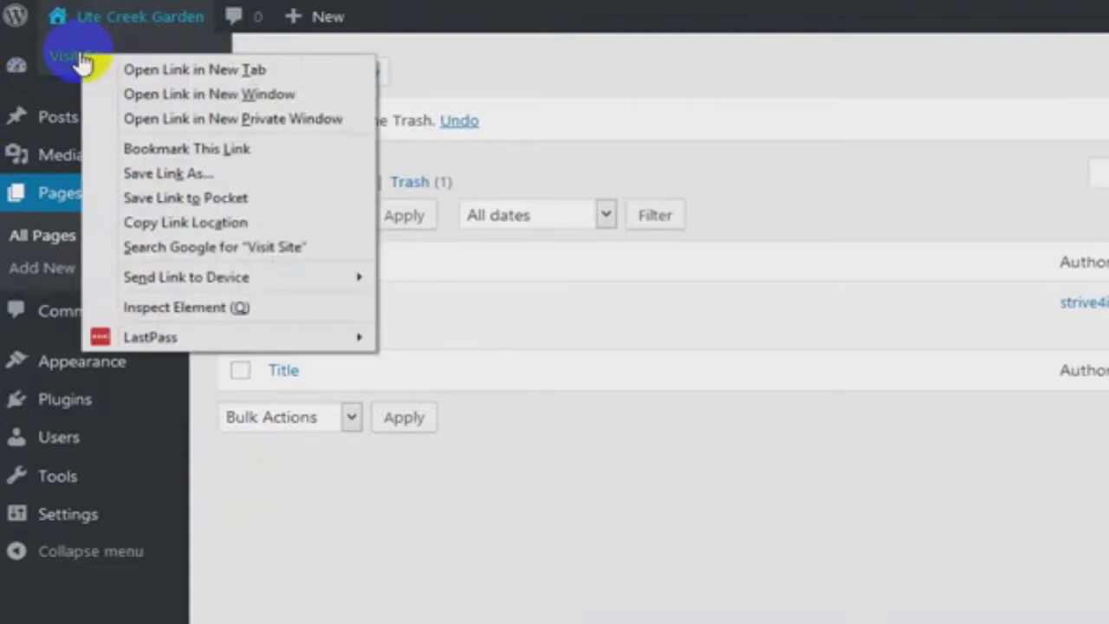
pyautogui.click(185, 74)
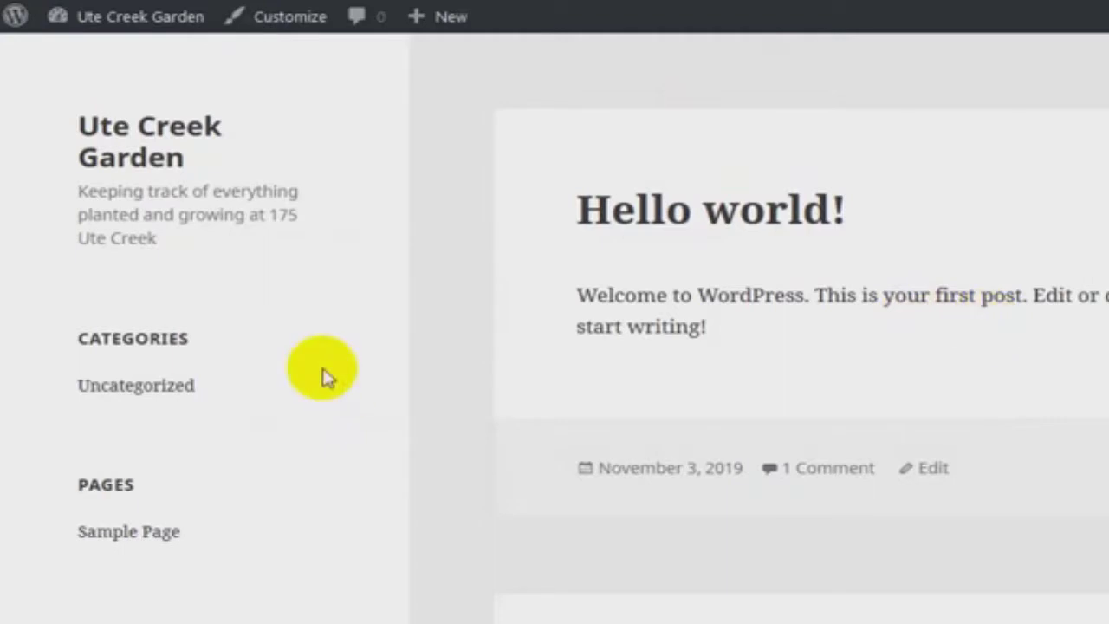
pyautogui.scroll(-1, 323, 375)
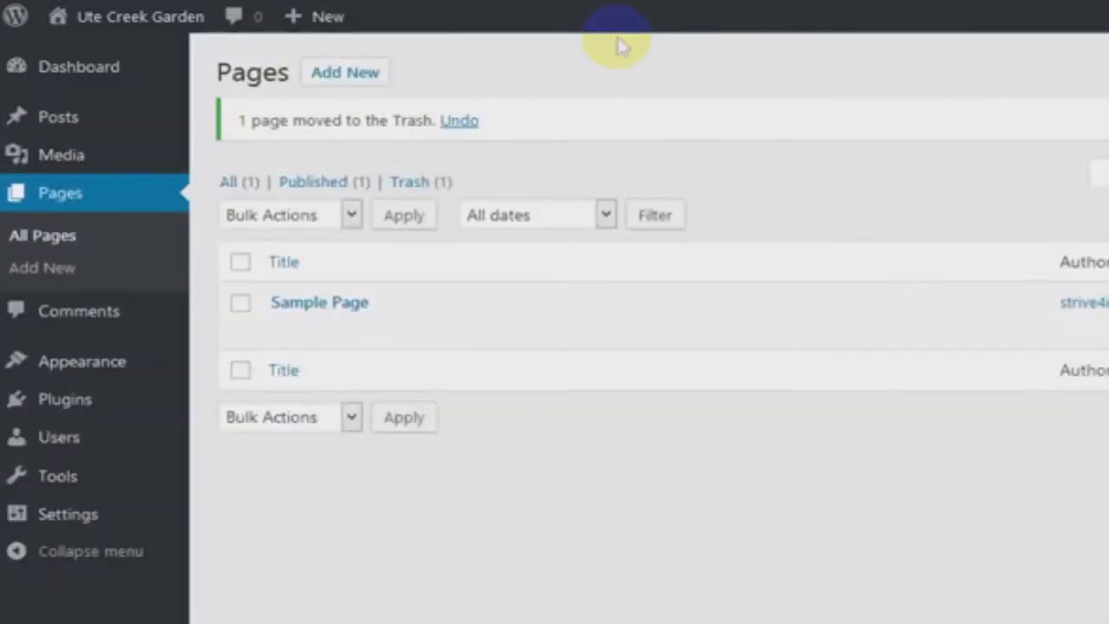
# In the site's widget settings, move Pages to the top of the Widget Area and Recent Posts above Categories.
pyautogui.moveTo(74, 379)
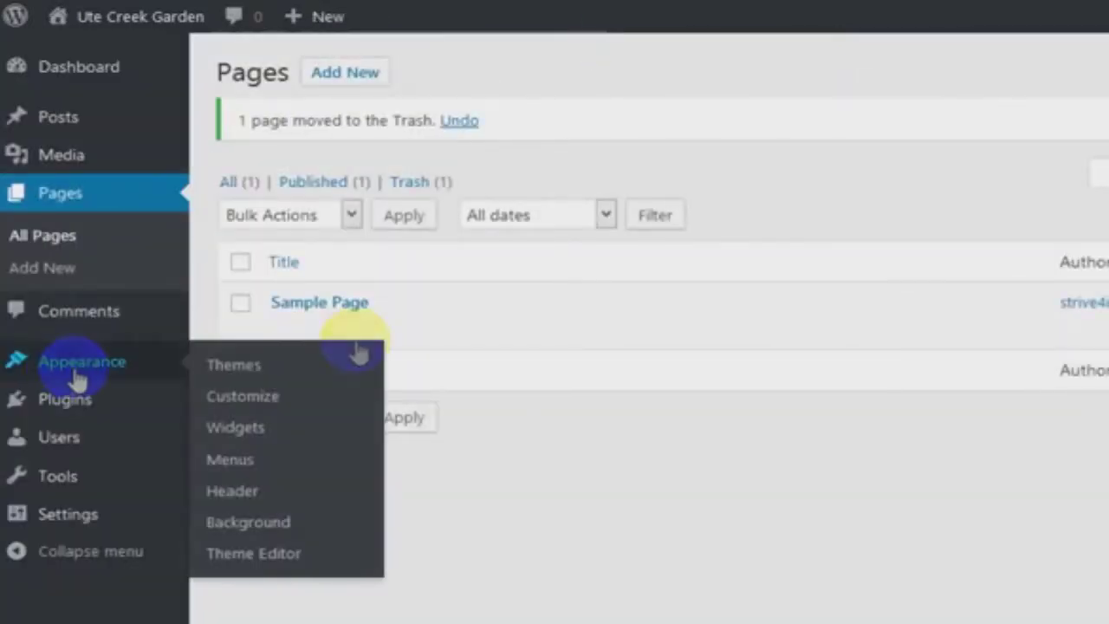
pyautogui.click(245, 442)
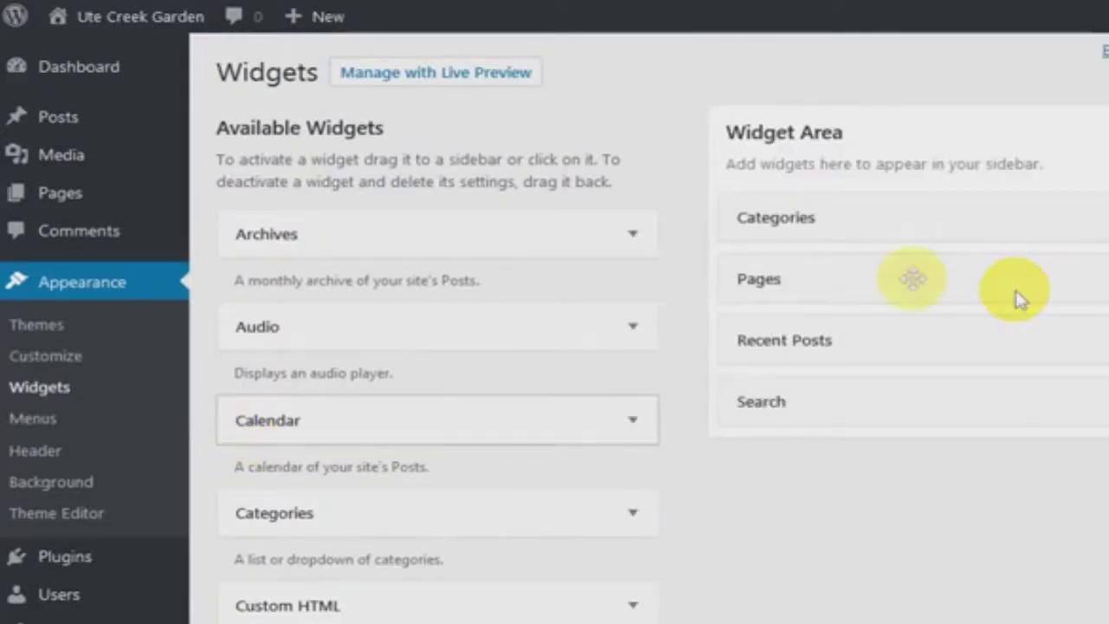
pyautogui.moveTo(777, 278); pyautogui.dragTo(806, 202)
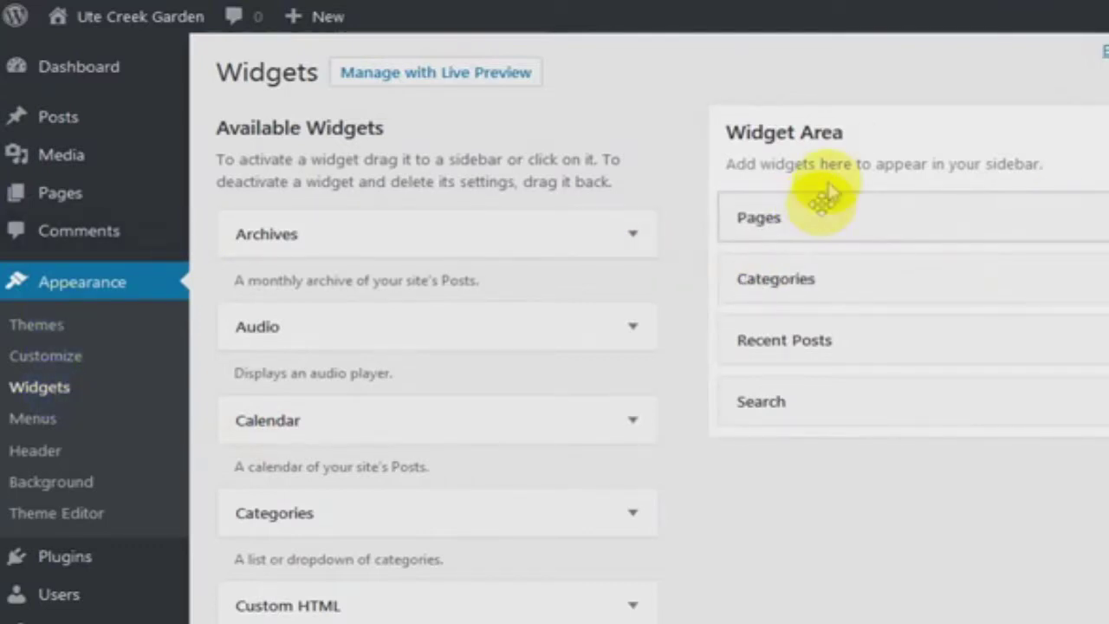
pyautogui.moveTo(772, 338); pyautogui.dragTo(779, 284)
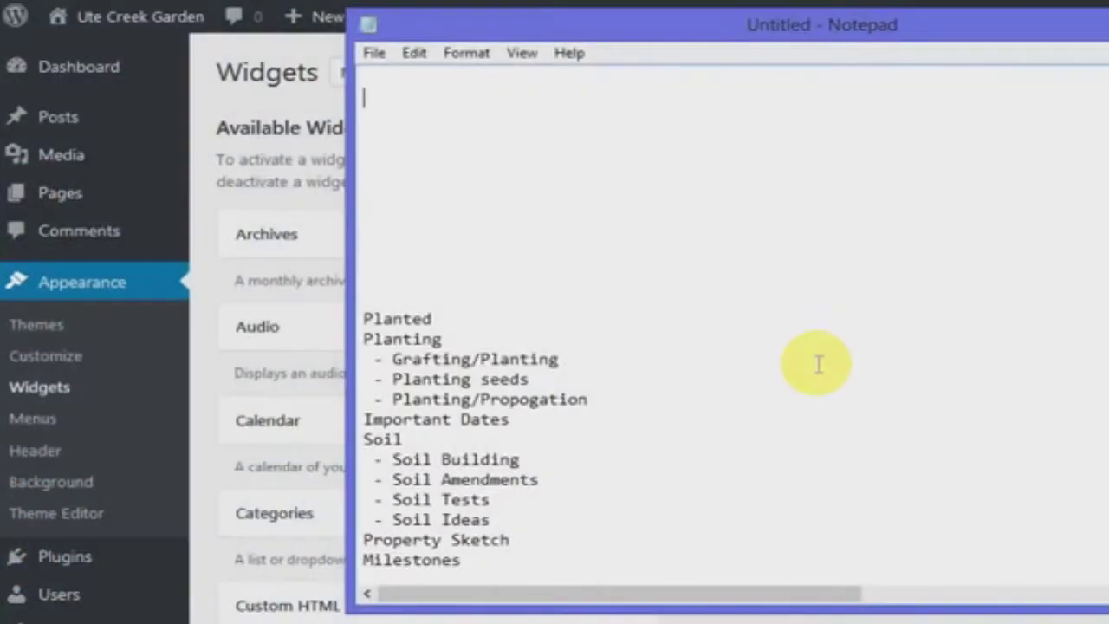
# Switch to Notepad, compare the garden category outline with the numbered topic list, and narrow the window to fit the screen.
pyautogui.scroll(-6, 816, 363)
pyautogui.scroll(-2, 816, 363)
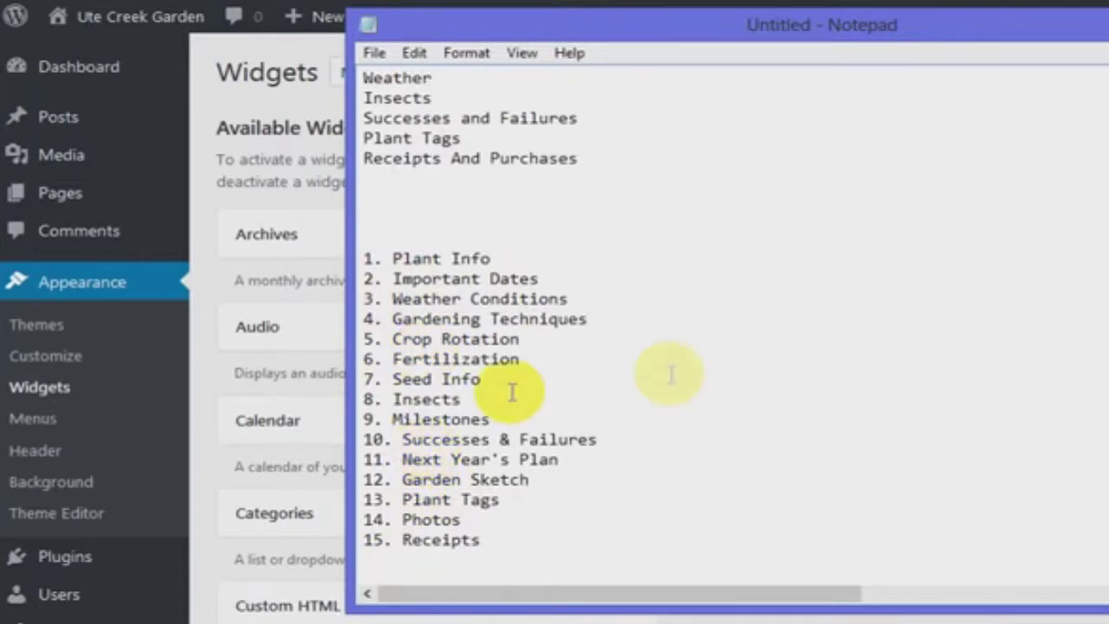
pyautogui.scroll(7, 668, 375)
pyautogui.scroll(-2, 673, 375)
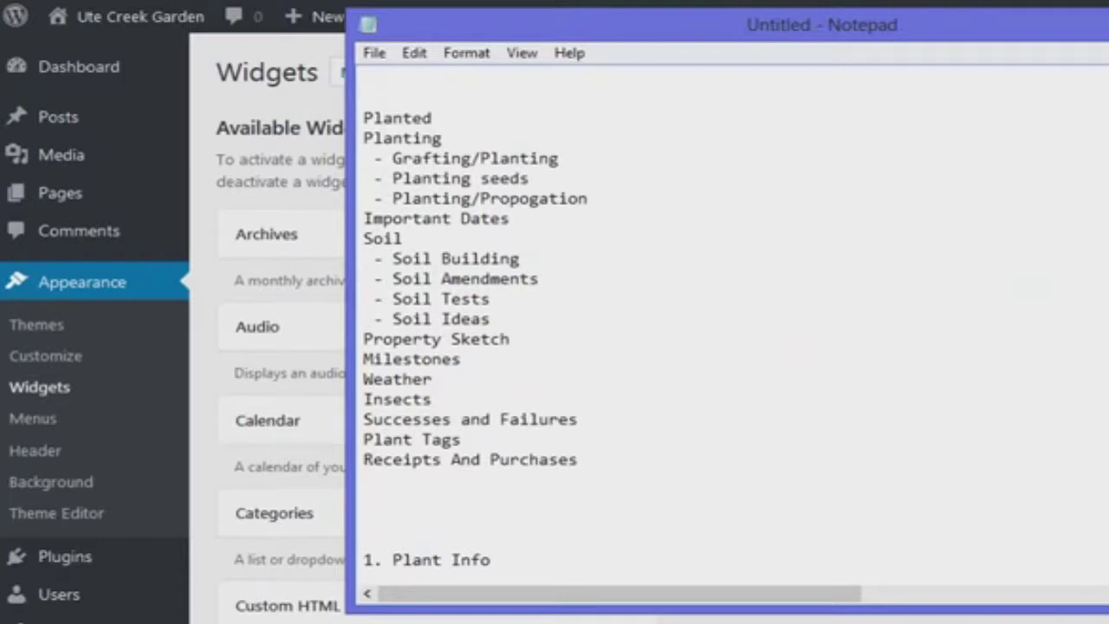
pyautogui.moveTo(1108, 285); pyautogui.dragTo(1097, 285)
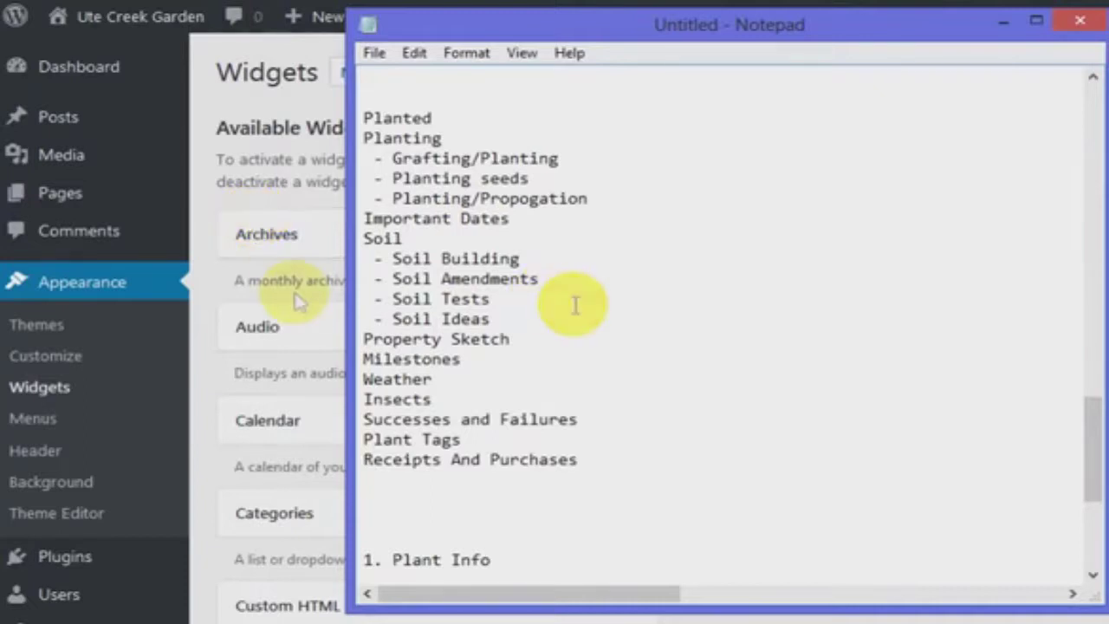
pyautogui.click(214, 191)
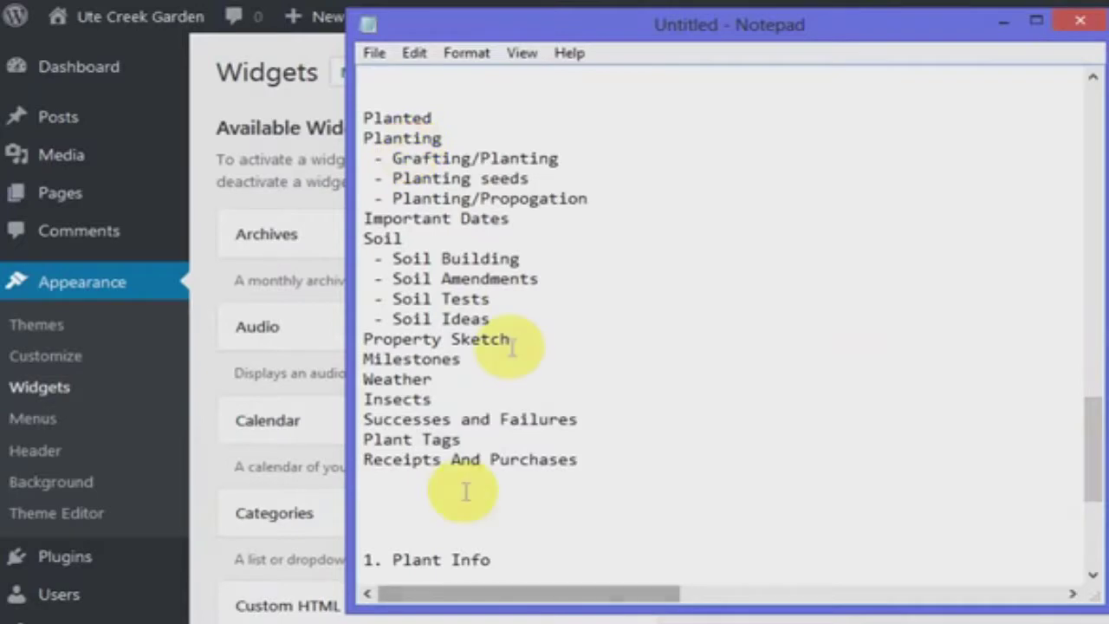
pyautogui.scroll(-5, 508, 354)
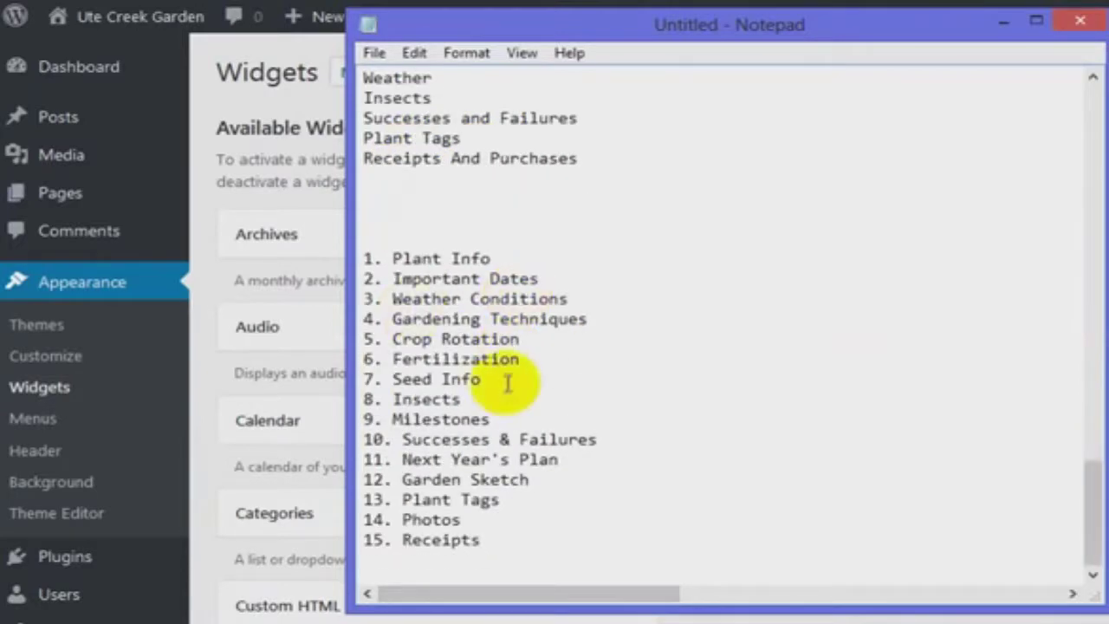
pyautogui.scroll(6, 507, 383)
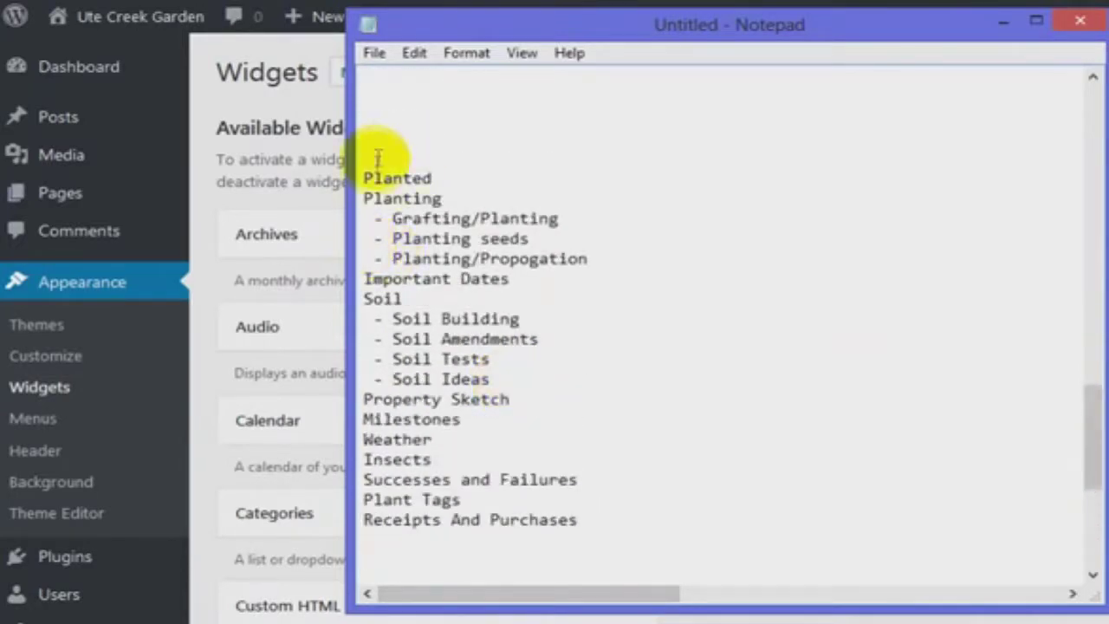
# Highlight Planting and its Planting seeds and Planting/Propogation subcategories in turn, and make the Notepad window slightly taller.
pyautogui.moveTo(367, 179); pyautogui.dragTo(266, 206)
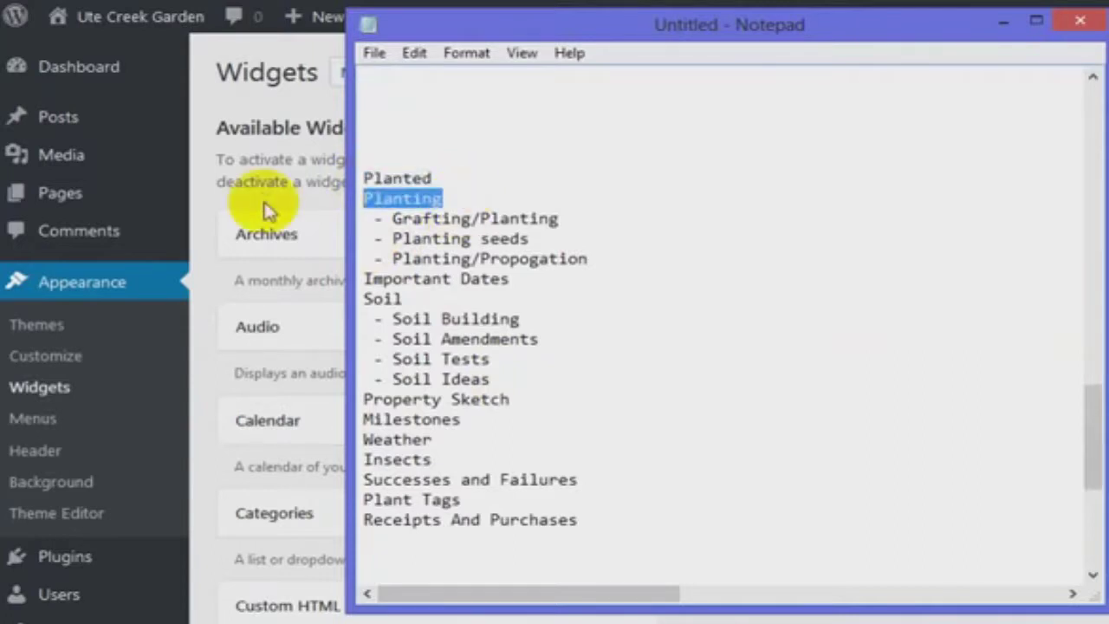
pyautogui.moveTo(394, 218); pyautogui.dragTo(383, 239)
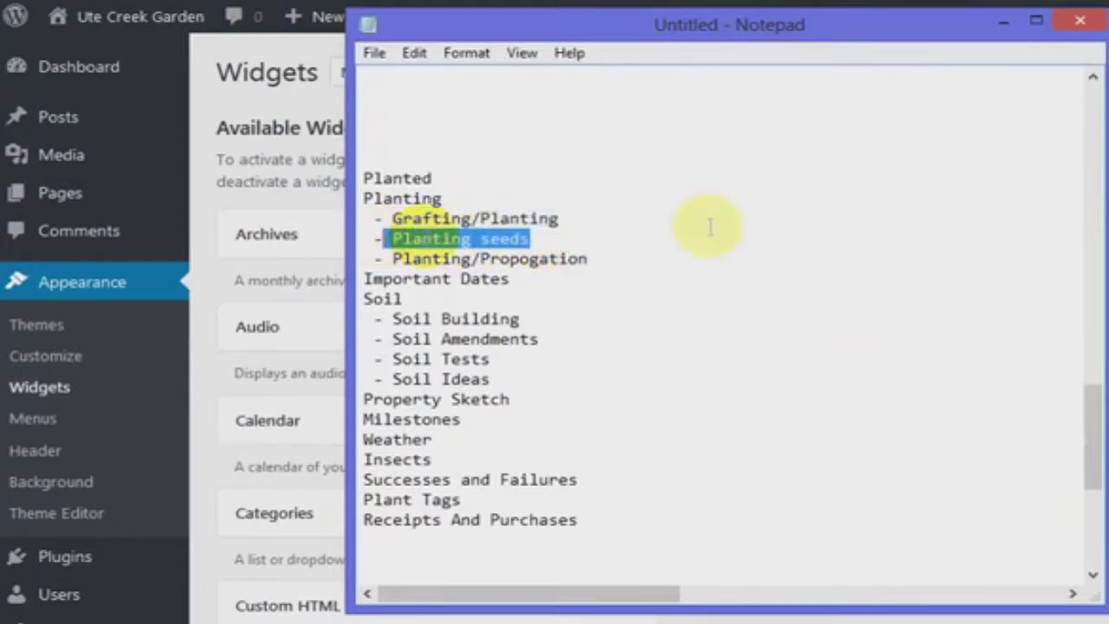
pyautogui.moveTo(588, 258); pyautogui.dragTo(363, 258)
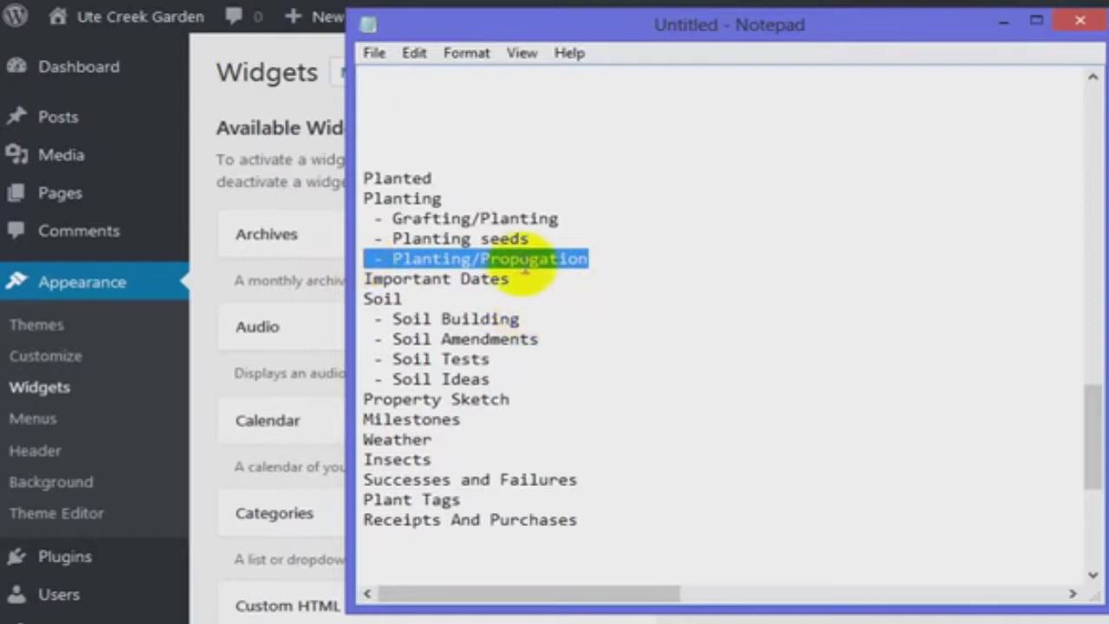
pyautogui.click(539, 263)
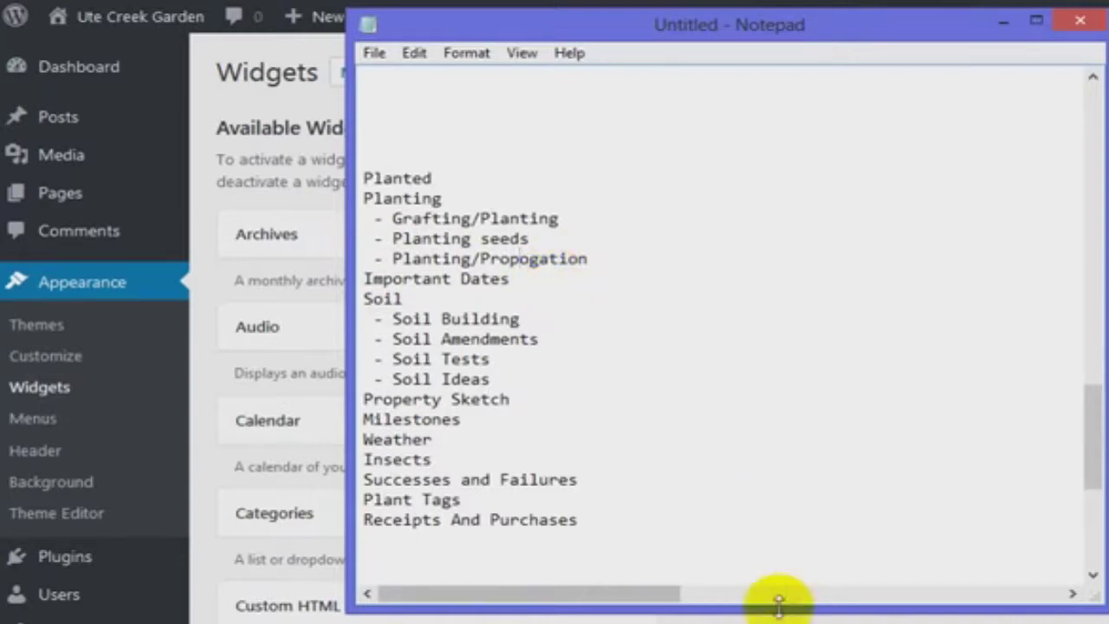
pyautogui.moveTo(775, 609); pyautogui.dragTo(777, 620)
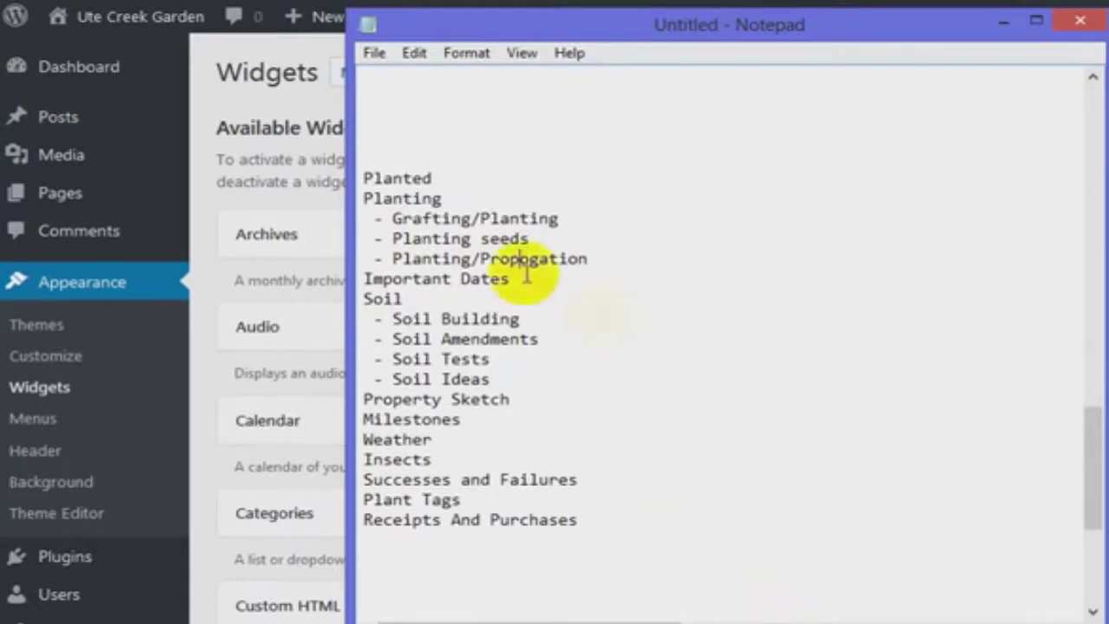
# Highlight the Important Dates category in the outline, and place the cursor after the Soil category.
pyautogui.moveTo(549, 284); pyautogui.dragTo(362, 286)
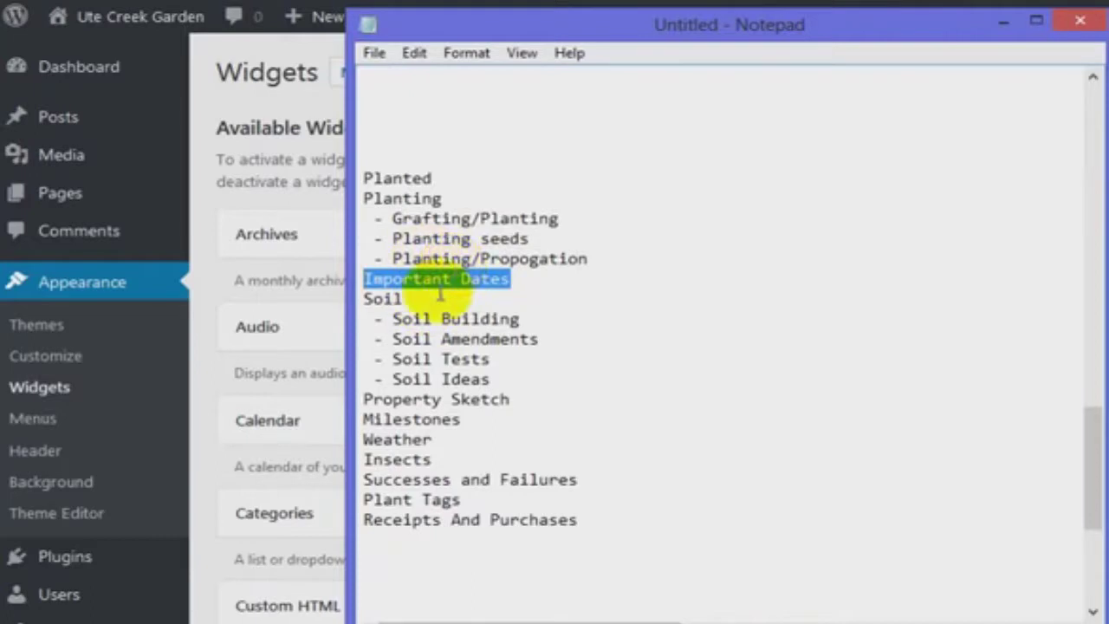
pyautogui.click(549, 285)
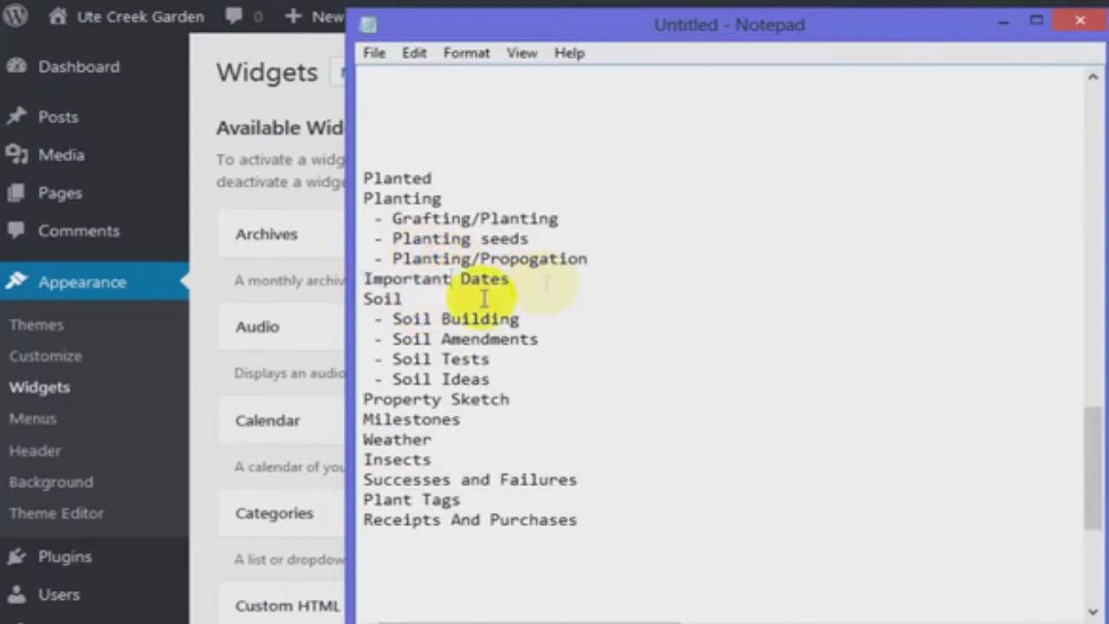
pyautogui.moveTo(516, 279); pyautogui.dragTo(358, 251)
pyautogui.click(367, 278)
pyautogui.hotkey('shift', 'End')
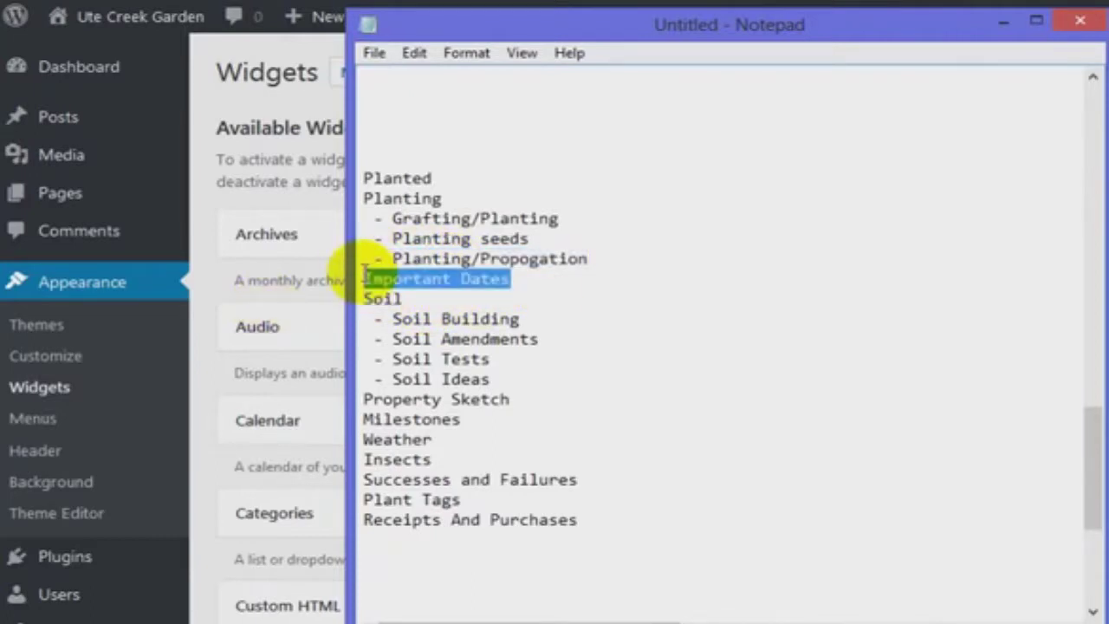
pyautogui.click(472, 300)
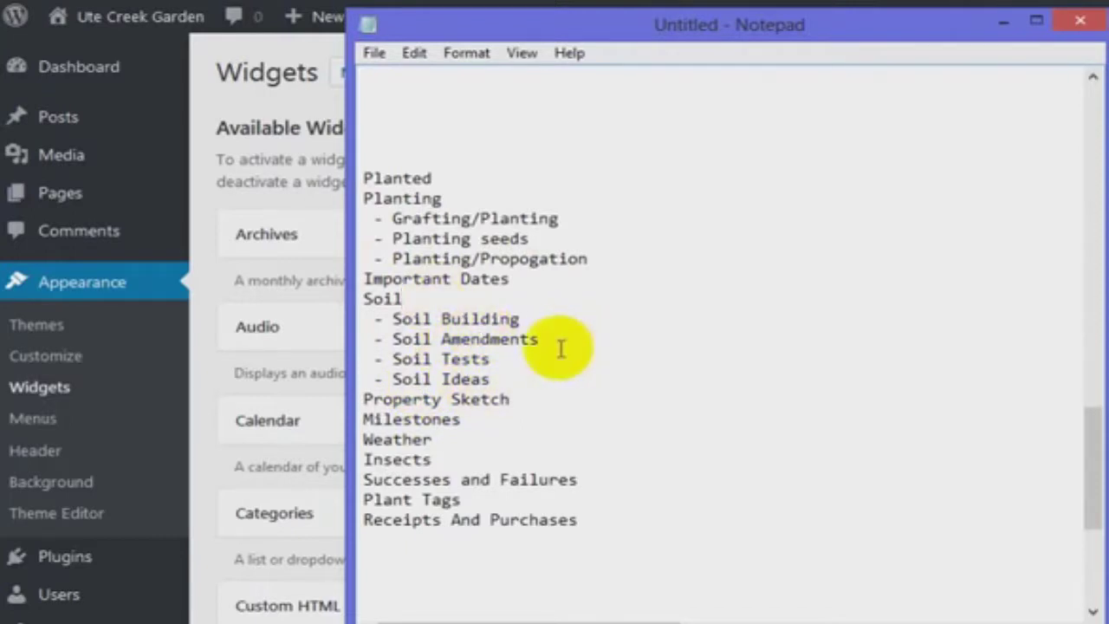
# Highlight the Soil Amendments, Soil Building and Soil Ideas subcategories in turn in the Notepad outline.
pyautogui.moveTo(561, 347); pyautogui.dragTo(386, 343)
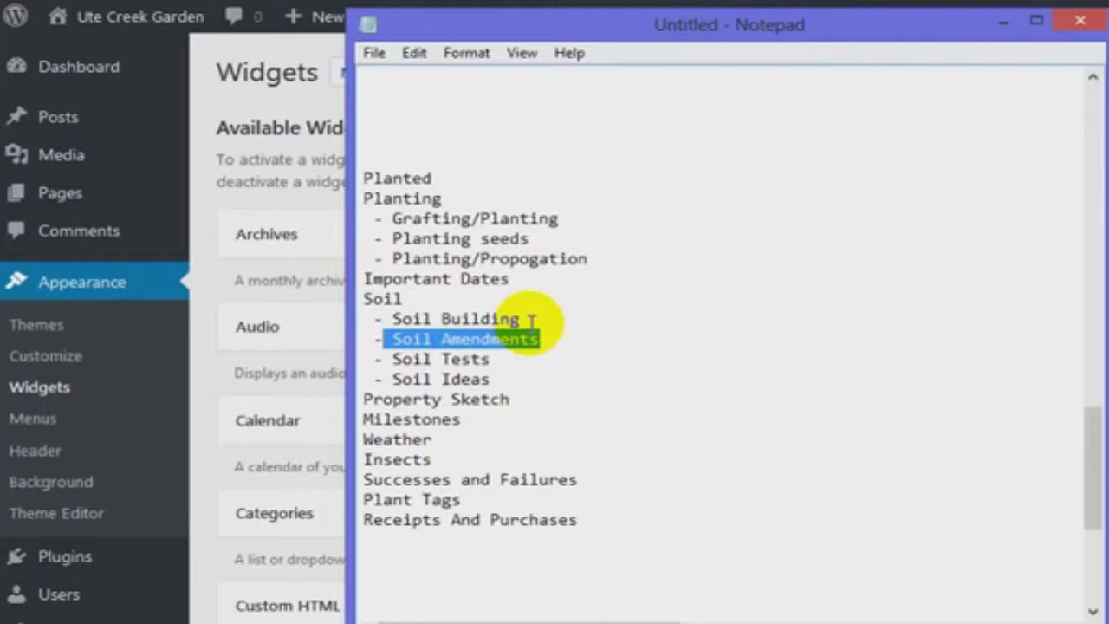
pyautogui.moveTo(520, 319); pyautogui.dragTo(358, 318)
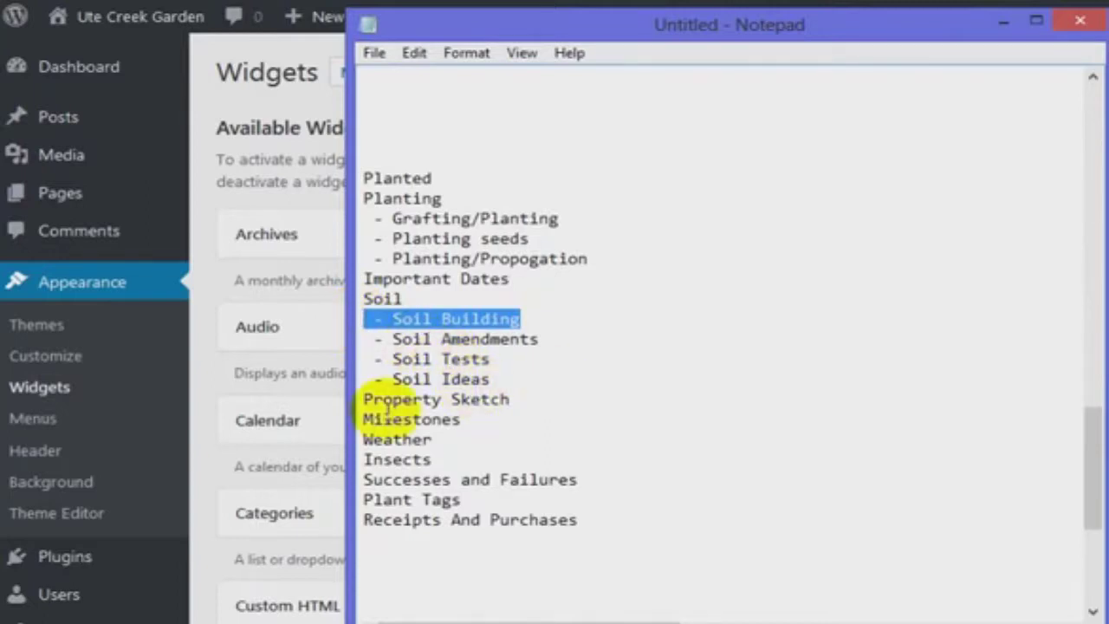
pyautogui.click(364, 381)
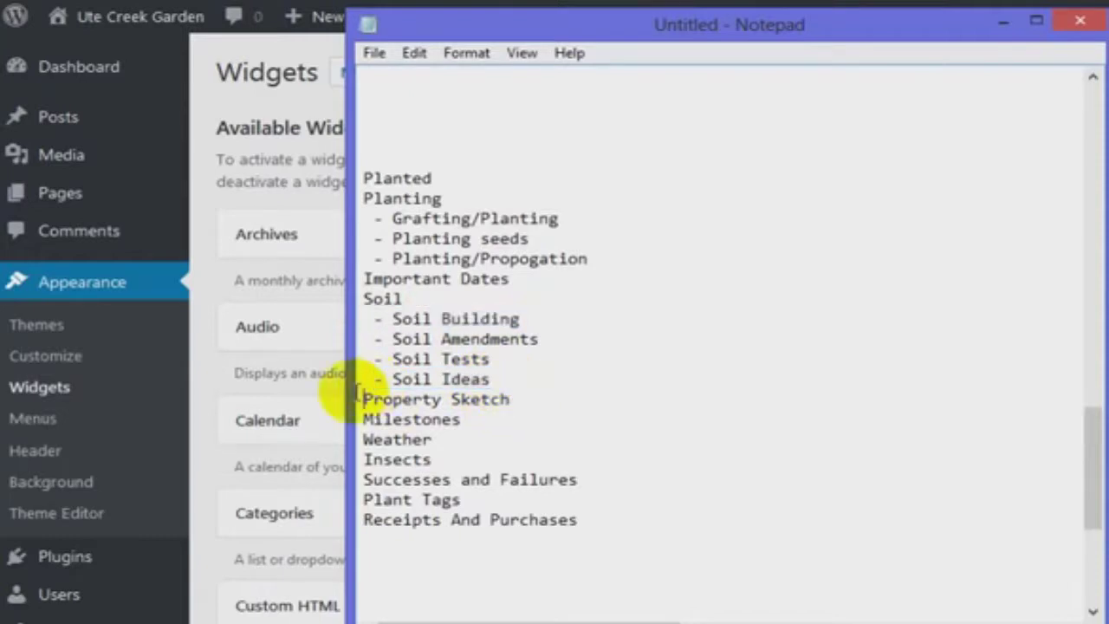
pyautogui.hotkey('shift', 'End')
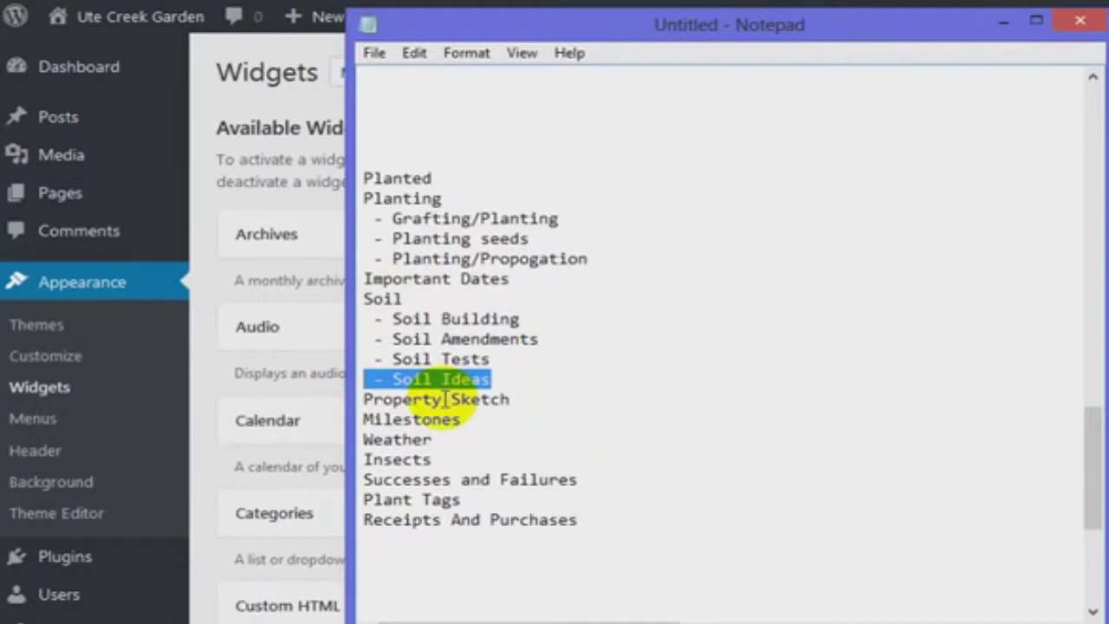
# Highlight the Property Sketch category in the outline to point it out for review.
pyautogui.click(527, 397)
pyautogui.click(364, 420)
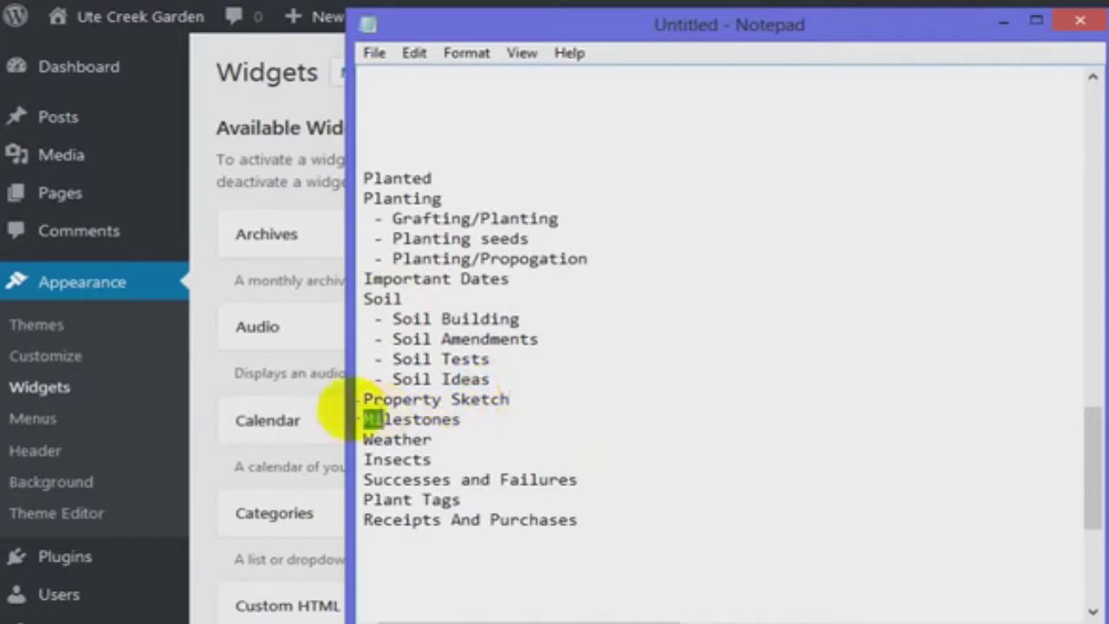
pyautogui.hotkey('shift', 'Up')
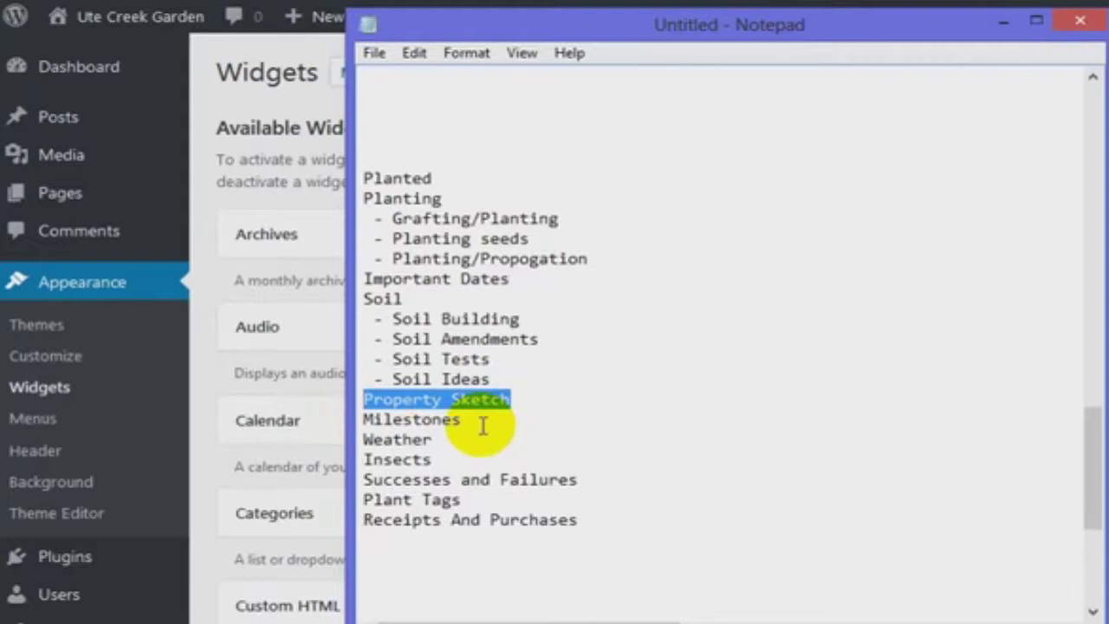
pyautogui.click(482, 394)
pyautogui.moveTo(509, 397); pyautogui.dragTo(335, 397)
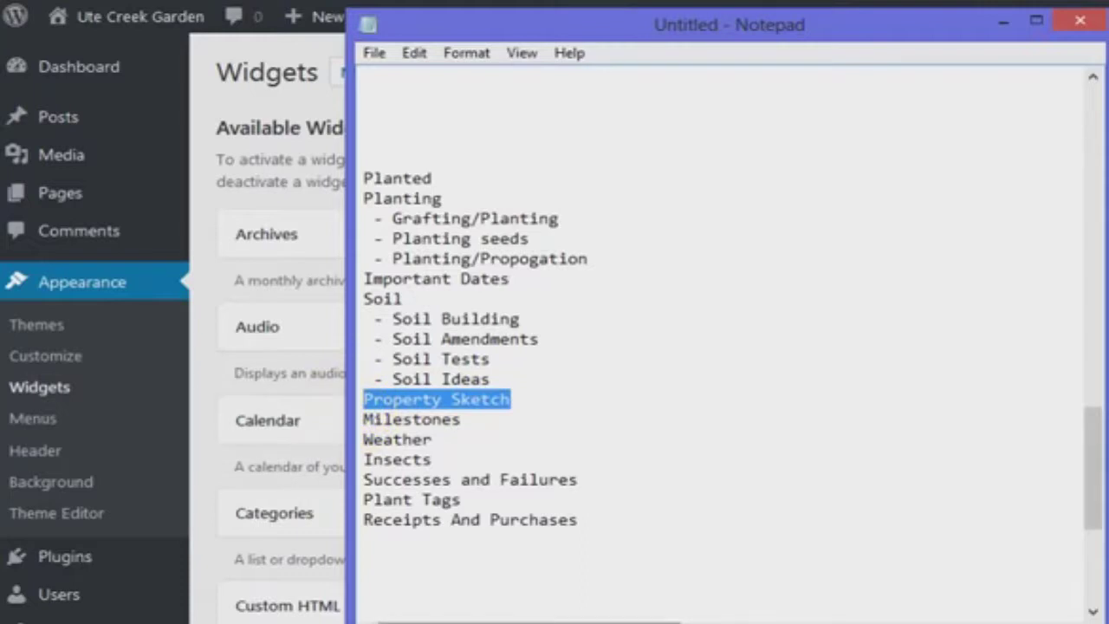
pyautogui.click(463, 420)
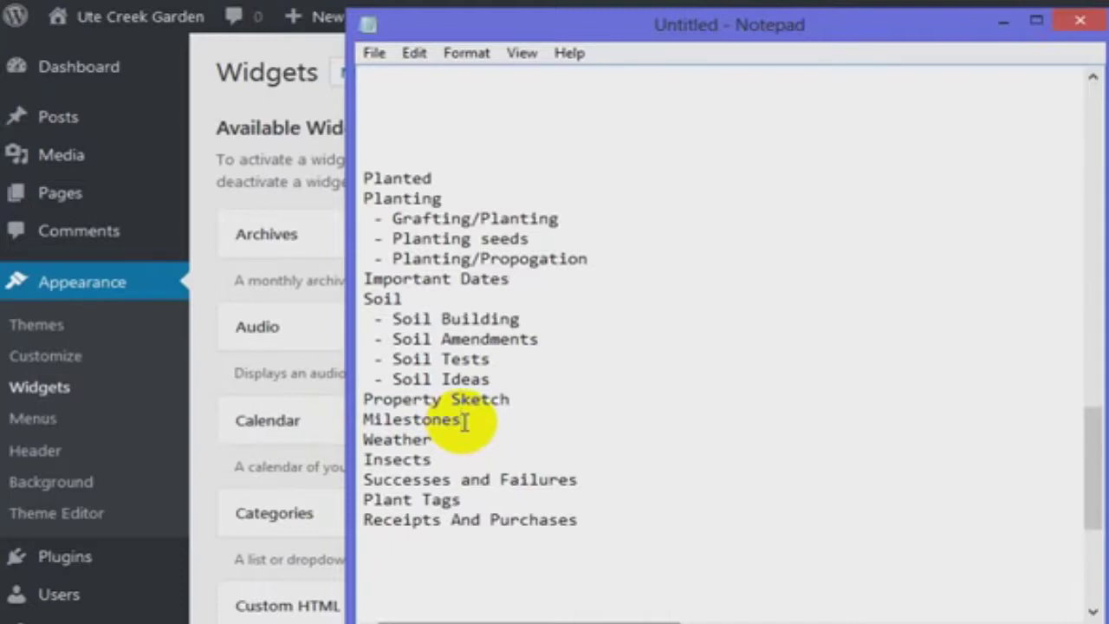
pyautogui.moveTo(511, 399); pyautogui.dragTo(362, 399)
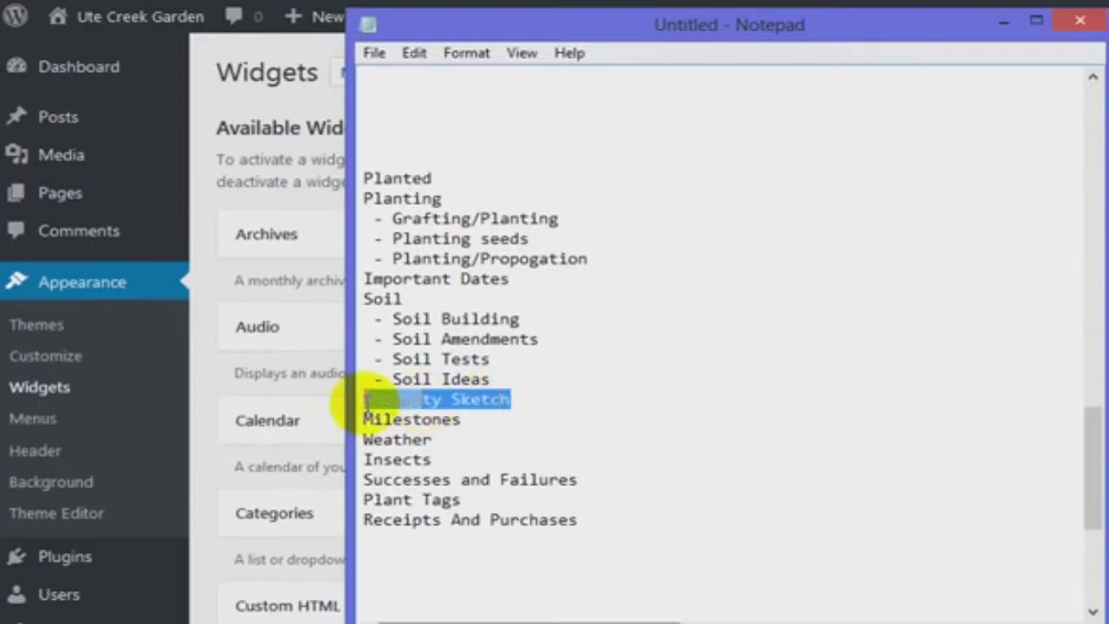
# Highlight the Milestones category, and shorten the Notepad window so its lower edge fits on the screen.
pyautogui.click(487, 421)
pyautogui.moveTo(490, 421); pyautogui.dragTo(320, 419)
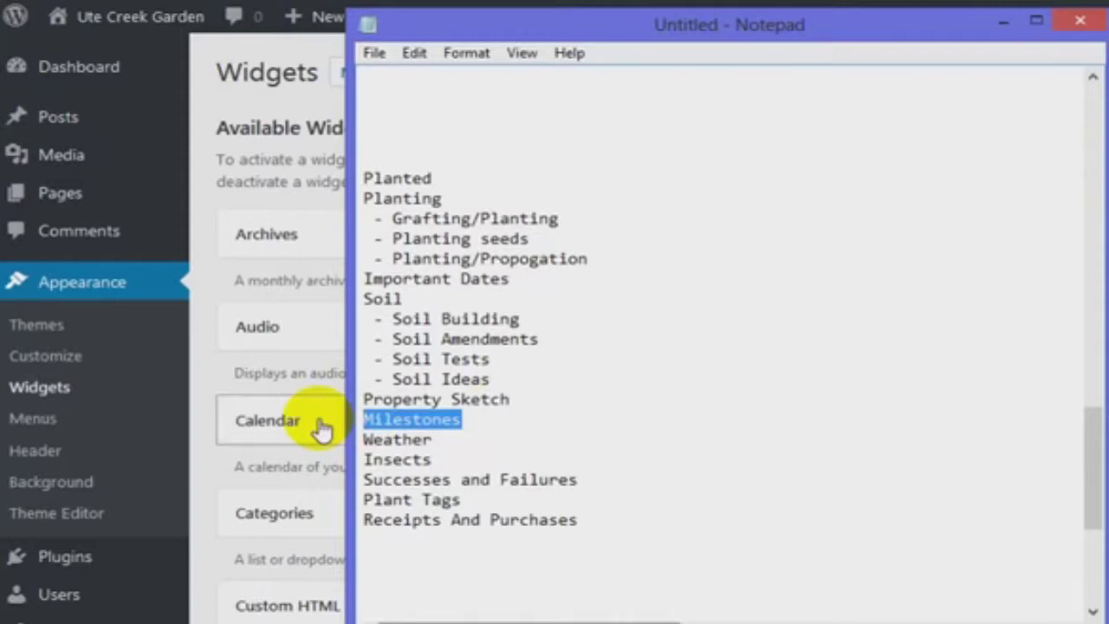
pyautogui.click(395, 401)
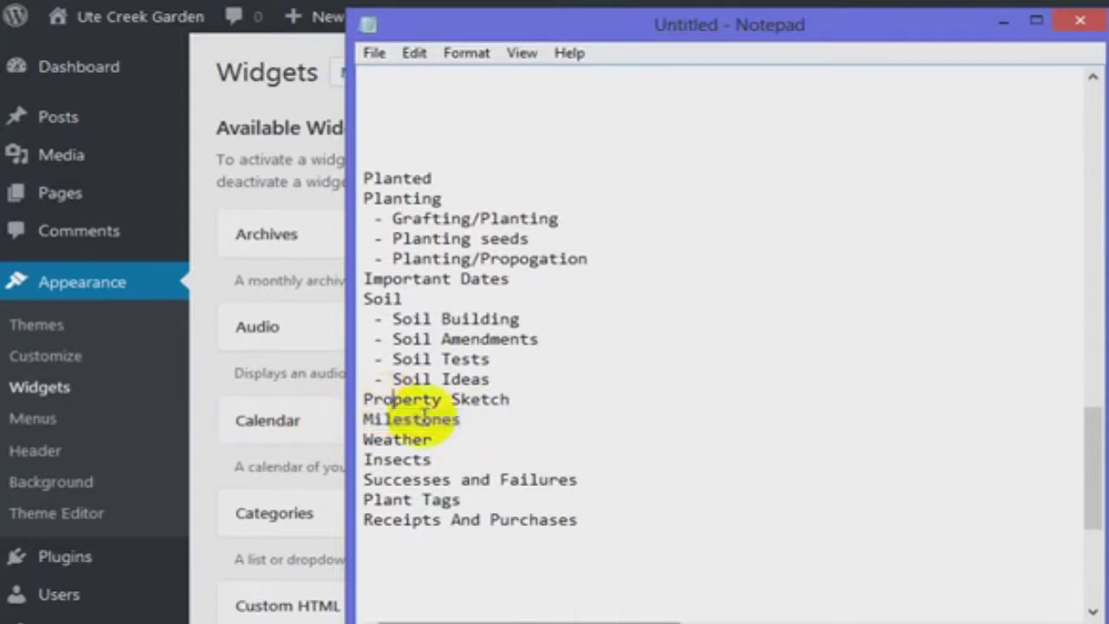
pyautogui.doubleClick(362, 419)
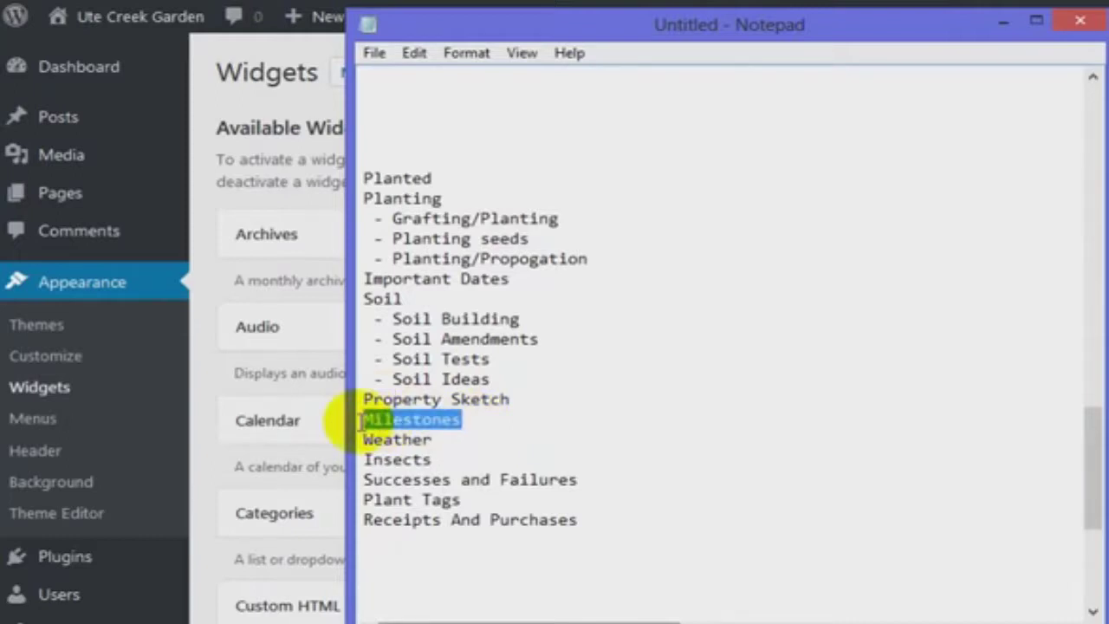
pyautogui.click(412, 419)
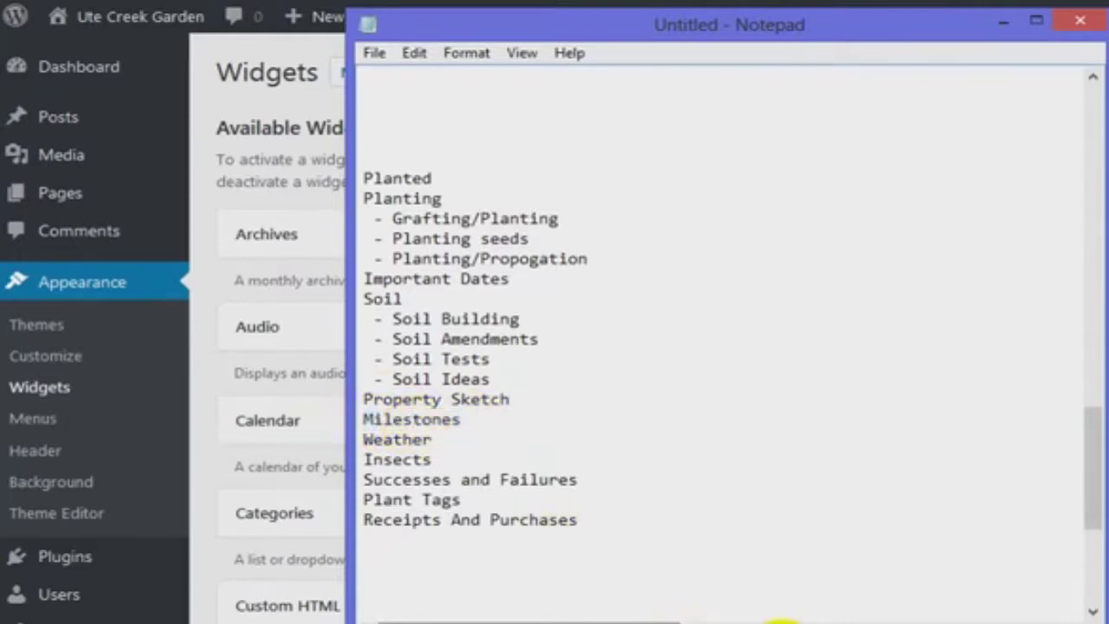
pyautogui.moveTo(774, 620); pyautogui.dragTo(769, 613)
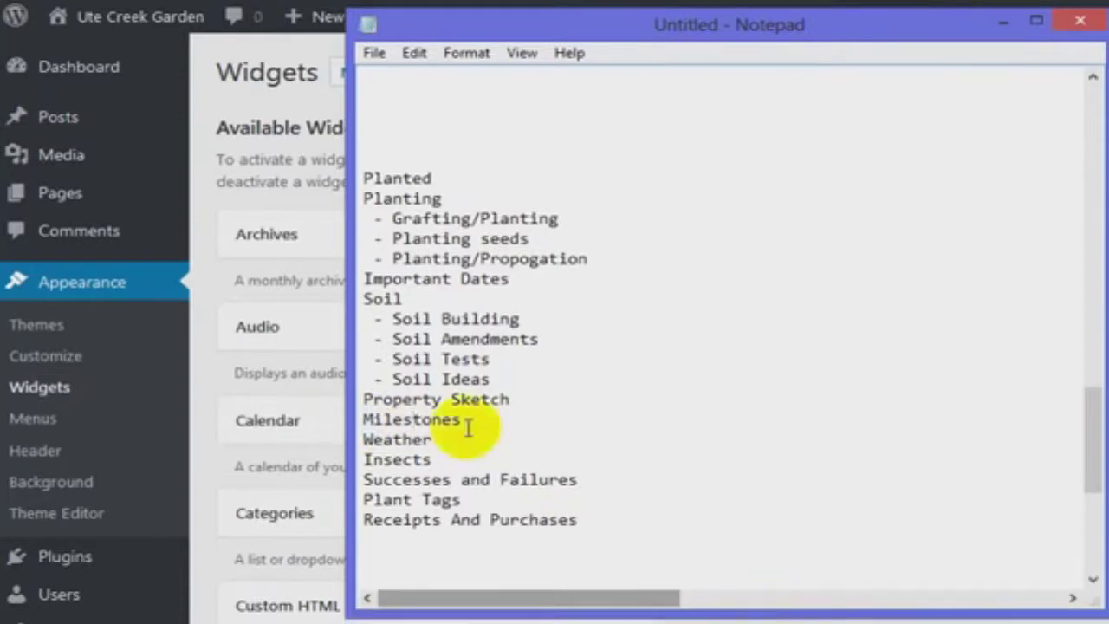
# Highlight the Weather, Plant Tags and Receipts And Purchases categories in turn in the outline.
pyautogui.moveTo(485, 441); pyautogui.dragTo(357, 440)
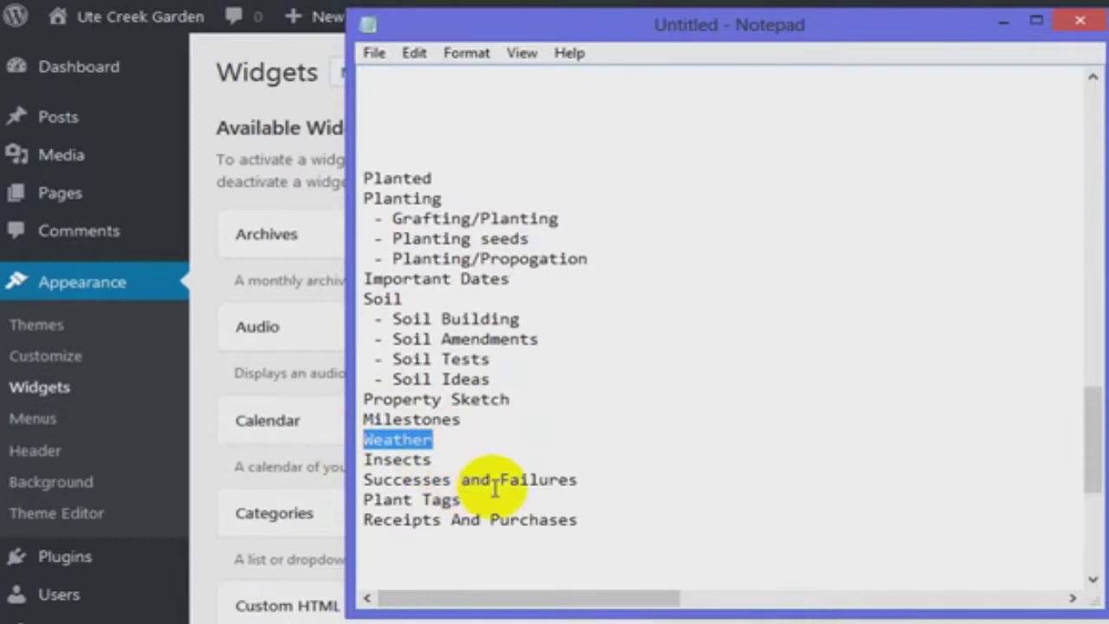
pyautogui.moveTo(463, 500); pyautogui.dragTo(325, 510)
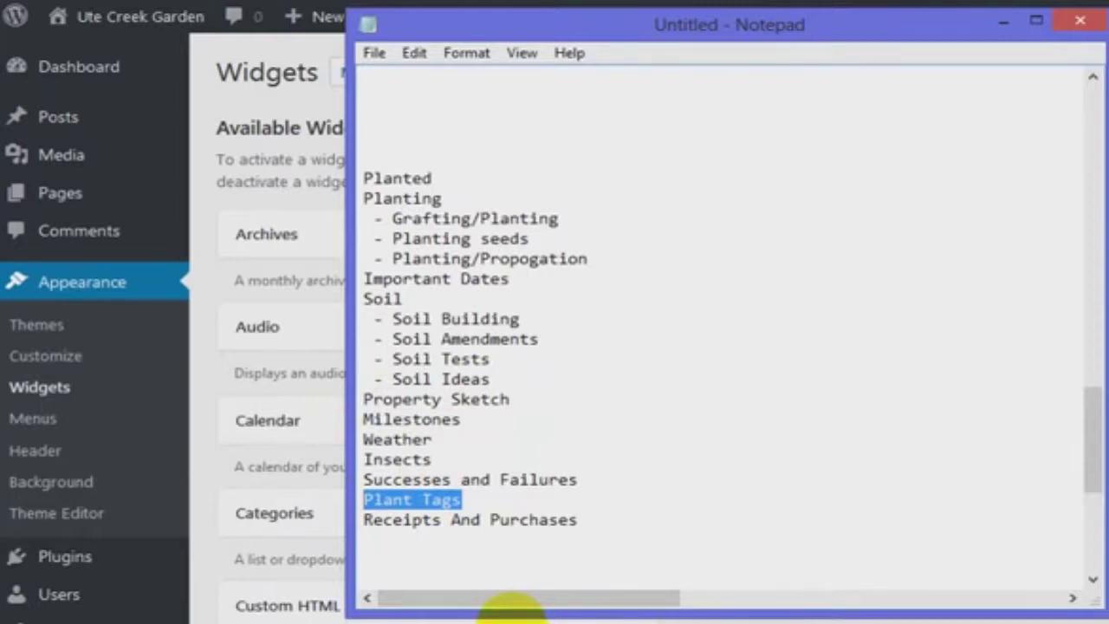
pyautogui.moveTo(463, 500); pyautogui.dragTo(362, 502)
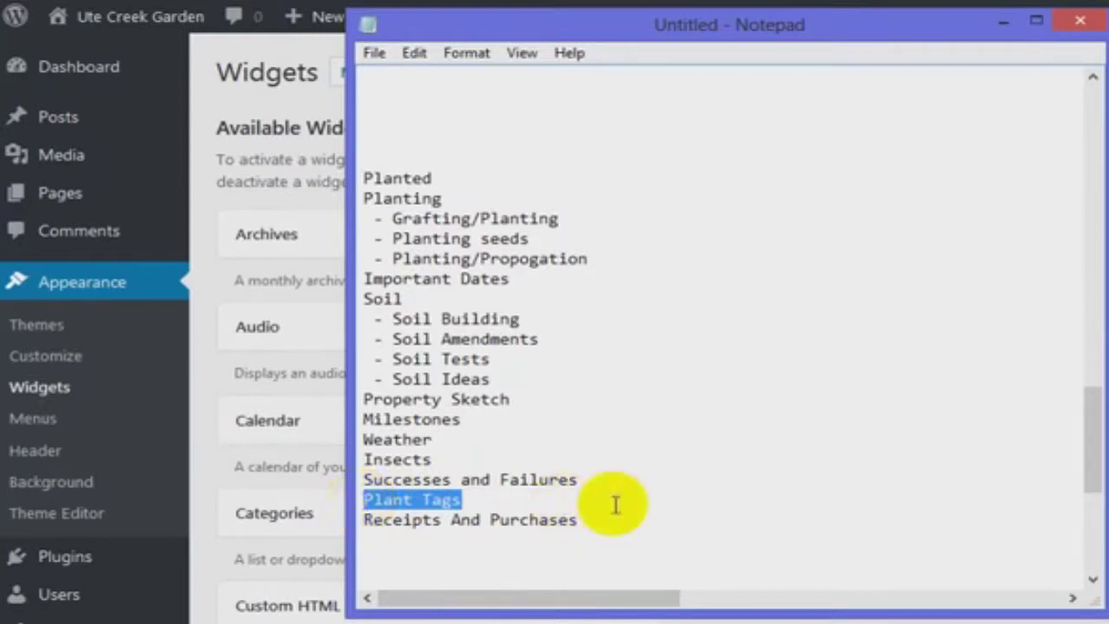
pyautogui.moveTo(578, 520); pyautogui.dragTo(363, 520)
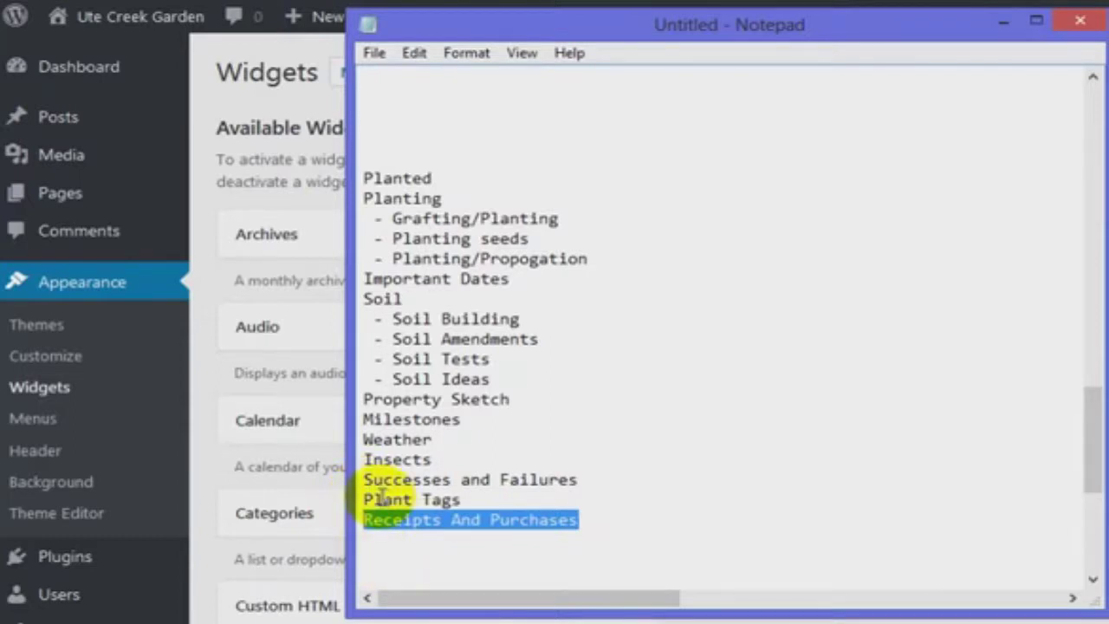
pyautogui.click(382, 497)
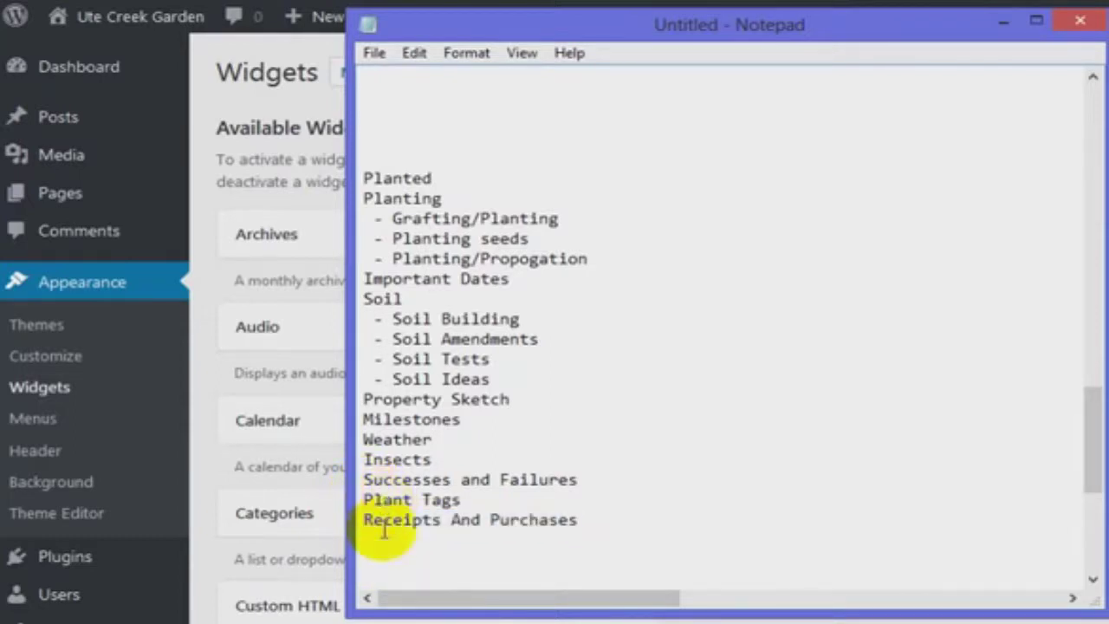
pyautogui.moveTo(373, 523); pyautogui.dragTo(600, 525)
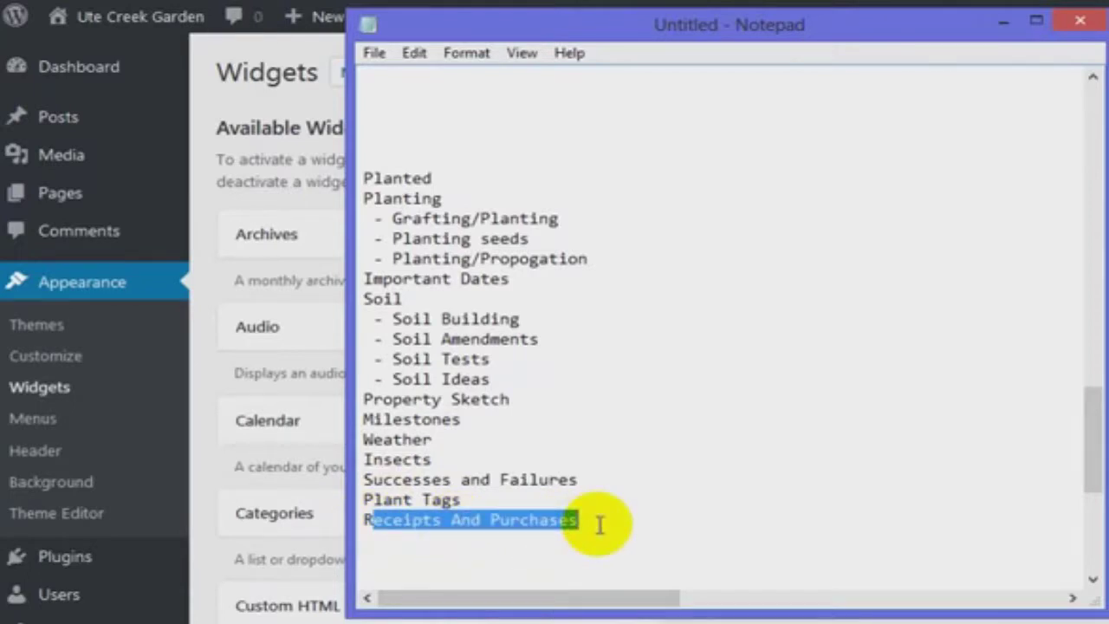
pyautogui.click(585, 530)
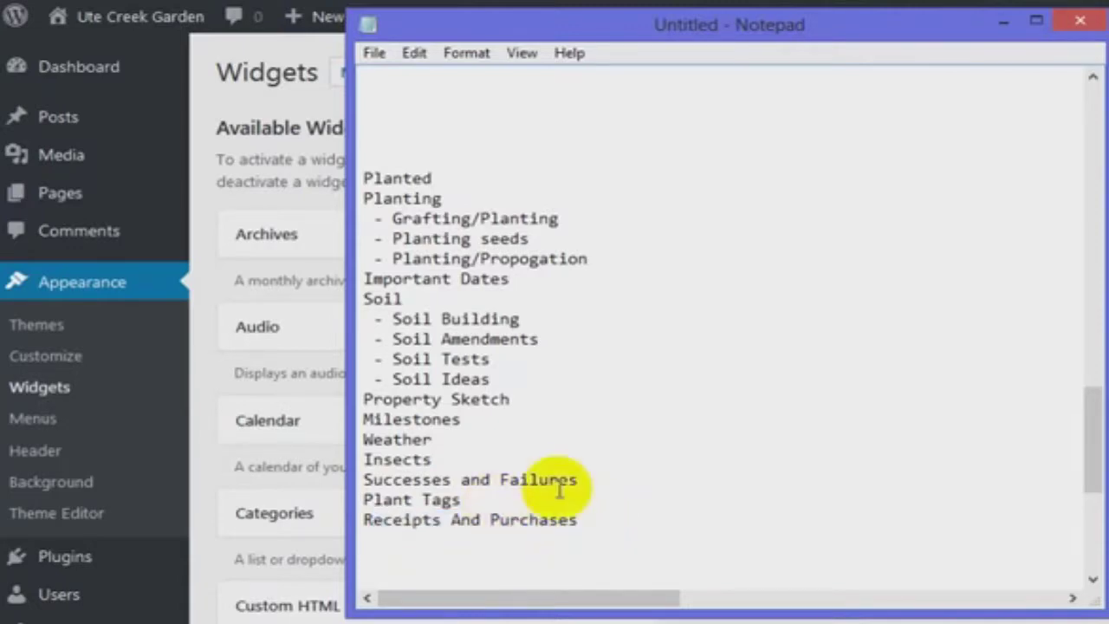
# Move the Notepad window aside to uncover the WordPress widget settings, look through the available widgets, and bring Notepad back to the front.
pyautogui.moveTo(627, 43); pyautogui.dragTo(1108, 162)
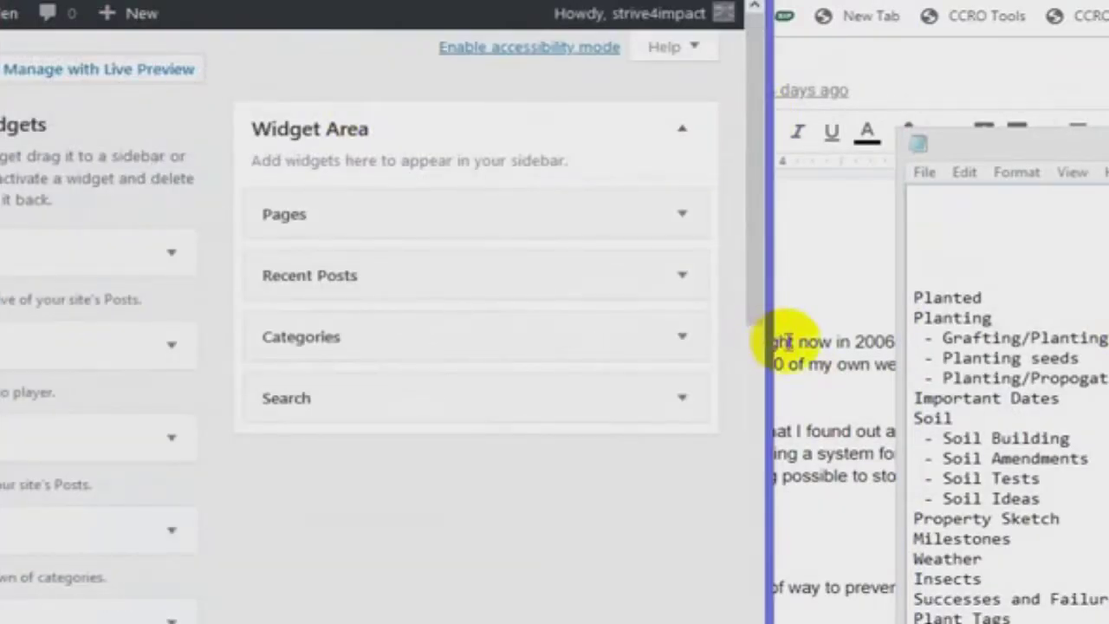
pyautogui.scroll(-6, 767, 342)
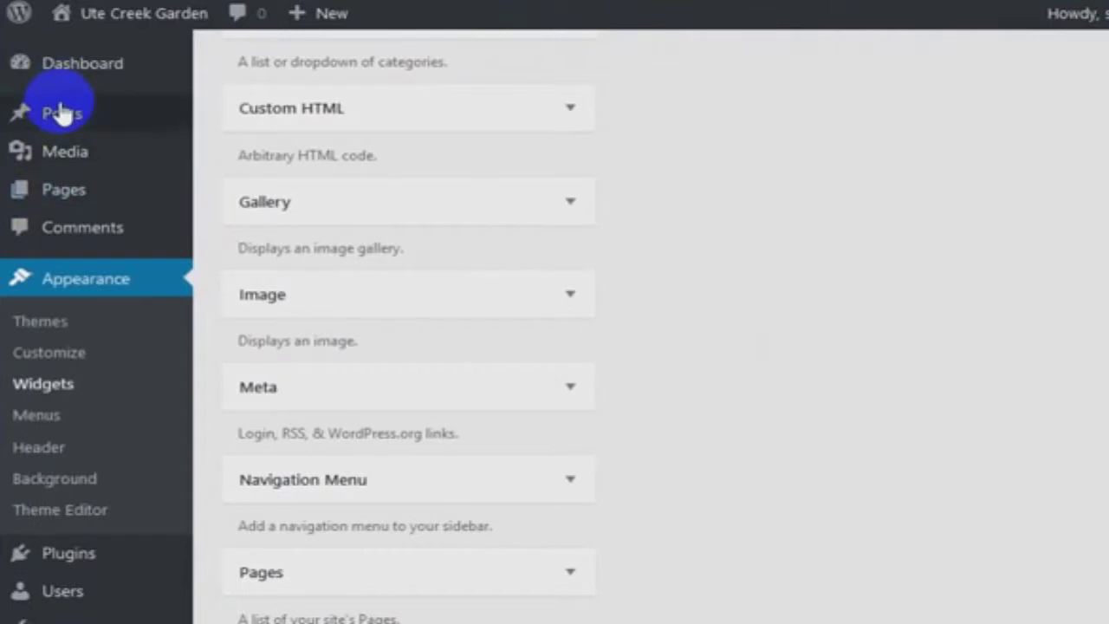
pyautogui.moveTo(60, 112)
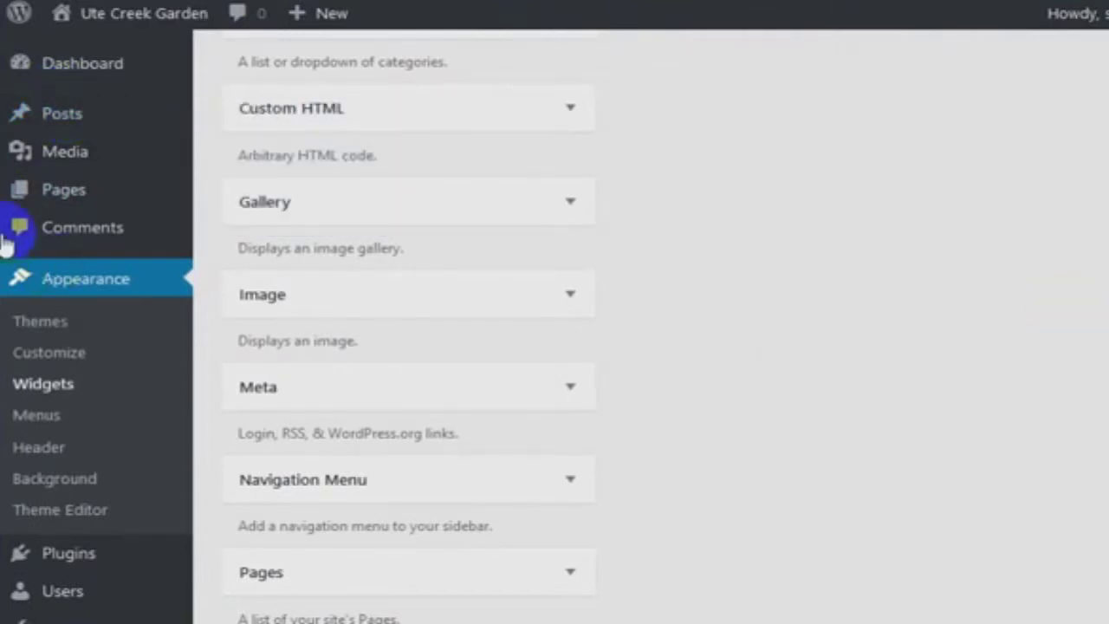
pyautogui.hotkey('alt', 'Tab')
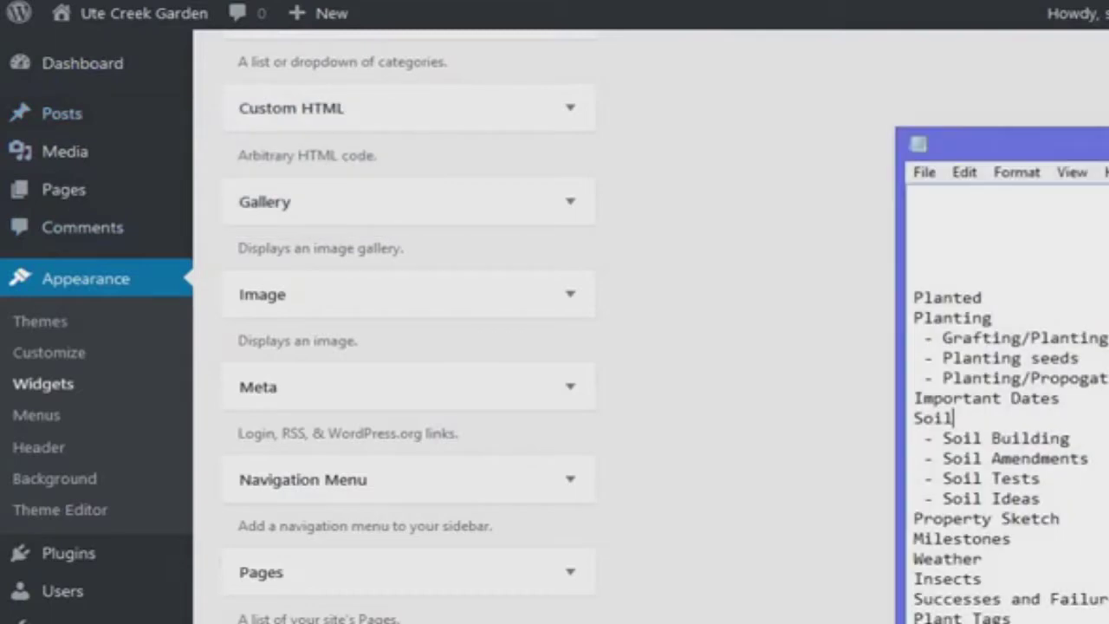
# Highlight the main categories in groups: Planted and Planting, Important Dates and Soil, and Property Sketch through Receipts And Purchases.
pyautogui.click(938, 297)
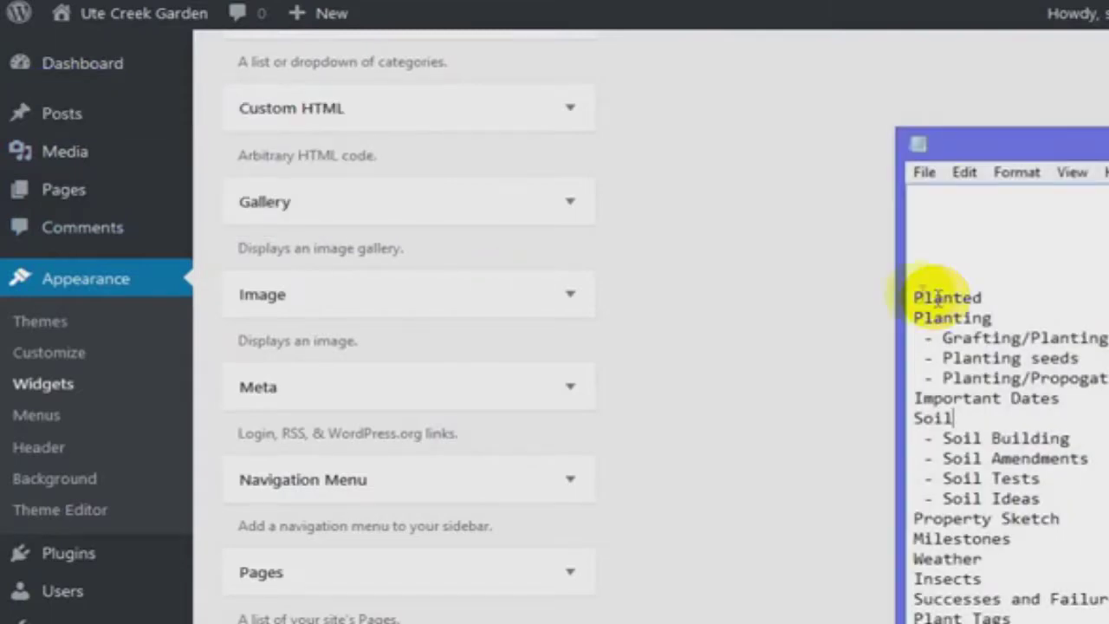
pyautogui.moveTo(913, 298); pyautogui.dragTo(991, 318)
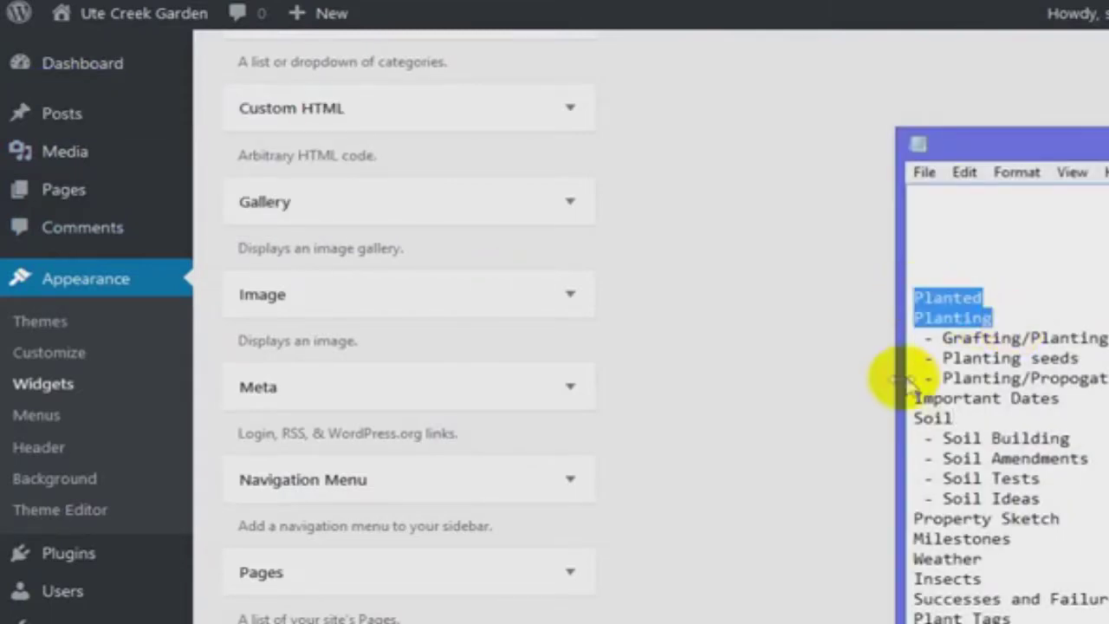
pyautogui.moveTo(914, 399); pyautogui.dragTo(974, 418)
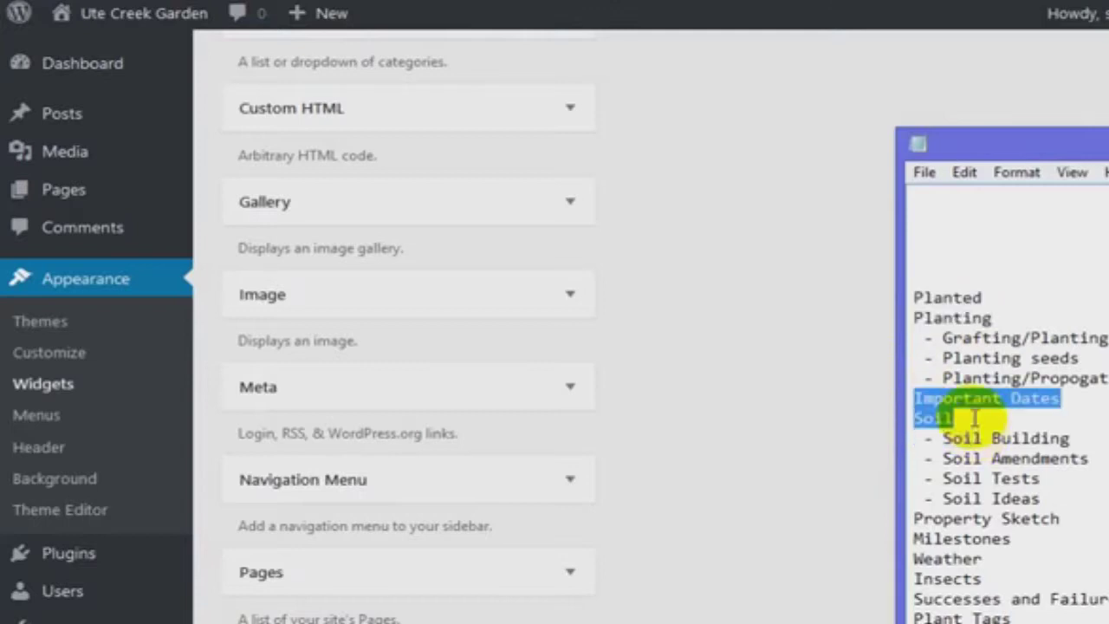
pyautogui.scroll(-1, 974, 419)
pyautogui.moveTo(911, 459); pyautogui.dragTo(1083, 594)
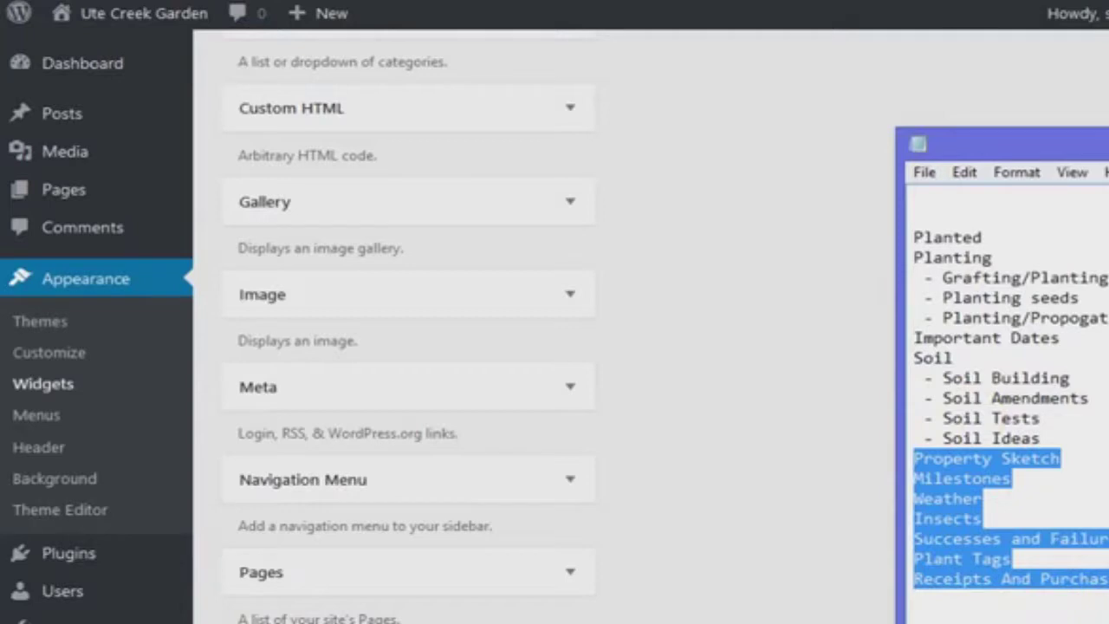
pyautogui.rightClick(1015, 493)
pyautogui.moveTo(914, 458); pyautogui.dragTo(1022, 525)
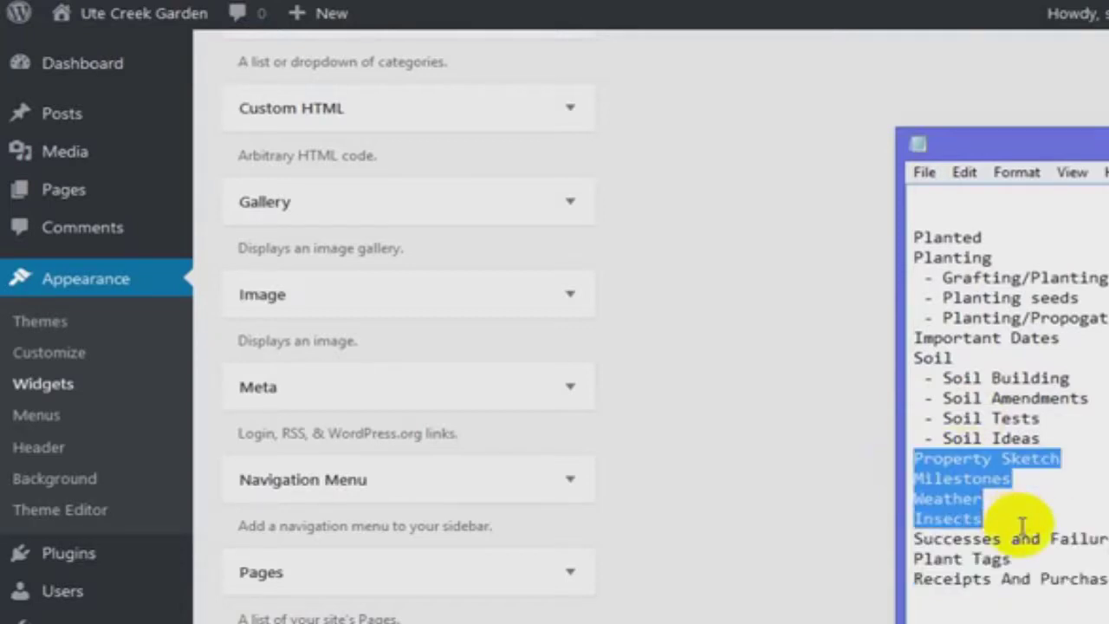
pyautogui.scroll(1, 1022, 526)
pyautogui.scroll(-1, 1022, 525)
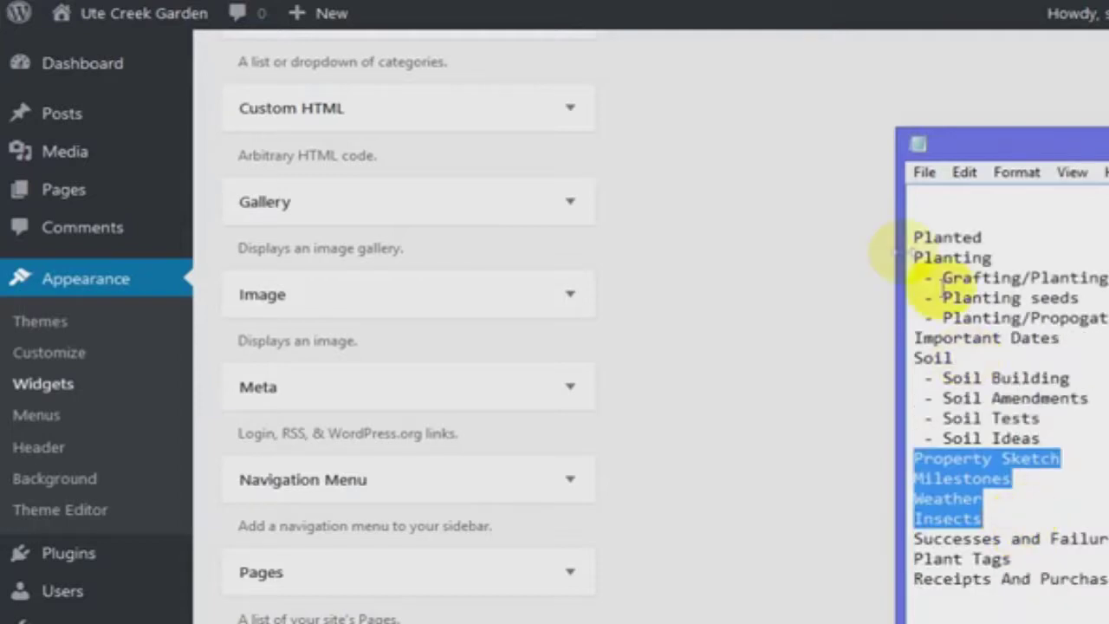
# Highlight the Planting and Soil subcategories in turn, and the main categories from Property Sketch to Receipts And Purchases.
pyautogui.moveTo(923, 277)
pyautogui.mouseDown()
pyautogui.moveTo(1014, 300)
pyautogui.moveTo(1065, 339)
pyautogui.moveTo(1100, 319)
pyautogui.mouseUp()
pyautogui.moveTo(915, 377); pyautogui.dragTo(1067, 434)
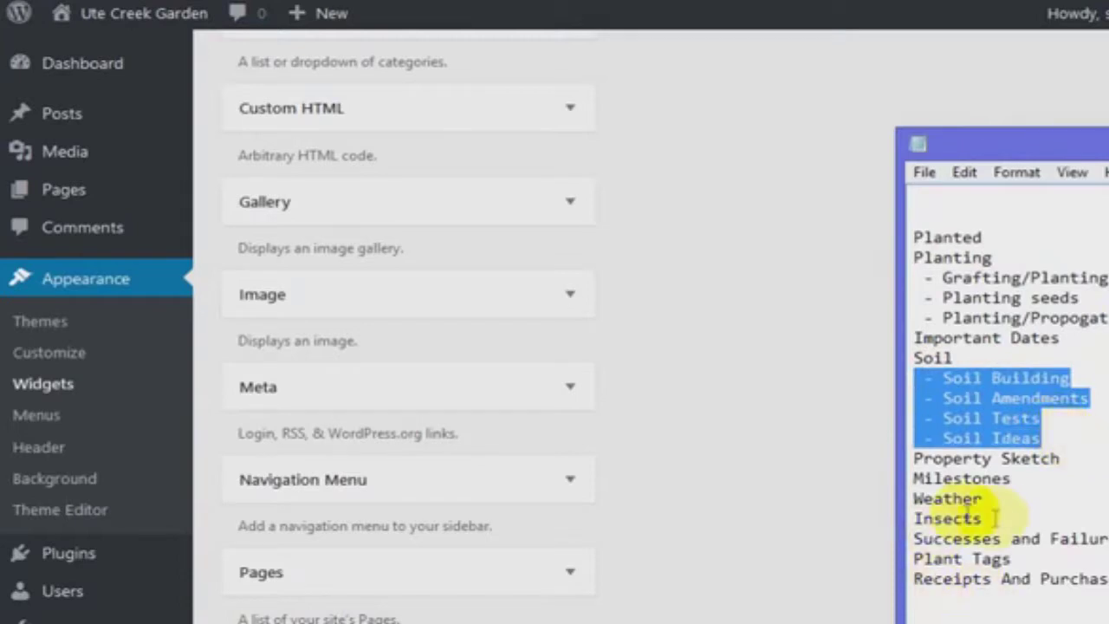
pyautogui.click(927, 578)
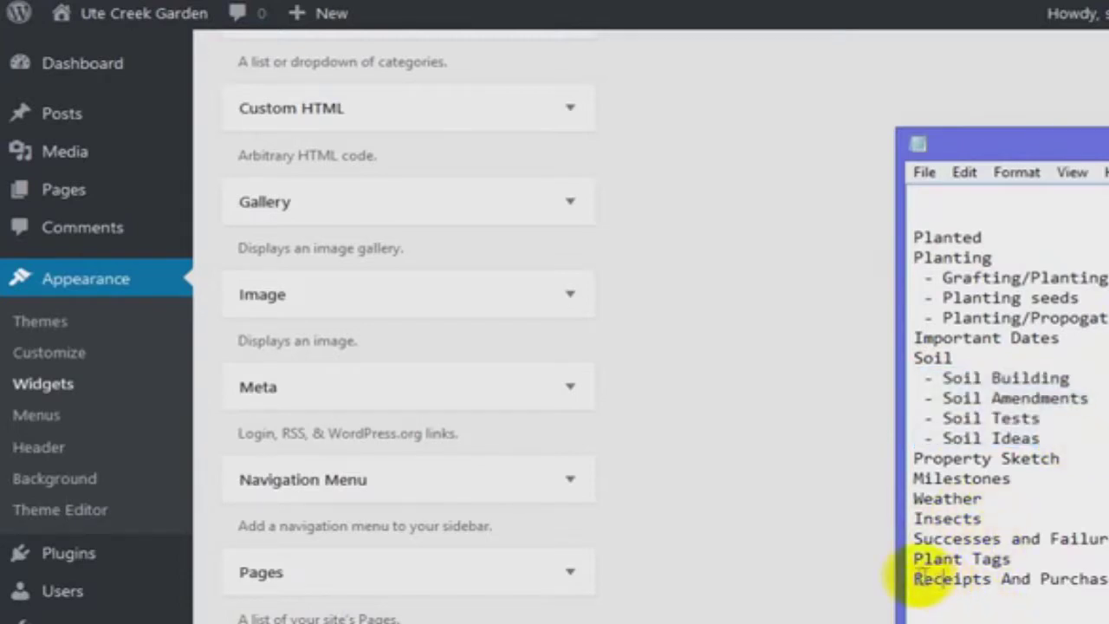
pyautogui.click(953, 518)
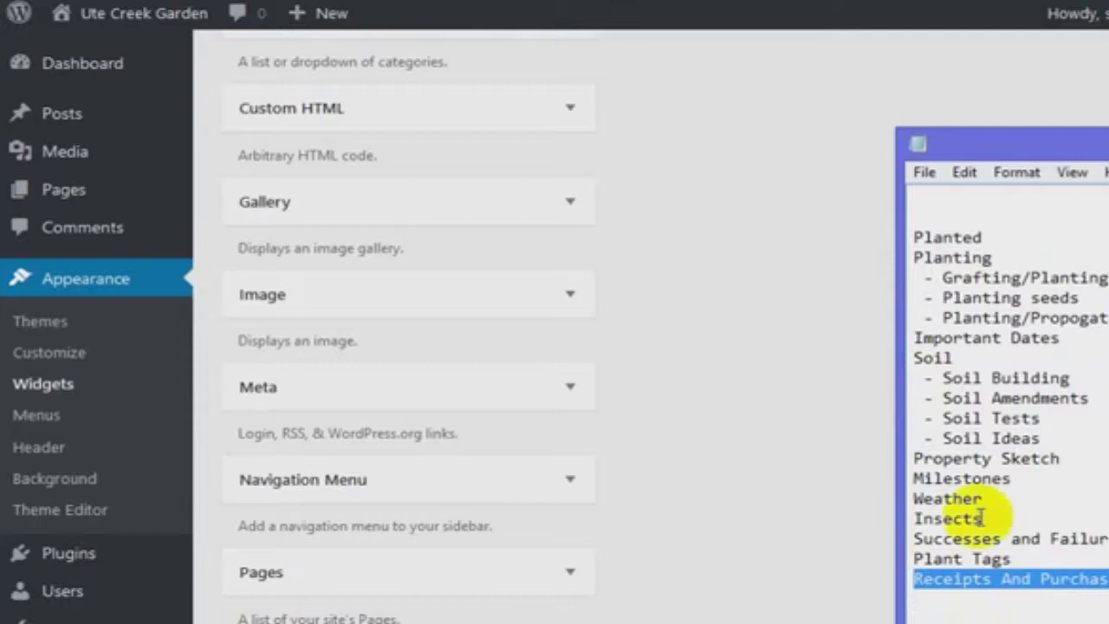
pyautogui.moveTo(915, 459); pyautogui.dragTo(1105, 580)
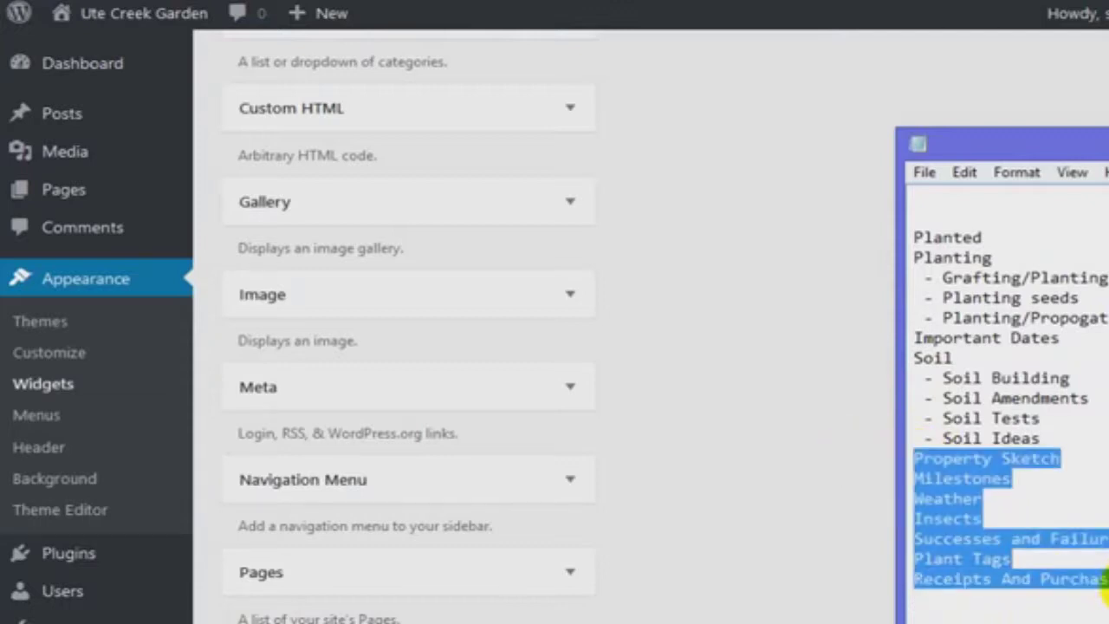
# Open the Uncategorized post category for editing and check it against the category outline in Notepad.
pyautogui.click(1078, 519)
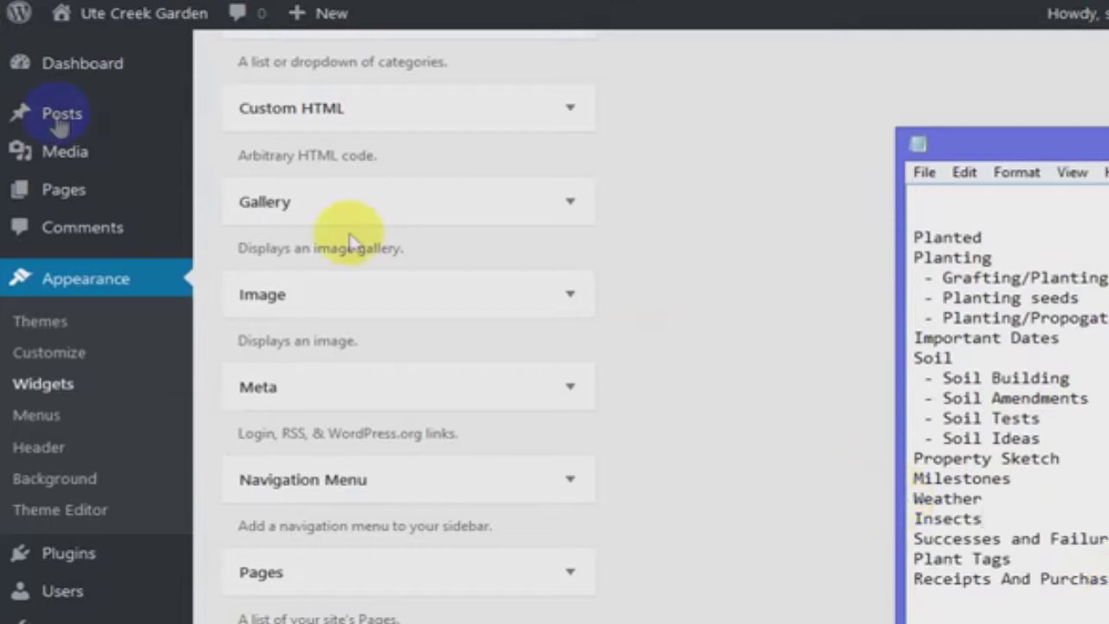
pyautogui.click(93, 122)
pyautogui.click(303, 130)
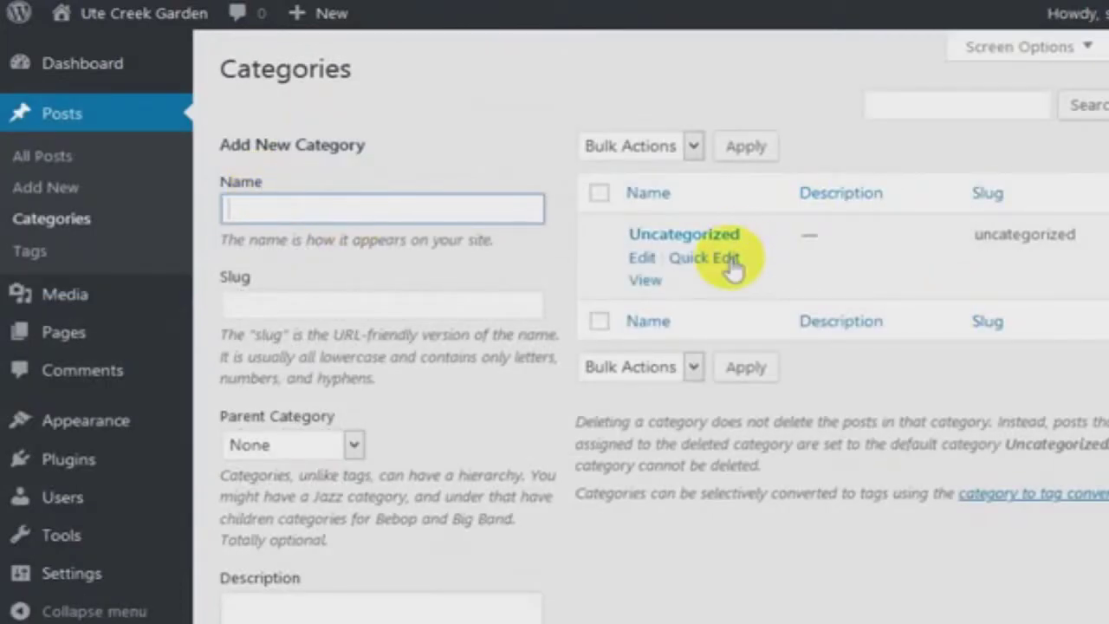
pyautogui.hotkey('alt', 'Tab')
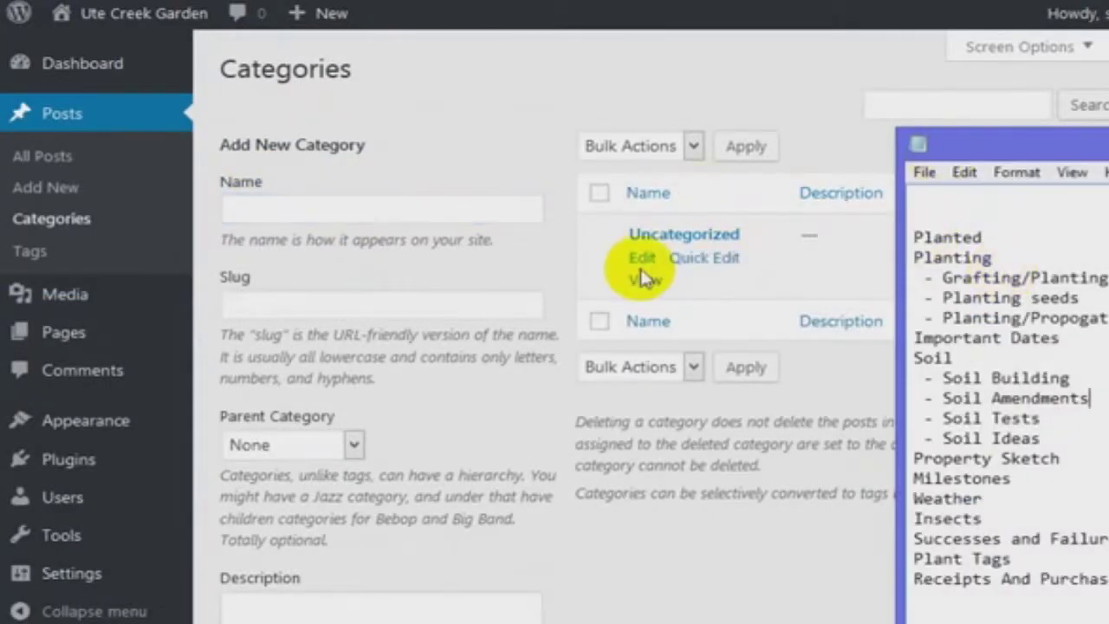
pyautogui.click(641, 264)
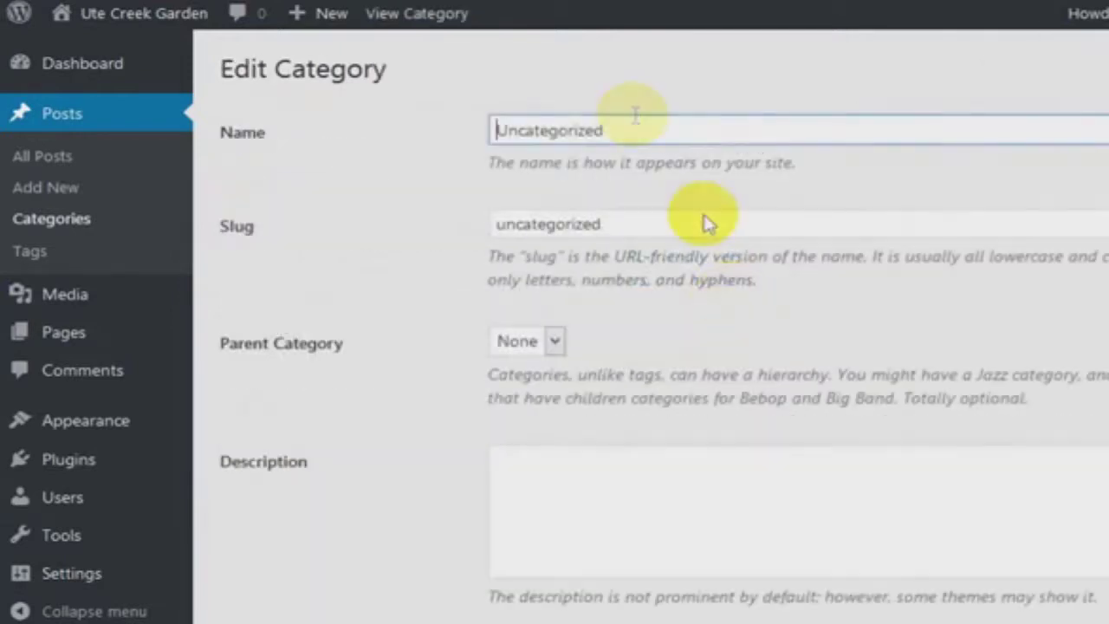
pyautogui.hotkey('alt', 'Tab')
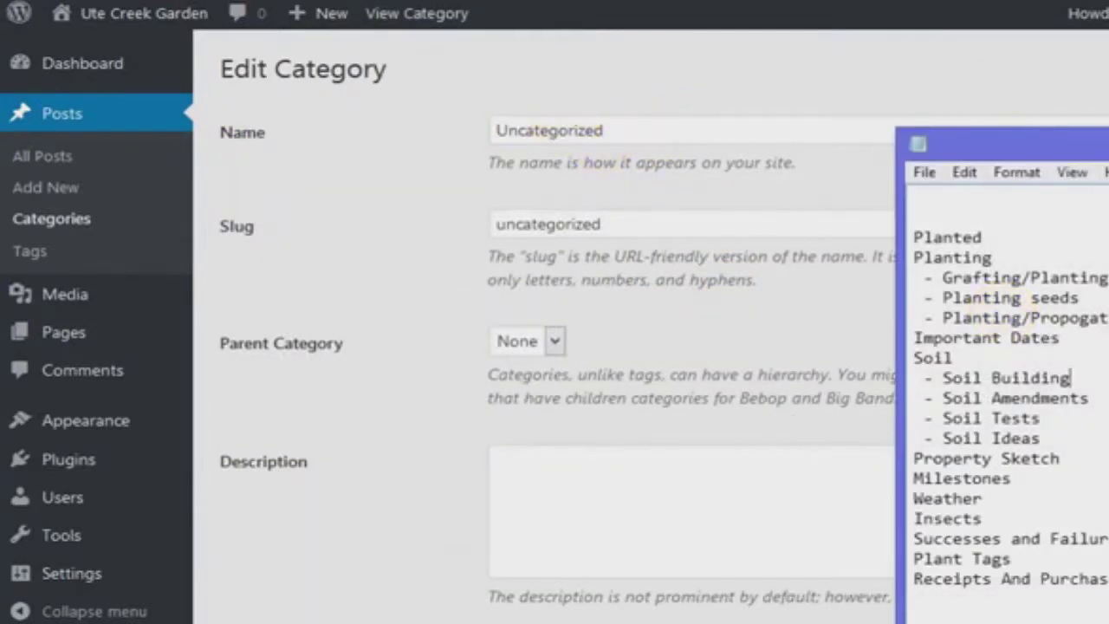
pyautogui.hotkey('alt', 'Tab')
# Rename the Uncategorized category to Planted, set its slug to planted, and update it.
pyautogui.click(650, 128)
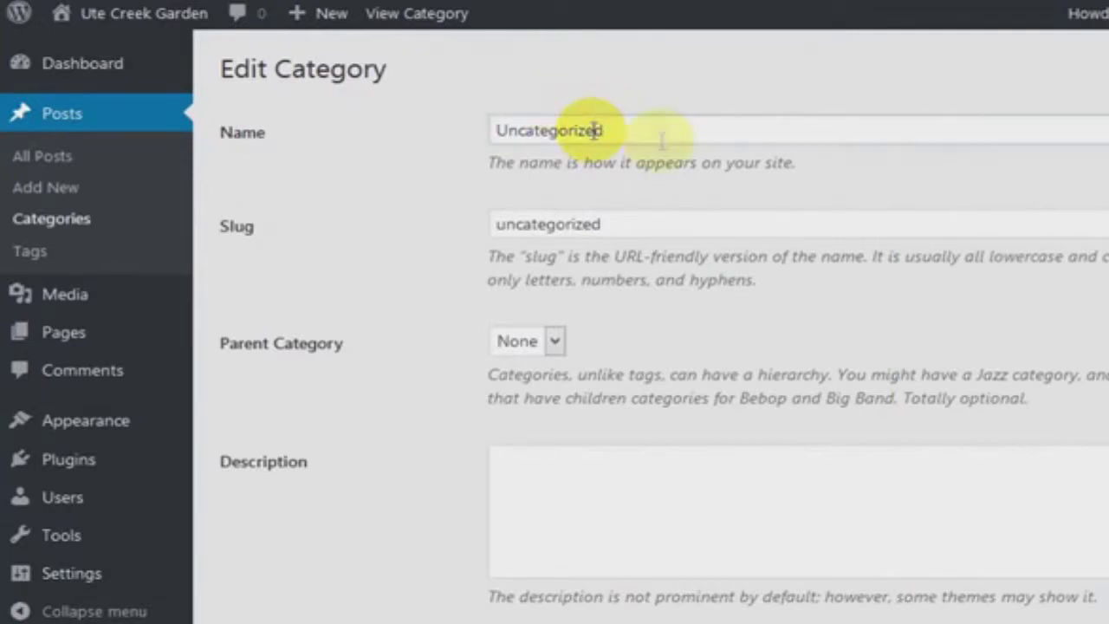
pyautogui.moveTo(664, 138); pyautogui.dragTo(380, 119)
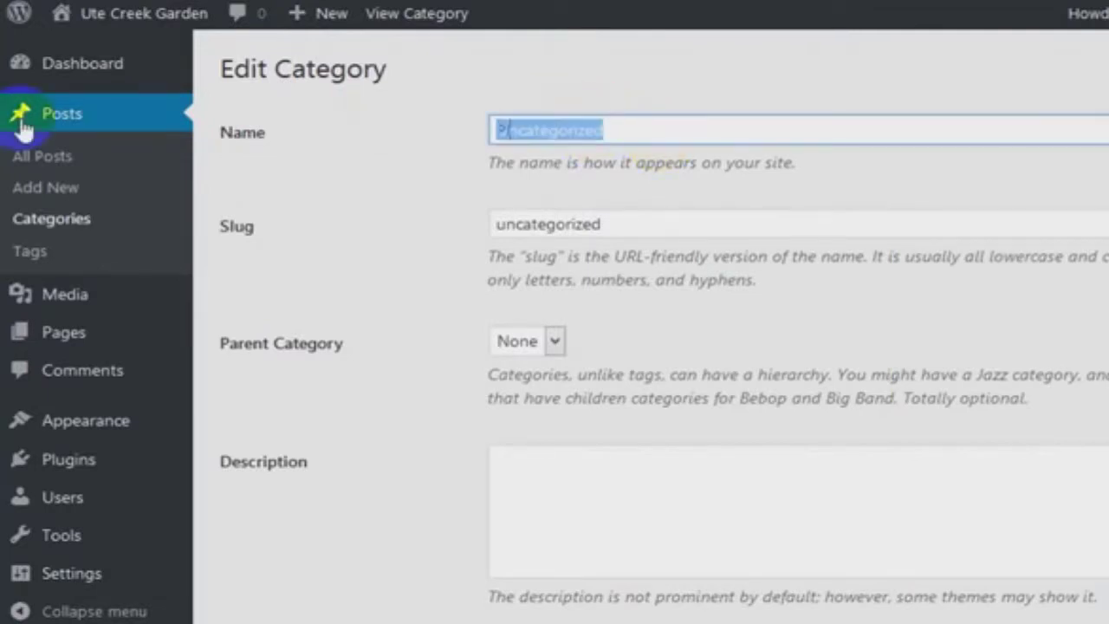
pyautogui.write('Planted')
pyautogui.press('Tab')
pyautogui.write('pl')
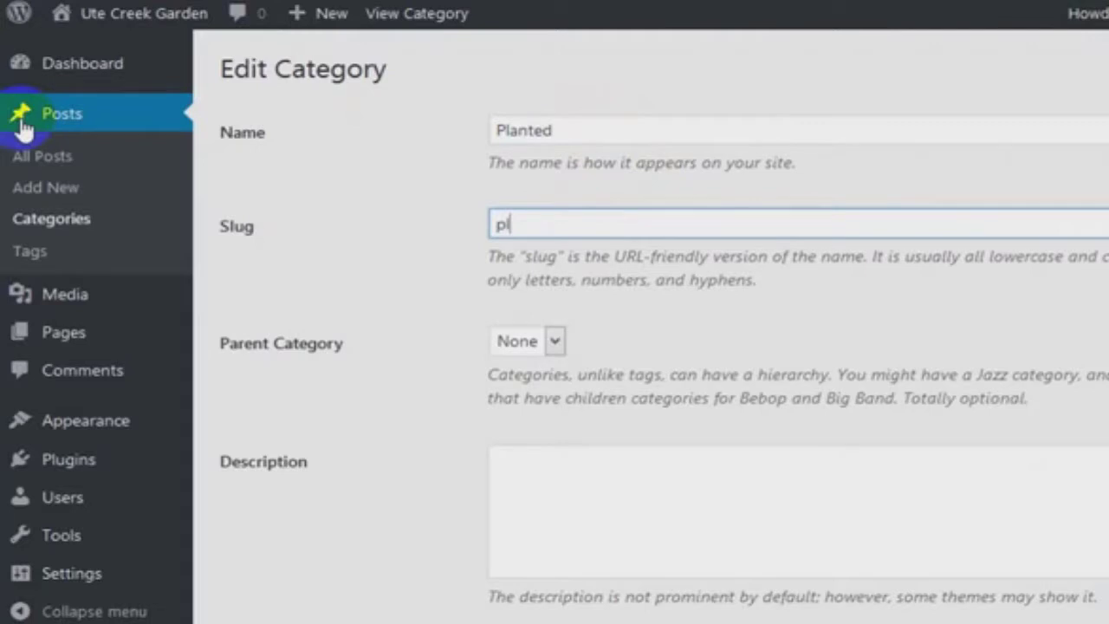
pyautogui.write('anted')
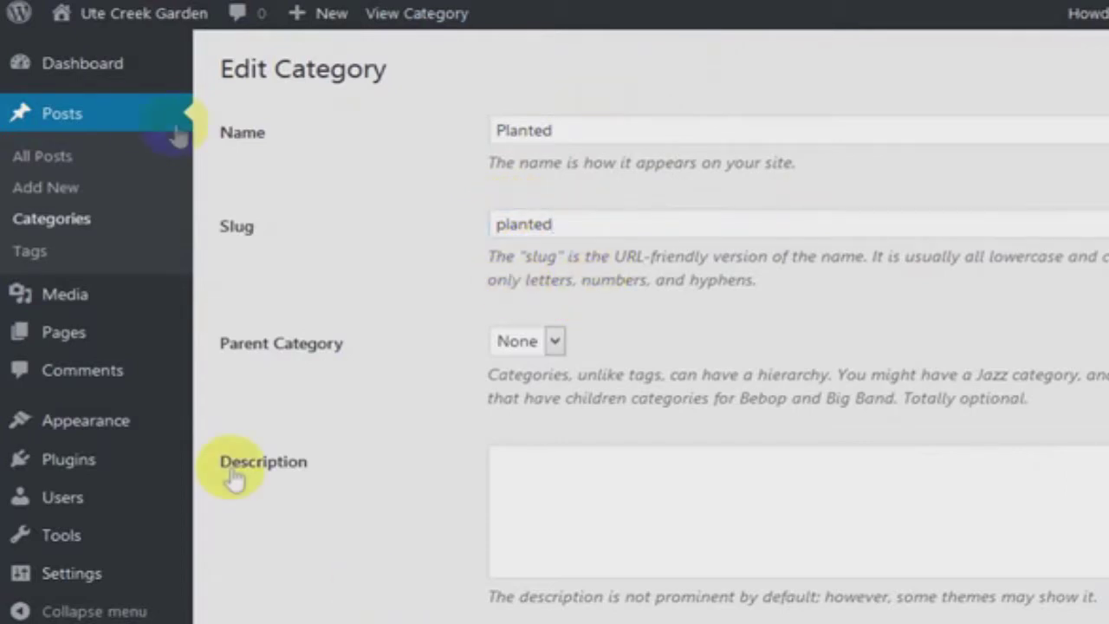
pyautogui.click(117, 386)
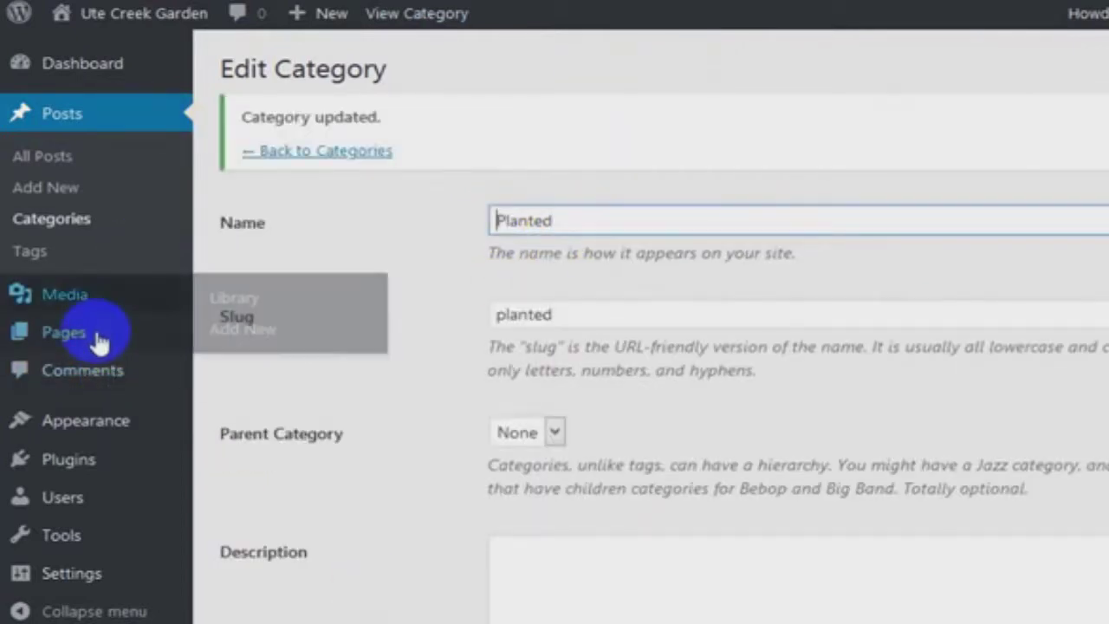
# Look at Sample Page in the block editor and return to the list of pages.
pyautogui.moveTo(95, 329)
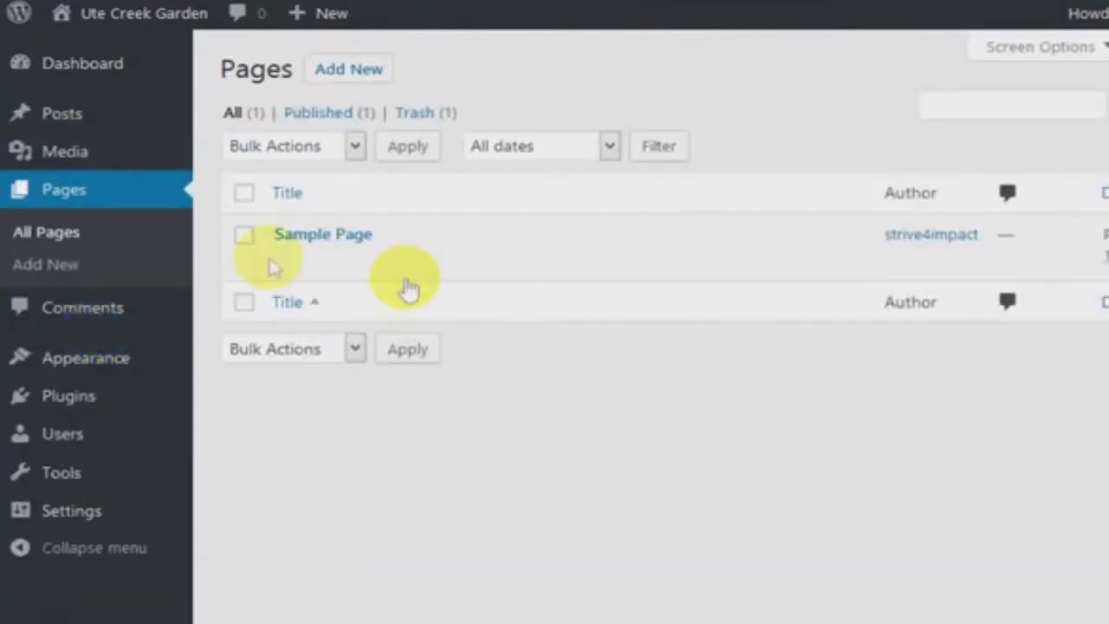
pyautogui.moveTo(315, 265)
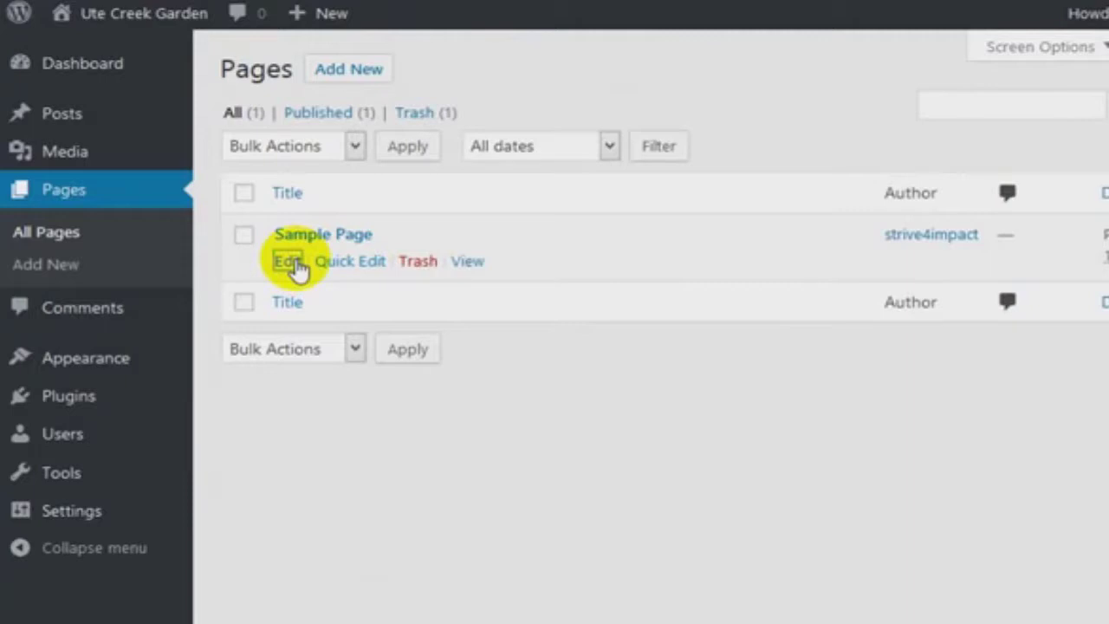
pyautogui.click(288, 262)
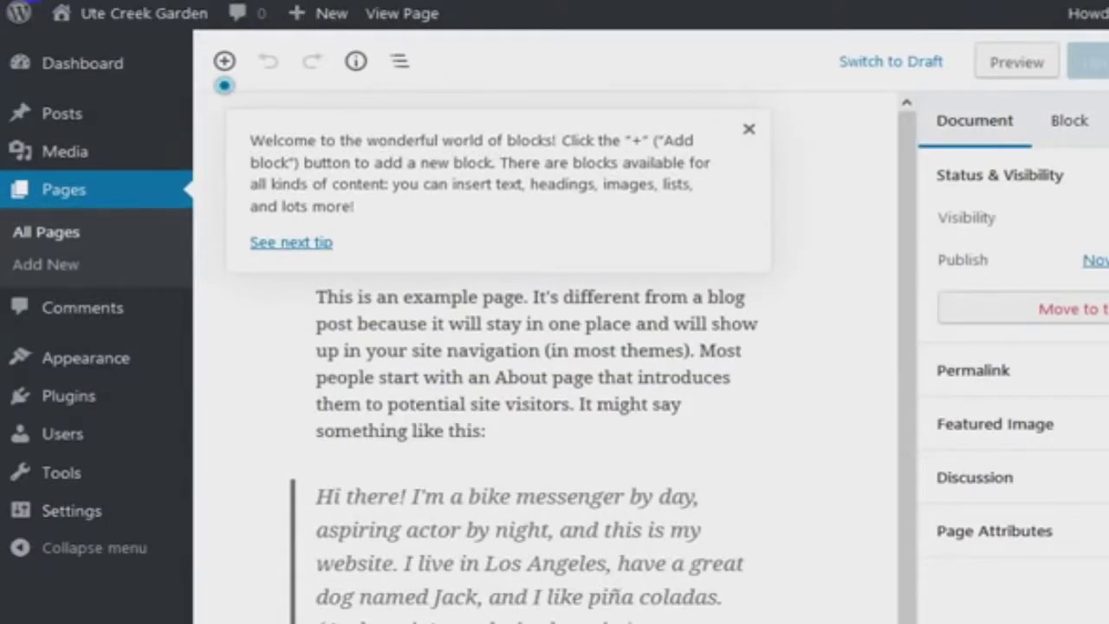
pyautogui.click(16, 2)
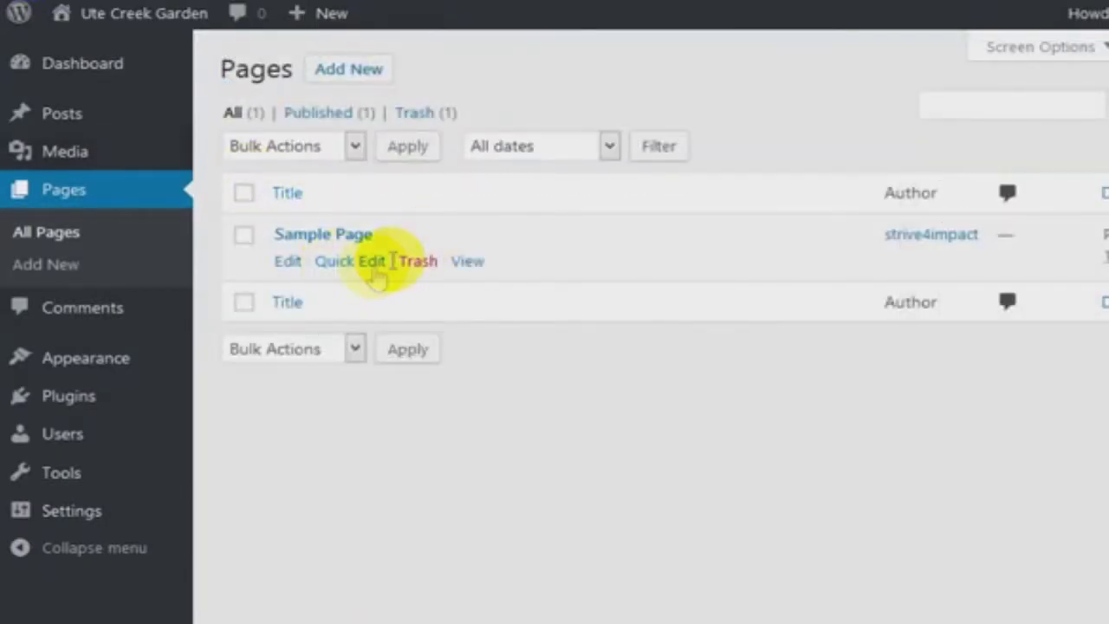
# Quick-edit Sample Page, setting its title to Planted and its slug to planted, and update it.
pyautogui.click(373, 262)
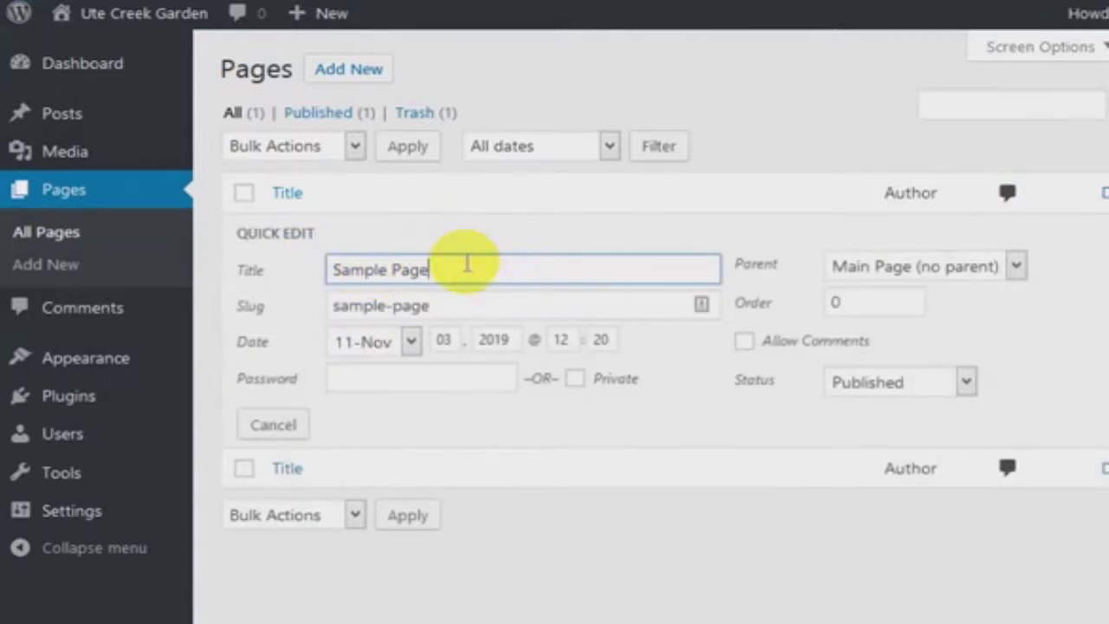
pyautogui.hotkey('ctrl', 'a')
pyautogui.write('Plante')
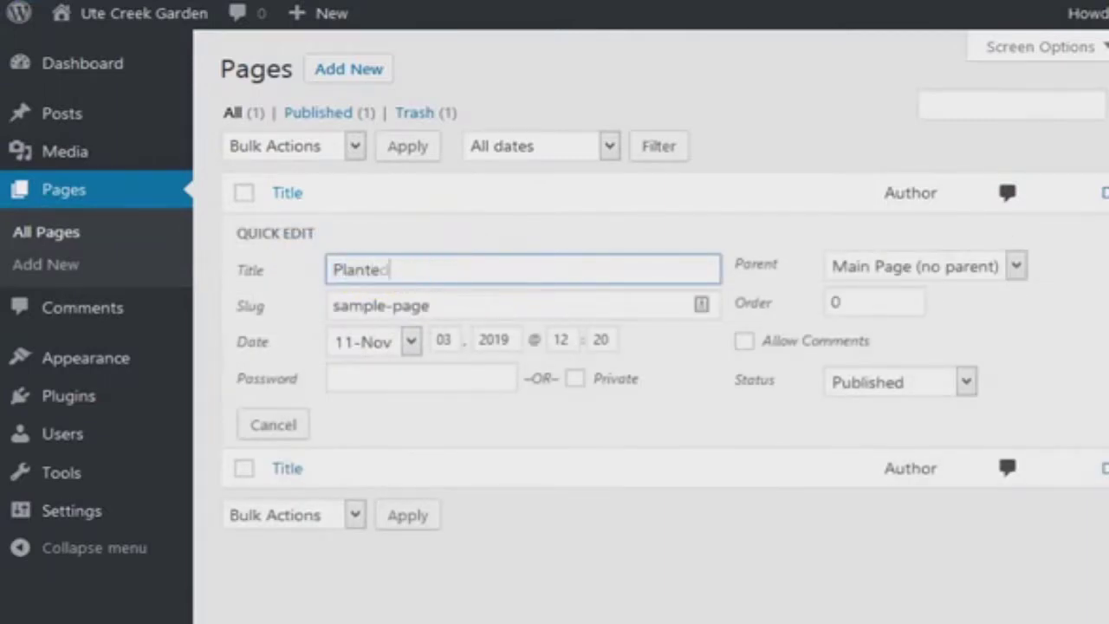
pyautogui.write('d')
pyautogui.press('Tab')
pyautogui.write('planted')
pyautogui.click(1067, 424)
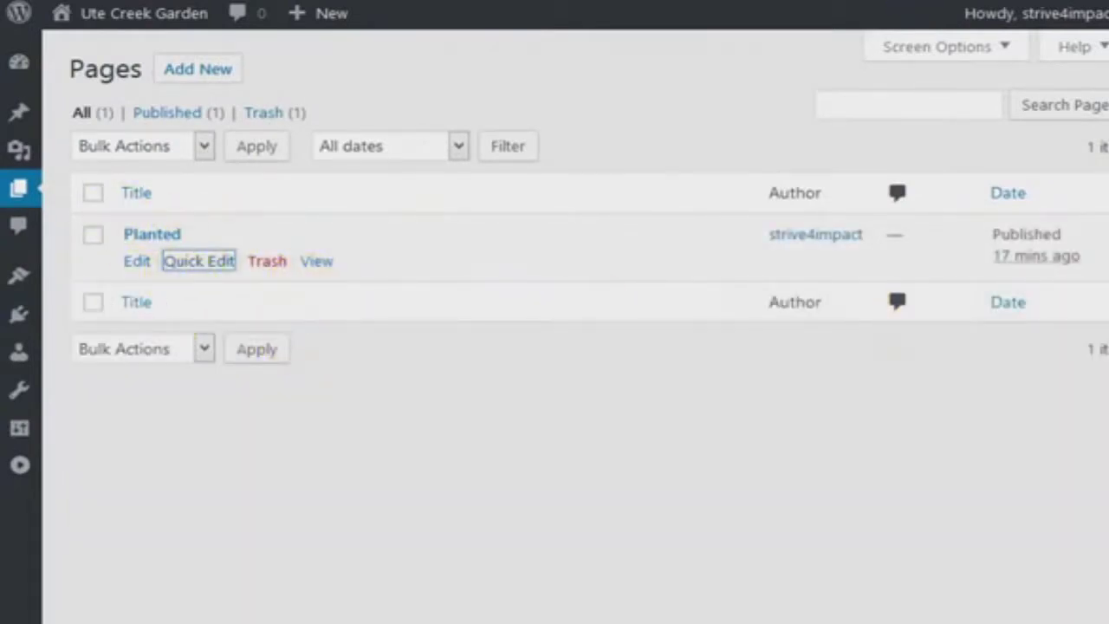
# Visit the live site and look through the Planted page from the sidebar's page list.
pyautogui.moveTo(119, 19)
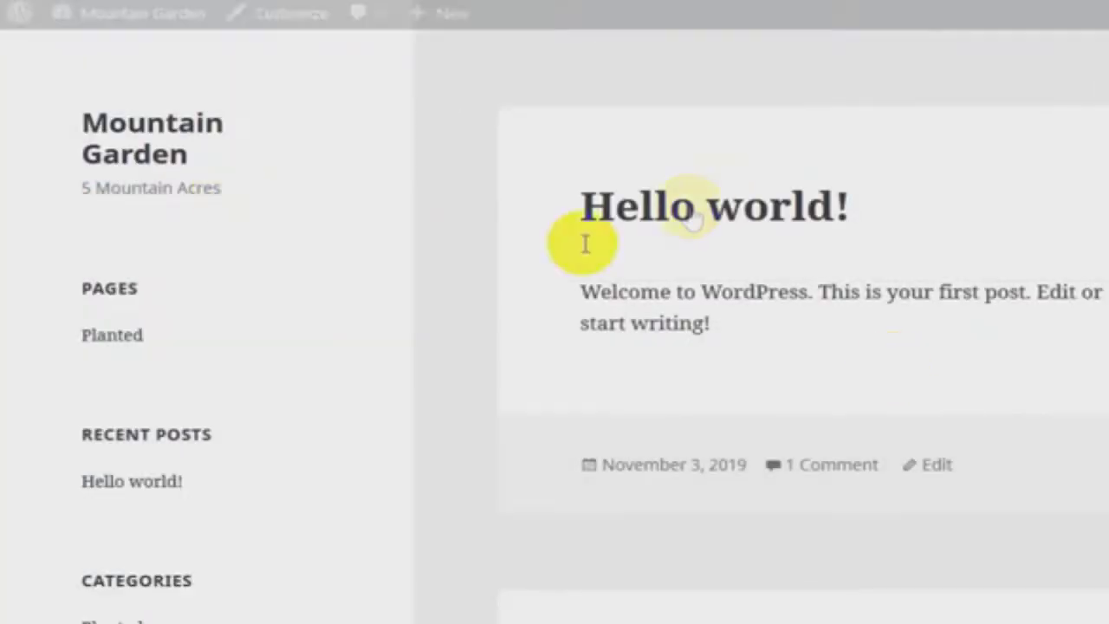
pyautogui.click(117, 339)
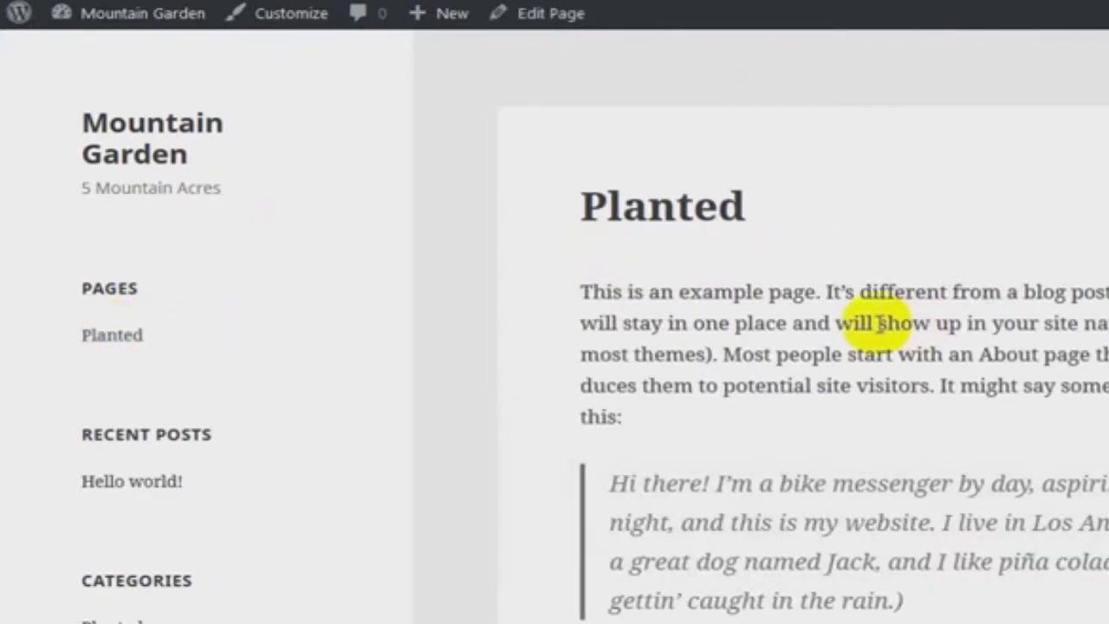
pyautogui.scroll(-5, 874, 321)
pyautogui.scroll(5, 877, 323)
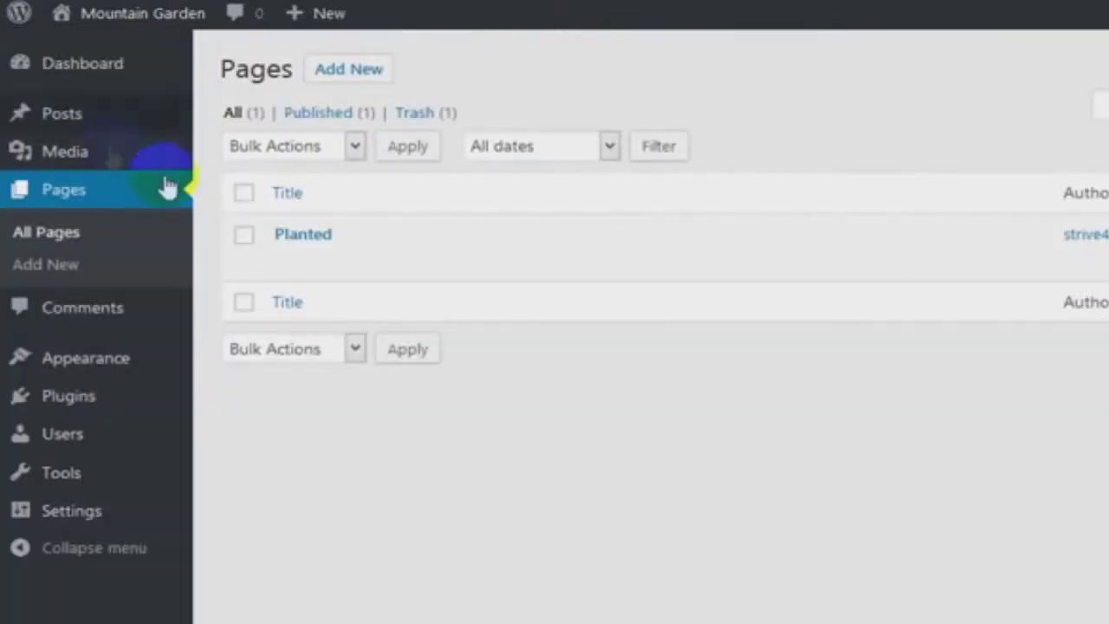
# Open the Hello world! post for editing and dismiss the block editor's welcome tip.
pyautogui.click(89, 111)
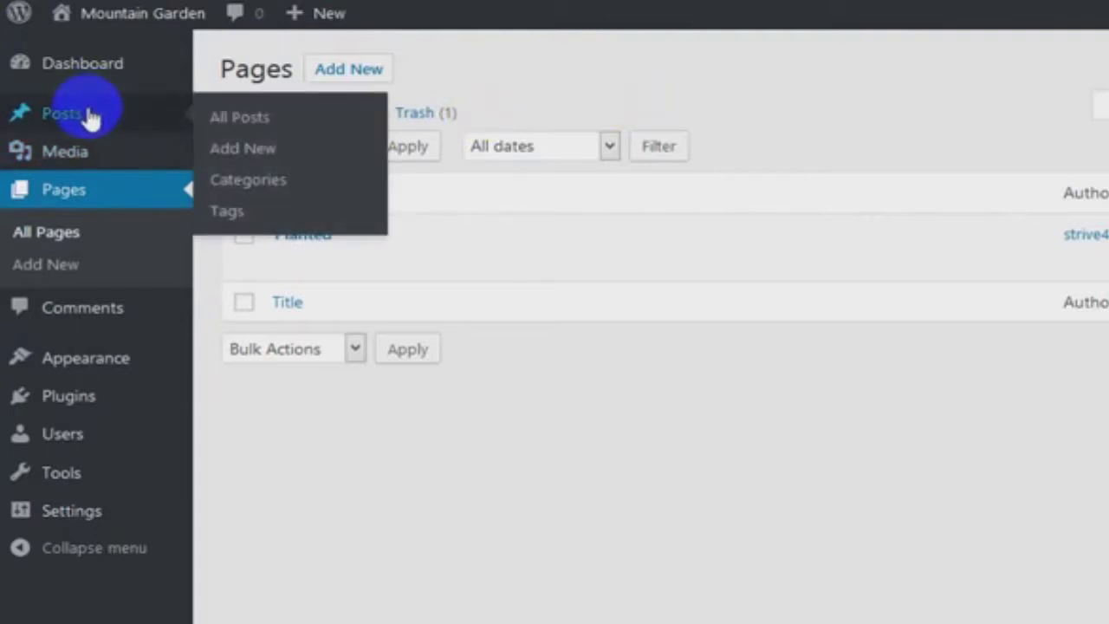
pyautogui.moveTo(277, 250)
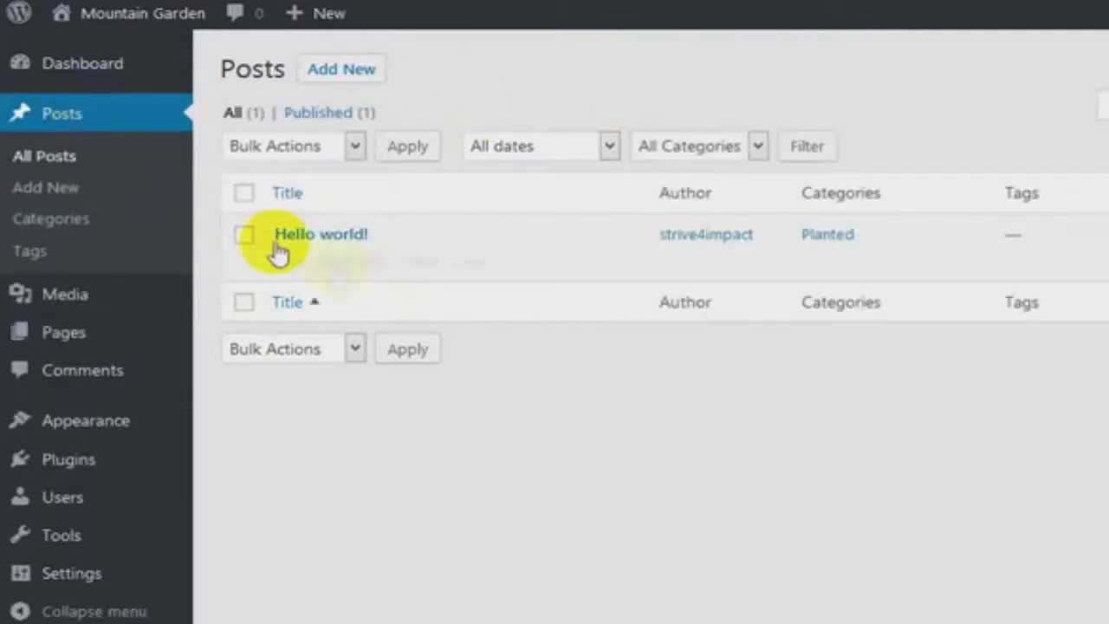
pyautogui.click(288, 262)
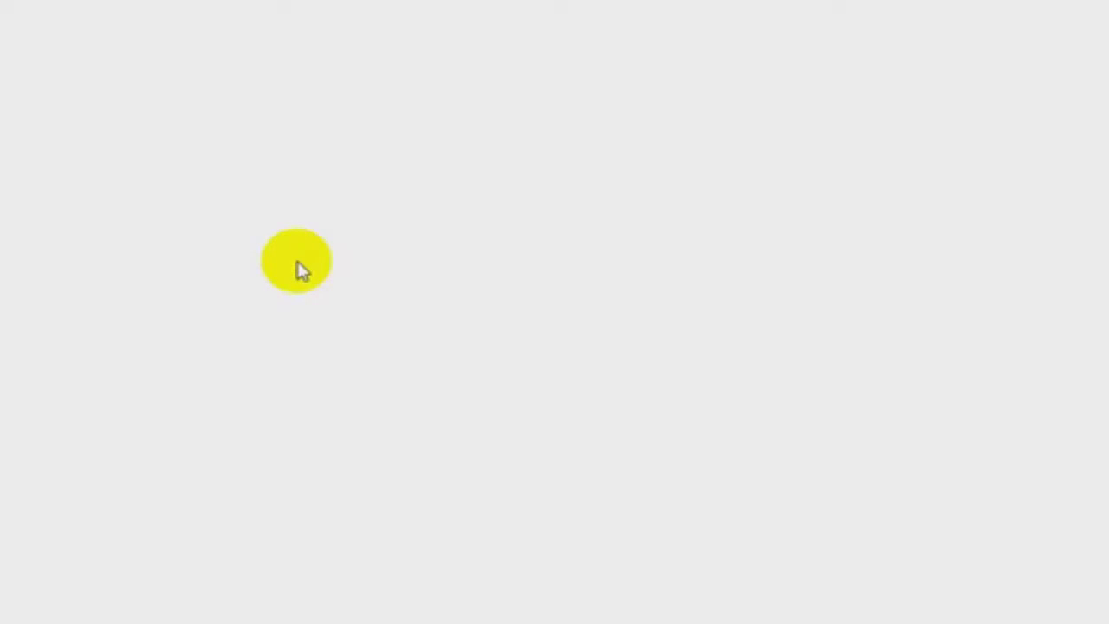
pyautogui.click(505, 227)
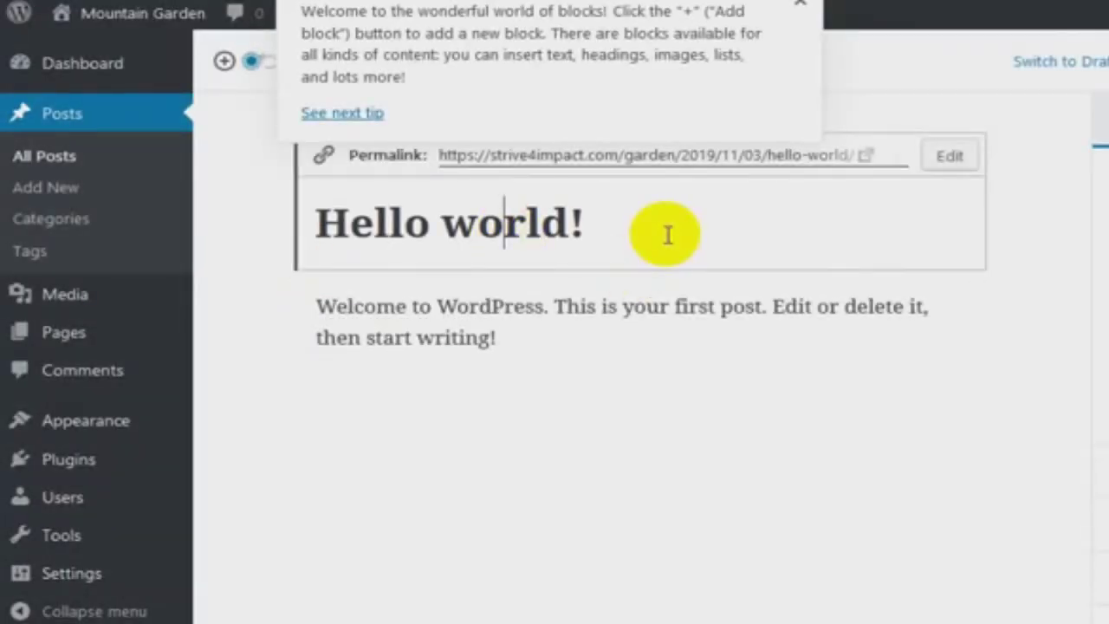
pyautogui.click(806, 5)
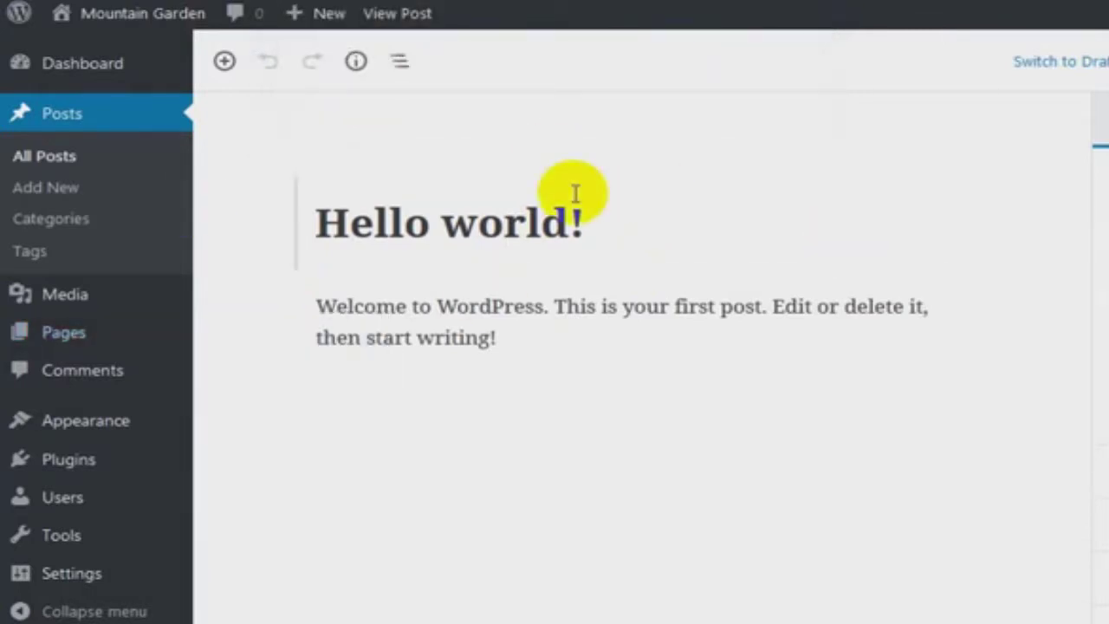
# Activate Akismet Anti-Spam, and install and activate the Classic Editor plugin.
pyautogui.click(137, 421)
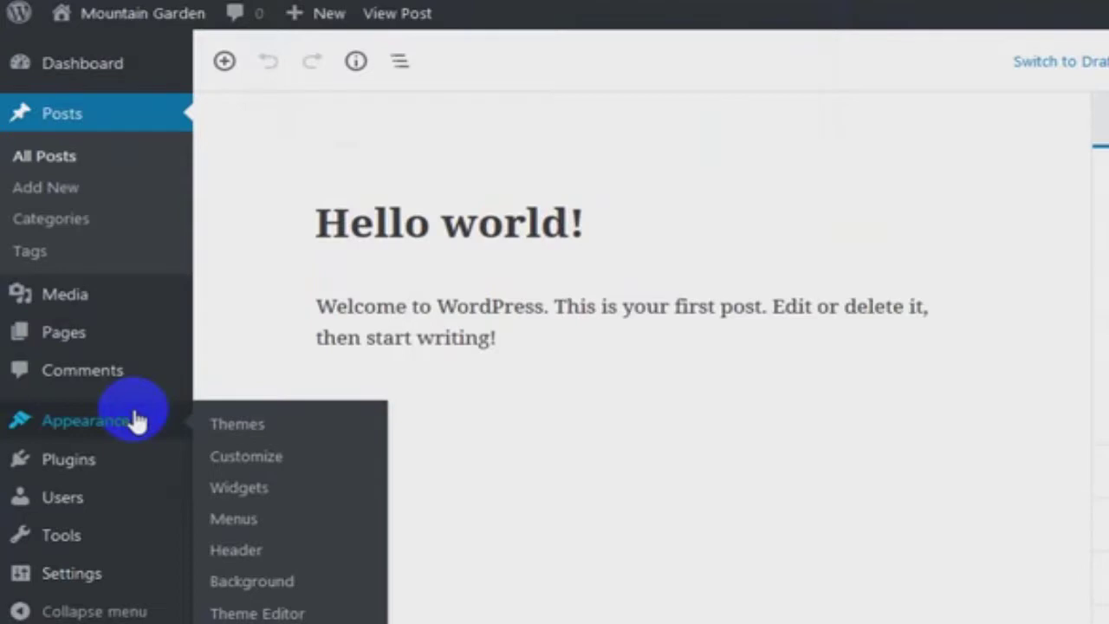
pyautogui.moveTo(124, 467)
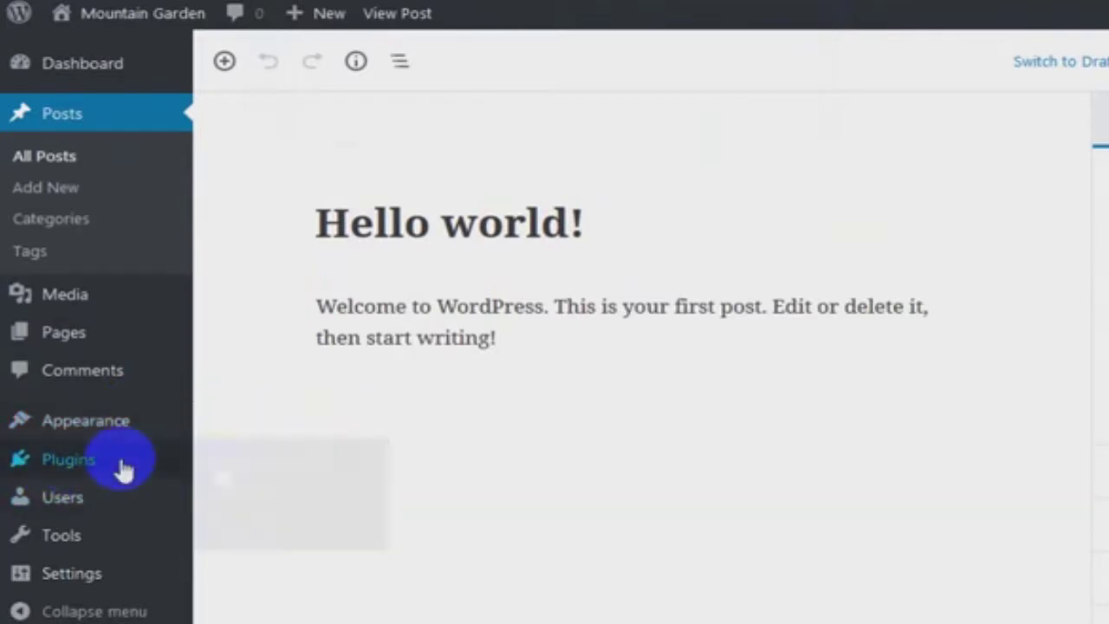
pyautogui.click(274, 504)
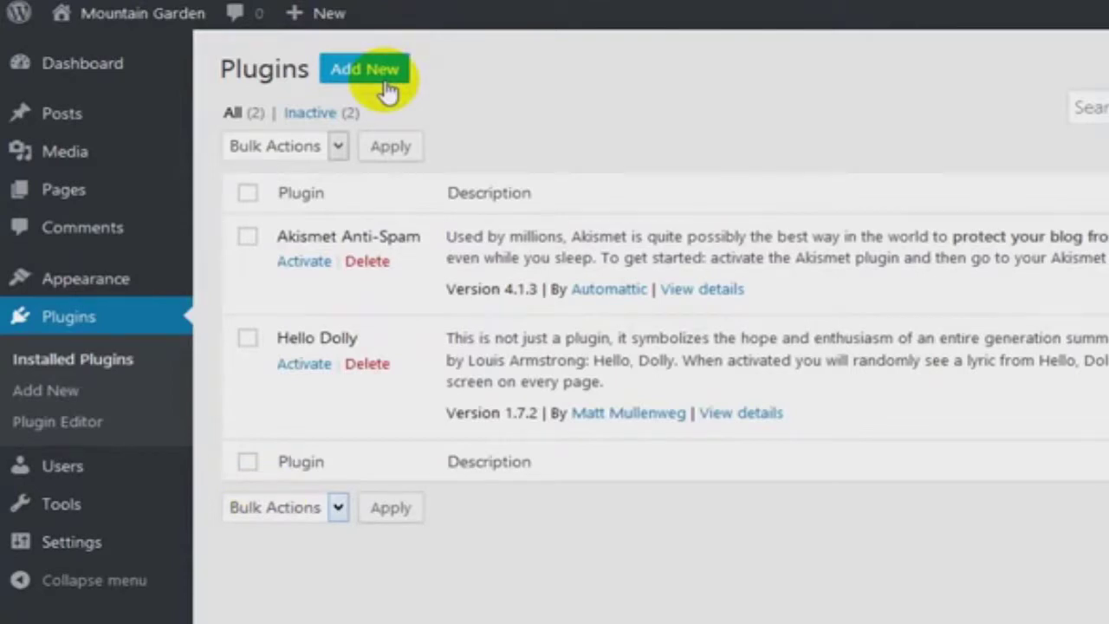
pyautogui.click(365, 69)
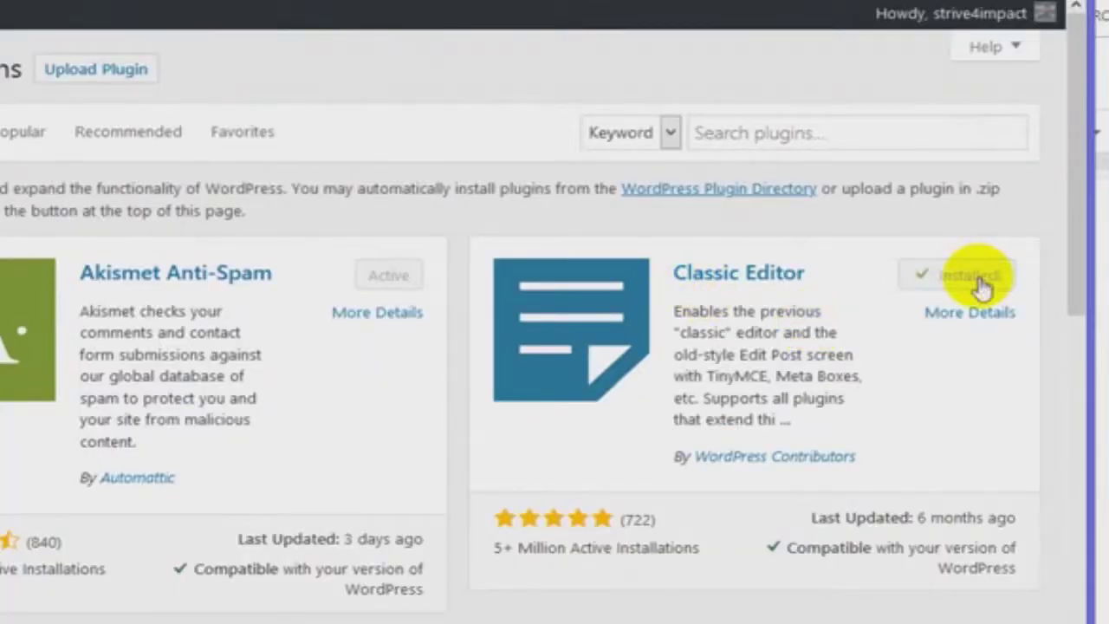
pyautogui.click(974, 275)
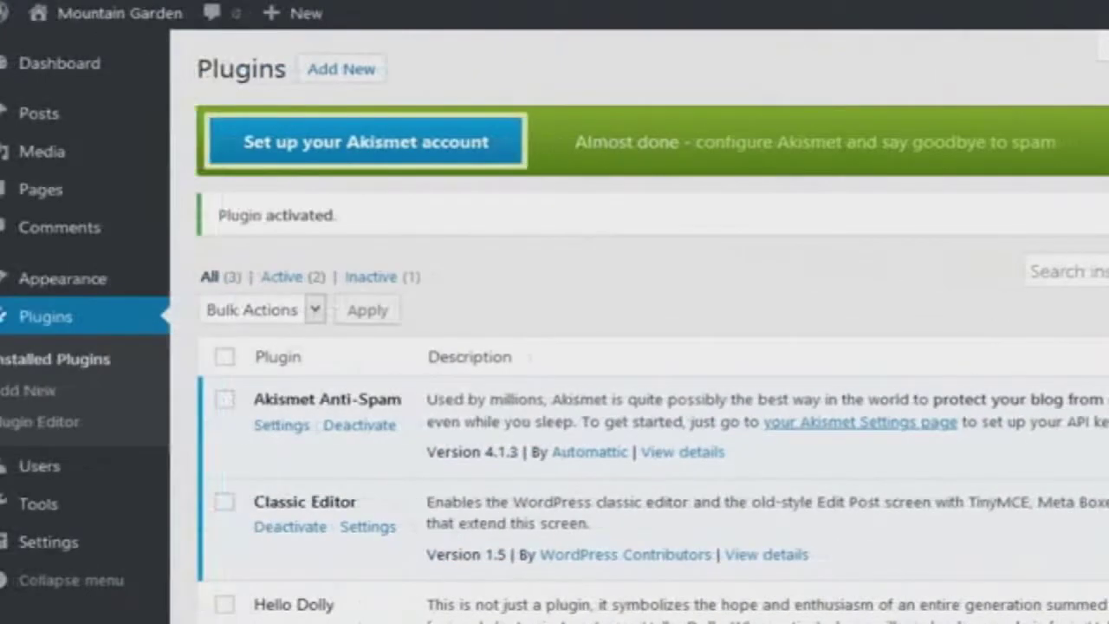
# Edit the Hello world! post, changing its title to Keeping Track Of the Garden and its permalink slug to garden-tracking.
pyautogui.moveTo(66, 187)
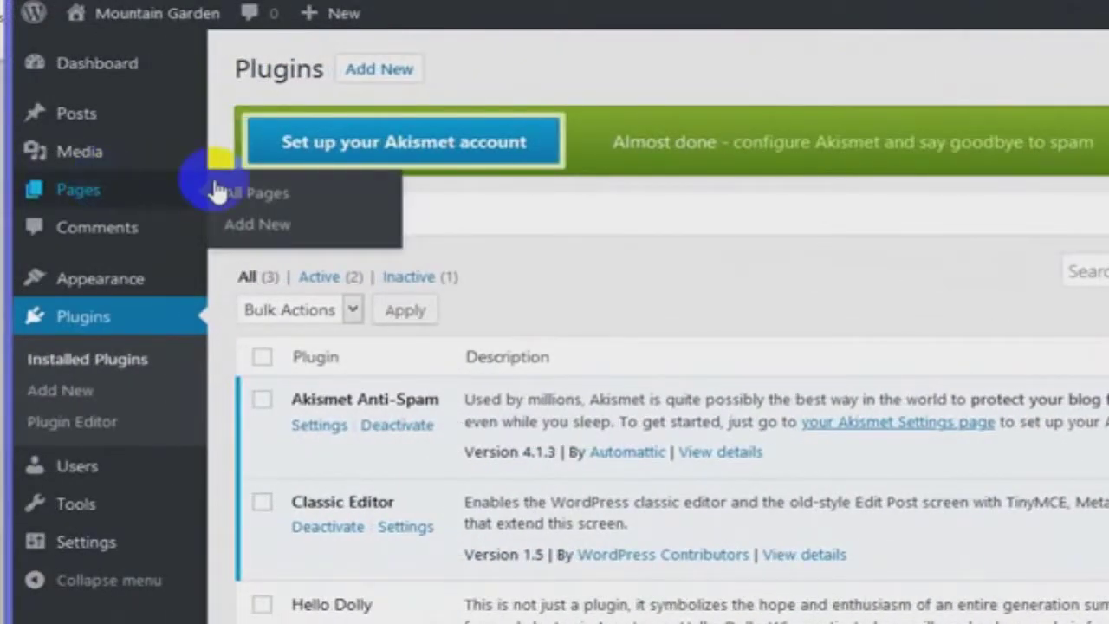
pyautogui.click(228, 200)
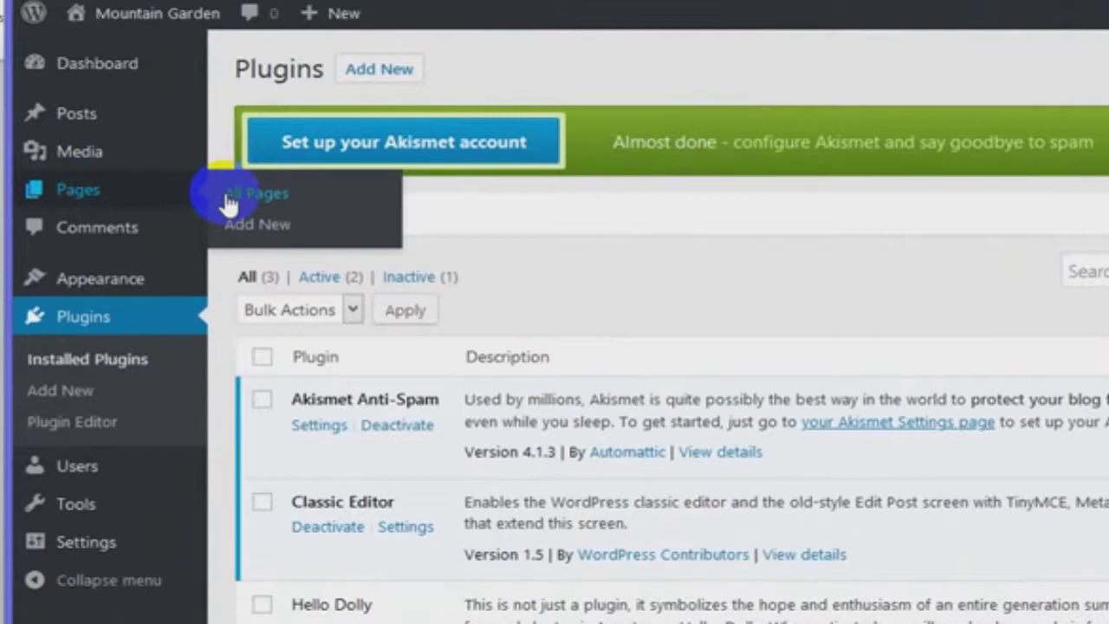
pyautogui.moveTo(78, 114)
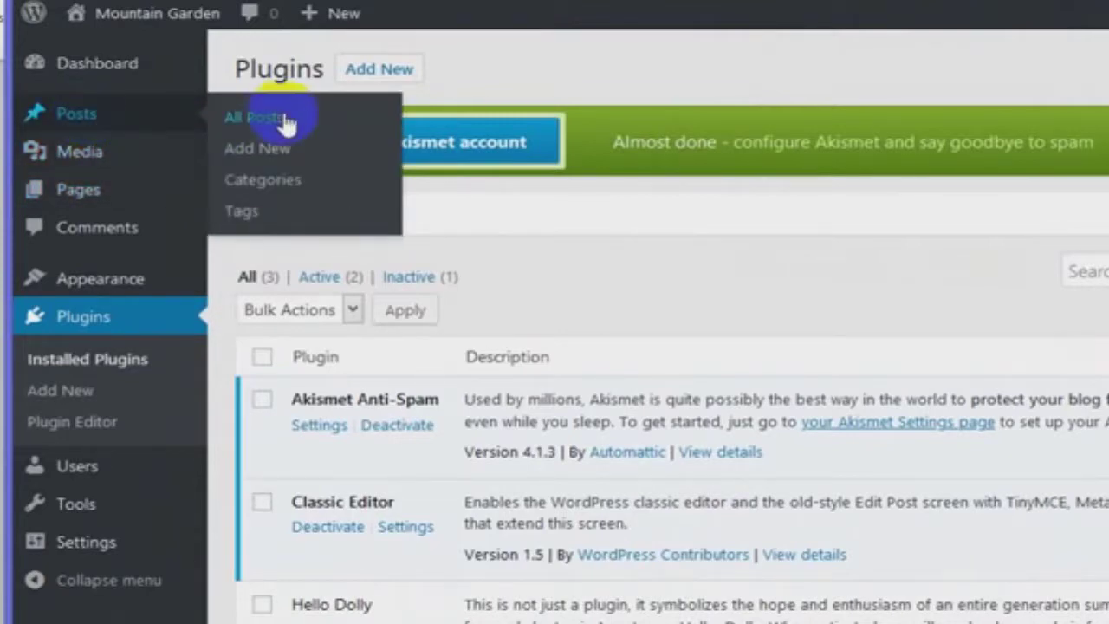
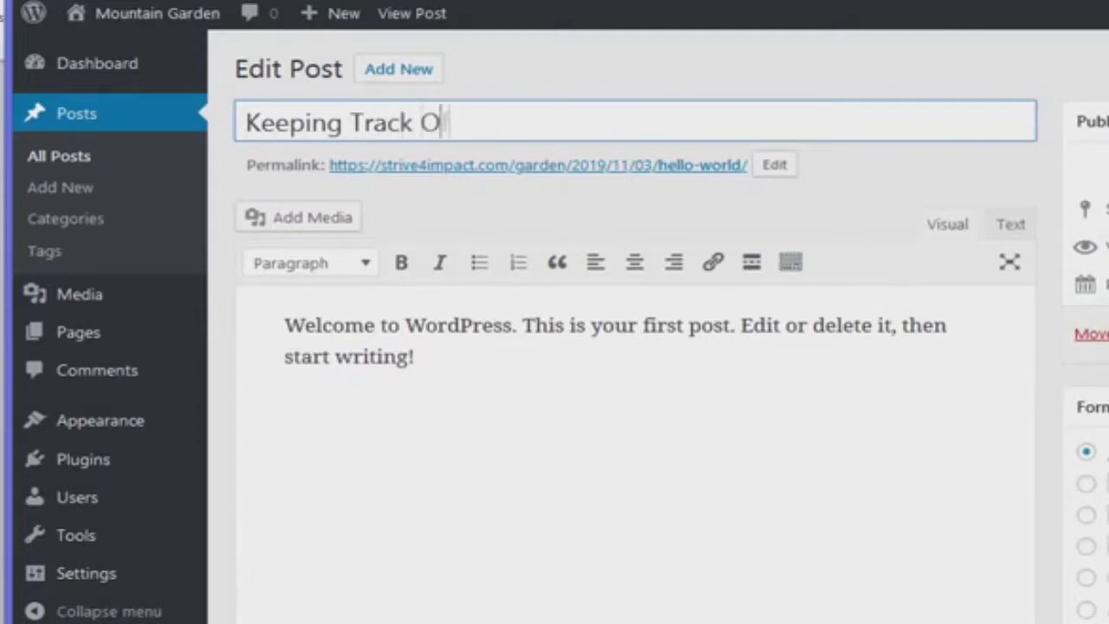
pyautogui.write('e Garden')
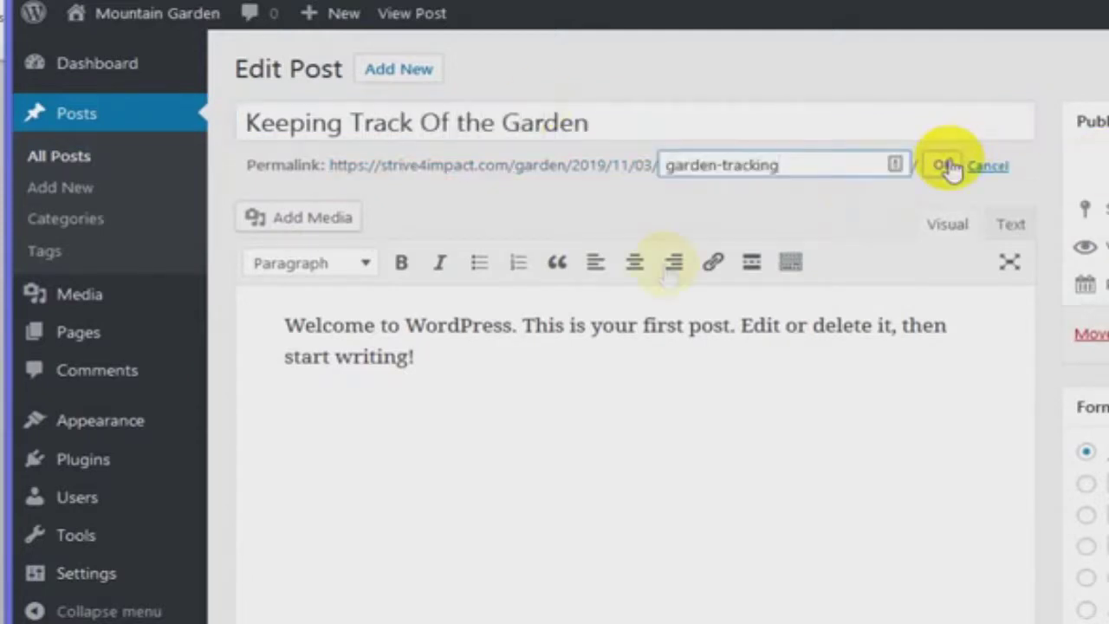
pyautogui.click(950, 168)
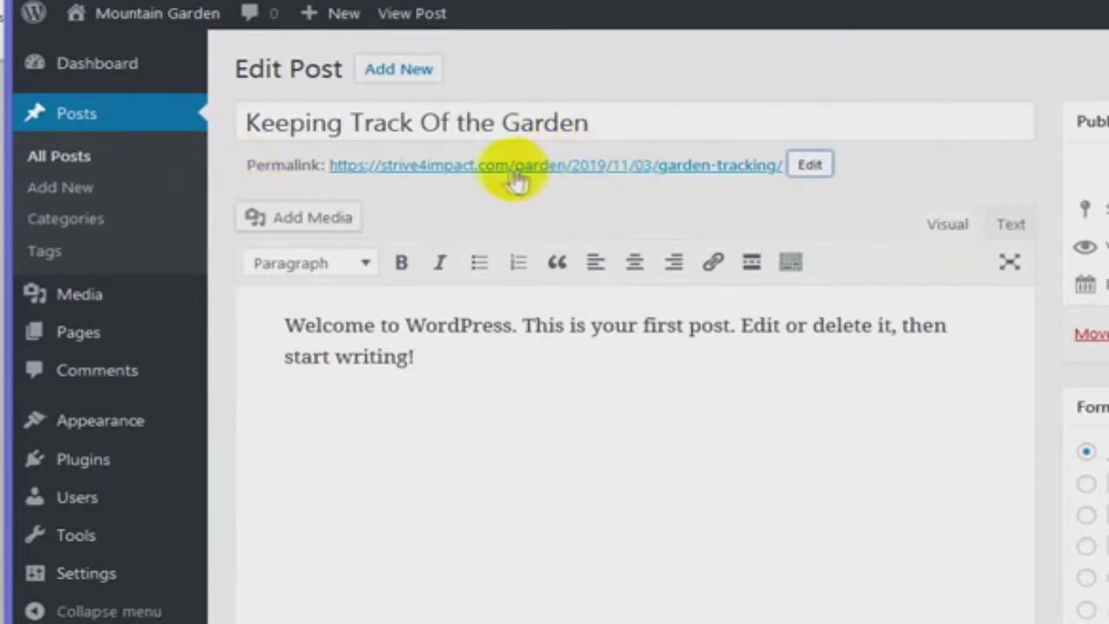
# Open the site's permalink settings in a new tab, select the Post name structure and save the change.
pyautogui.moveTo(75, 574)
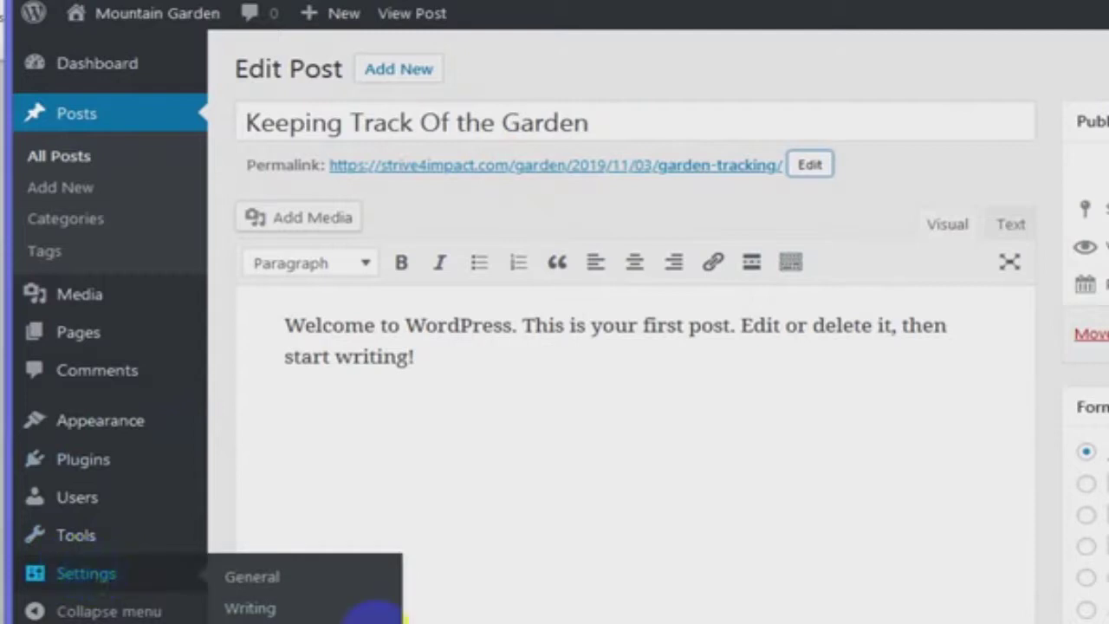
pyautogui.rightClick(249, 607)
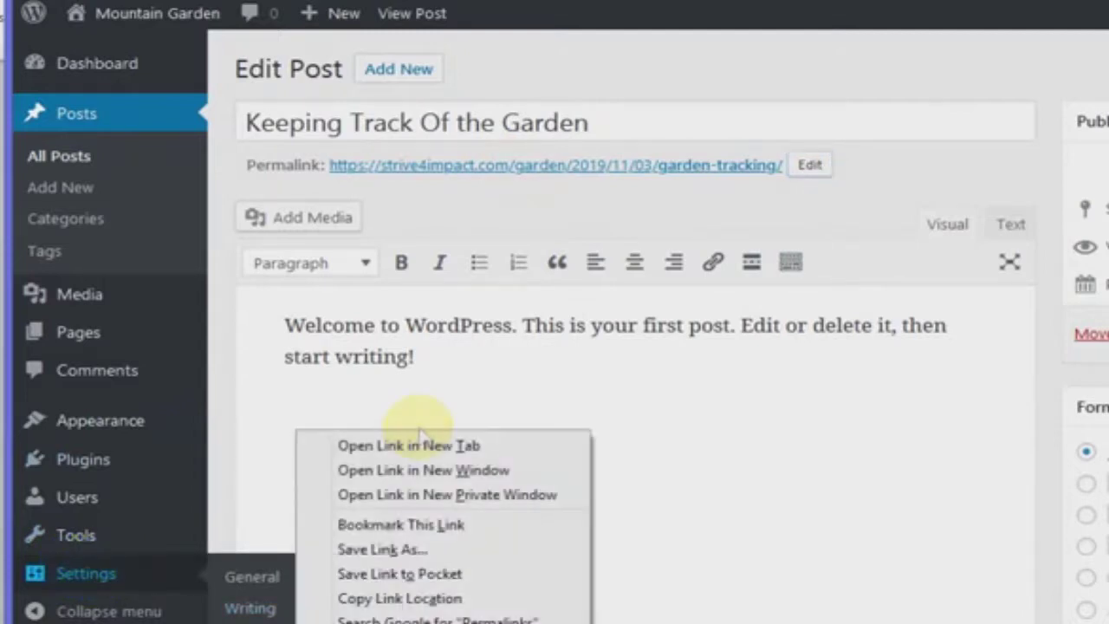
pyautogui.click(416, 440)
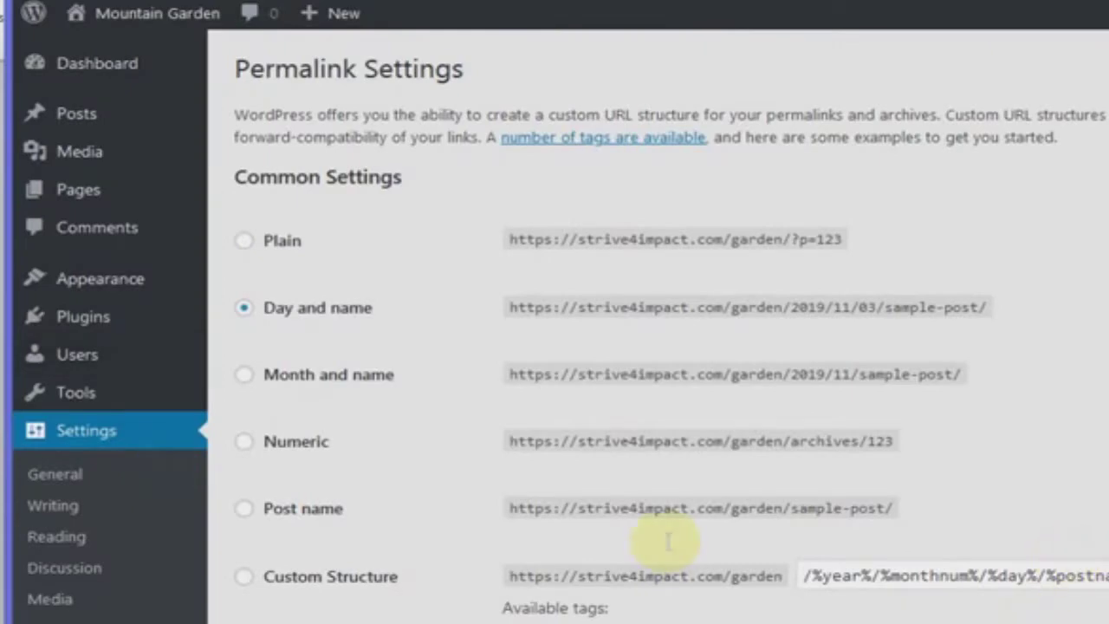
pyautogui.scroll(-3, 606, 502)
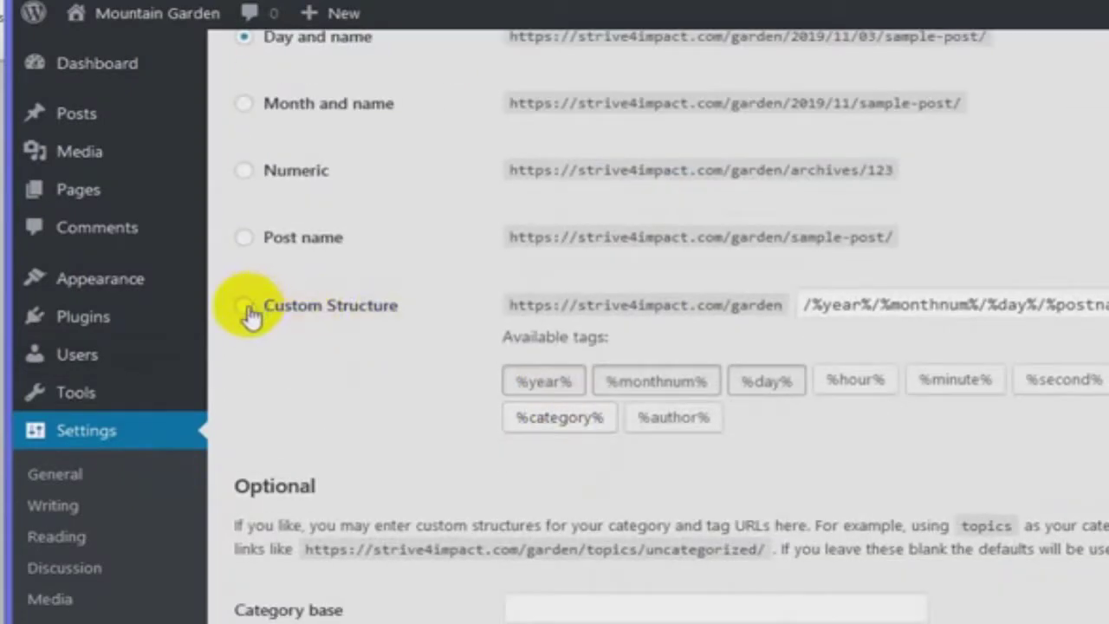
pyautogui.scroll(3, 618, 487)
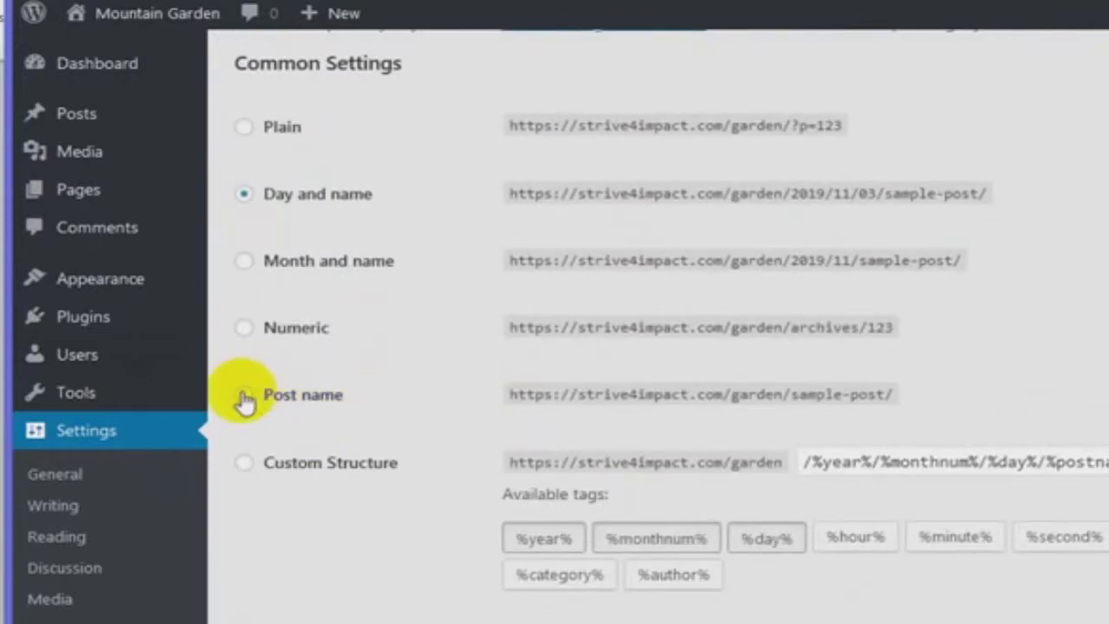
pyautogui.click(243, 395)
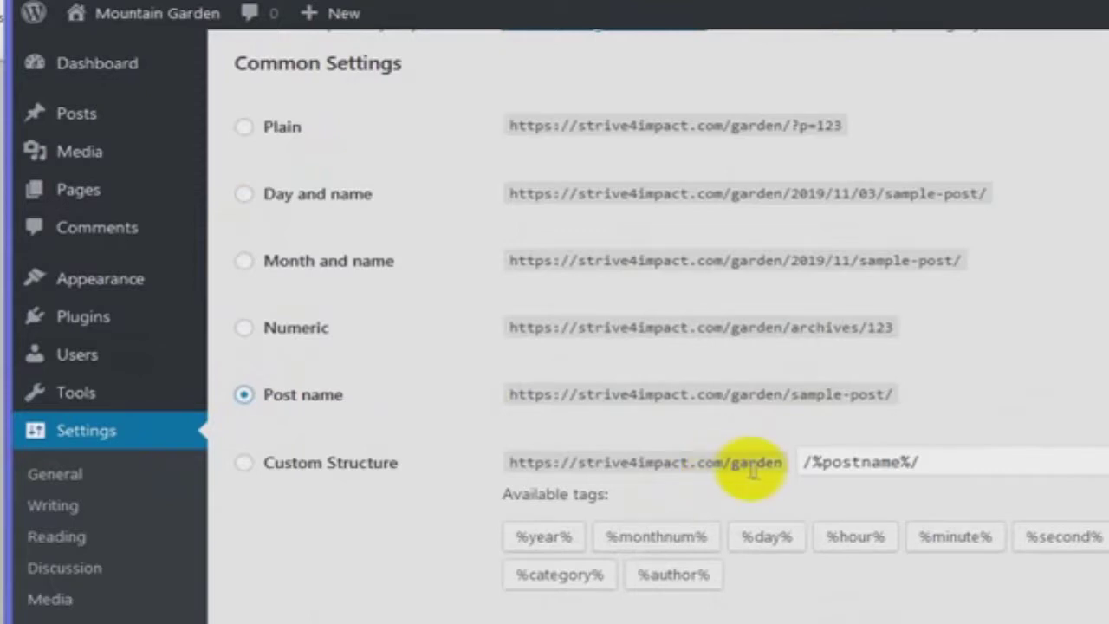
pyautogui.moveTo(733, 465); pyautogui.dragTo(527, 460)
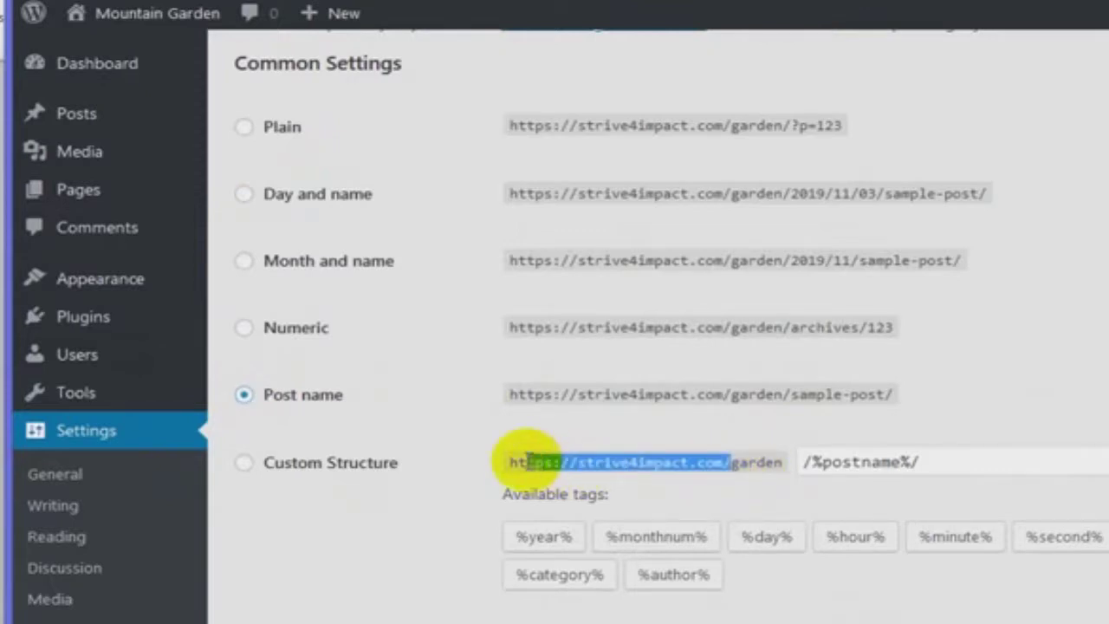
pyautogui.click(733, 465)
pyautogui.moveTo(733, 465); pyautogui.dragTo(787, 463)
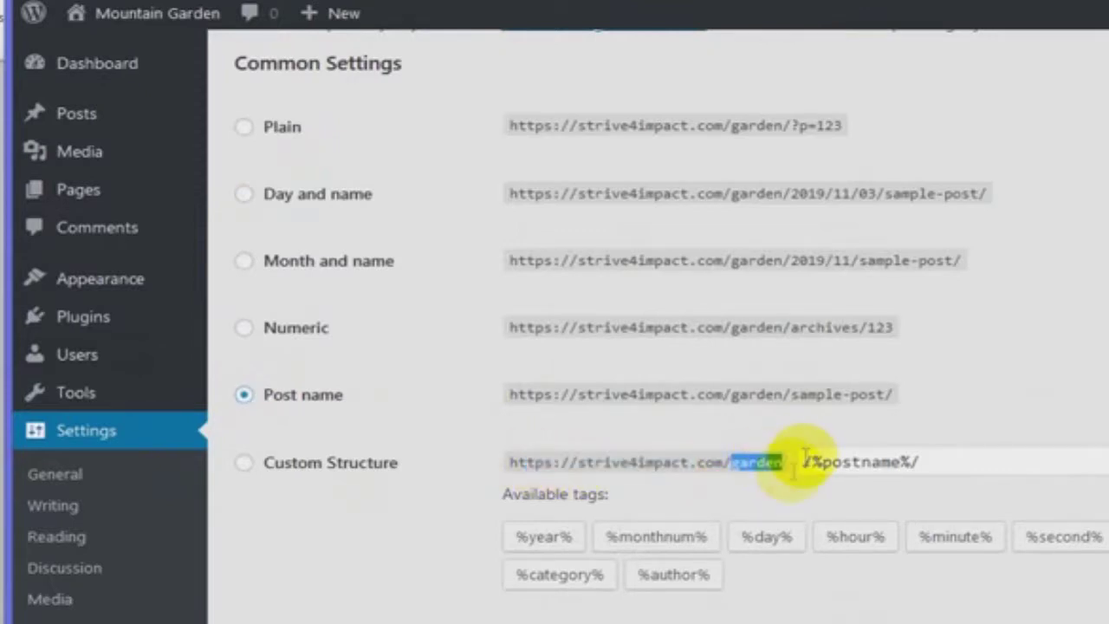
pyautogui.scroll(-2, 917, 431)
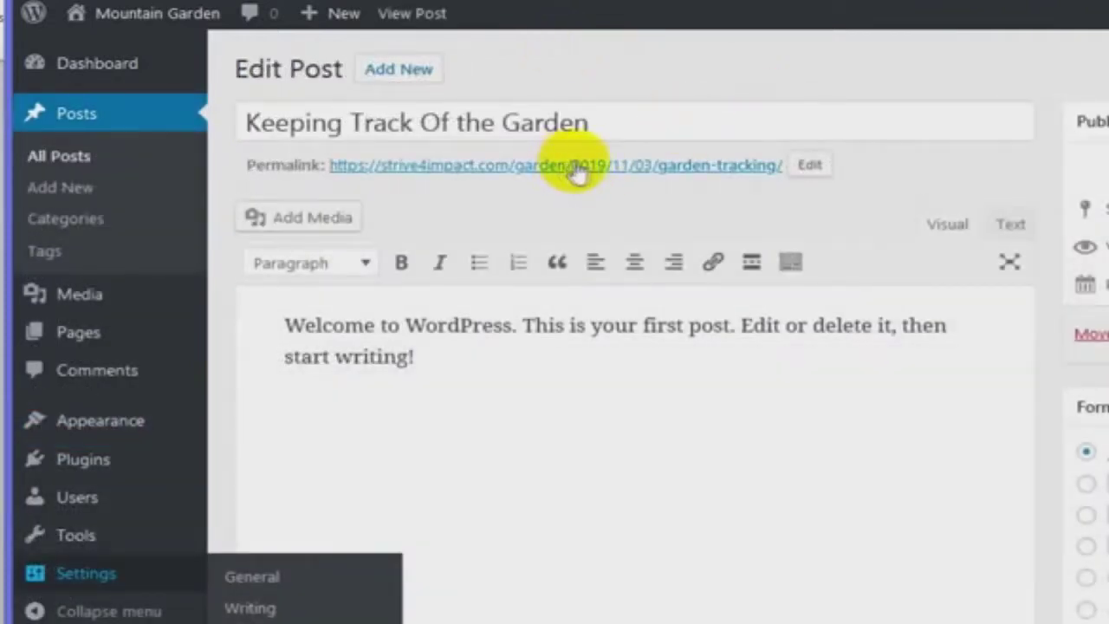
# Return to the Keeping Track Of the Garden post, stay on its edit page and update the post.
pyautogui.click(196, 33)
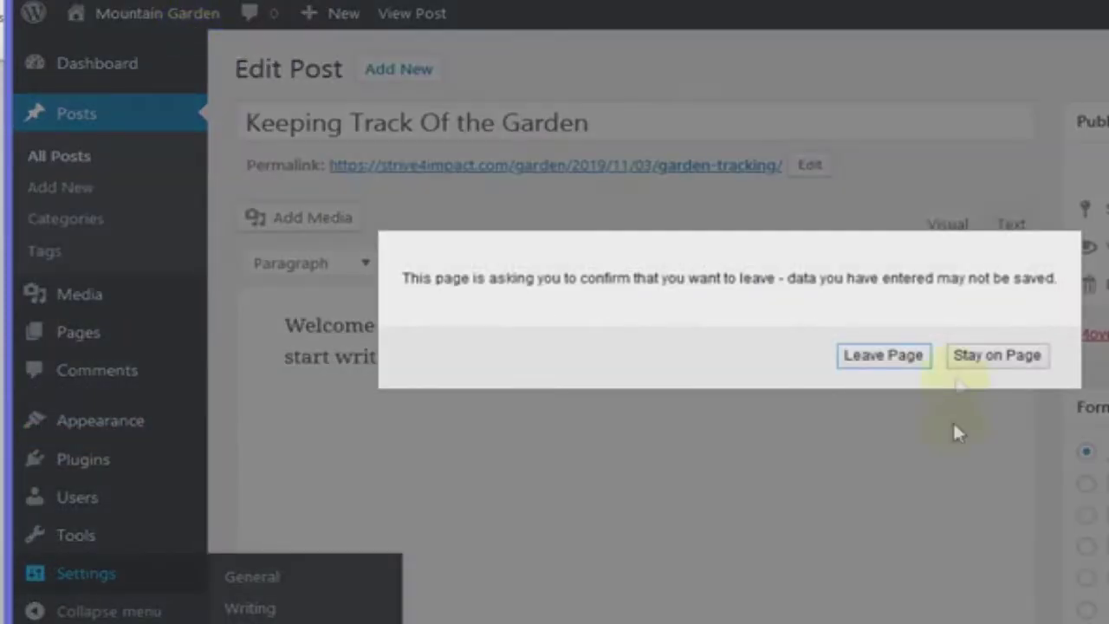
pyautogui.click(986, 357)
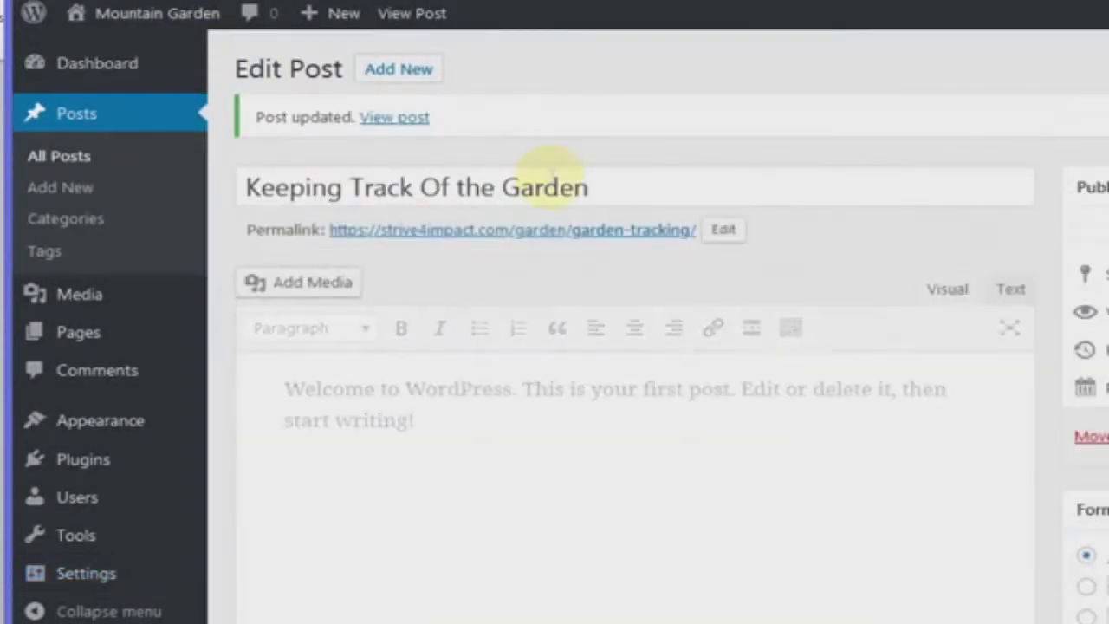
# Replace the post body with "Today, I am setting up my Wordpress installation to keep track of what I've planted and am planting.".
pyautogui.click(438, 425)
pyautogui.hotkey('ctrl', 'a')
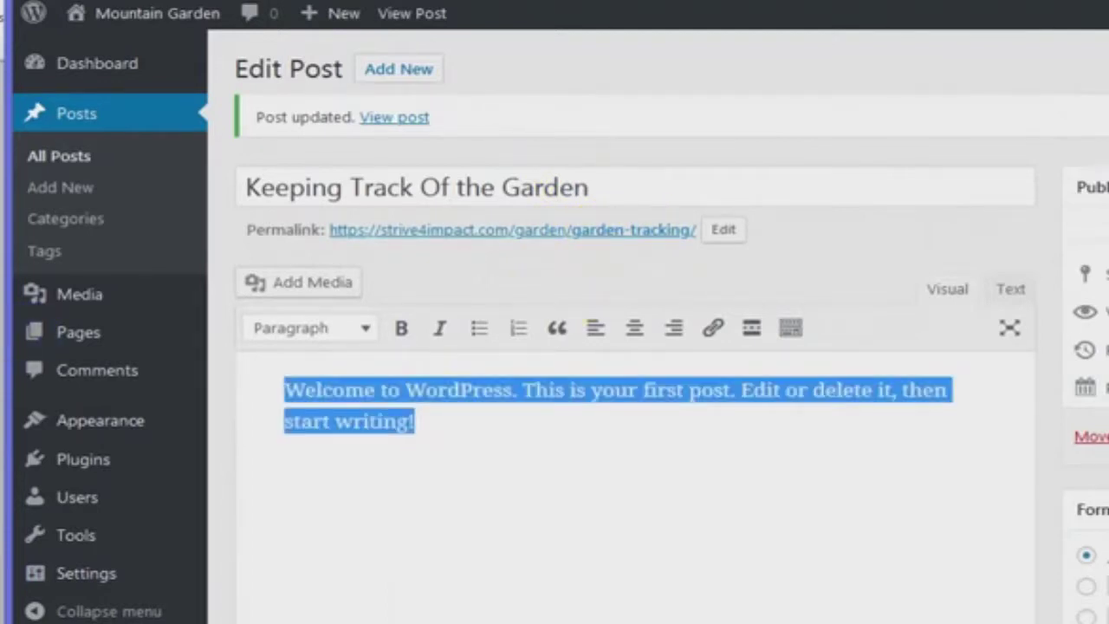
pyautogui.write('Today')
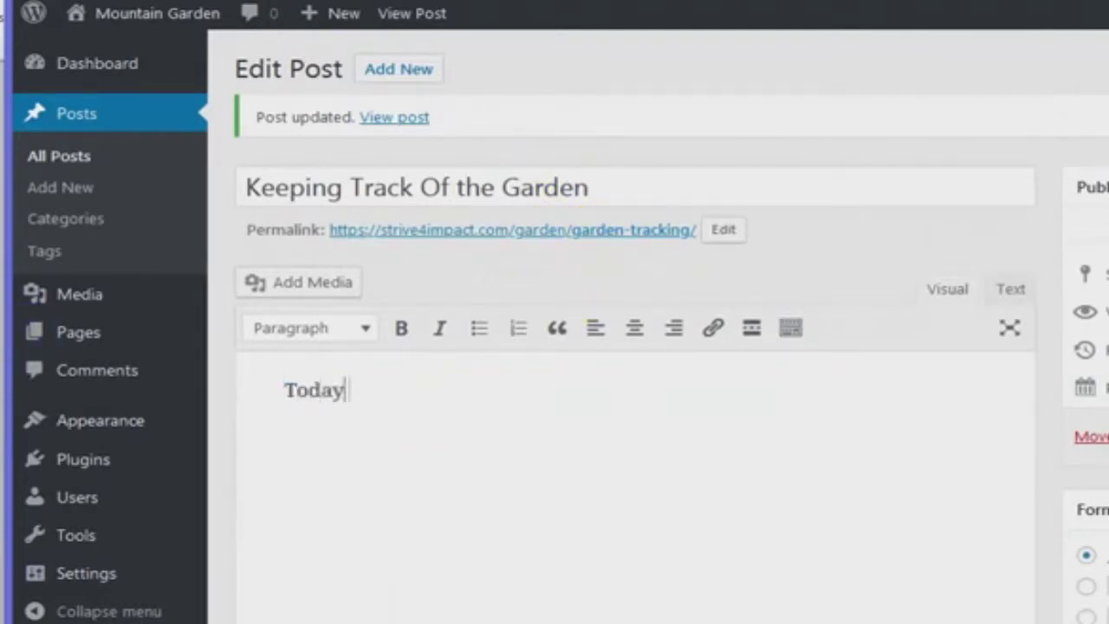
pyautogui.write(', I am setting up my Wordpres')
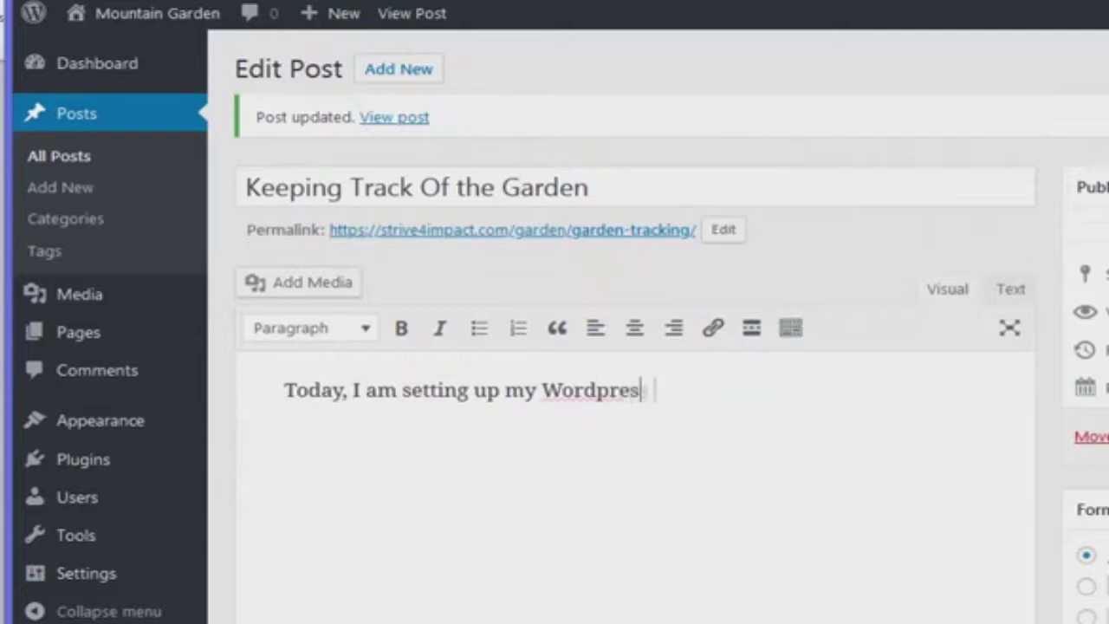
pyautogui.write('s install')
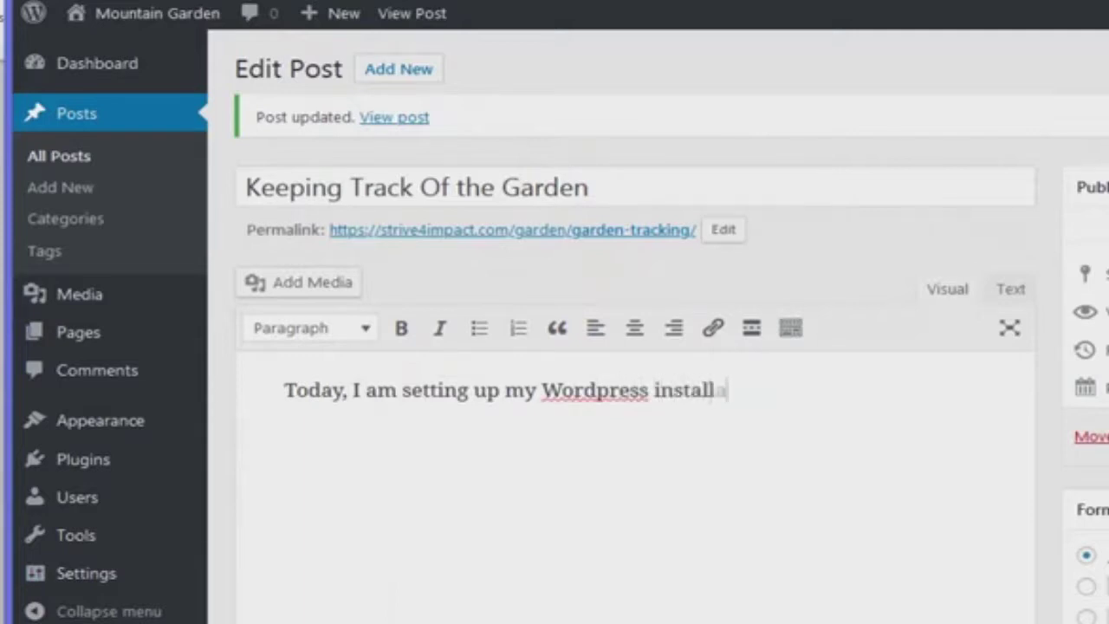
pyautogui.write('ation to g')
pyautogui.press('BackSpace')
pyautogui.write('keep track of what ')
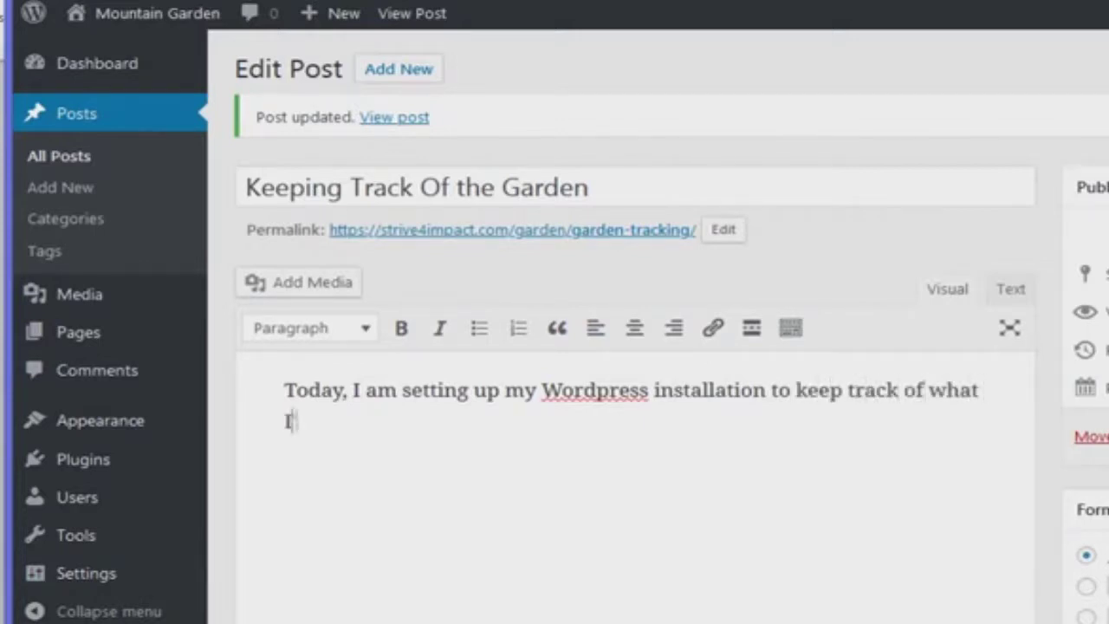
pyautogui.write("I've planted and ")
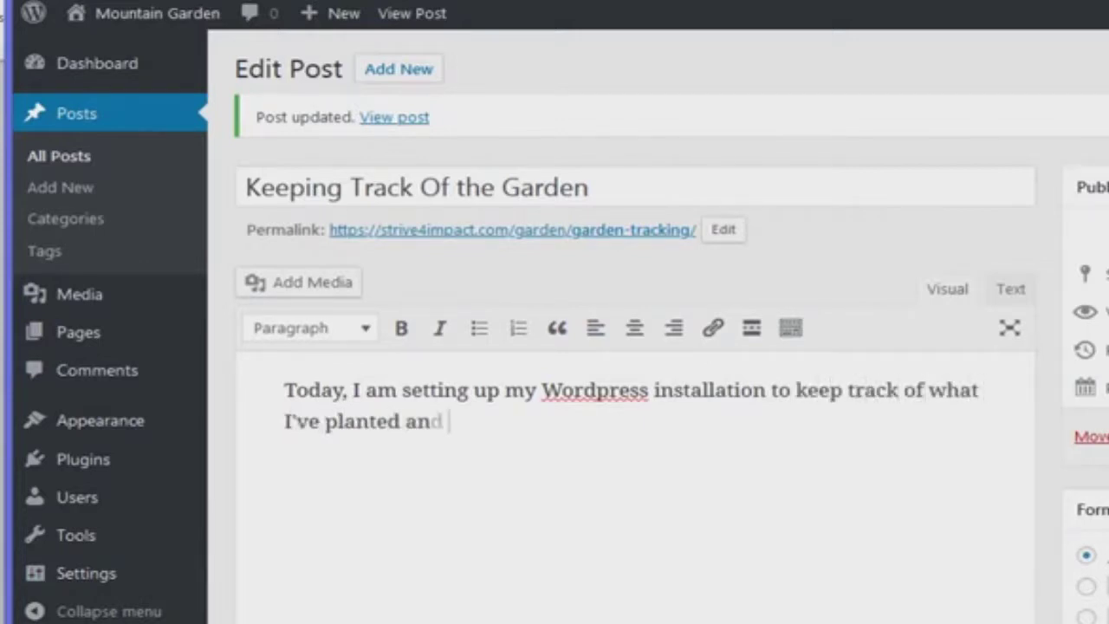
pyautogui.write('am planni')
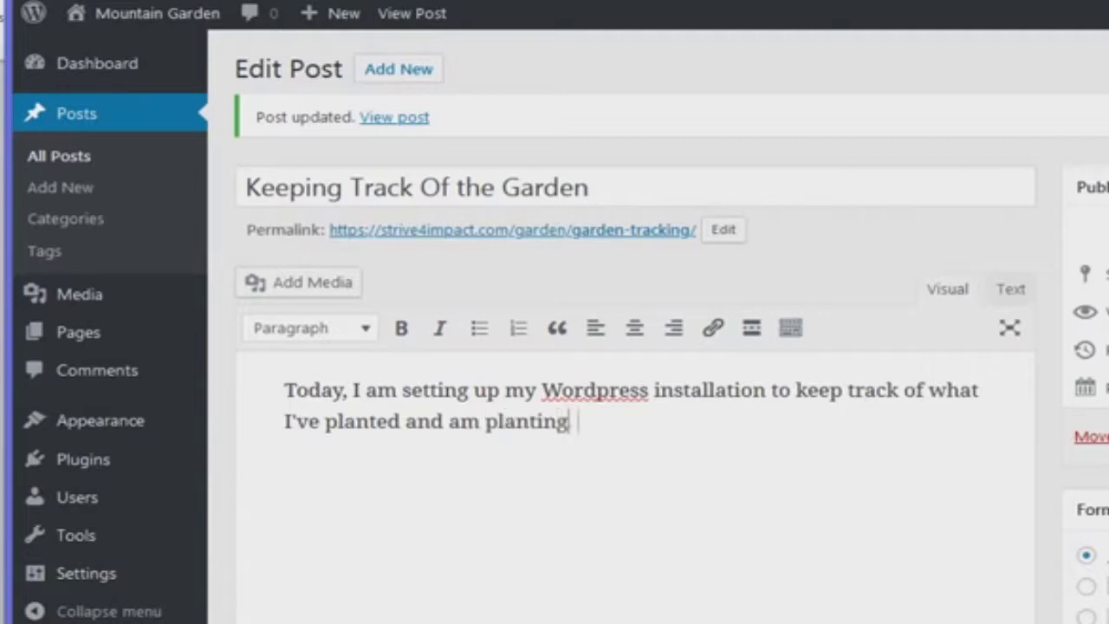
# Add the sentence "I'm a dork, but also super excited!" to the end of the post body and update the post.
pyautogui.write("ng.  I'm a dork, but also super excited!")
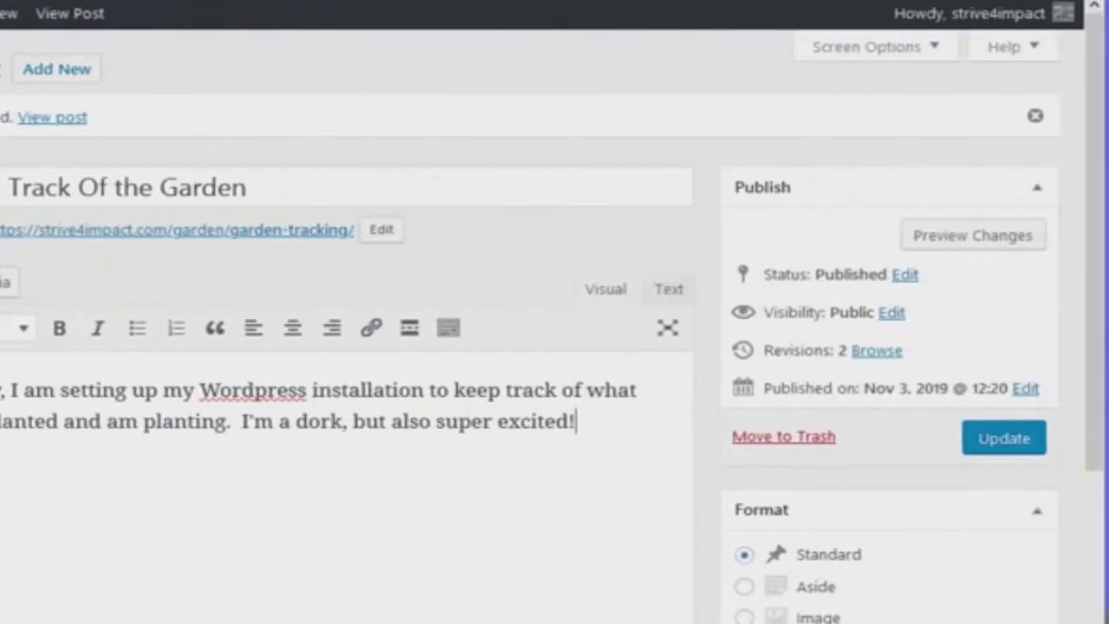
pyautogui.click(996, 438)
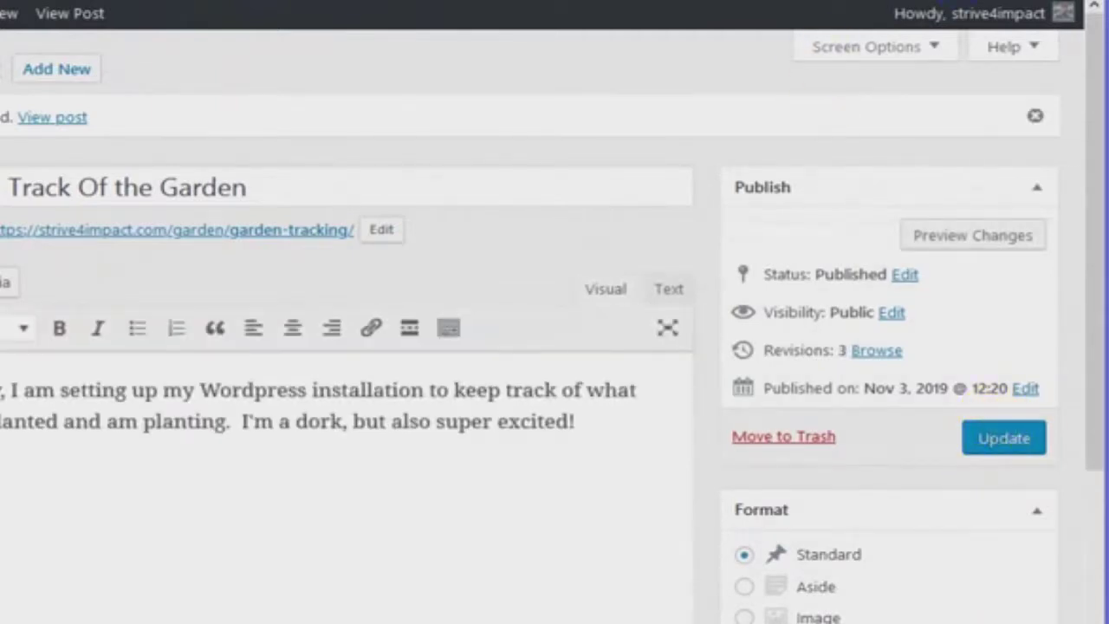
pyautogui.click(622, 438)
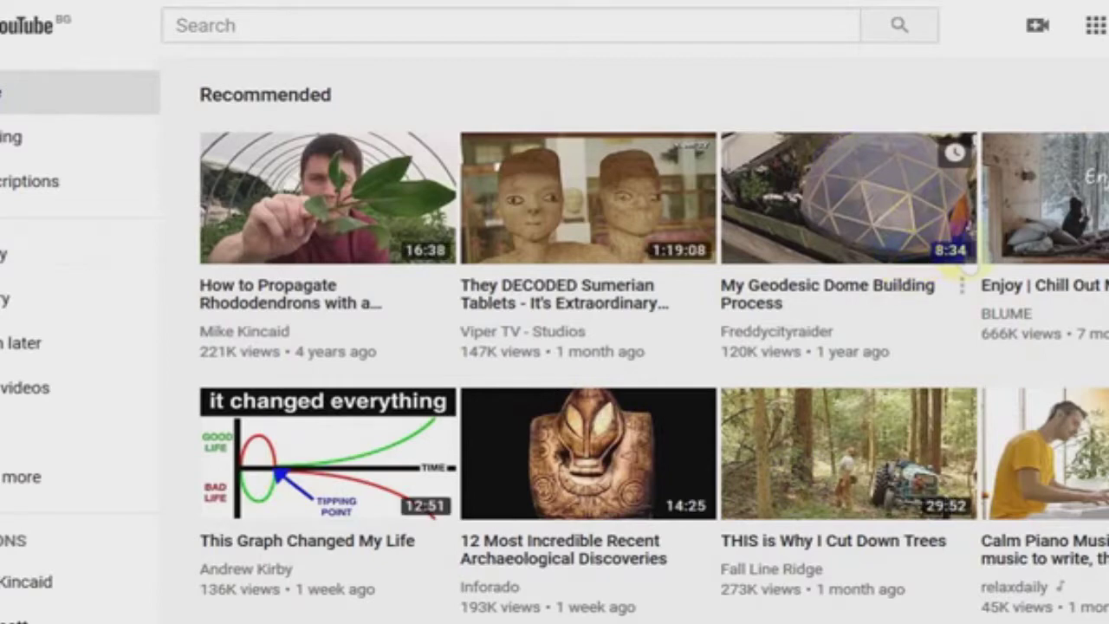
# Switch to YouTube and open the video The Importance of a Garden Journal (15 Tips for Success) from the subscriptions feed.
pyautogui.click(47, 184)
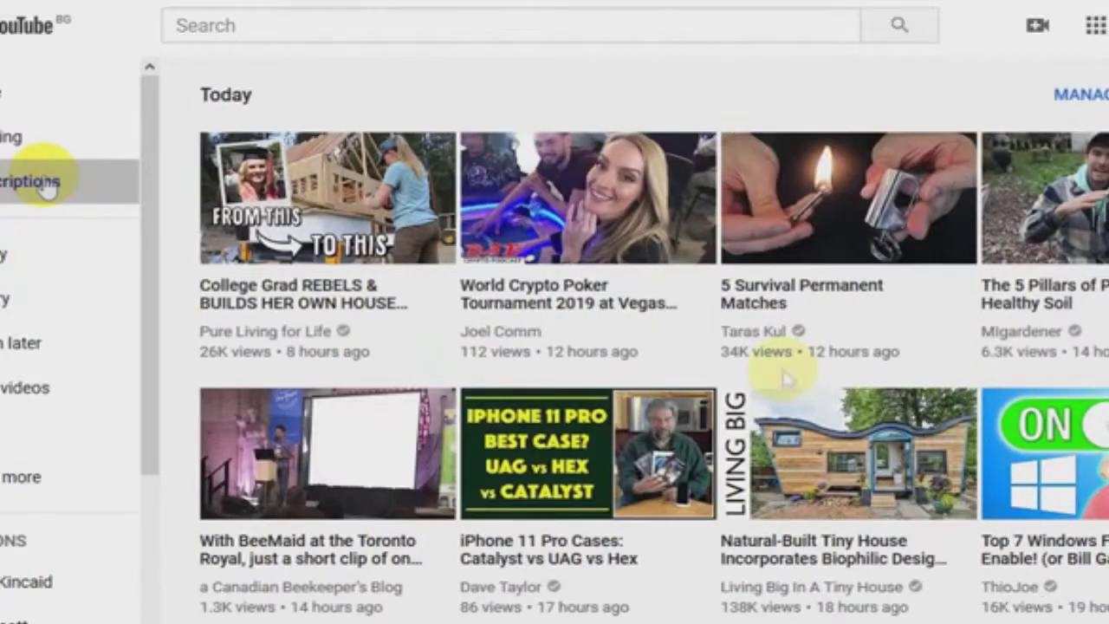
pyautogui.scroll(-3, 1098, 307)
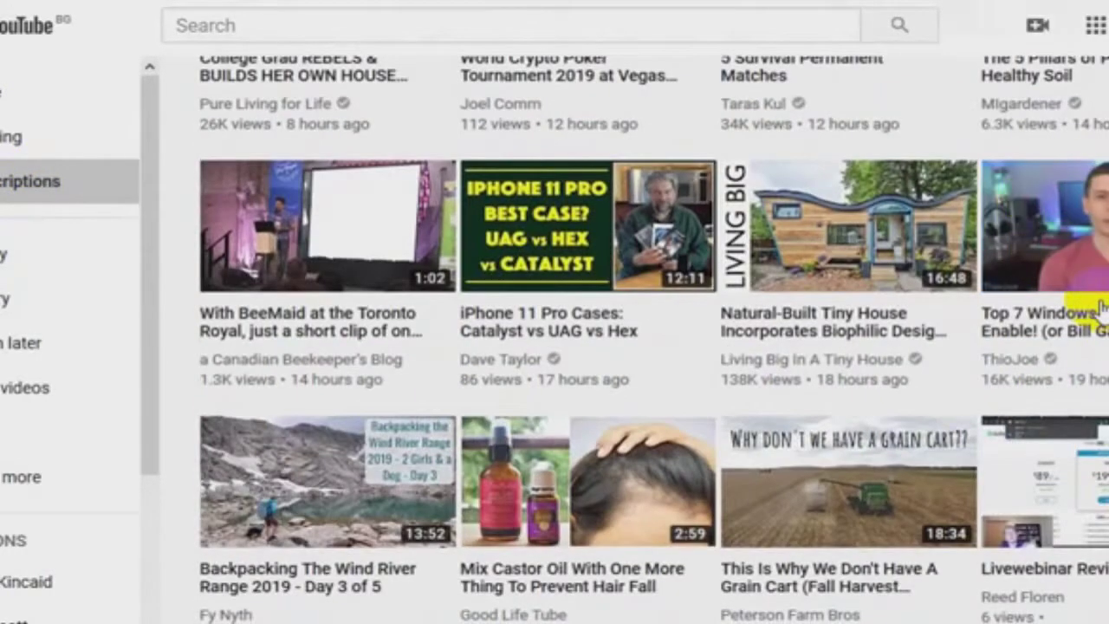
pyautogui.scroll(-5, 1102, 307)
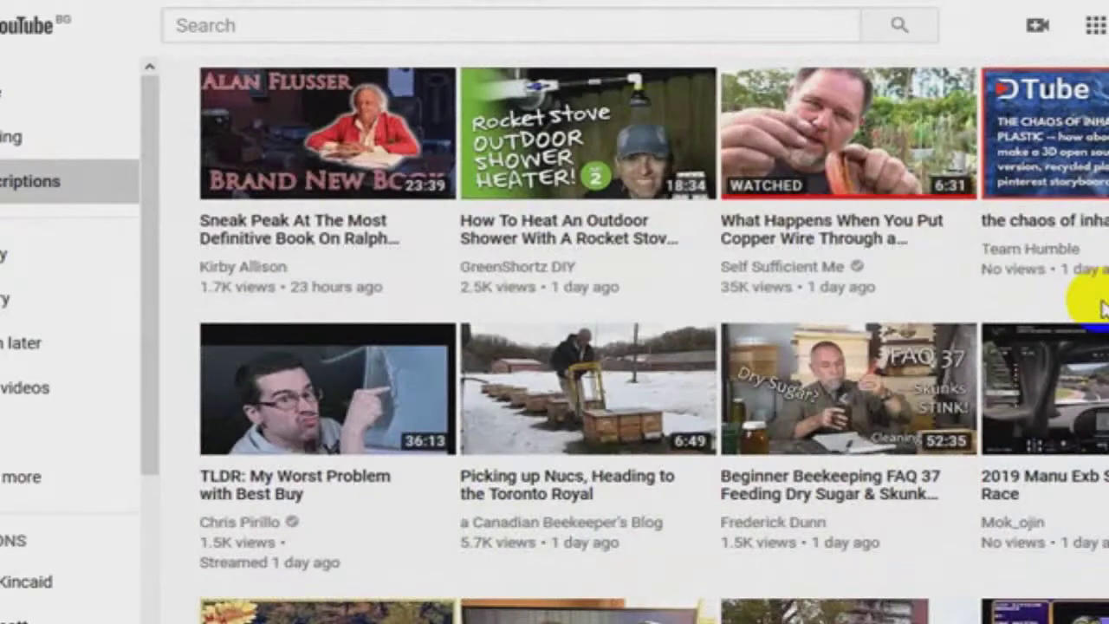
pyautogui.scroll(-5, 1102, 308)
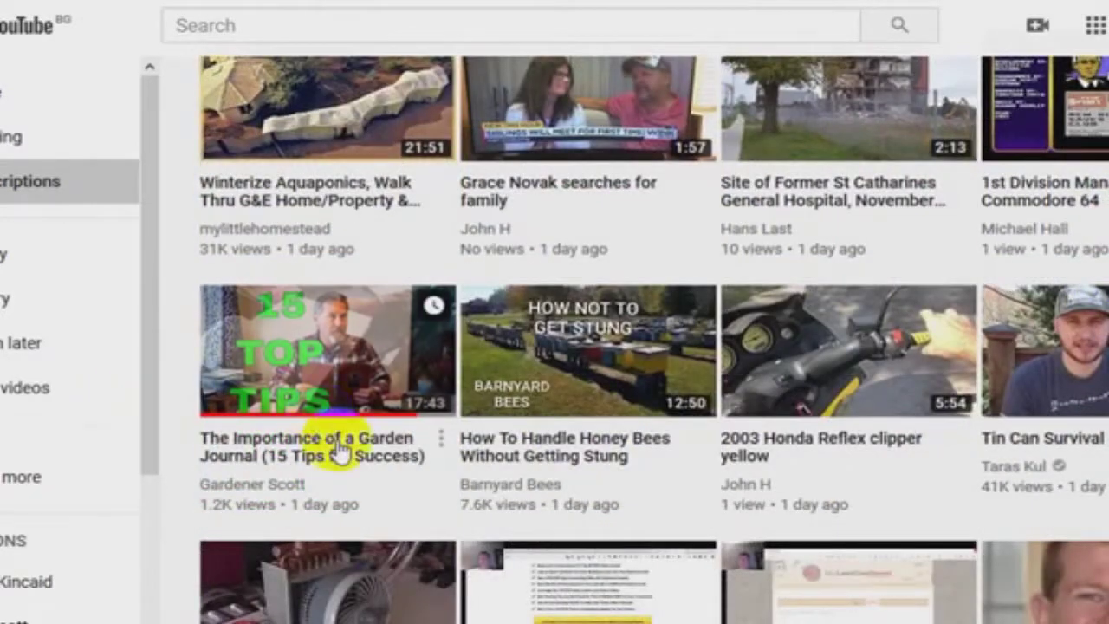
pyautogui.click(339, 452)
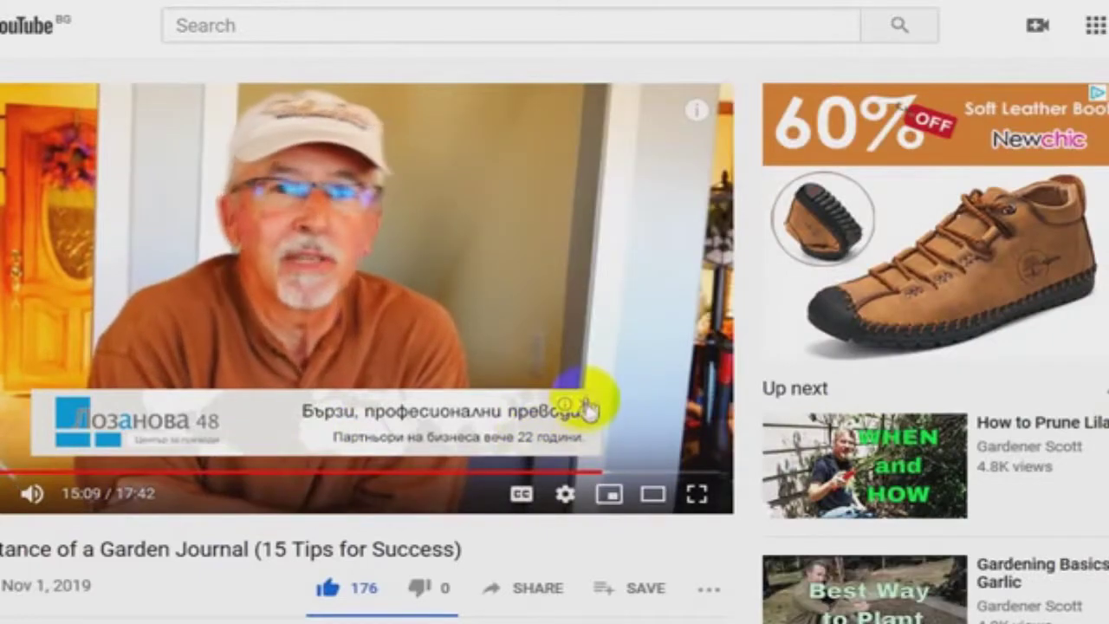
# Open the video's sharing options and copy its full iframe embed code.
pyautogui.scroll(-4, 586, 407)
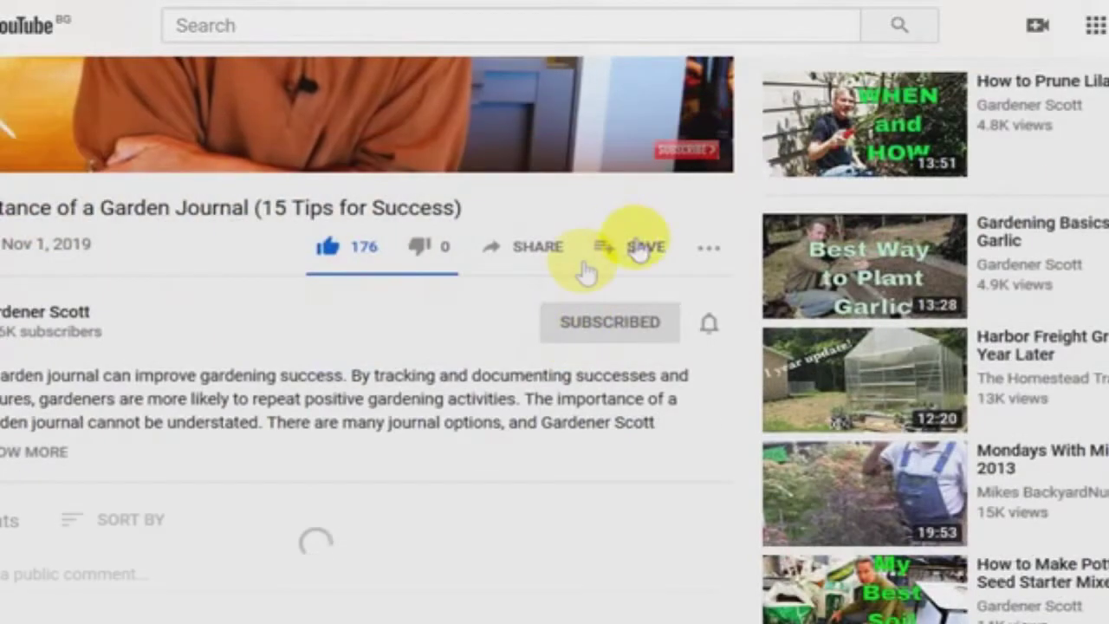
pyautogui.click(529, 253)
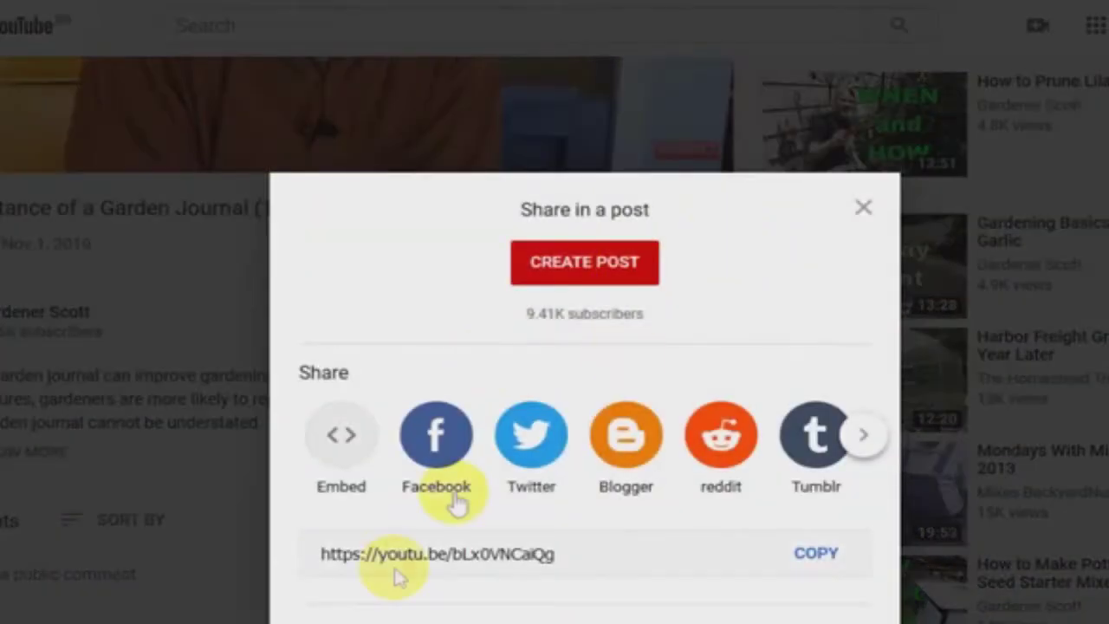
pyautogui.click(346, 452)
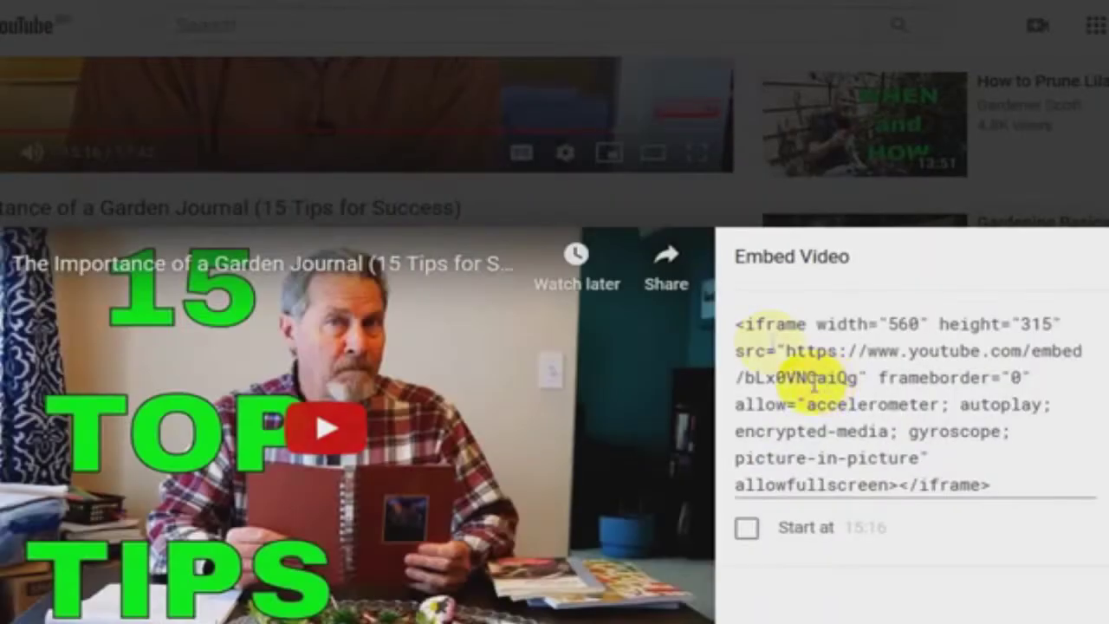
pyautogui.click(737, 322)
pyautogui.rightClick(762, 322)
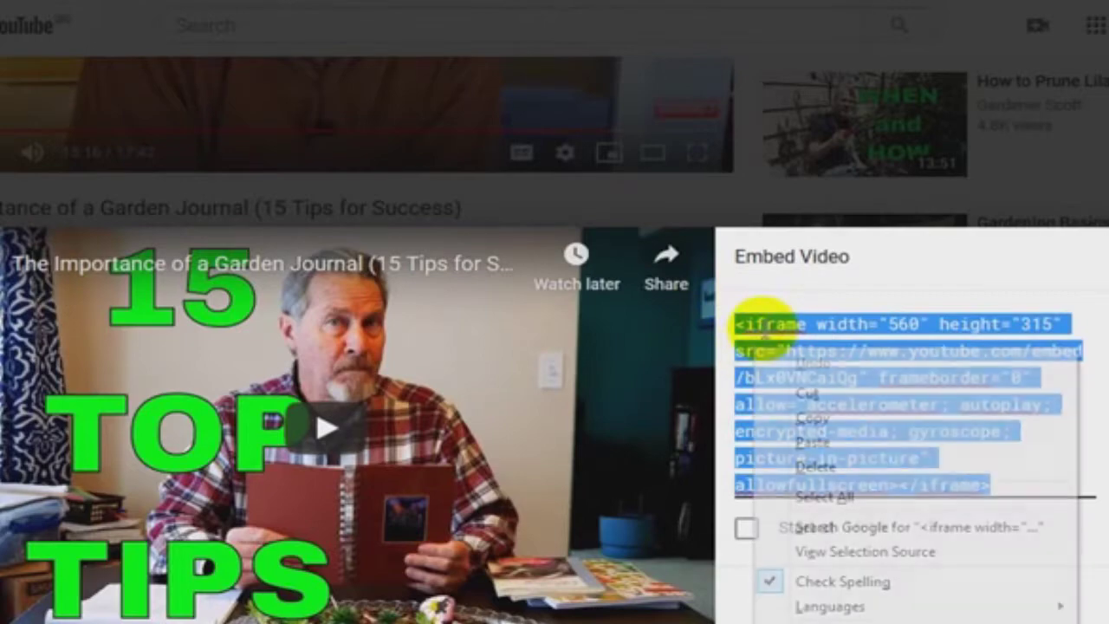
pyautogui.click(788, 420)
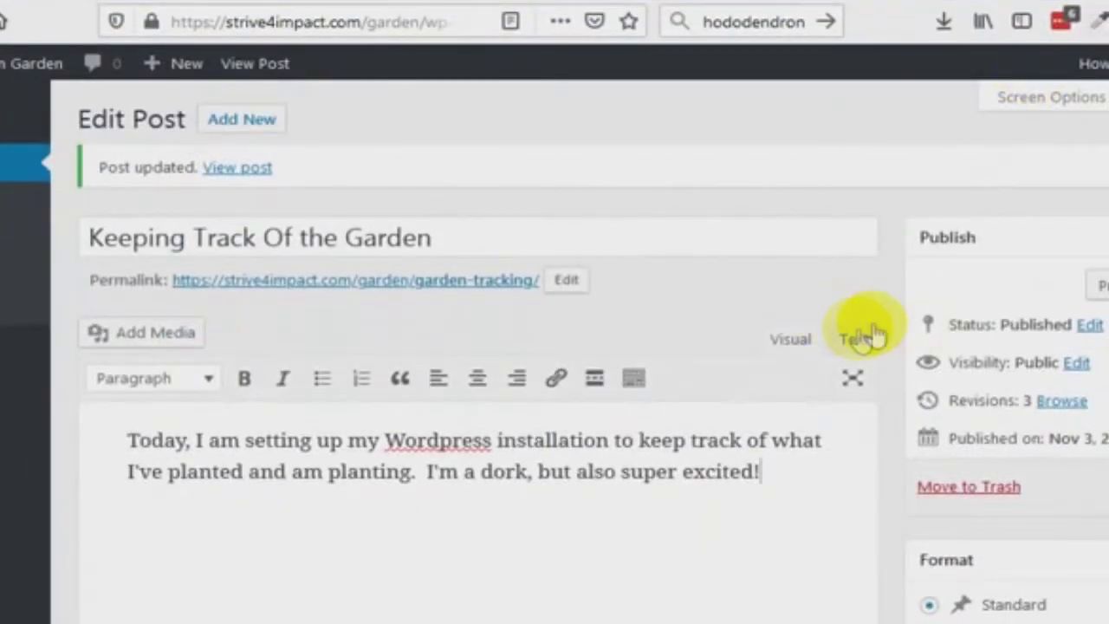
# Return to the WordPress post and remove the opening and closing wp:paragraph comments and the empty first line from its HTML source.
pyautogui.click(858, 337)
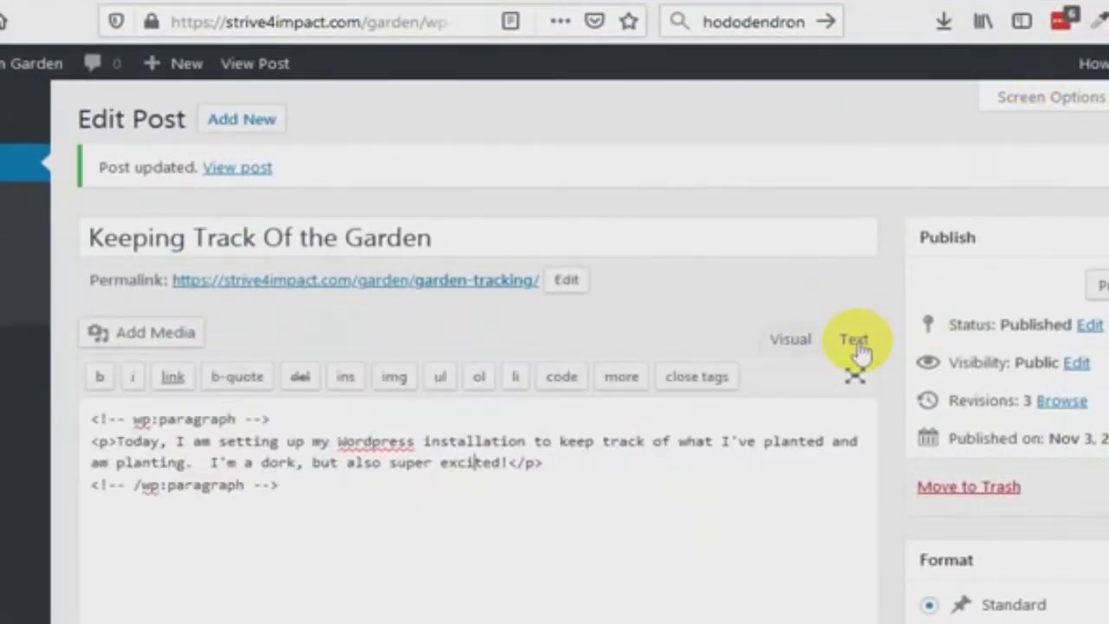
pyautogui.click(302, 464)
pyautogui.hotkey('ctrl', 'Home')
pyautogui.hotkey('shift', 'End')
pyautogui.press('Delete')
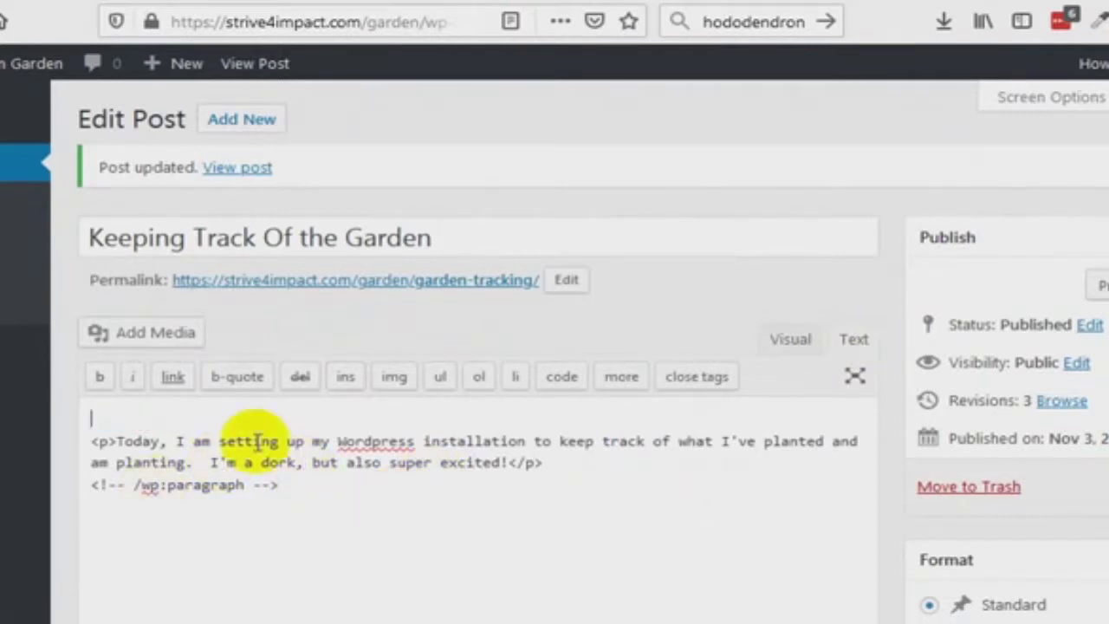
pyautogui.click(280, 485)
pyautogui.hotkey('shift', 'Home')
pyautogui.press('Delete')
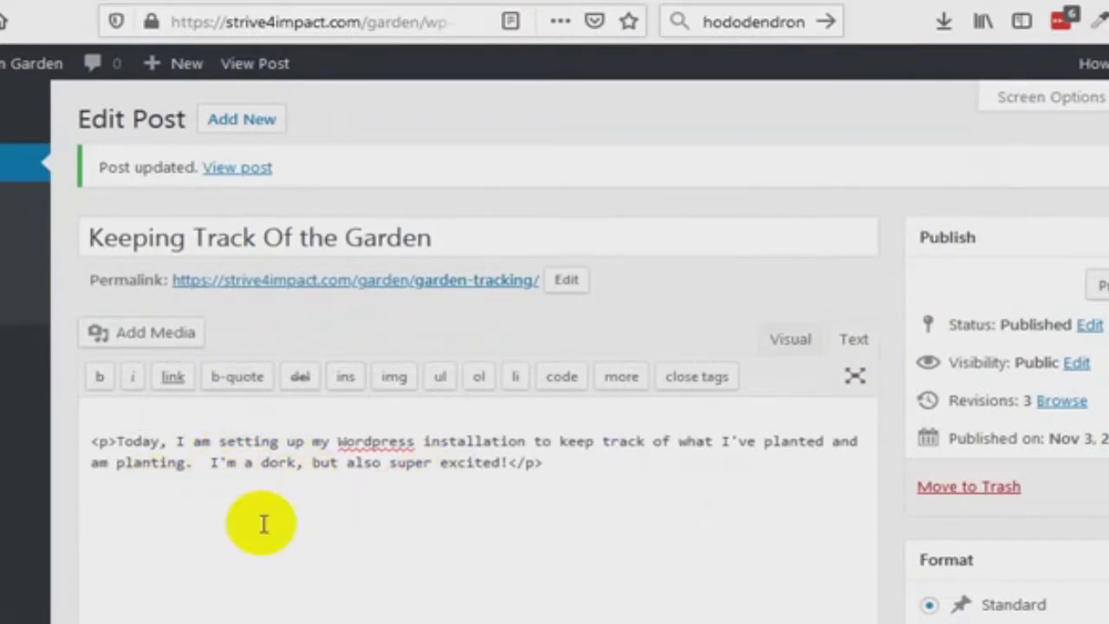
pyautogui.press('BackSpace')
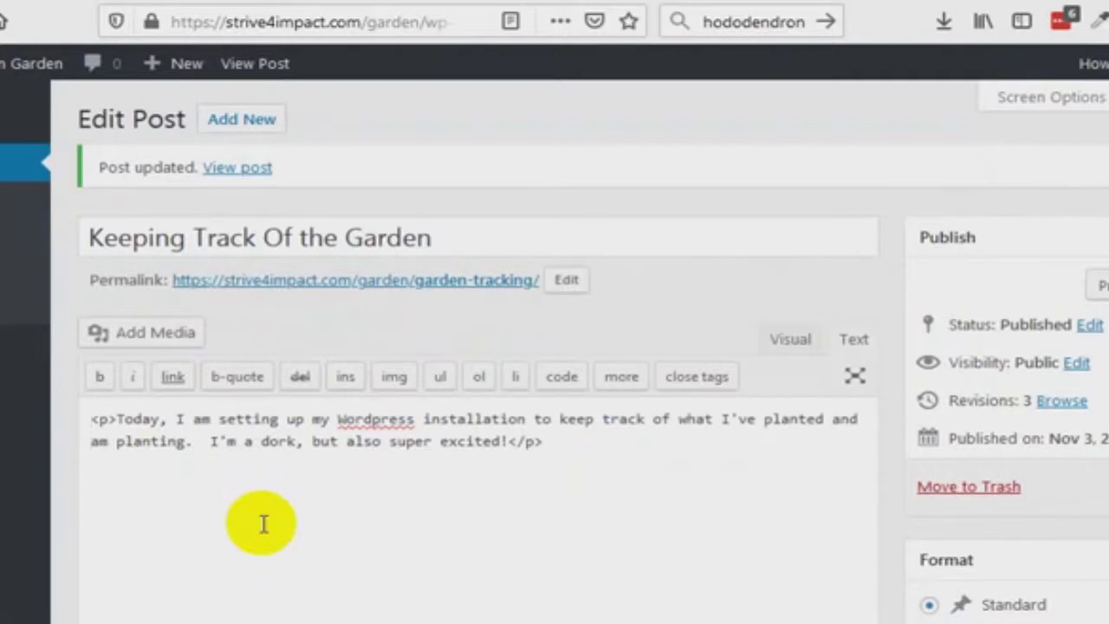
# Paste the YouTube iframe embed code below the paragraph in the HTML source and check the embedded video in the visual editor.
pyautogui.click(592, 452)
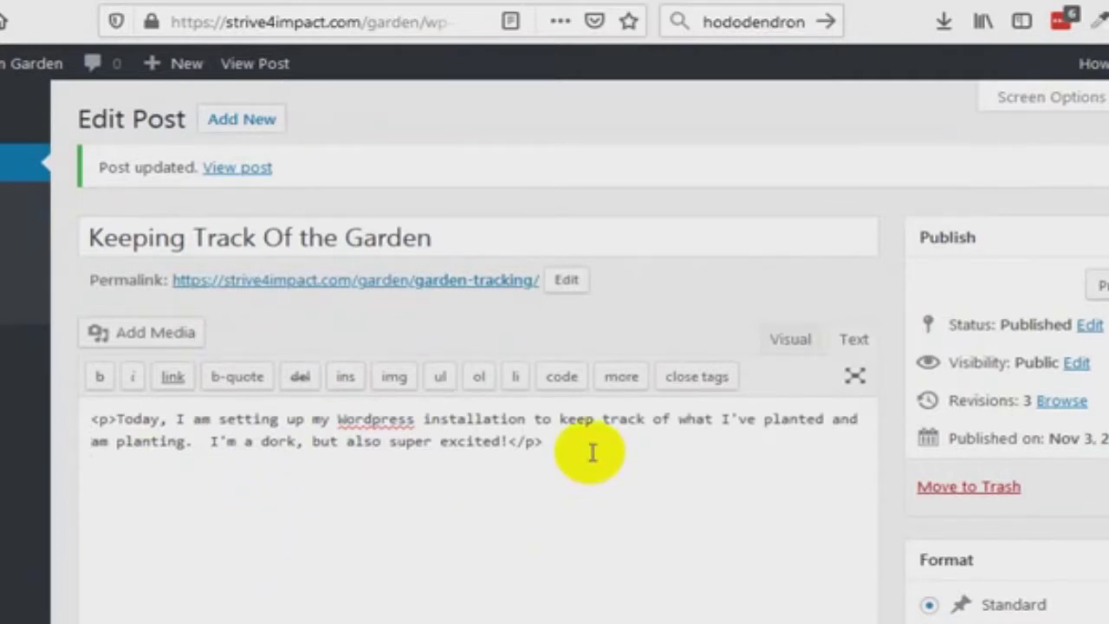
pyautogui.hotkey('ctrl', 'v')
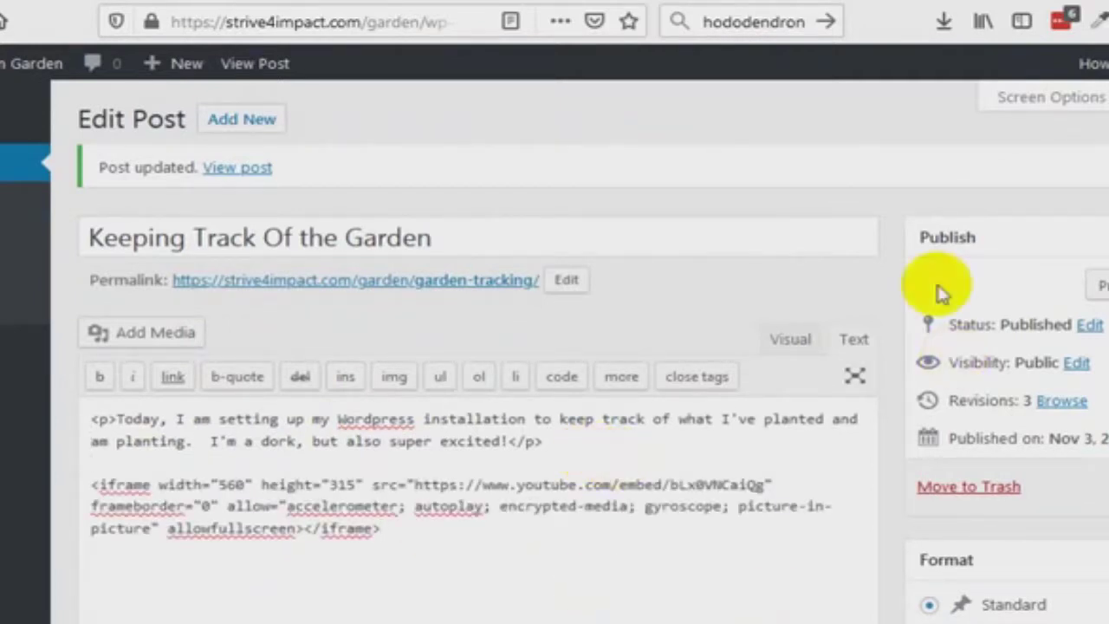
pyautogui.click(788, 340)
pyautogui.scroll(-3, 787, 344)
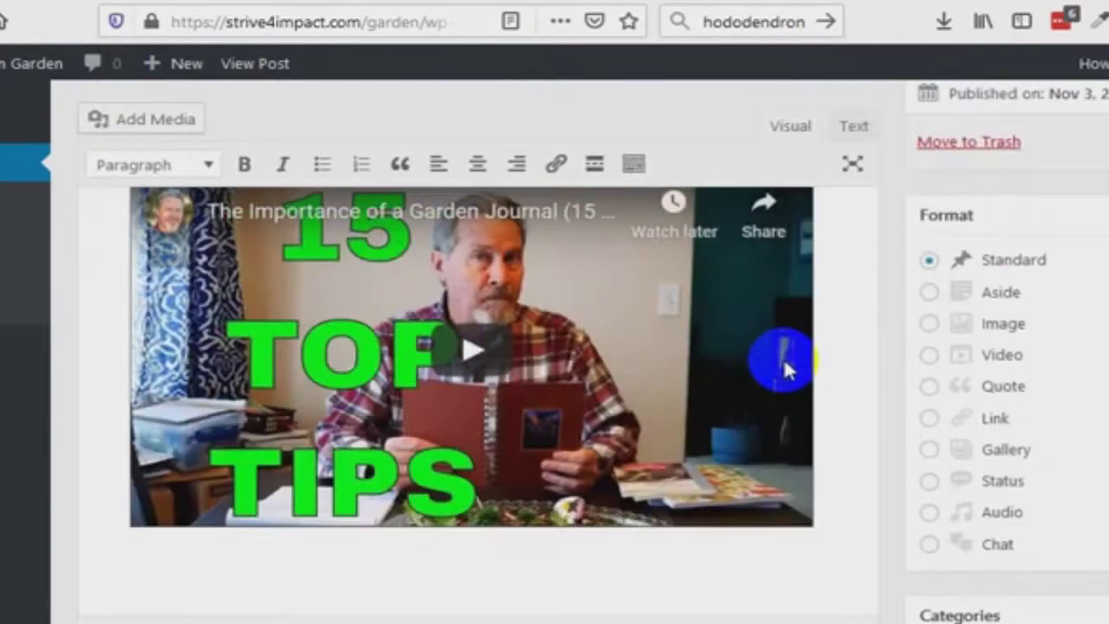
pyautogui.scroll(4, 784, 368)
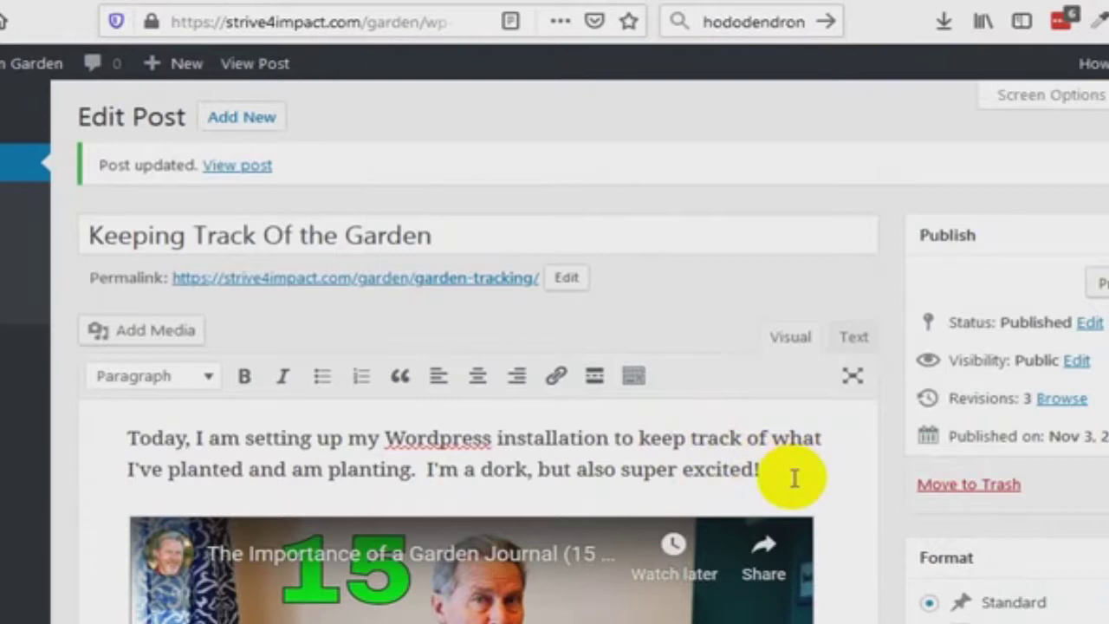
# Add the paragraph "What prompted this is that I watched a video (below) on keeping a garden journal and the importance of it." above the video.
pyautogui.press('Return')
pyautogui.press('Return')
pyautogui.write('What progmpted this is that I watched a video (be')
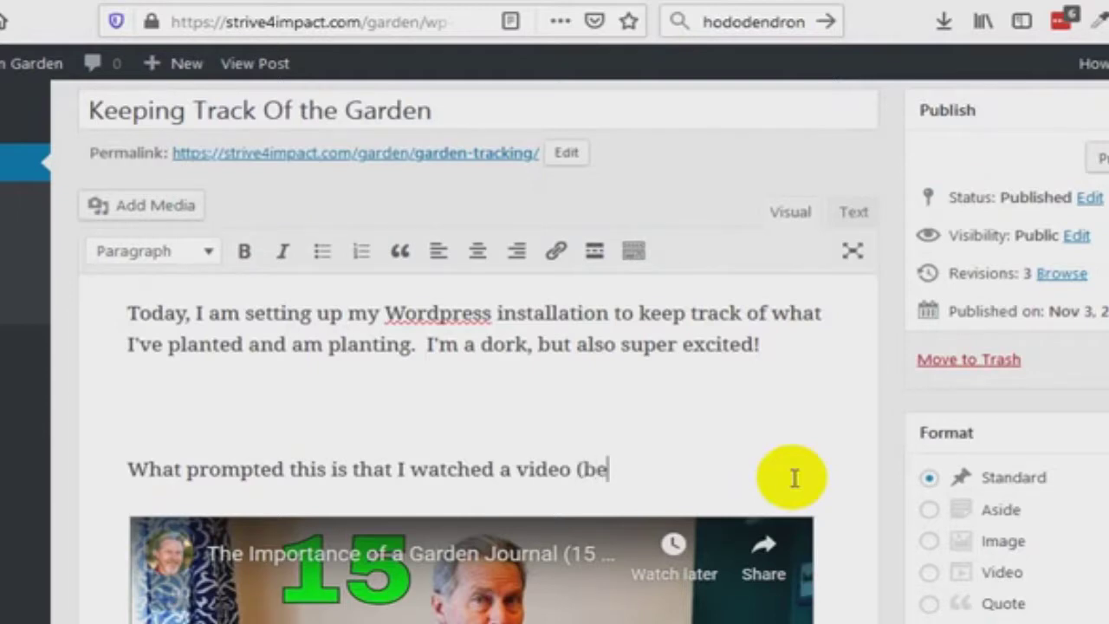
pyautogui.write('low) fr')
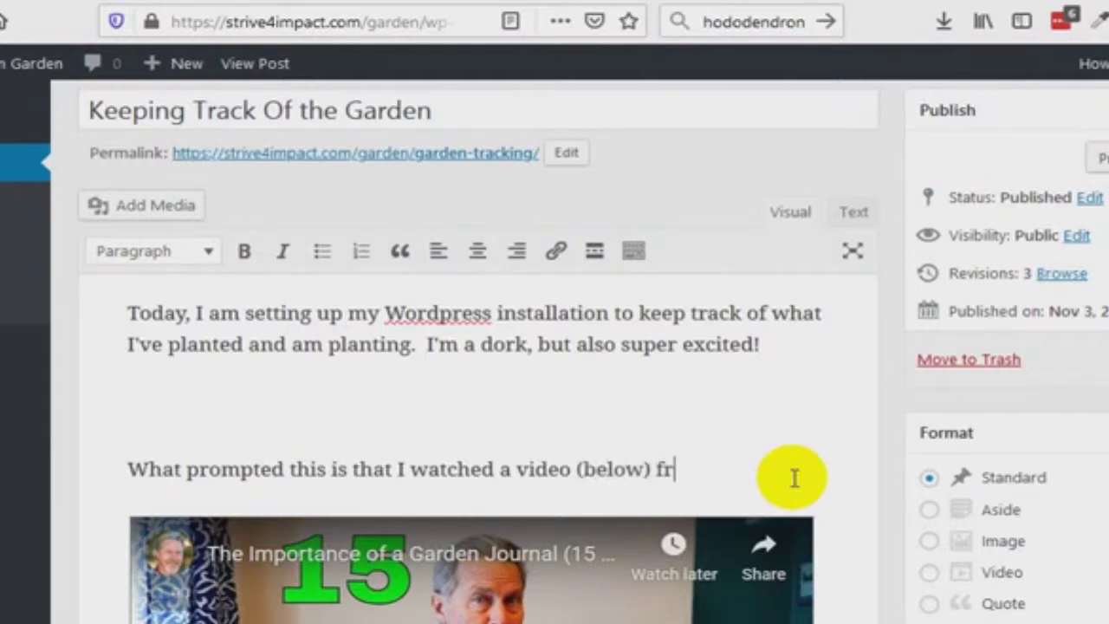
pyautogui.write('mon keepi')
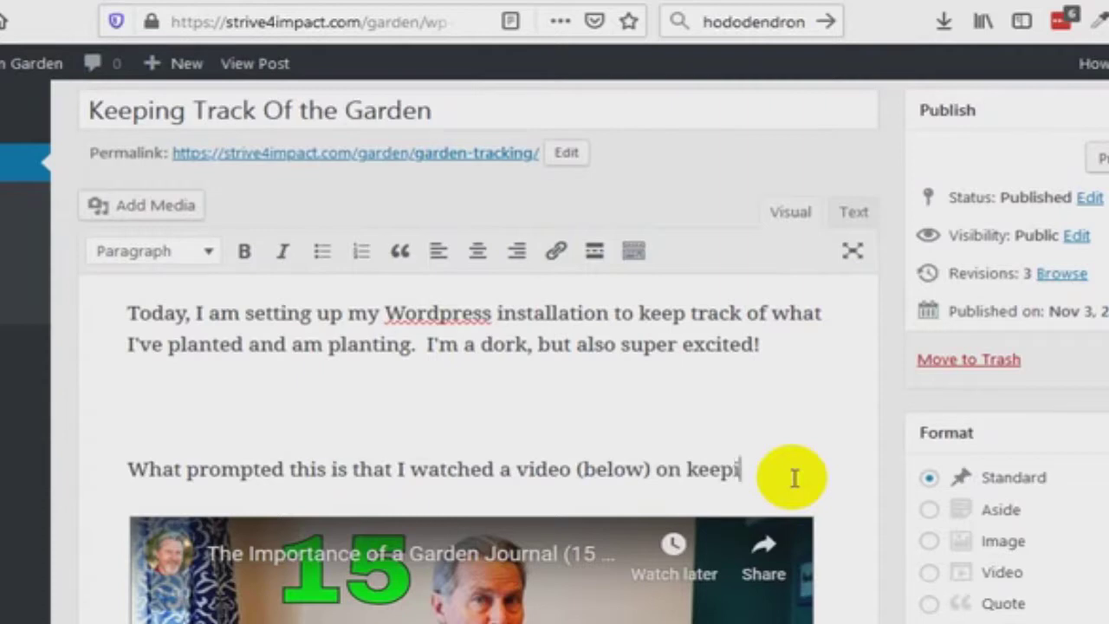
pyautogui.write('ng a garden journal and the i')
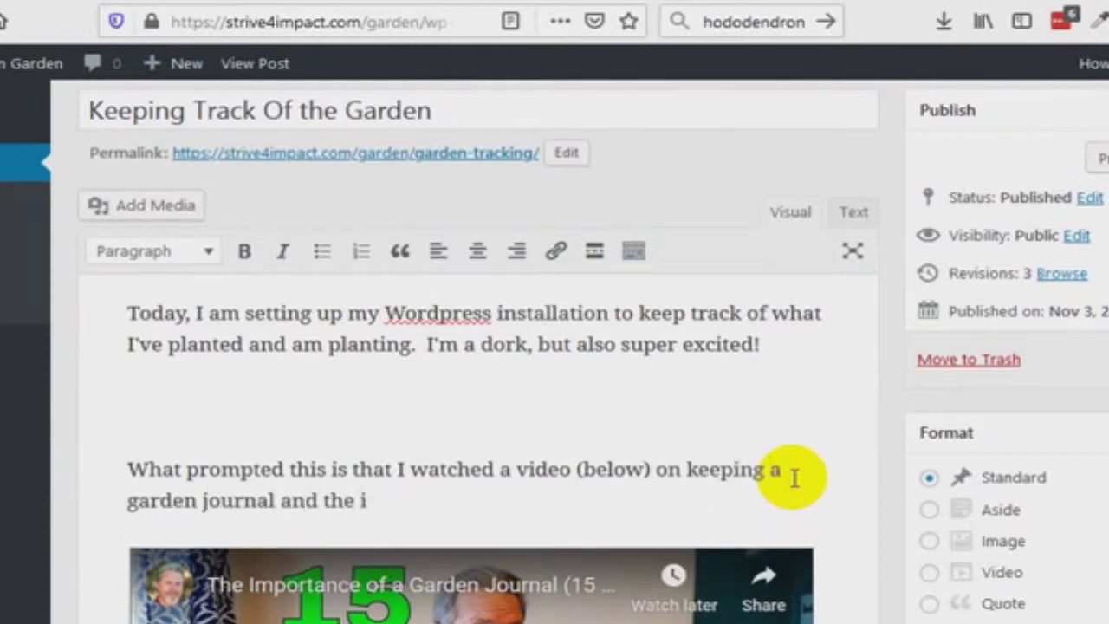
pyautogui.write('mportance of it.')
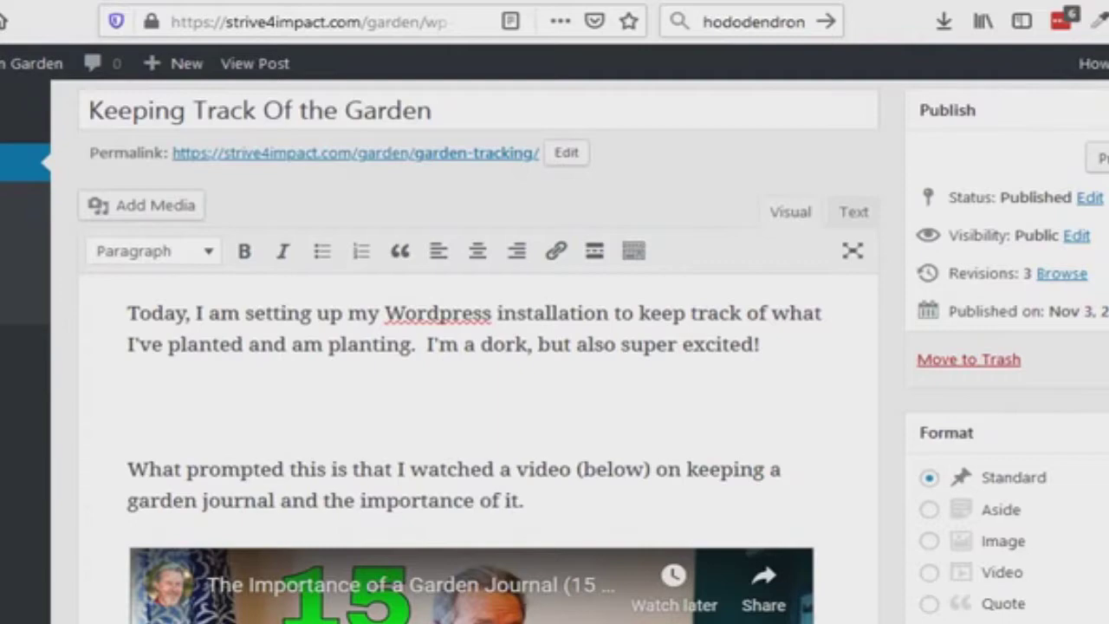
# Insert "Here were his tips:" and the numbered tips list starting with Plant Info between the new paragraph and the video, and update the post.
pyautogui.scroll(-4, 750, 478)
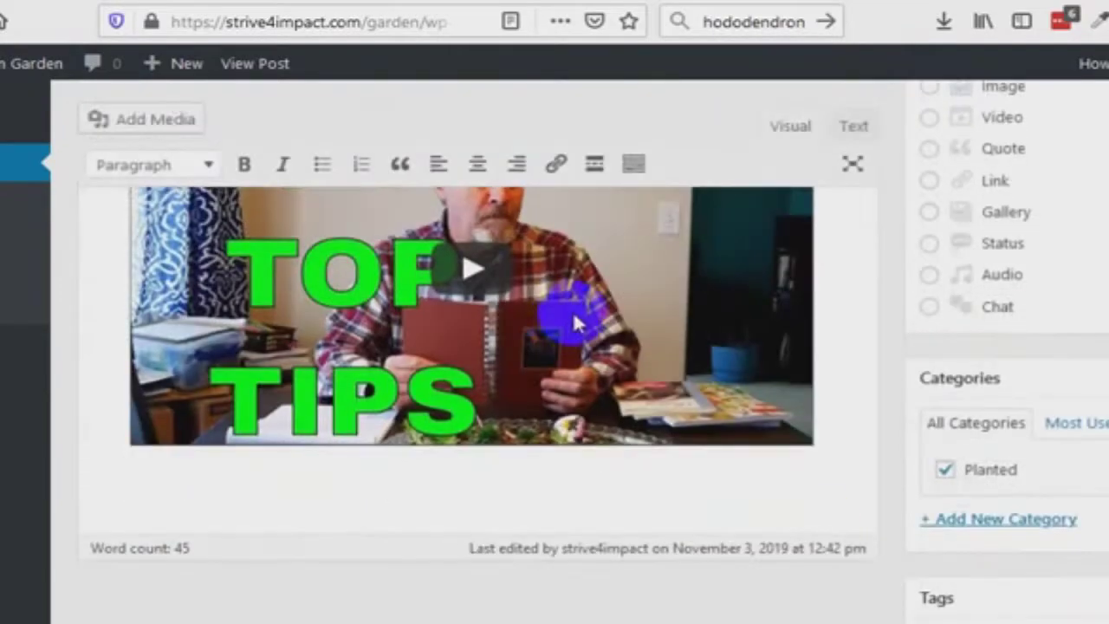
pyautogui.scroll(3, 575, 322)
pyautogui.click(570, 396)
pyautogui.press('Return')
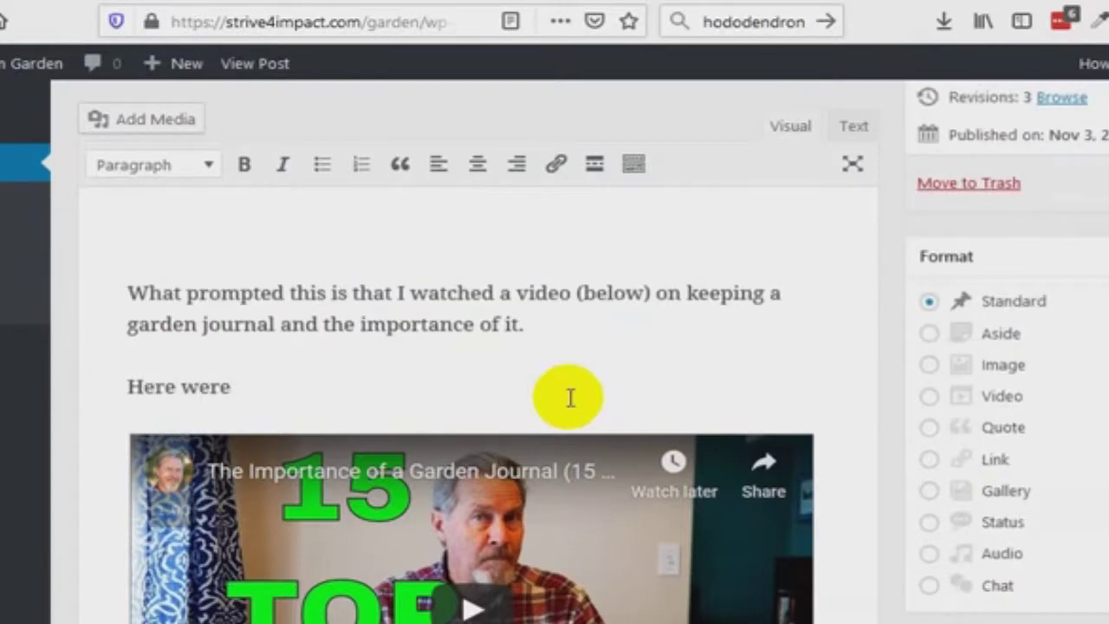
pyautogui.hotkey('ctrl', 'v')
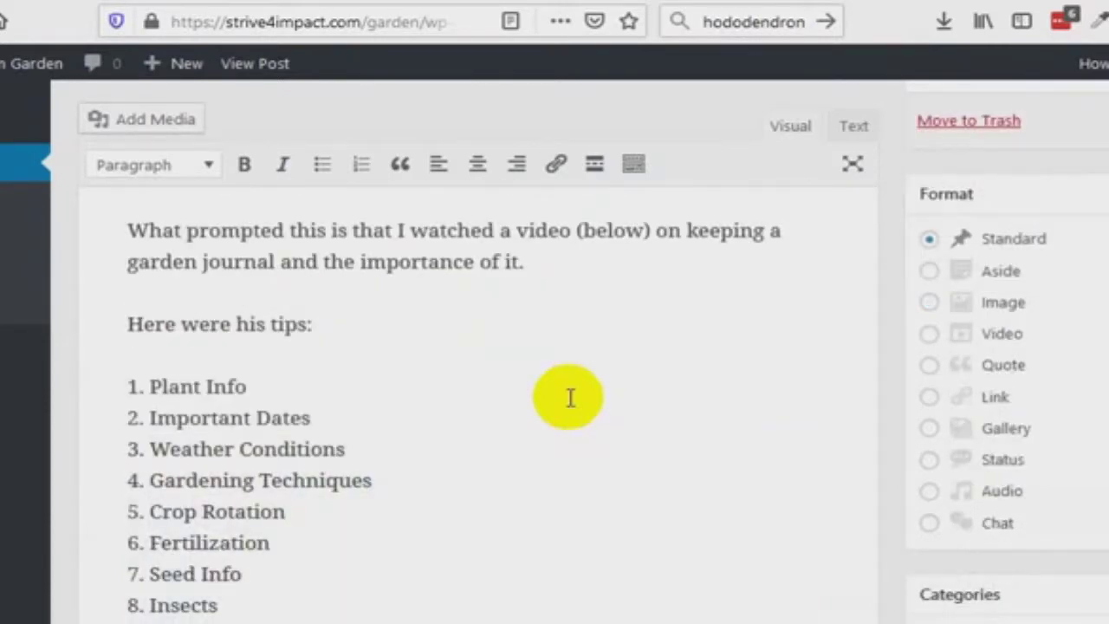
pyautogui.click(501, 403)
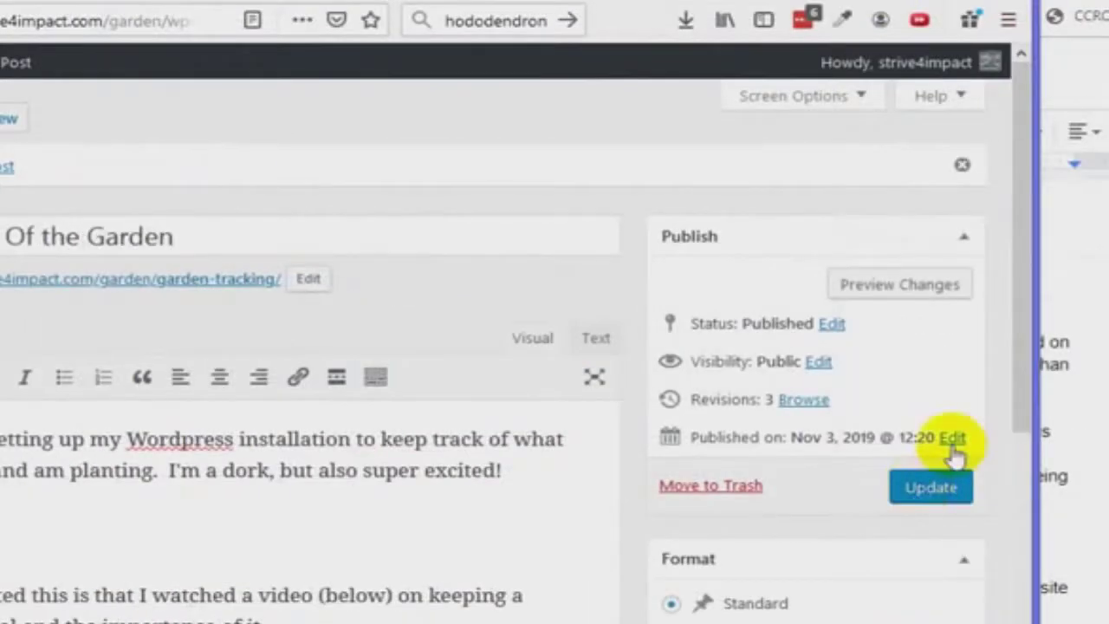
pyautogui.click(939, 485)
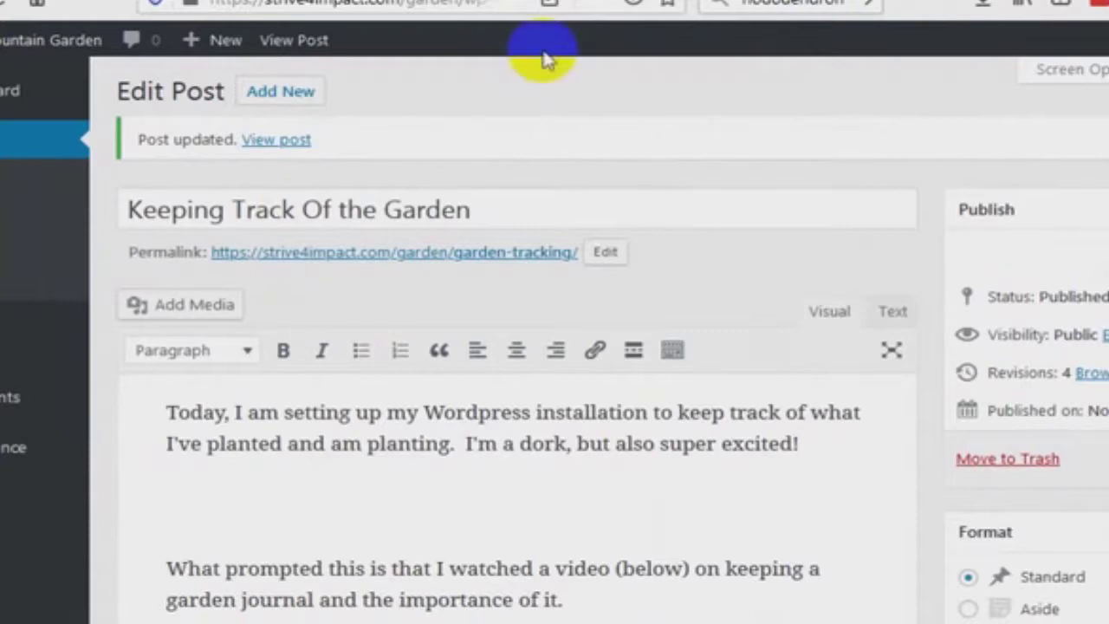
# Open the post's permalink in a new browser tab, review the published page, and close the video's embed dialog on YouTube.
pyautogui.rightClick(351, 260)
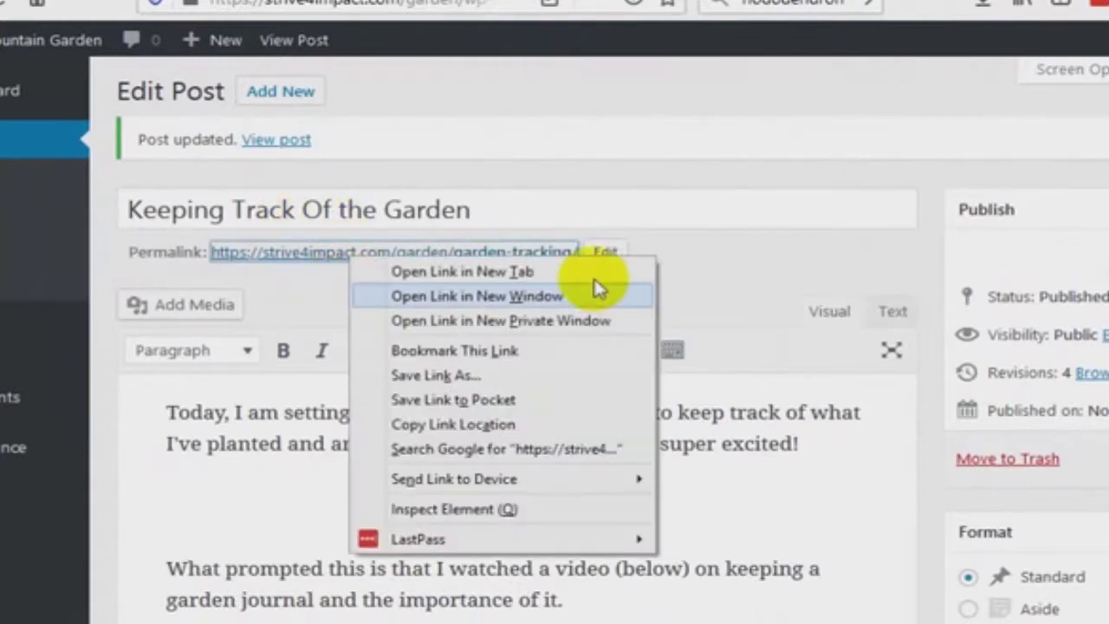
pyautogui.click(587, 275)
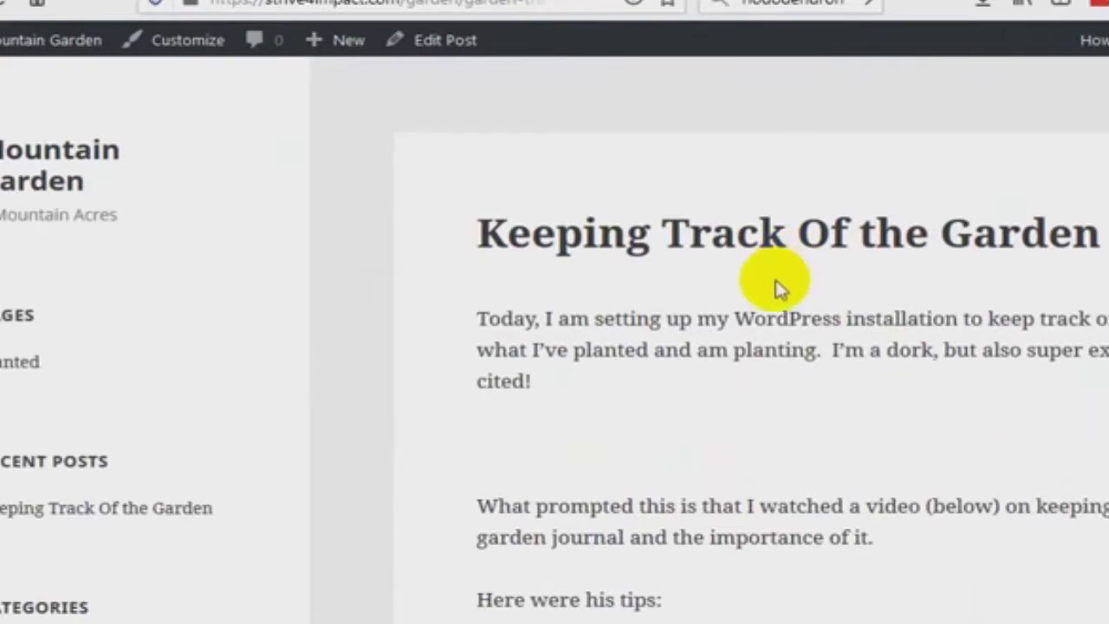
pyautogui.scroll(-10, 777, 290)
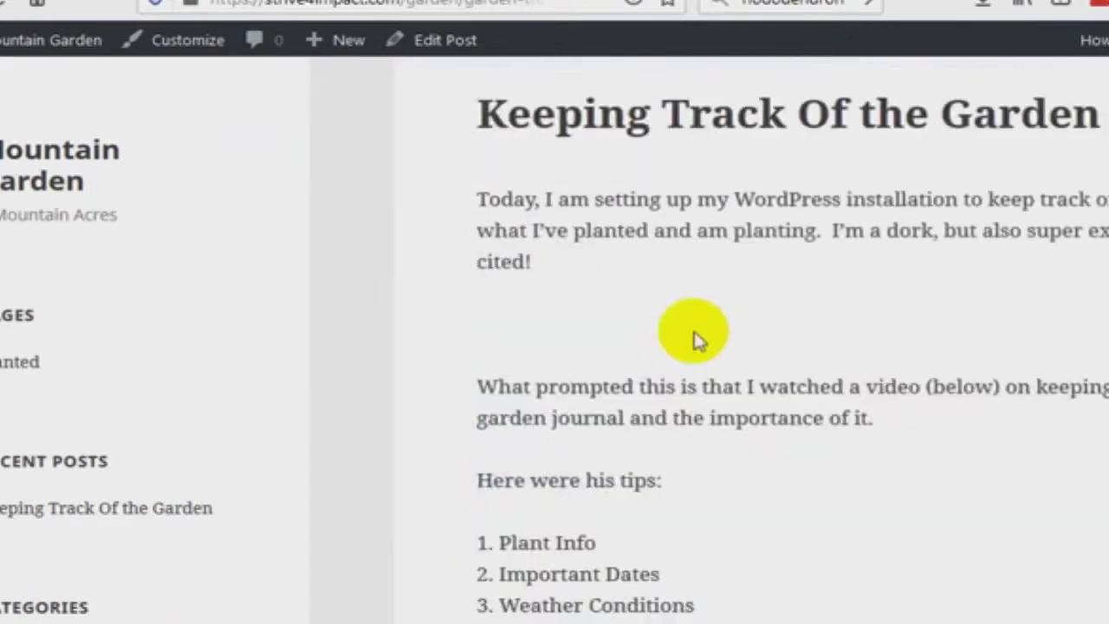
pyautogui.scroll(2, 697, 338)
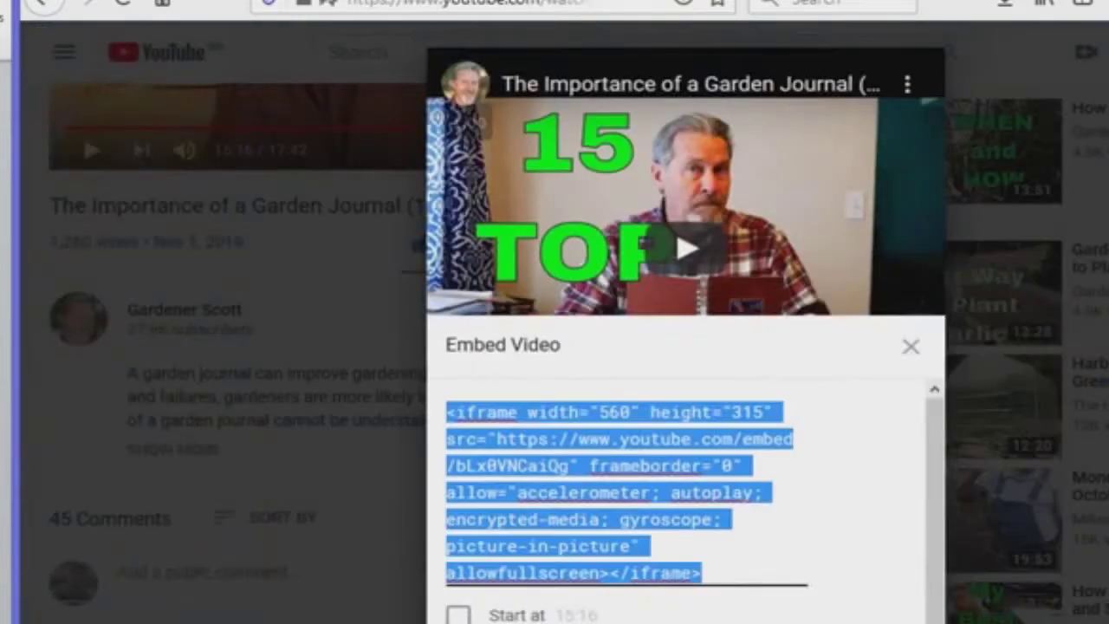
pyautogui.click(910, 347)
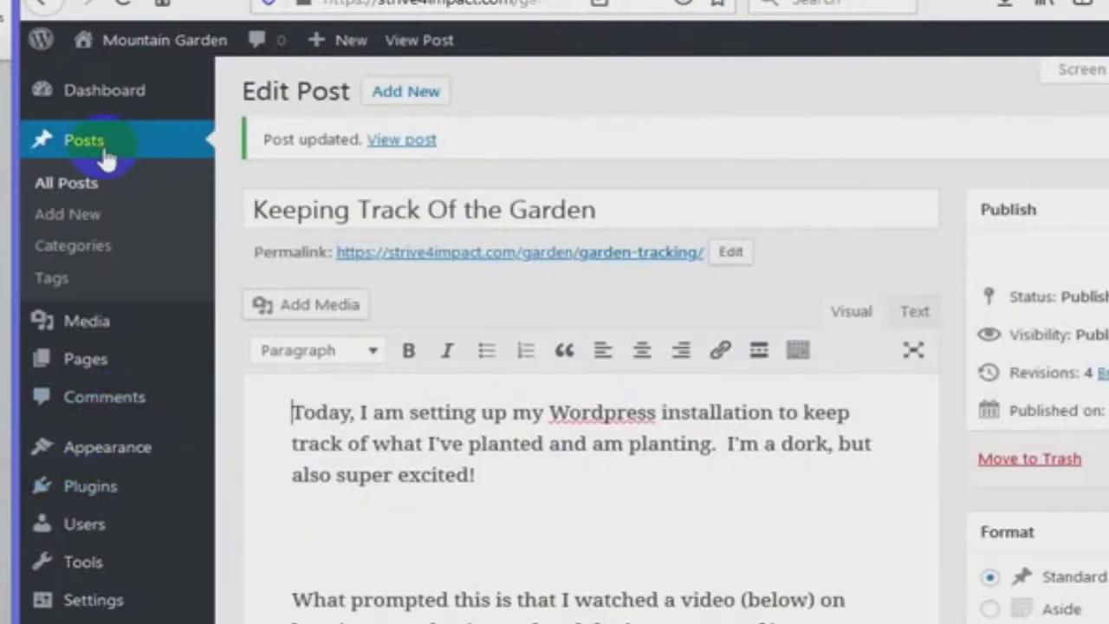
# Open the post categories page and copy Planting from the text file's category list into the new category's name.
pyautogui.click(87, 252)
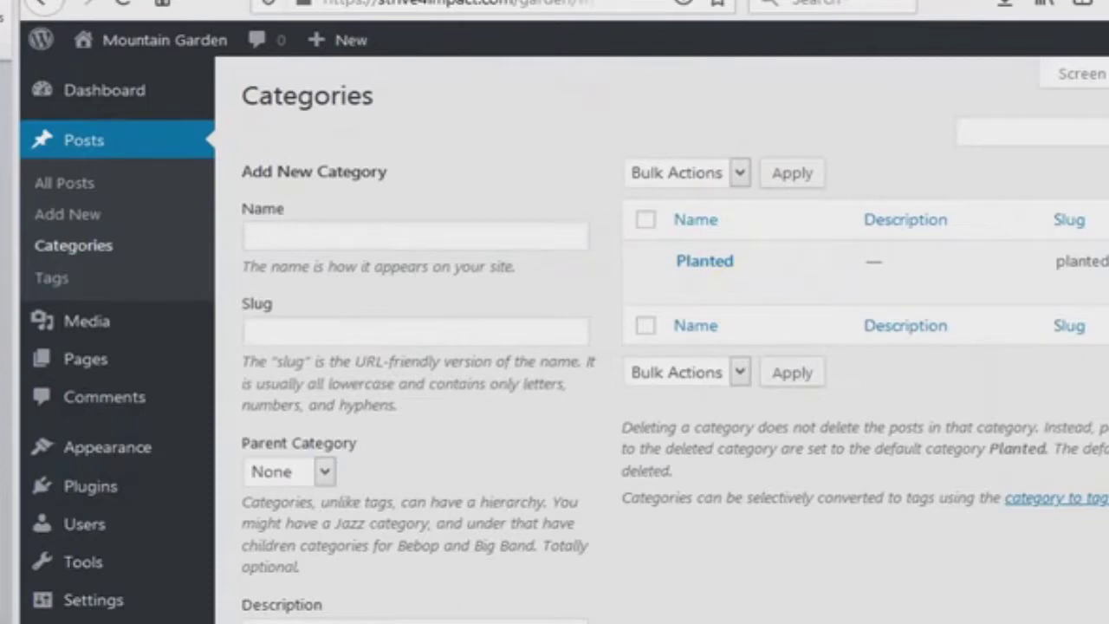
pyautogui.moveTo(1100, 49); pyautogui.dragTo(992, 74)
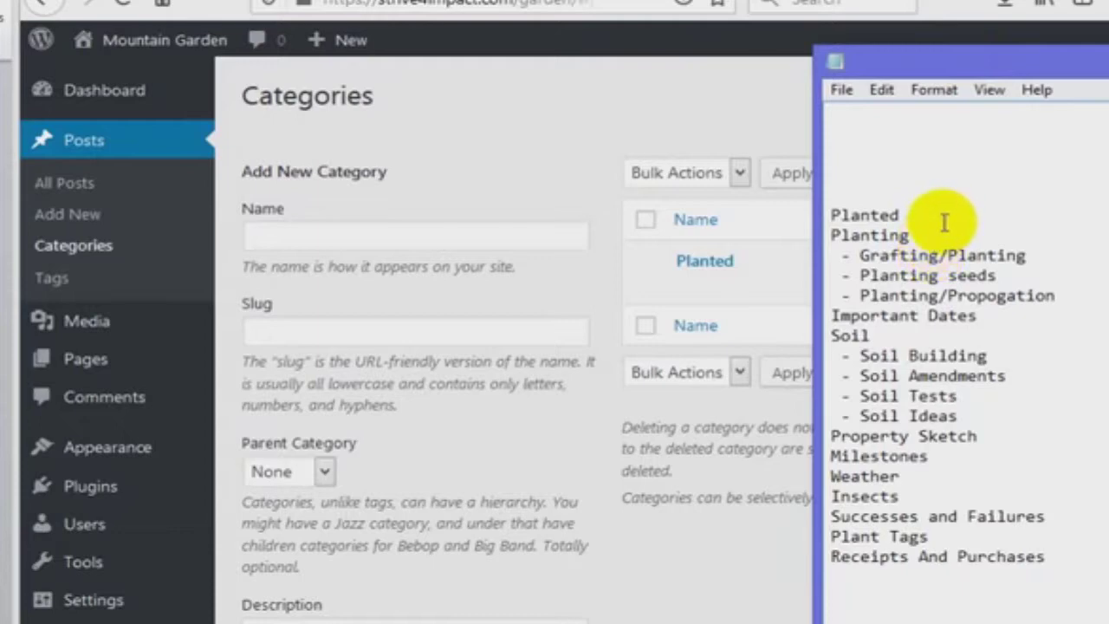
pyautogui.moveTo(933, 227); pyautogui.dragTo(827, 234)
pyautogui.hotkey('ctrl', 'c')
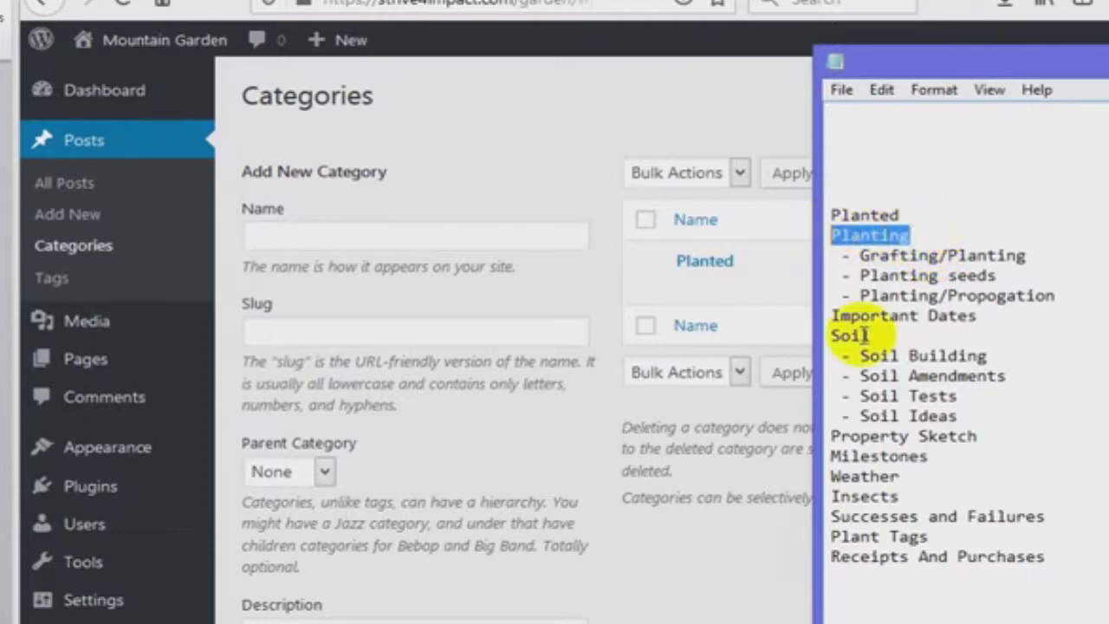
pyautogui.click(372, 235)
pyautogui.hotkey('ctrl', 'v')
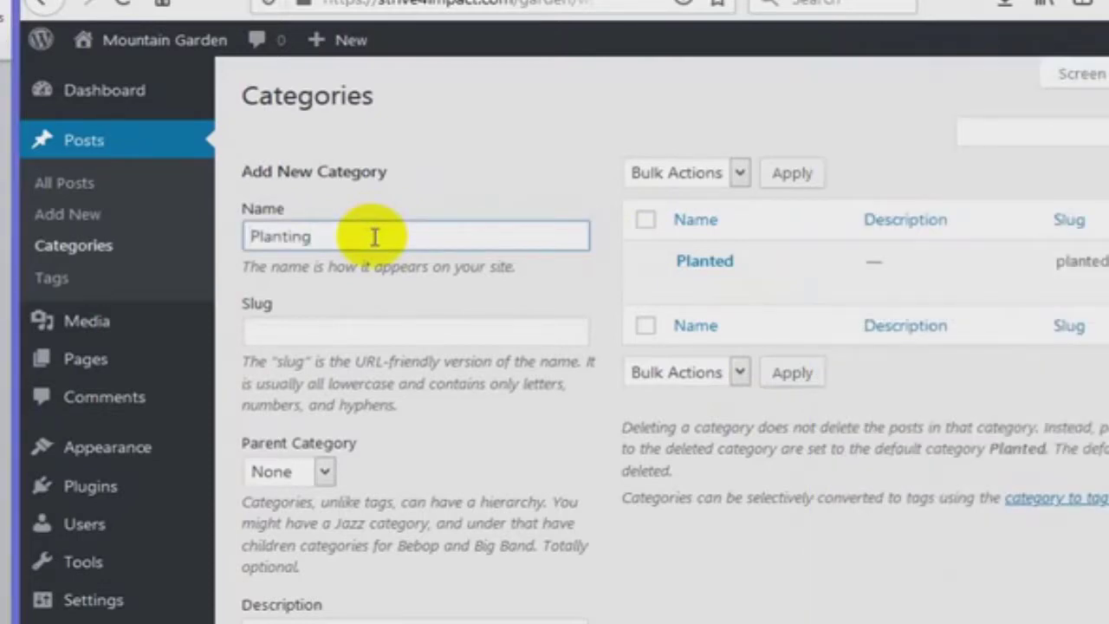
# Set the new category's slug to planting, all in lowercase.
pyautogui.click(323, 330)
pyautogui.hotkey('ctrl', 'v')
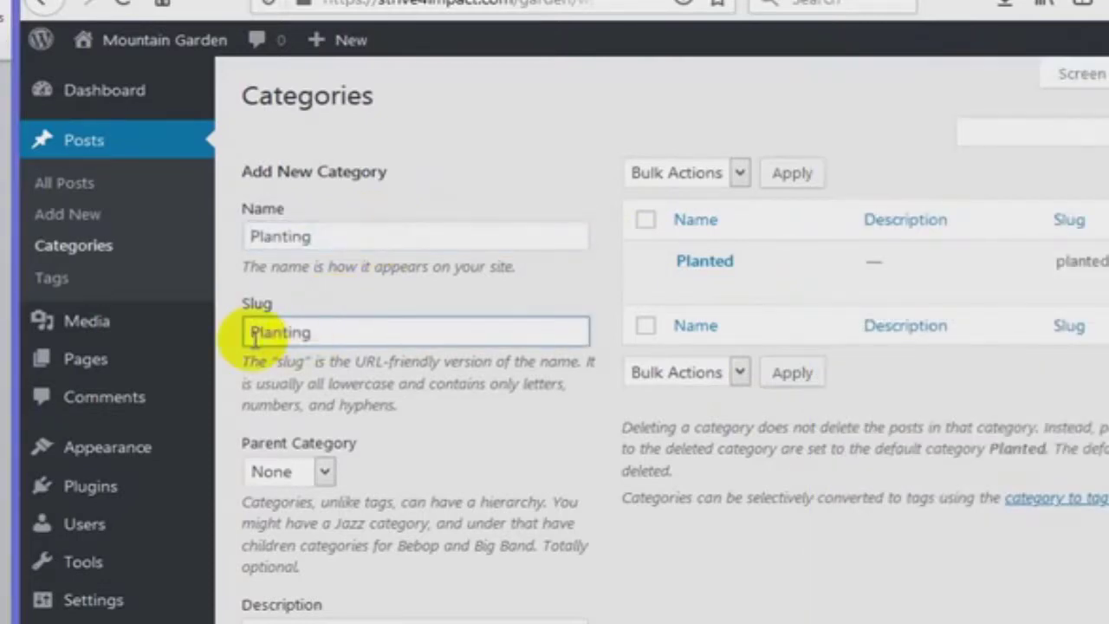
pyautogui.press('Delete')
pyautogui.write('p')
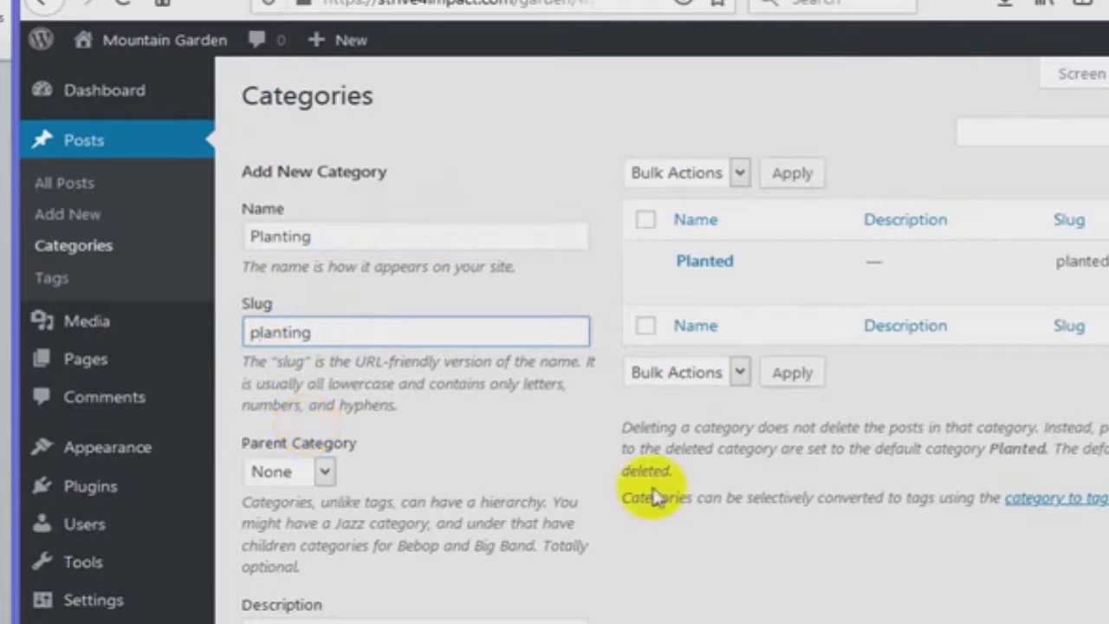
pyautogui.scroll(-1, 661, 384)
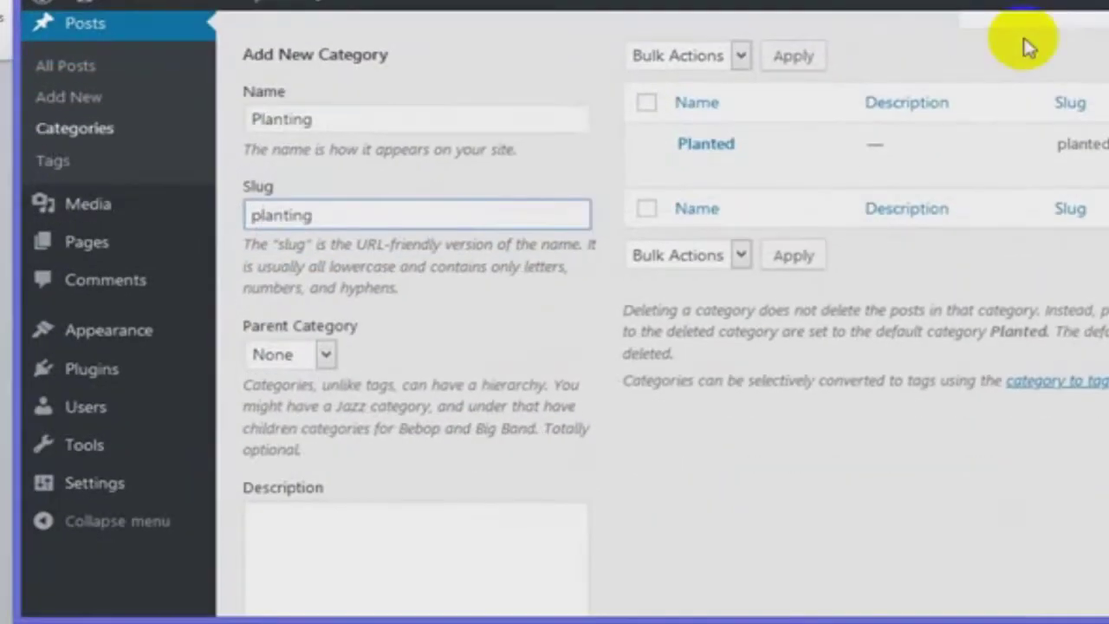
# Add the Planting category, and copy Grafting/Planting from the text file's category list into the next new category's name.
pyautogui.press('Return')
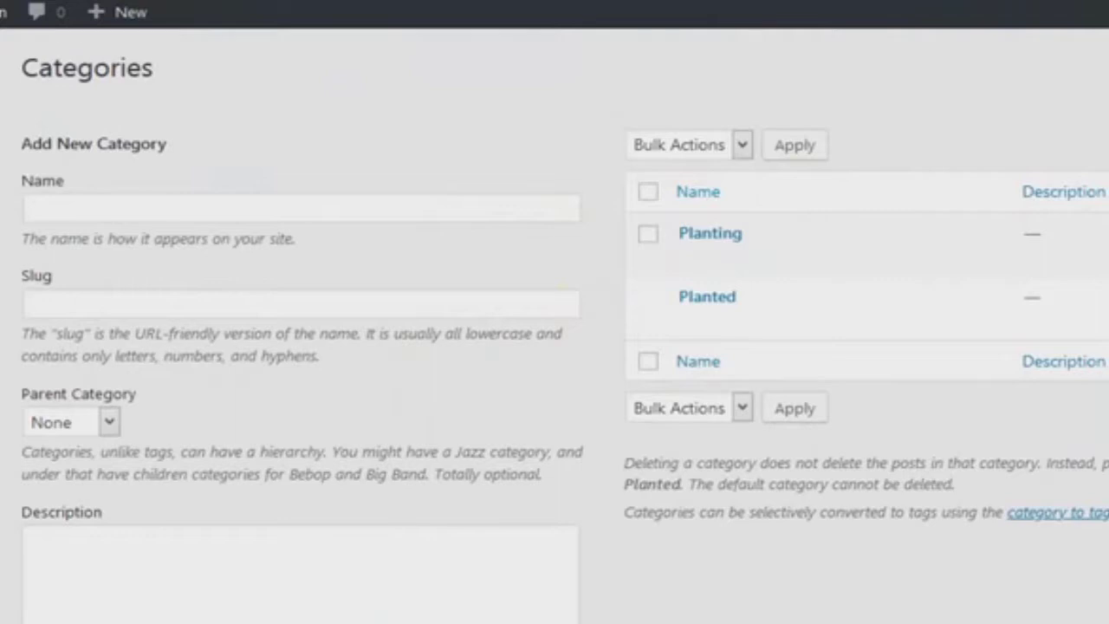
pyautogui.hotkey('alt', 'Tab')
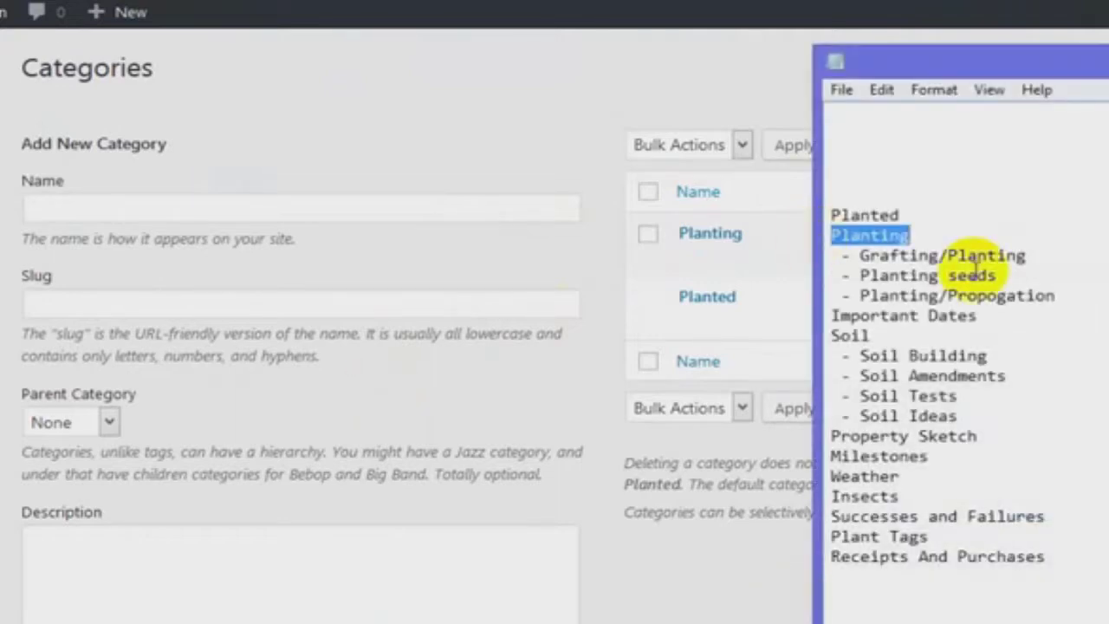
pyautogui.click(909, 254)
pyautogui.moveTo(837, 255); pyautogui.dragTo(1100, 296)
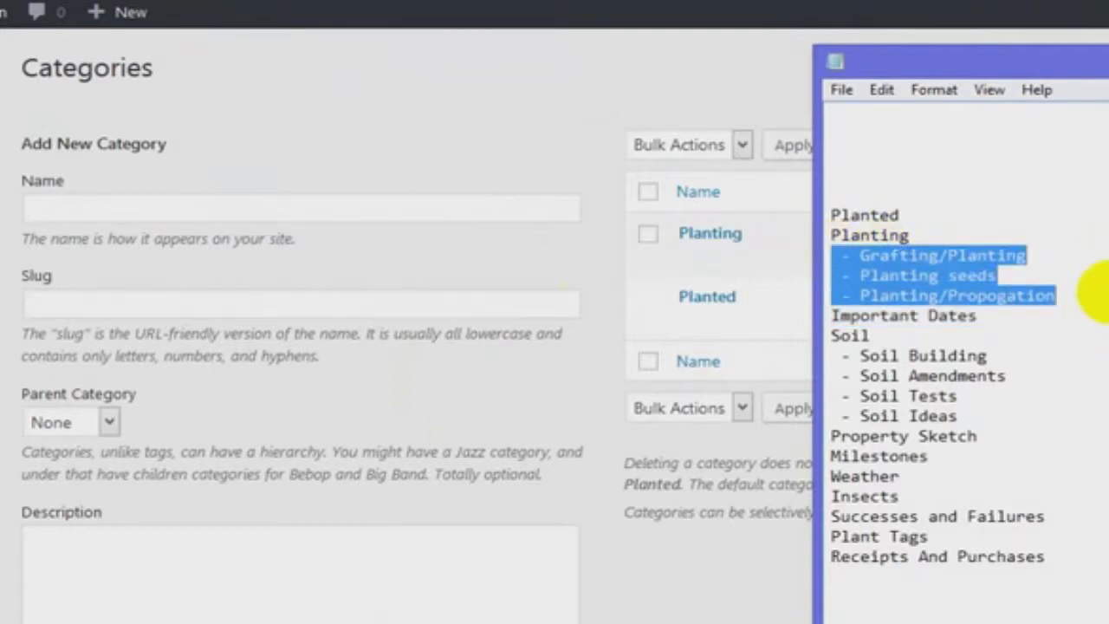
pyautogui.click(990, 277)
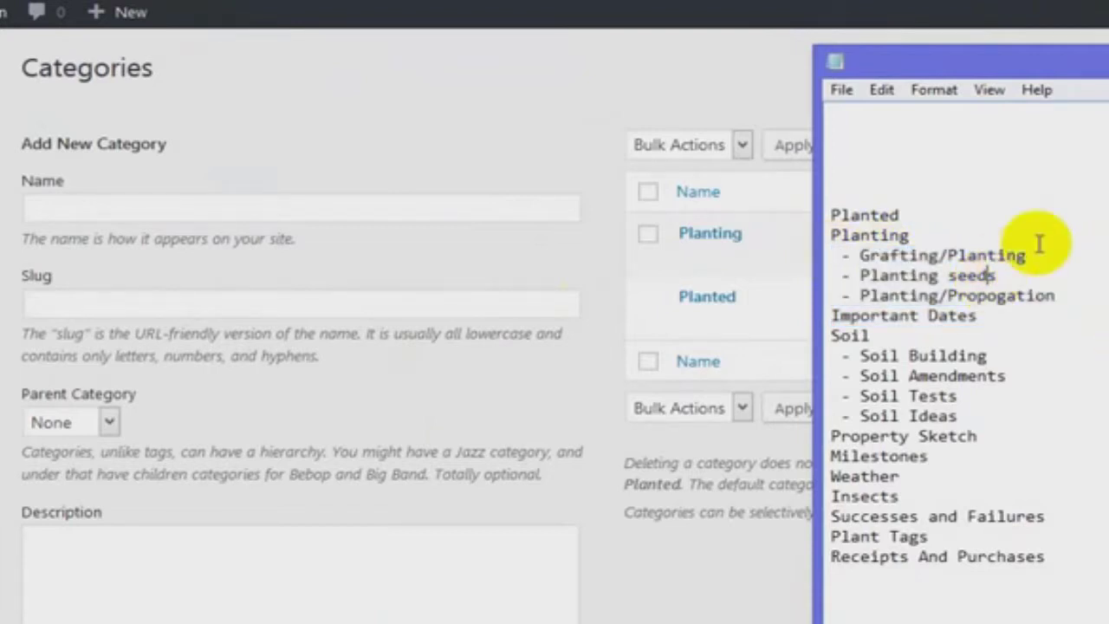
pyautogui.moveTo(1027, 255); pyautogui.dragTo(859, 255)
pyautogui.hotkey('ctrl', 'c')
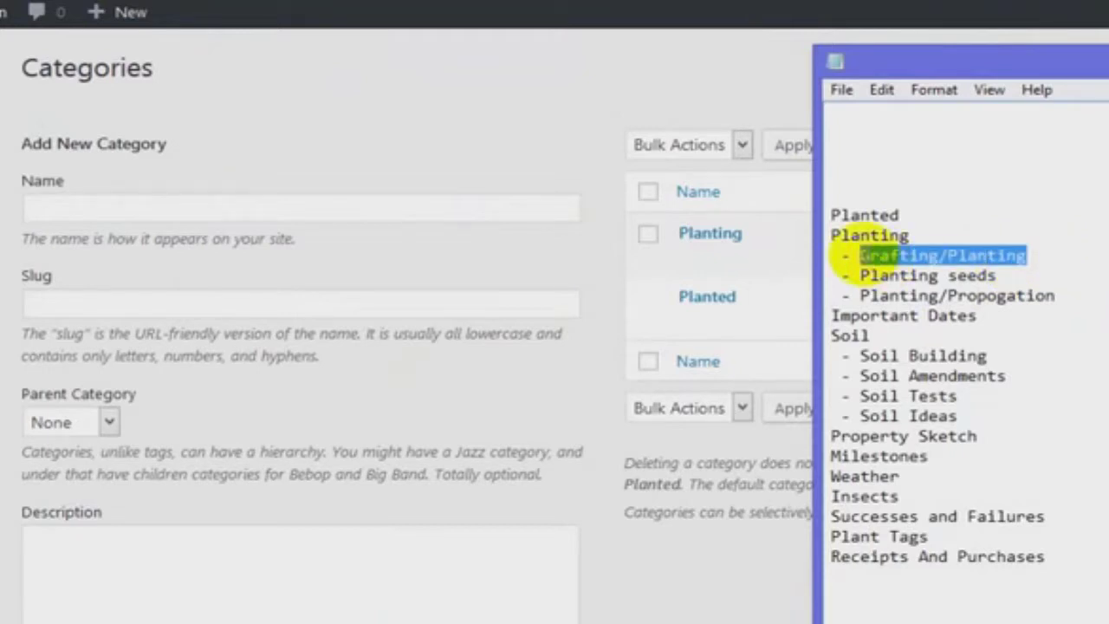
pyautogui.click(338, 208)
pyautogui.hotkey('ctrl', 'v')
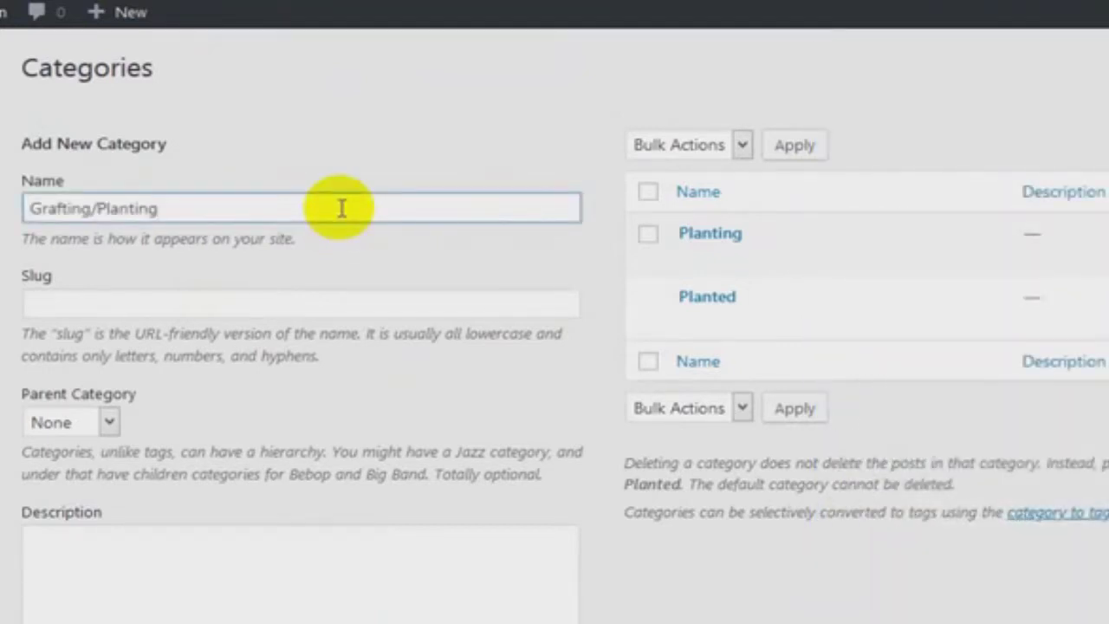
# Set Planting as the parent of the Grafting/Planting category and add it with the slug left empty.
pyautogui.click(111, 422)
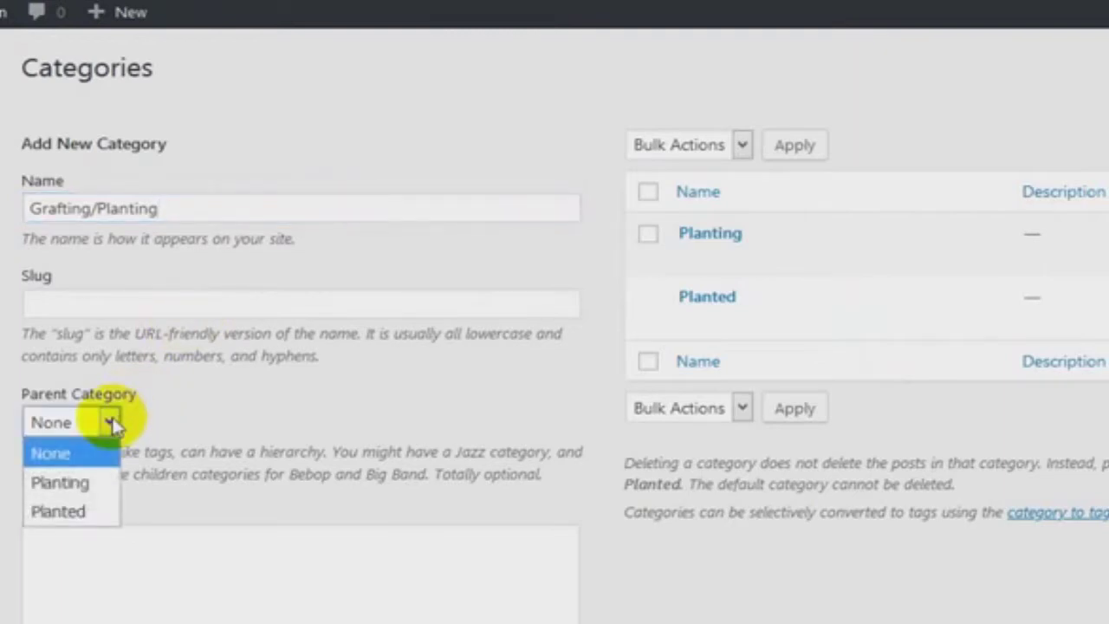
pyautogui.click(99, 483)
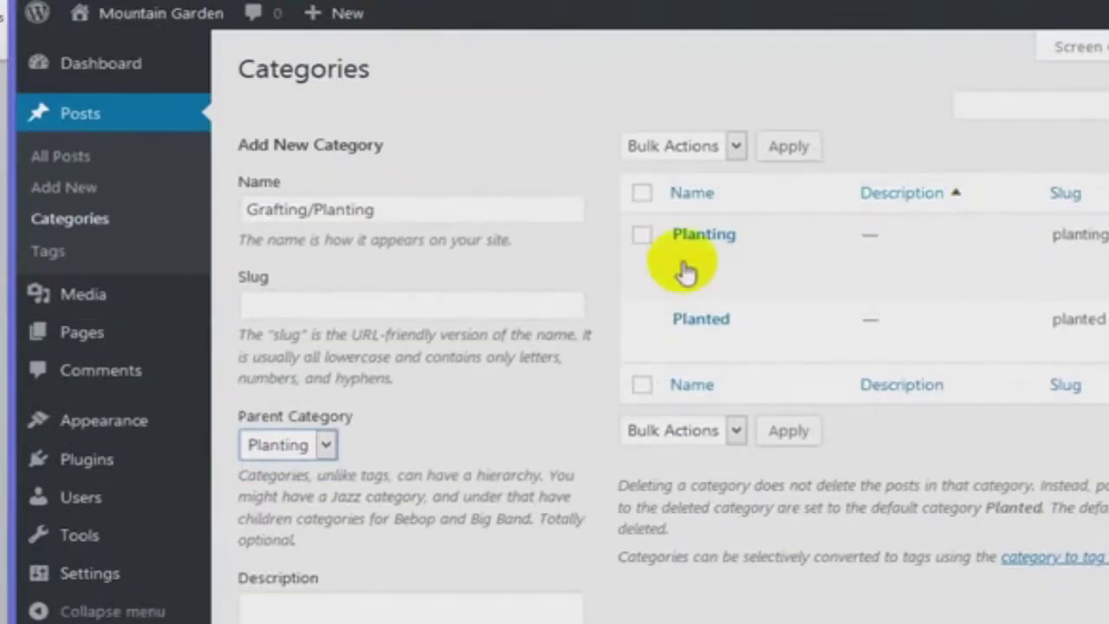
pyautogui.scroll(-2, 498, 420)
pyautogui.click(308, 519)
pyautogui.scroll(3, 867, 468)
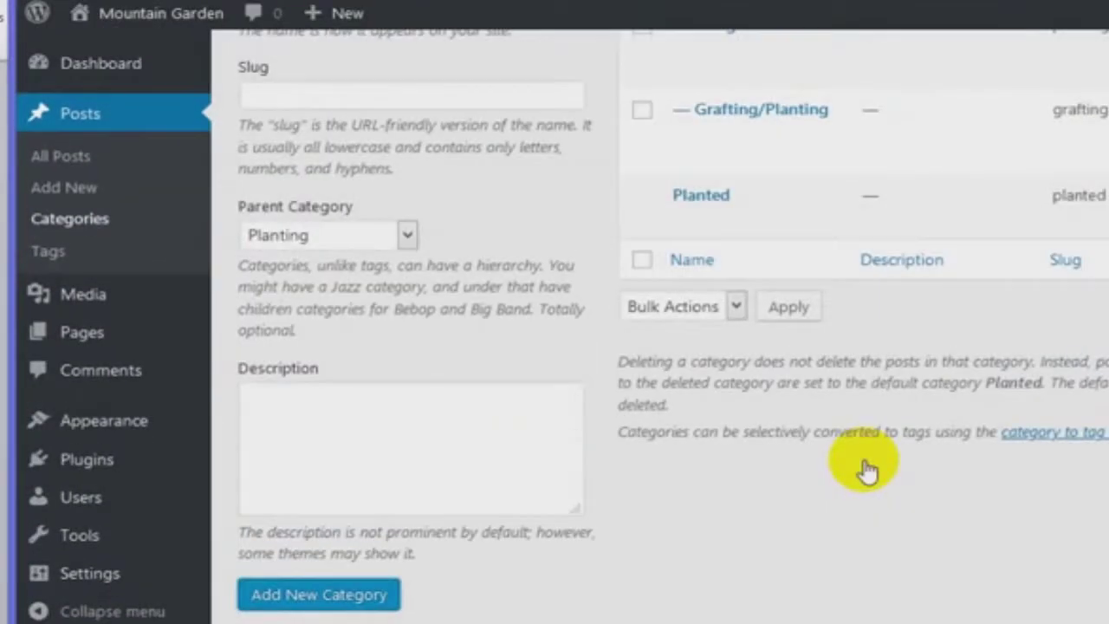
pyautogui.moveTo(756, 314)
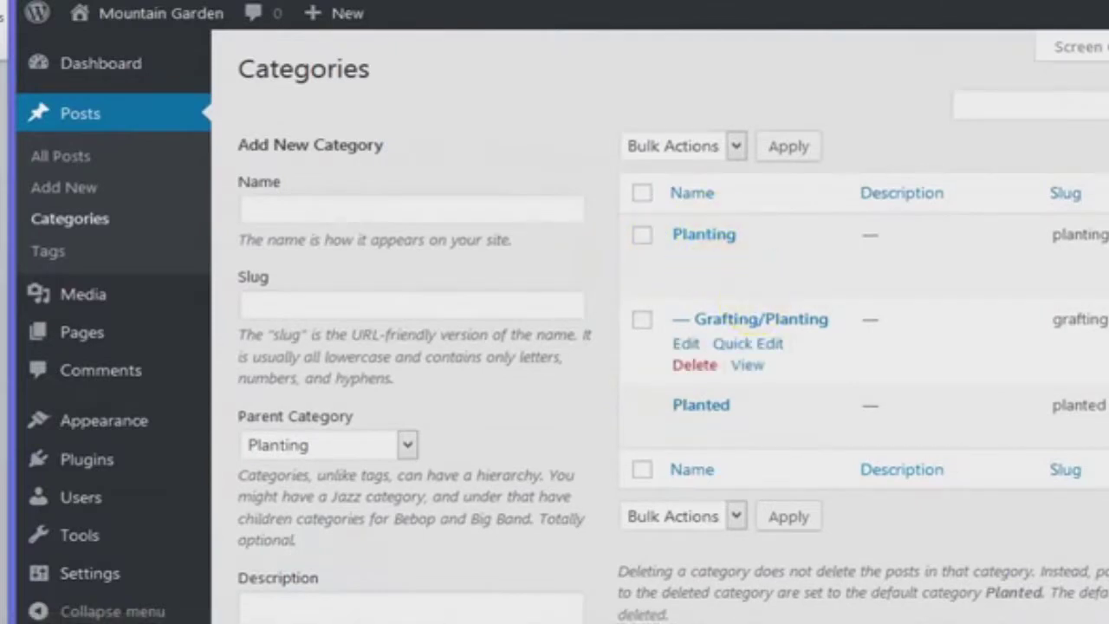
# Copy Planting seeds from the text file's category list into the new category's name.
pyautogui.hotkey('alt', 'Tab')
pyautogui.moveTo(1004, 276); pyautogui.dragTo(853, 275)
pyautogui.hotkey('ctrl', 'c')
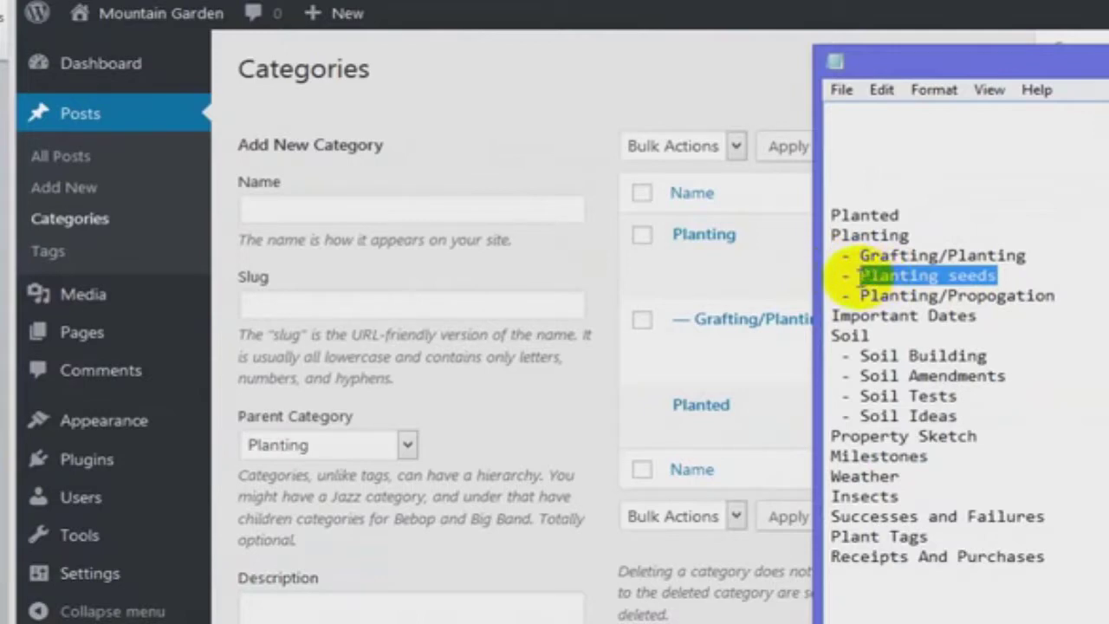
pyautogui.click(396, 212)
pyautogui.hotkey('ctrl', 'v')
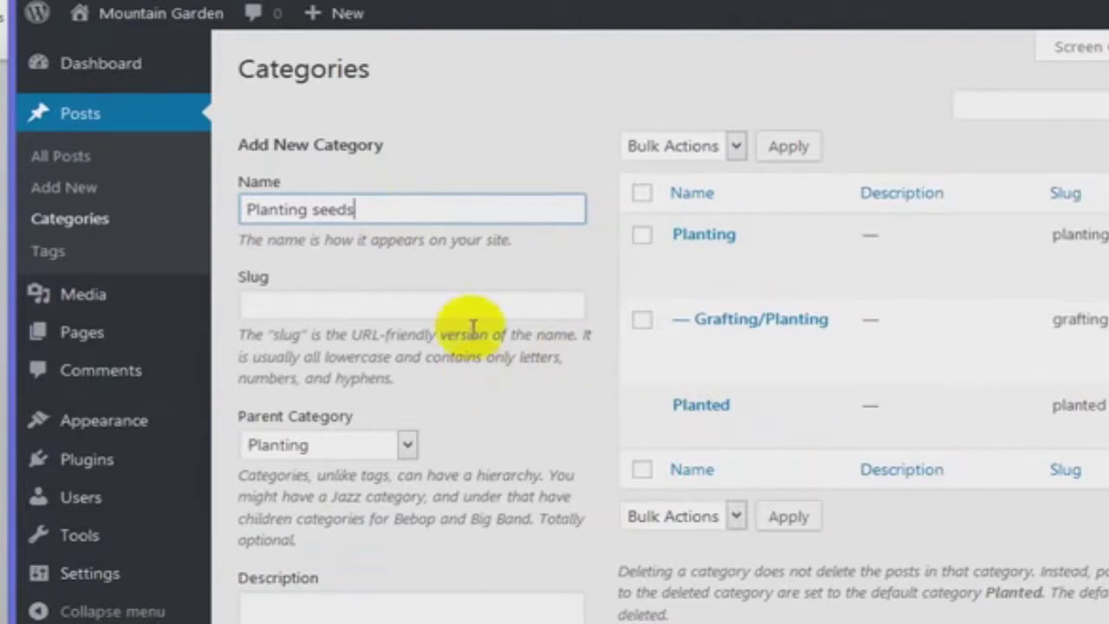
# Set the Planting seeds slug to seeds and add the category under the Planting parent.
pyautogui.hotkey('ctrl', 'v')
pyautogui.moveTo(308, 305); pyautogui.dragTo(278, 305)
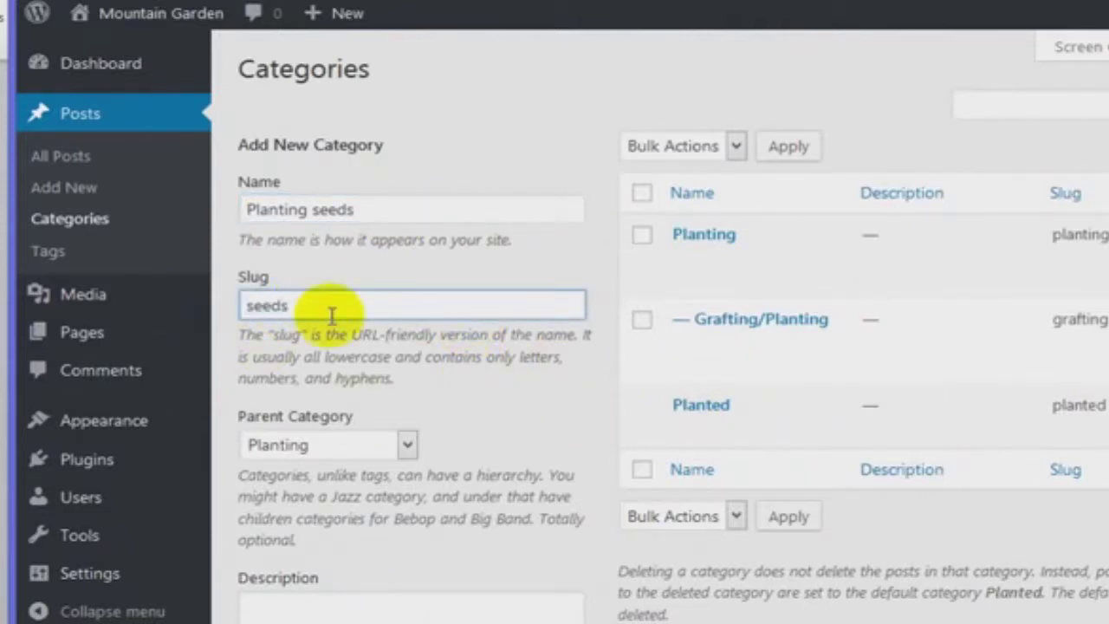
pyautogui.scroll(-3, 327, 311)
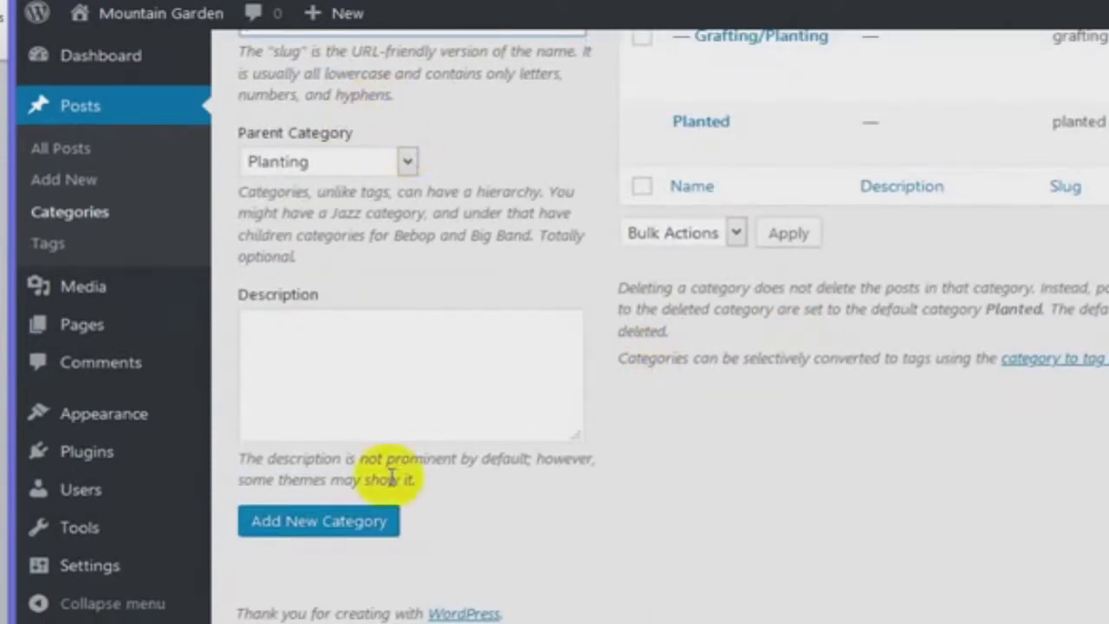
pyautogui.click(317, 525)
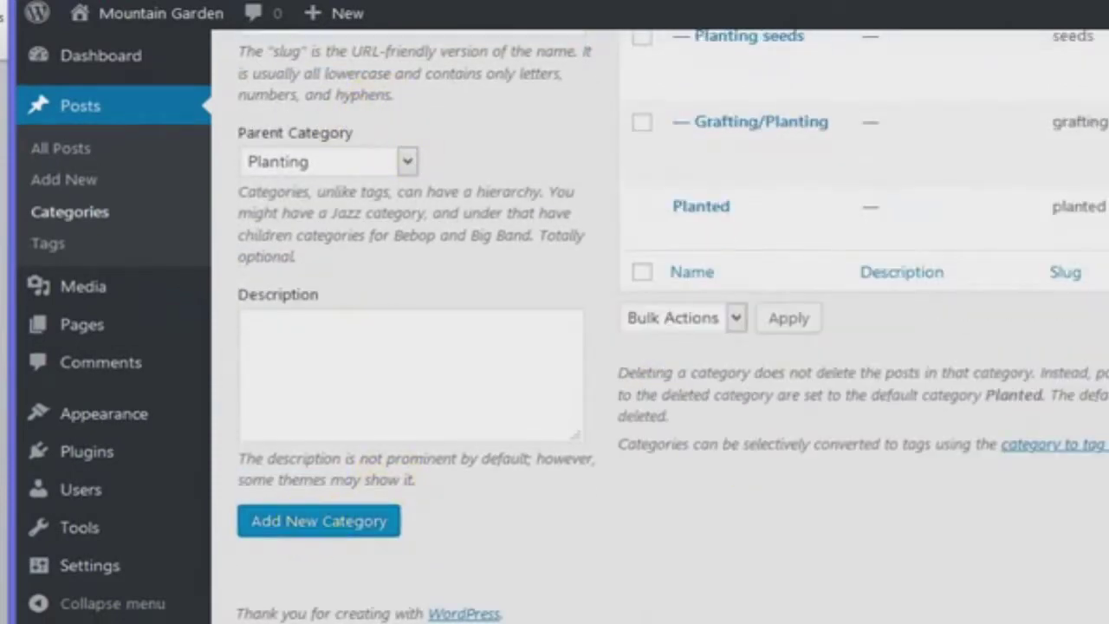
pyautogui.scroll(3, 779, 286)
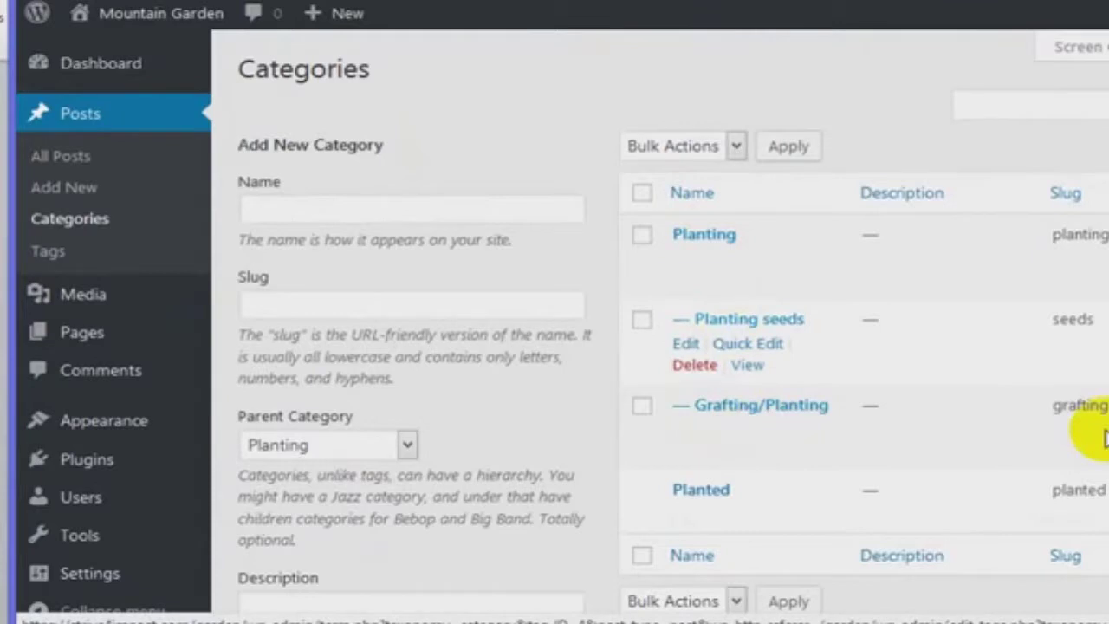
# Copy Planting/Propogation from the text file into the new category's name and set its slug to propogation.
pyautogui.hotkey('alt', 'Tab')
pyautogui.moveTo(1055, 295); pyautogui.dragTo(862, 296)
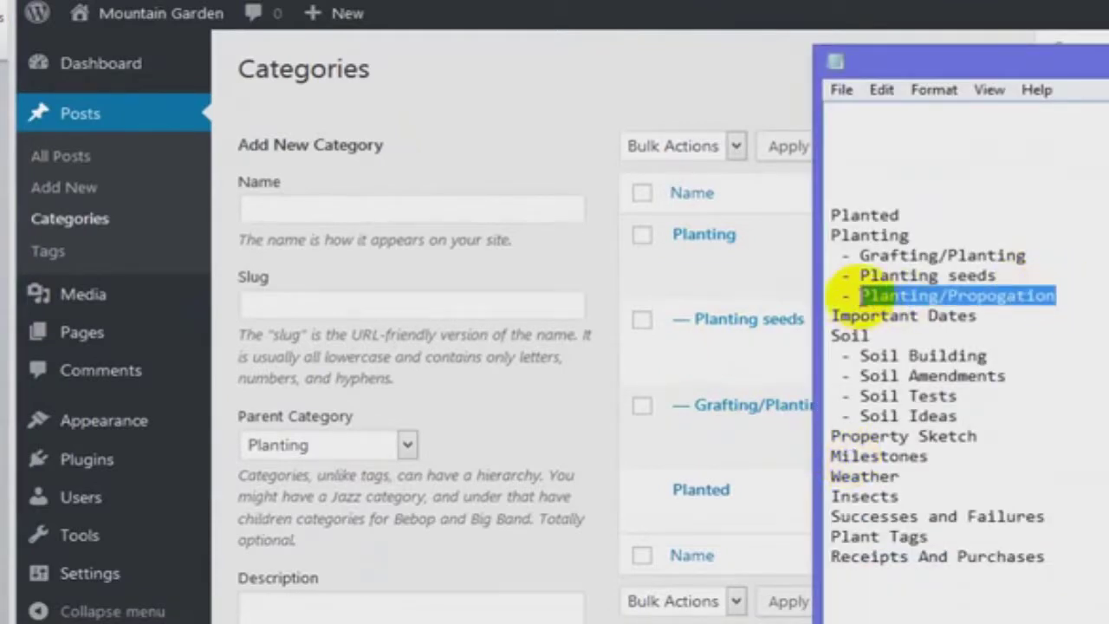
pyautogui.click(389, 215)
pyautogui.write('Planting/Propogation')
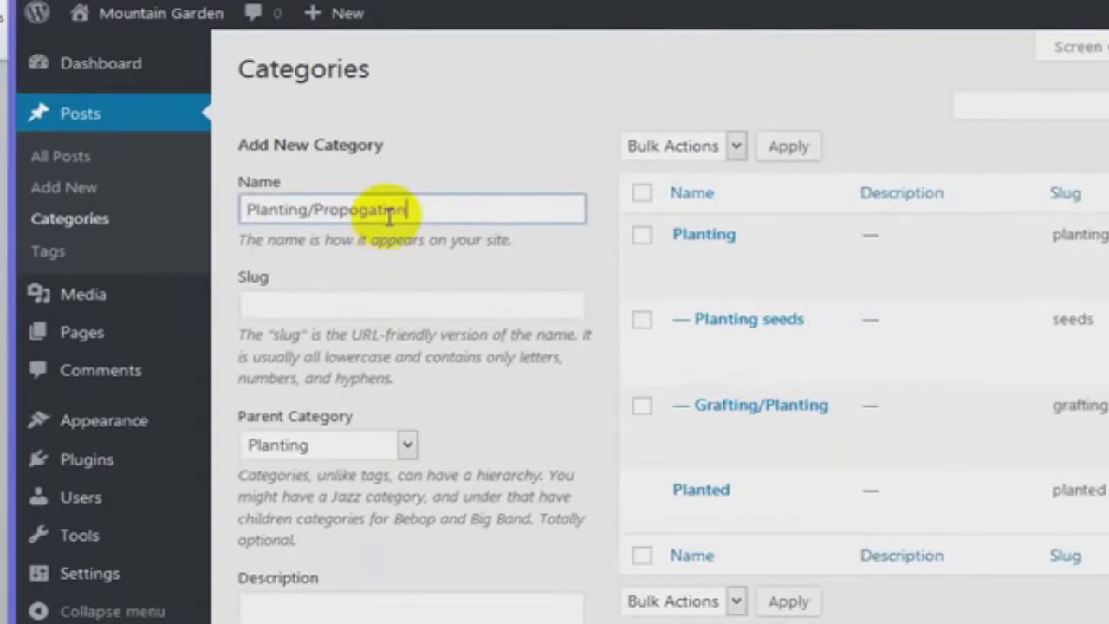
pyautogui.click(382, 303)
pyautogui.click(248, 306)
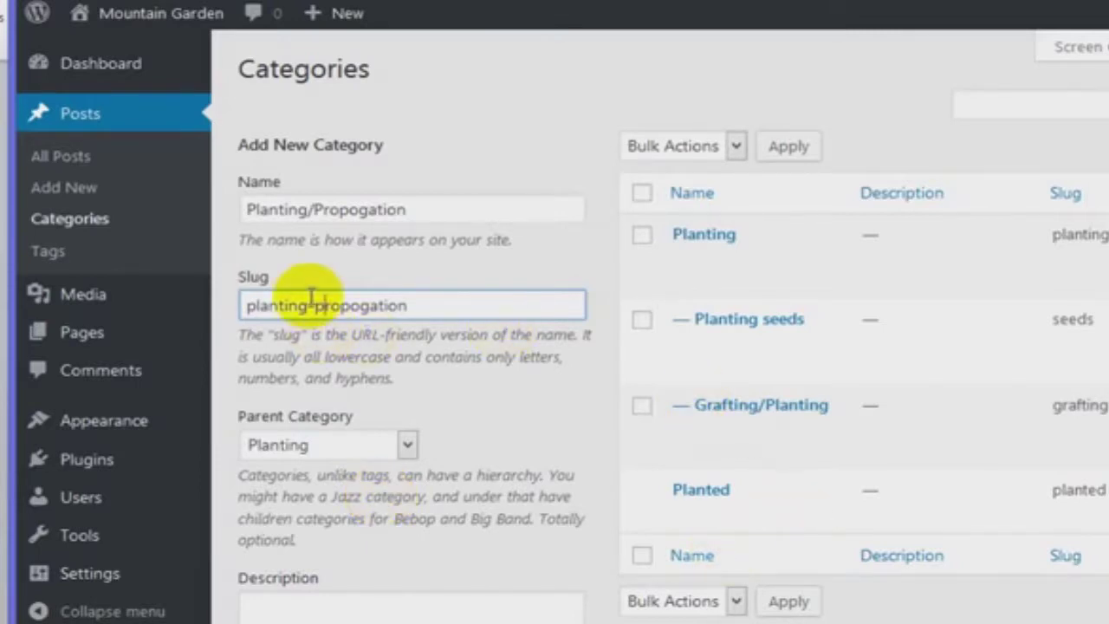
pyautogui.moveTo(313, 304); pyautogui.dragTo(12, 310)
pyautogui.press('BackSpace')
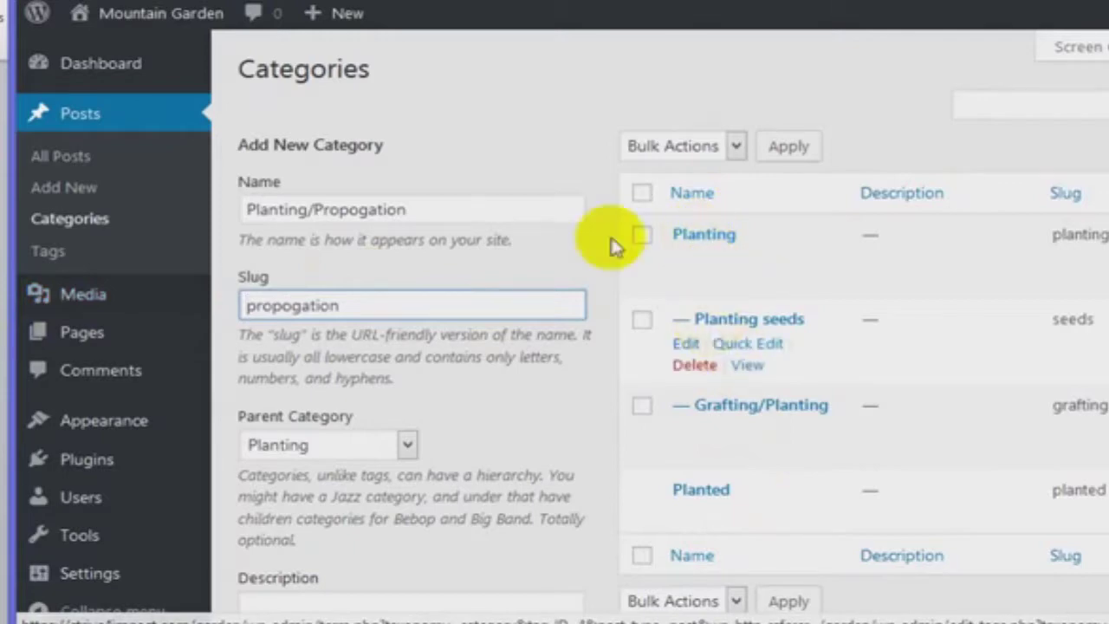
# Change the new category's name to Propogation/Planting and add it under the Planting parent.
pyautogui.scroll(-3, 453, 376)
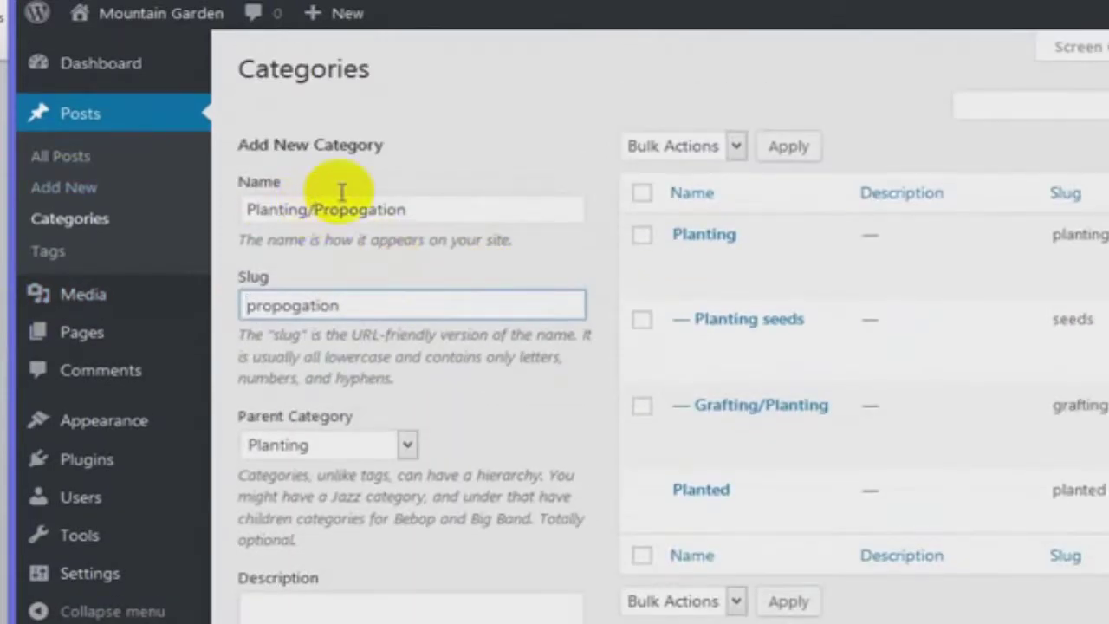
pyautogui.scroll(-2, 457, 240)
pyautogui.scroll(2, 459, 239)
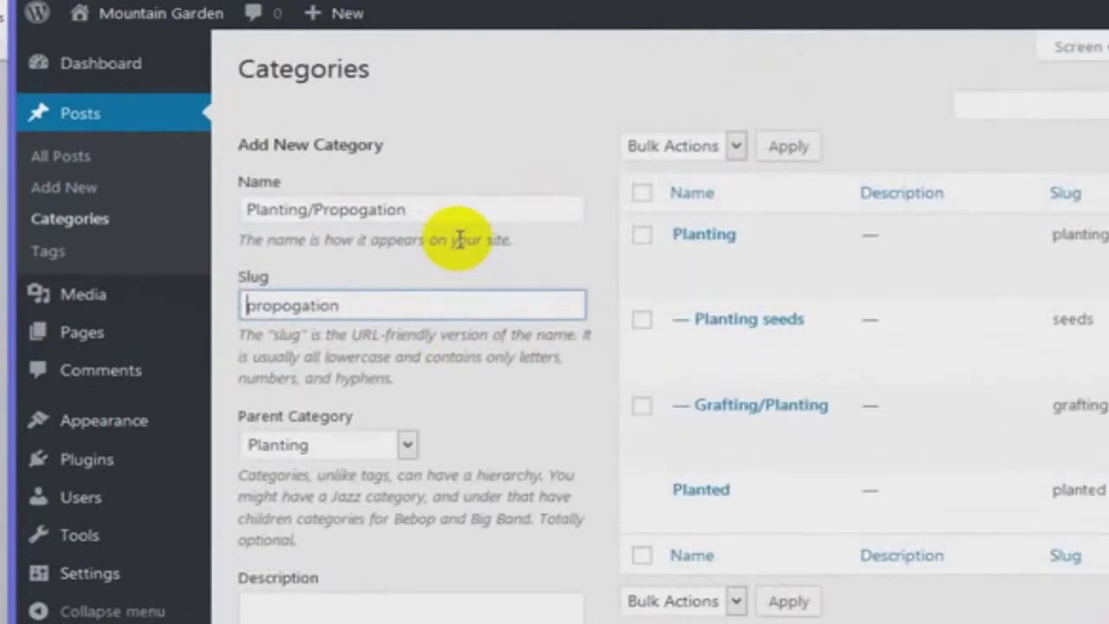
pyautogui.scroll(-3, 389, 453)
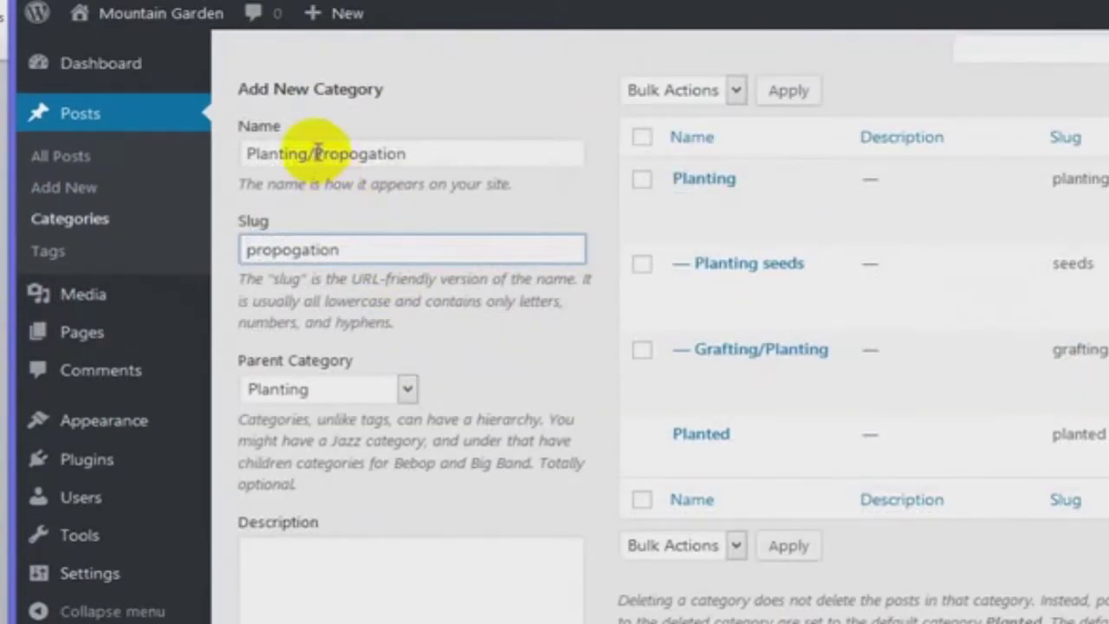
pyautogui.moveTo(314, 154); pyautogui.dragTo(19, 139)
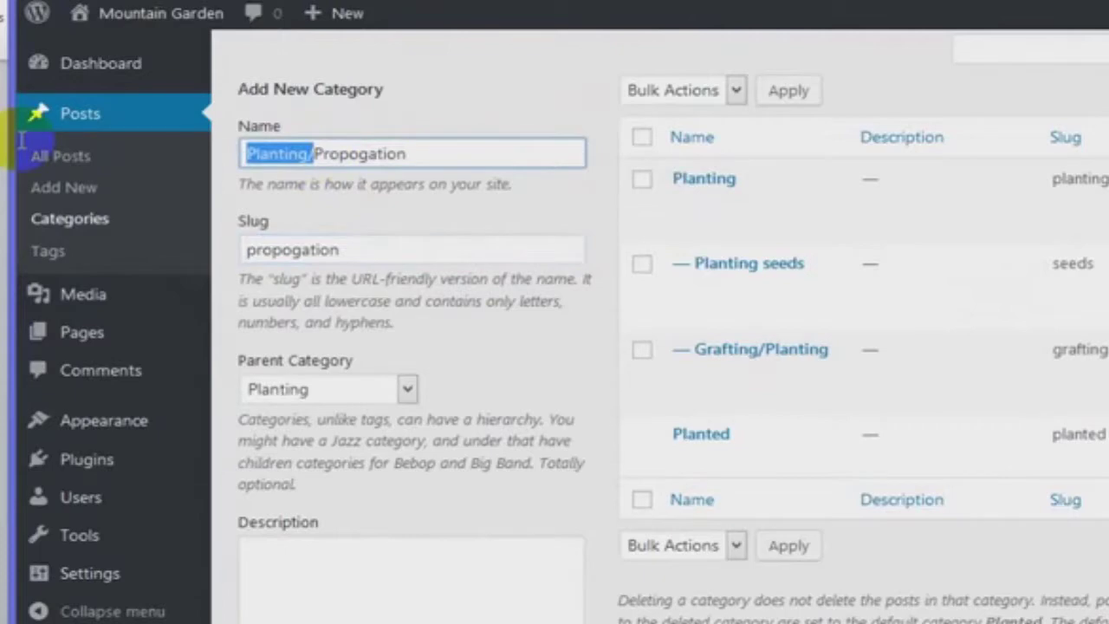
pyautogui.press('BackSpace')
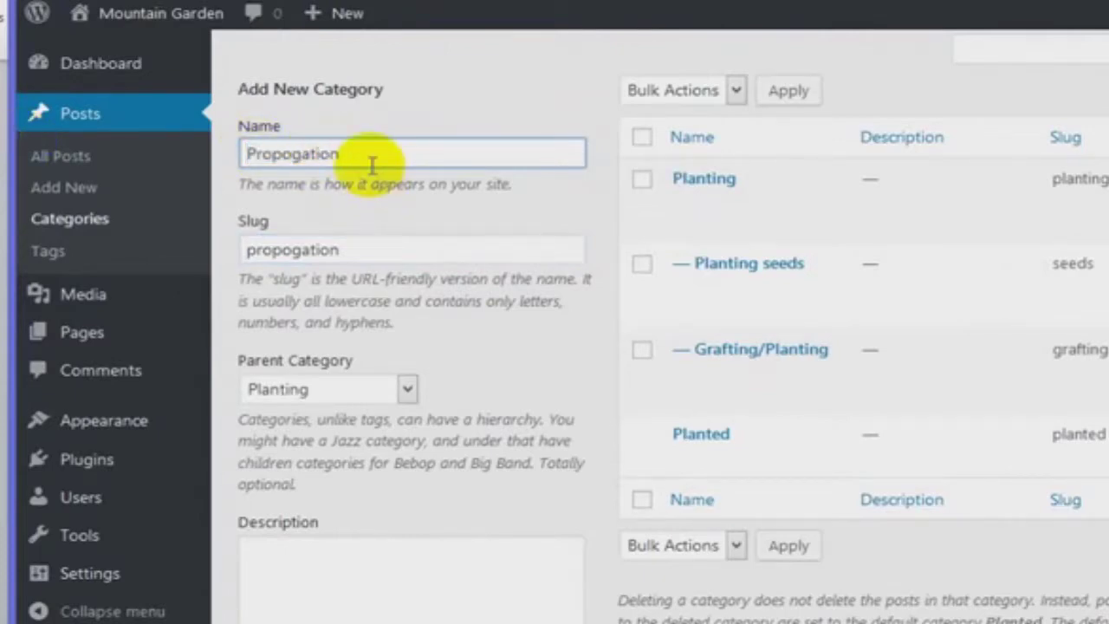
pyautogui.write('/Planting')
pyautogui.scroll(-3, 340, 519)
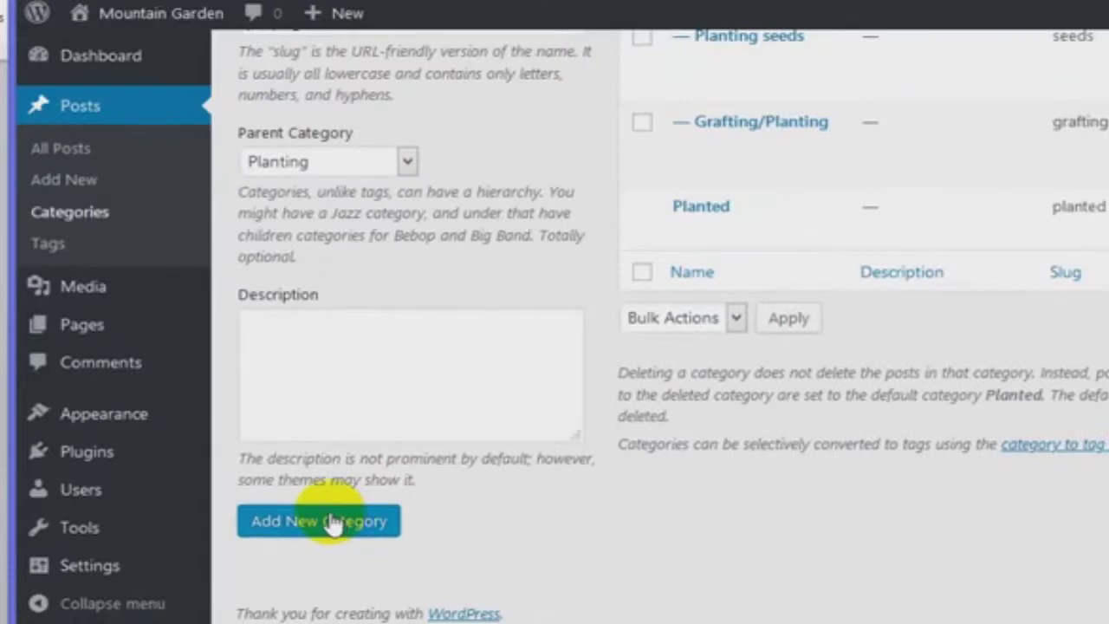
pyautogui.click(334, 520)
pyautogui.scroll(3, 941, 198)
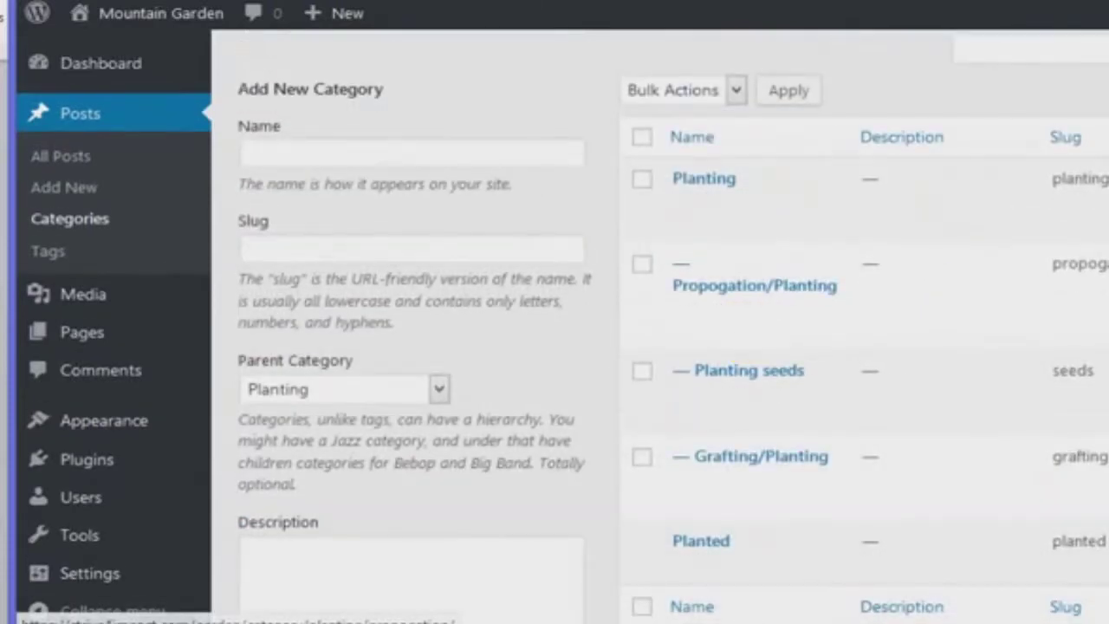
# Rename the Propogation/Planting category to Propogation and the Grafting/Planting category to Grafting, keeping their slugs.
pyautogui.hotkey('alt', 'Tab')
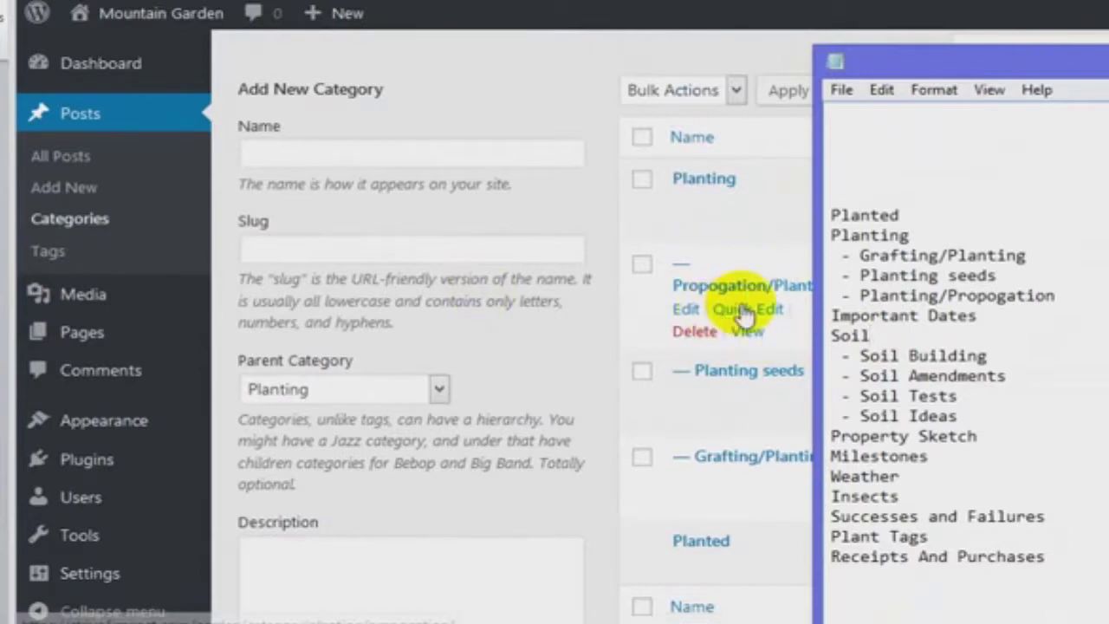
pyautogui.click(745, 310)
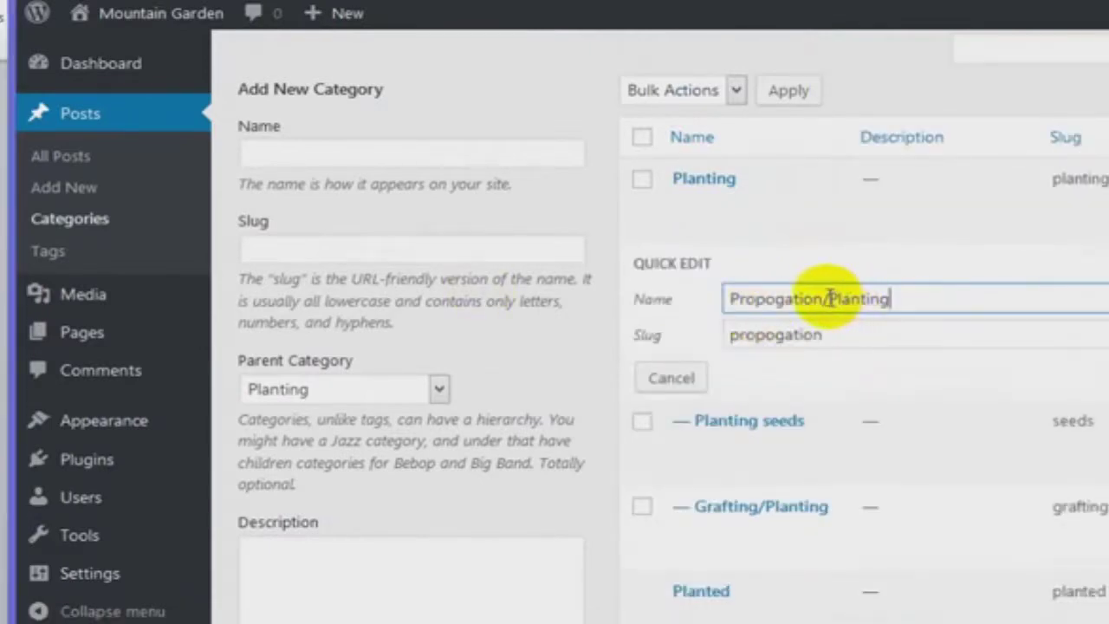
pyautogui.moveTo(822, 299); pyautogui.dragTo(836, 299)
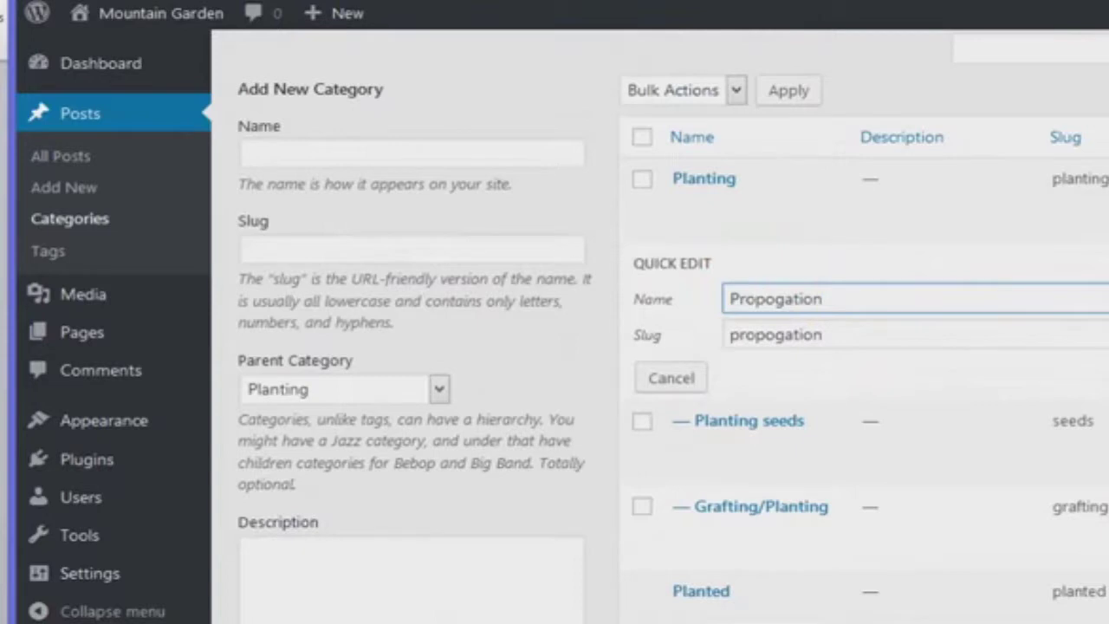
pyautogui.press('Return')
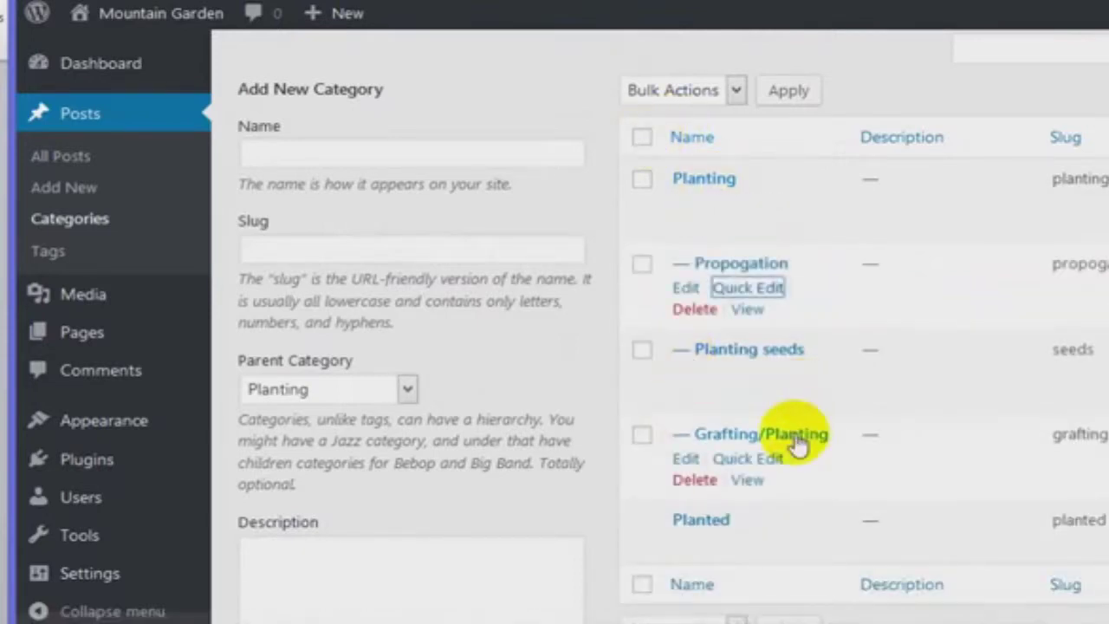
pyautogui.click(727, 458)
pyautogui.moveTo(791, 468); pyautogui.dragTo(857, 468)
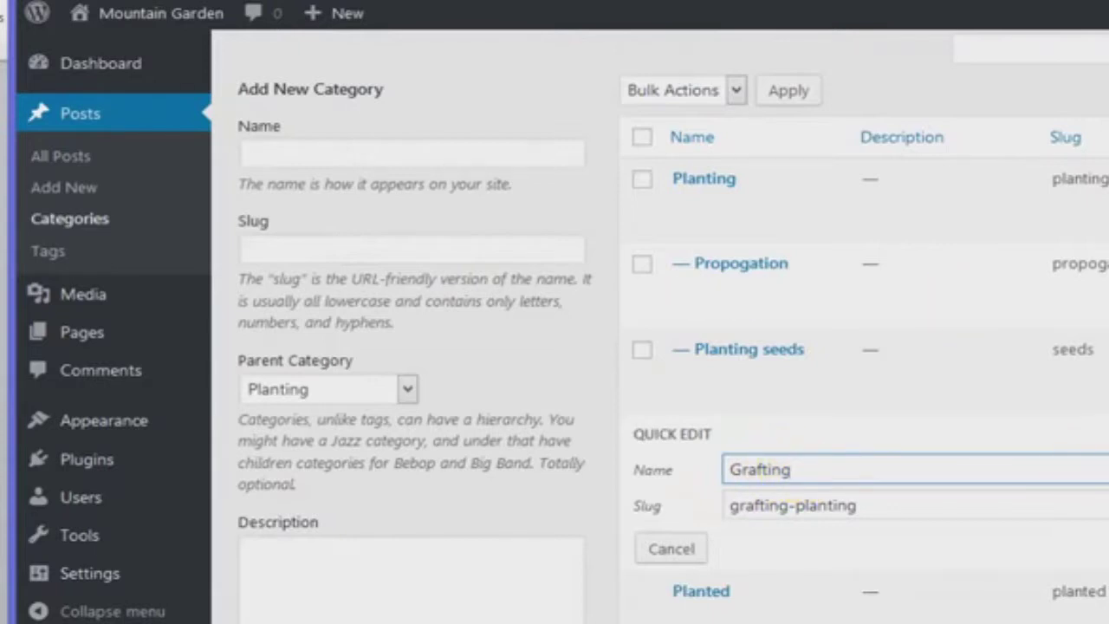
pyautogui.press('Return')
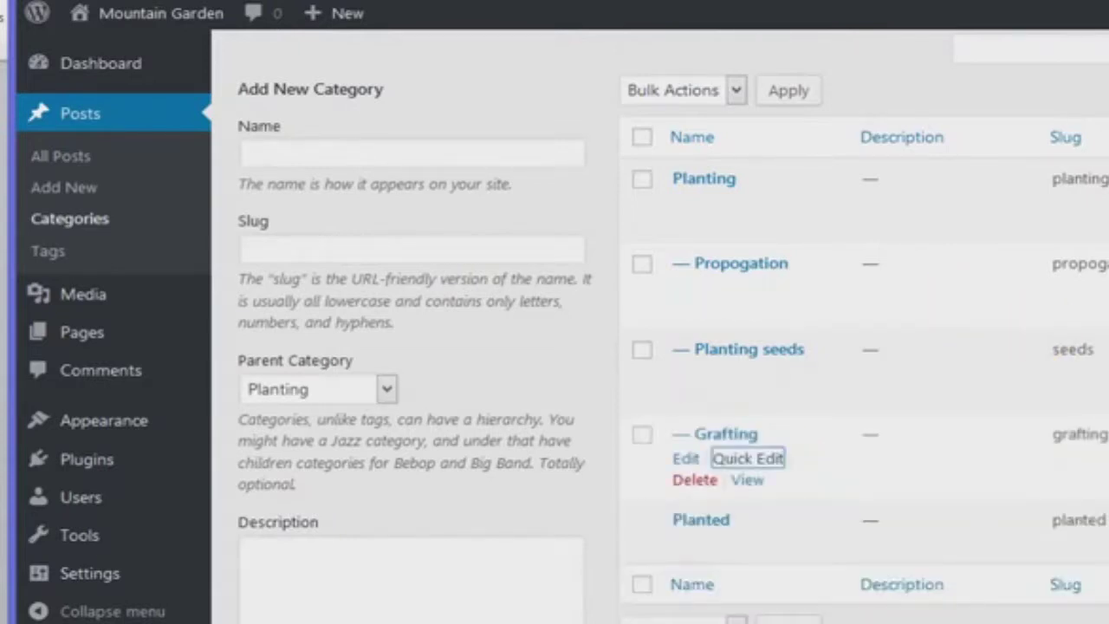
# Copy Important Dates from the text file into the new category's name.
pyautogui.hotkey('alt', 'Tab')
pyautogui.moveTo(983, 316); pyautogui.dragTo(810, 313)
pyautogui.hotkey('ctrl', 'c')
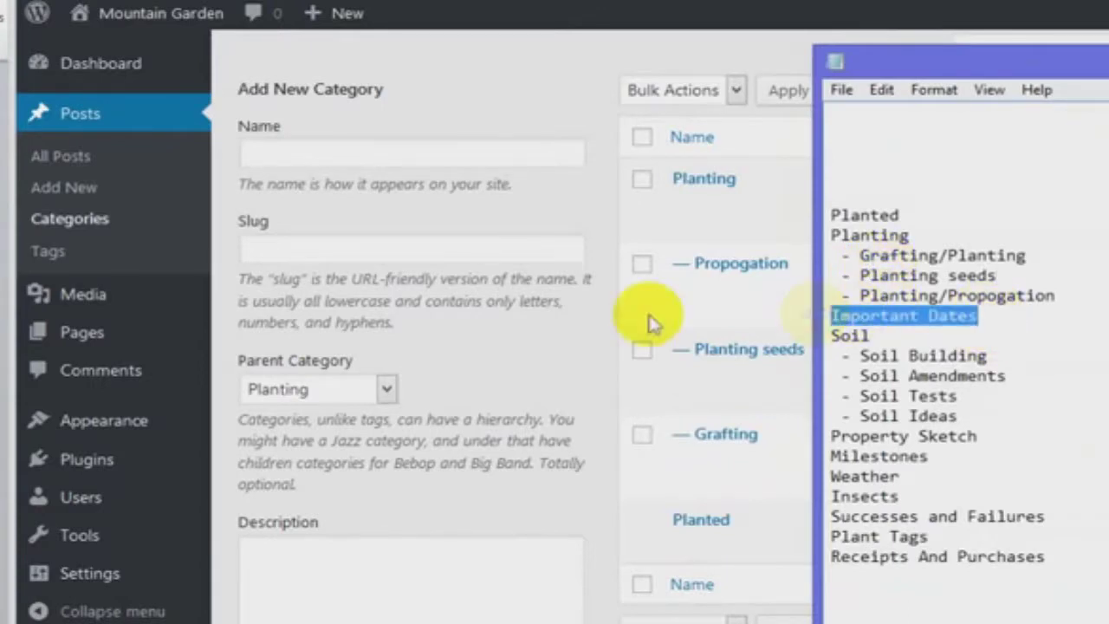
pyautogui.click(285, 153)
pyautogui.hotkey('ctrl', 'v')
# Set the Important Dates slug to dates, set its parent to None, and add the category.
pyautogui.click(347, 248)
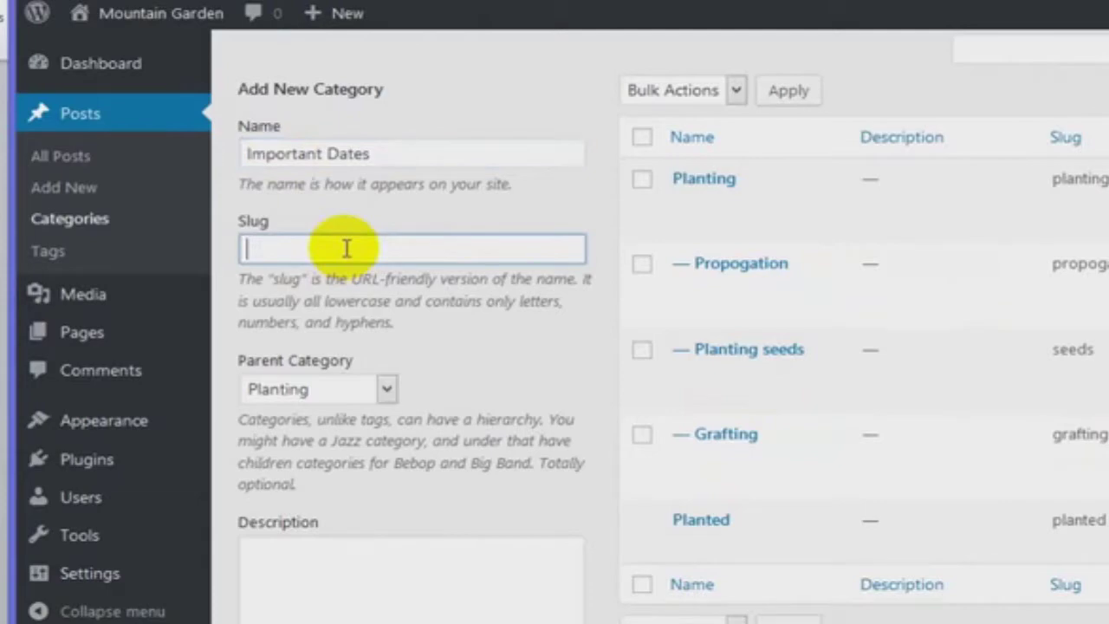
pyautogui.hotkey('ctrl', 'v')
pyautogui.moveTo(329, 248); pyautogui.dragTo(247, 249)
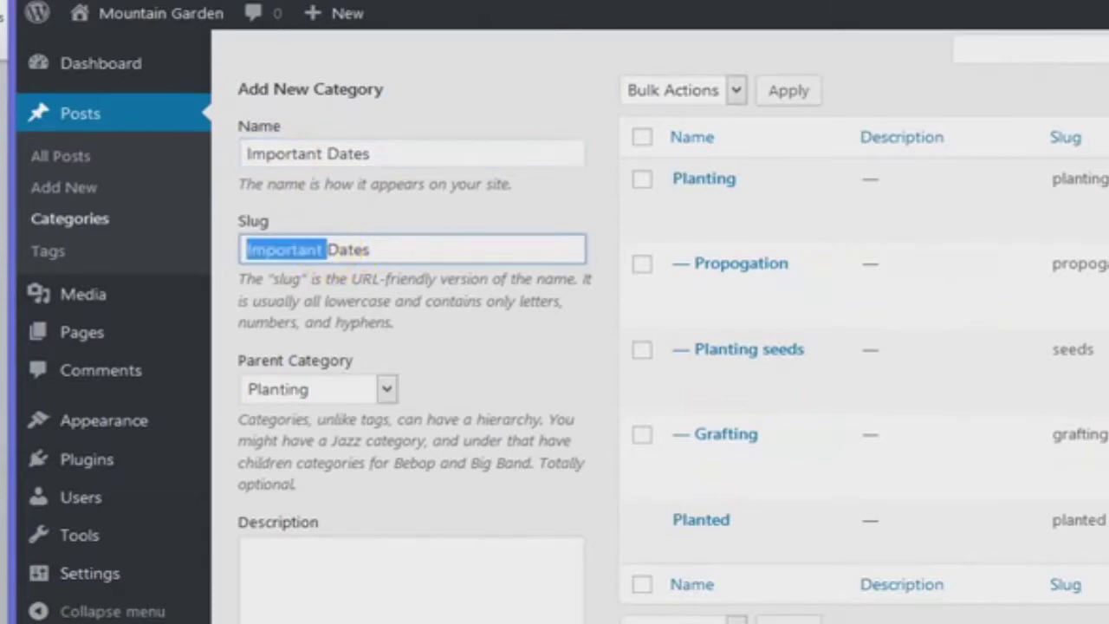
pyautogui.write('dates')
pyautogui.scroll(-3, 359, 186)
pyautogui.click(364, 172)
pyautogui.click(332, 194)
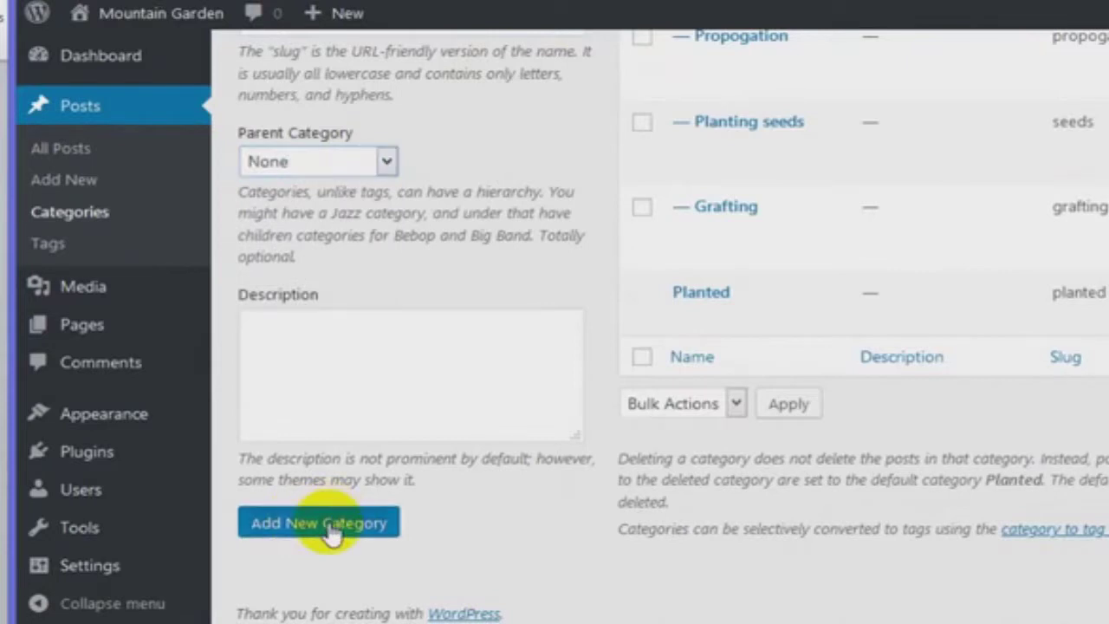
pyautogui.click(331, 523)
# Copy Soil from the text file into the new category's name and add it with no parent, leaving the slug blank.
pyautogui.hotkey('alt', 'Tab')
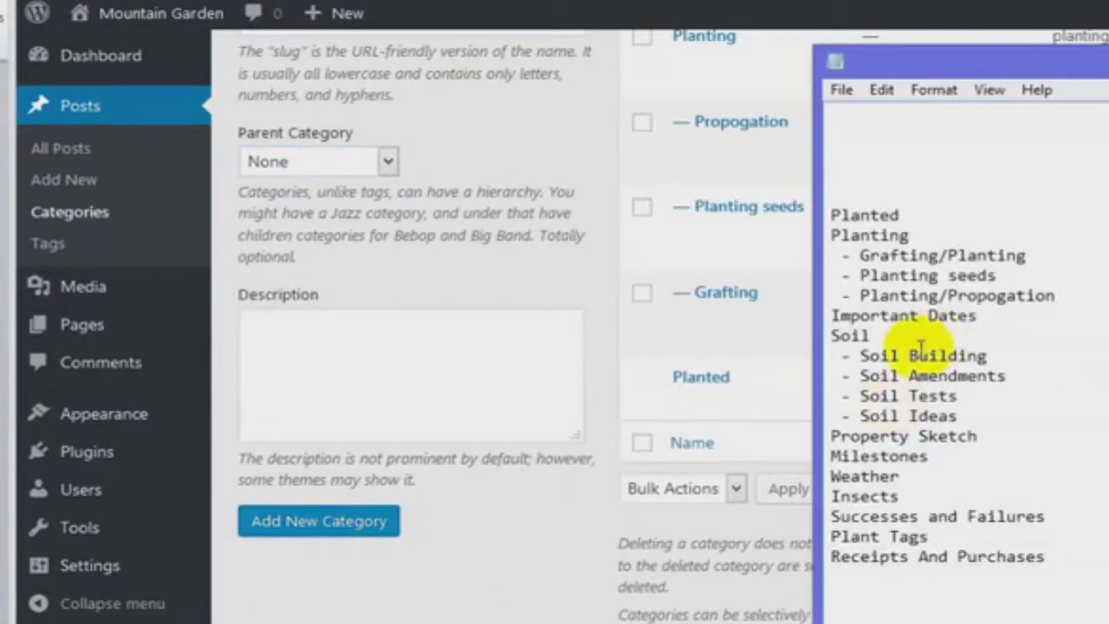
pyautogui.doubleClick(849, 335)
pyautogui.moveTo(681, 334)
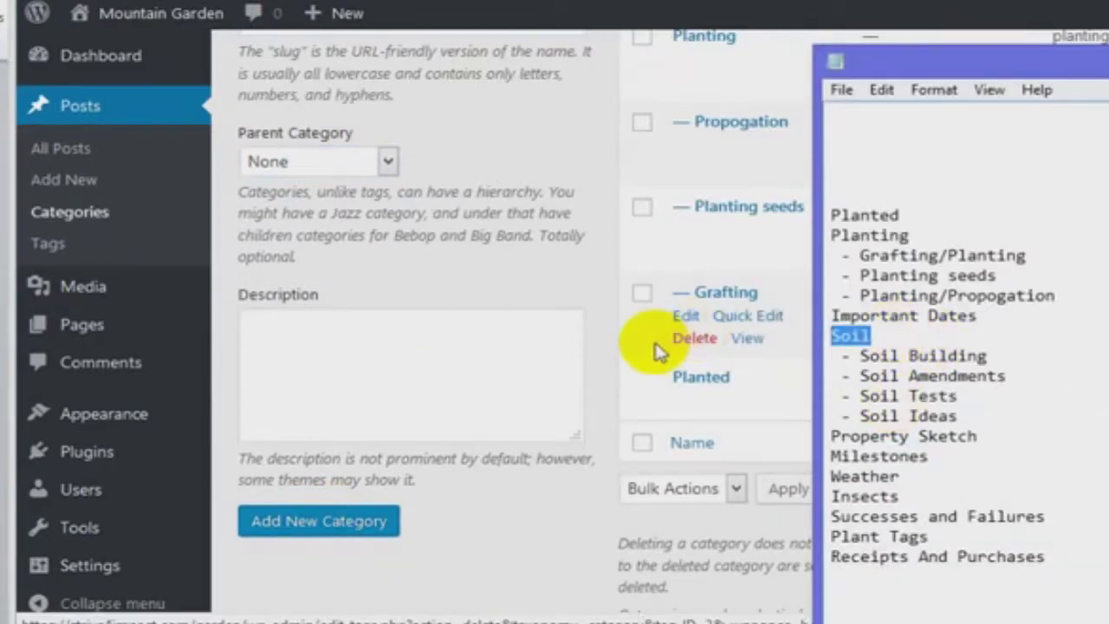
pyautogui.click(482, 248)
pyautogui.scroll(4, 335, 218)
pyautogui.click(335, 219)
pyautogui.hotkey('ctrl', 'v')
pyautogui.scroll(-3, 334, 218)
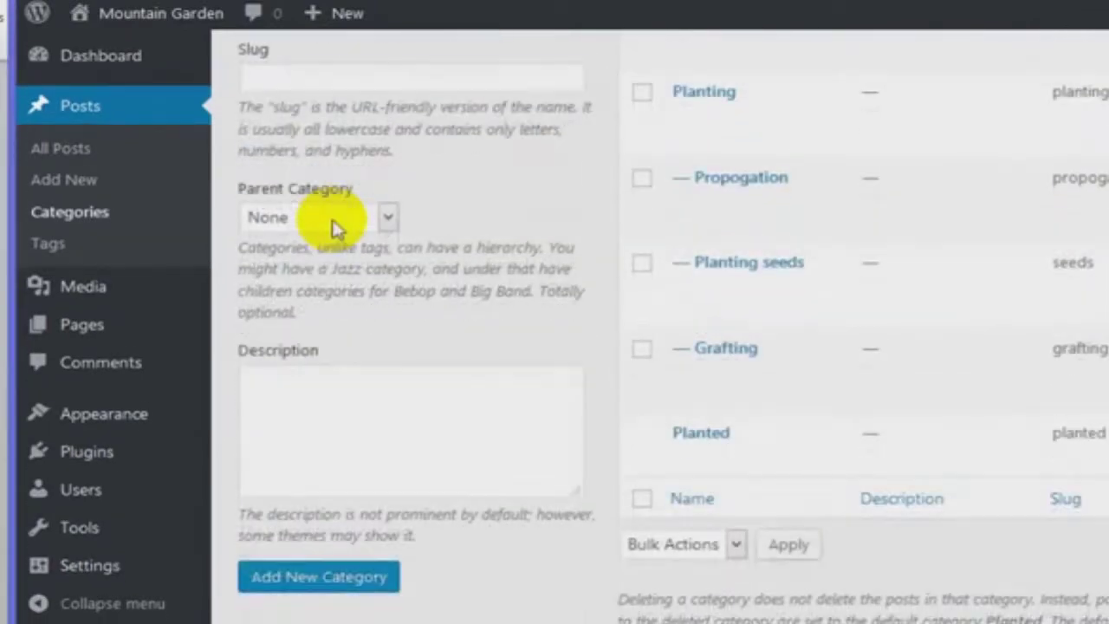
pyautogui.scroll(3, 337, 207)
pyautogui.scroll(-4, 342, 331)
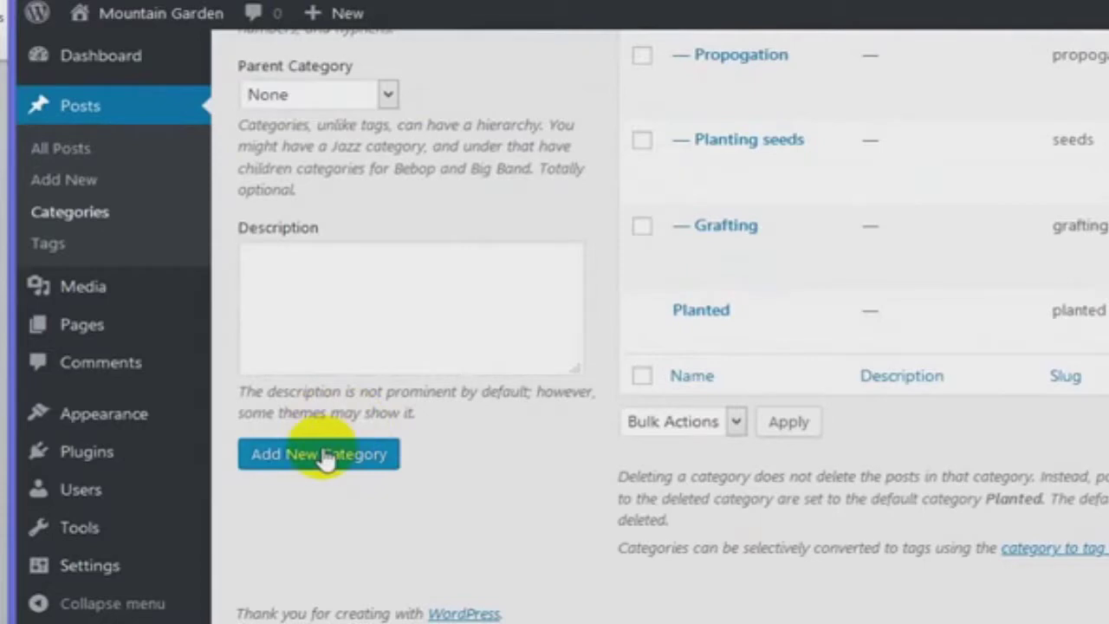
pyautogui.click(324, 455)
pyautogui.scroll(3, 853, 238)
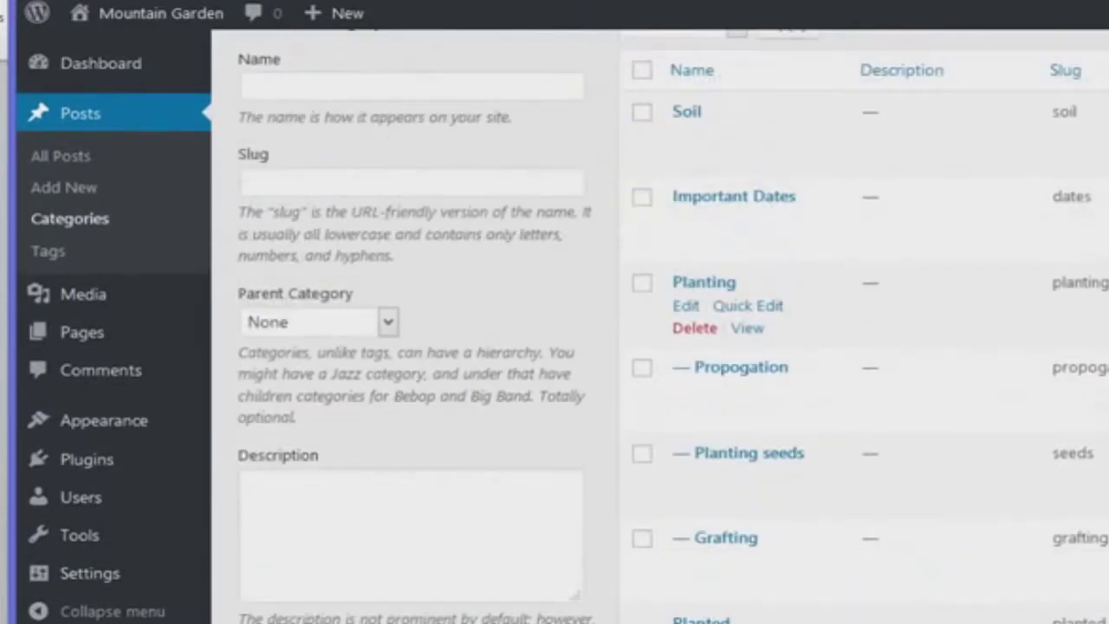
# Copy Milestones from the text file into the new category's name.
pyautogui.hotkey('alt', 'Tab')
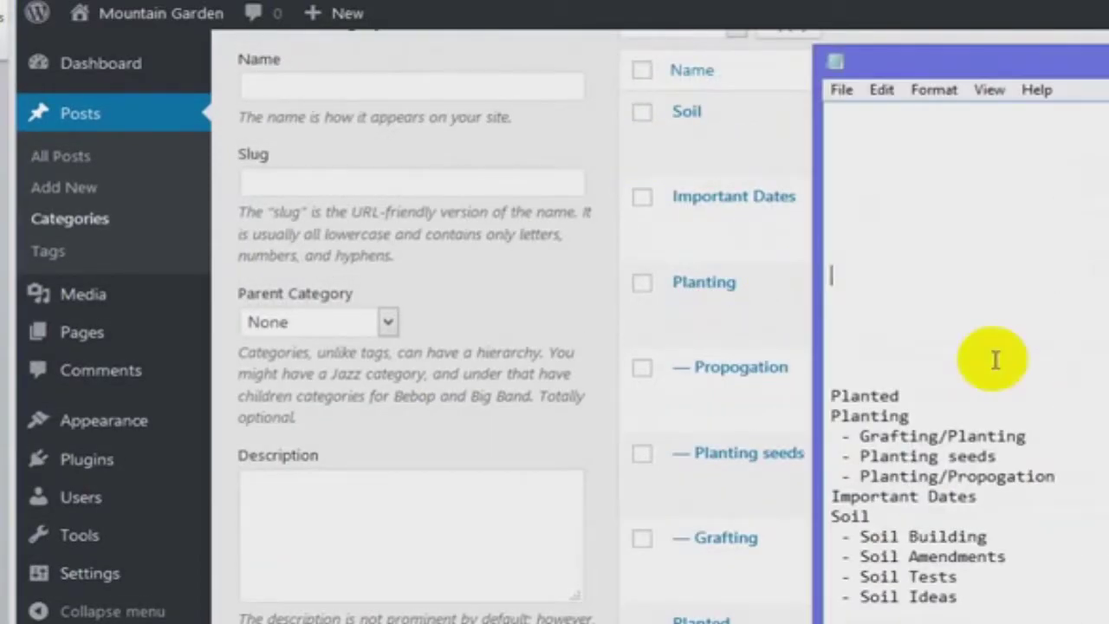
pyautogui.scroll(-1, 995, 360)
pyautogui.scroll(-2, 995, 359)
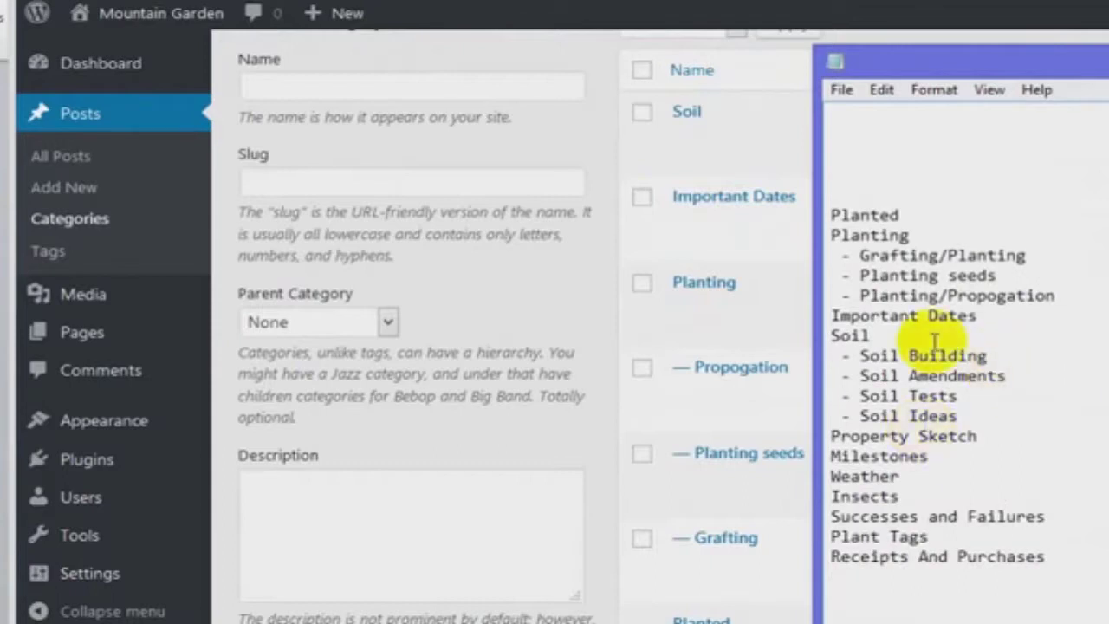
pyautogui.moveTo(928, 355); pyautogui.dragTo(954, 418)
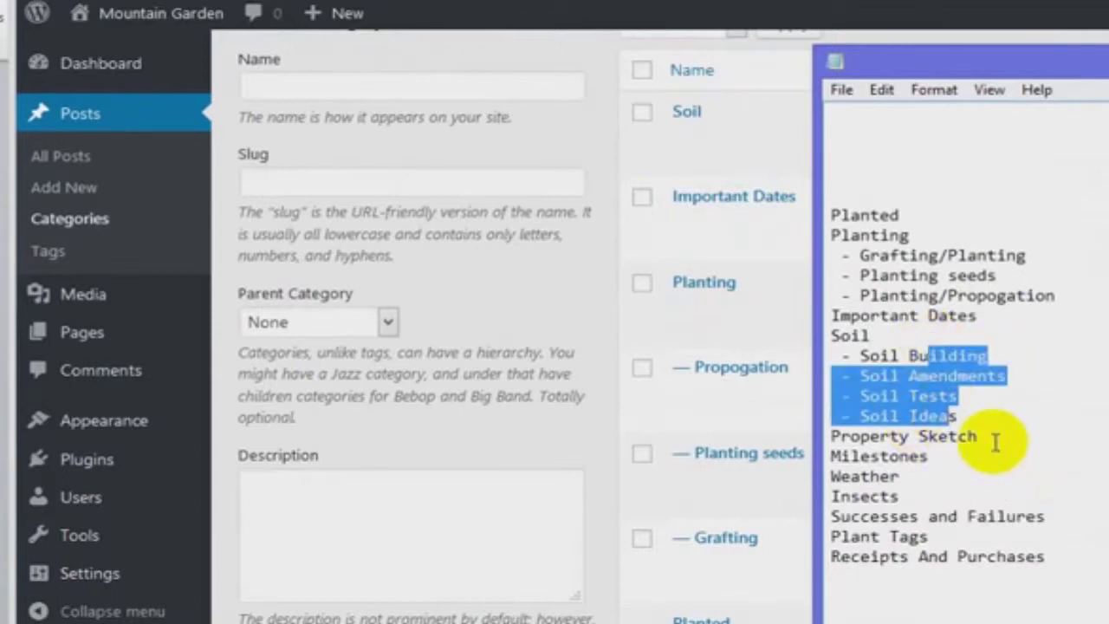
pyautogui.click(996, 442)
pyautogui.hotkey('shift', 'Home')
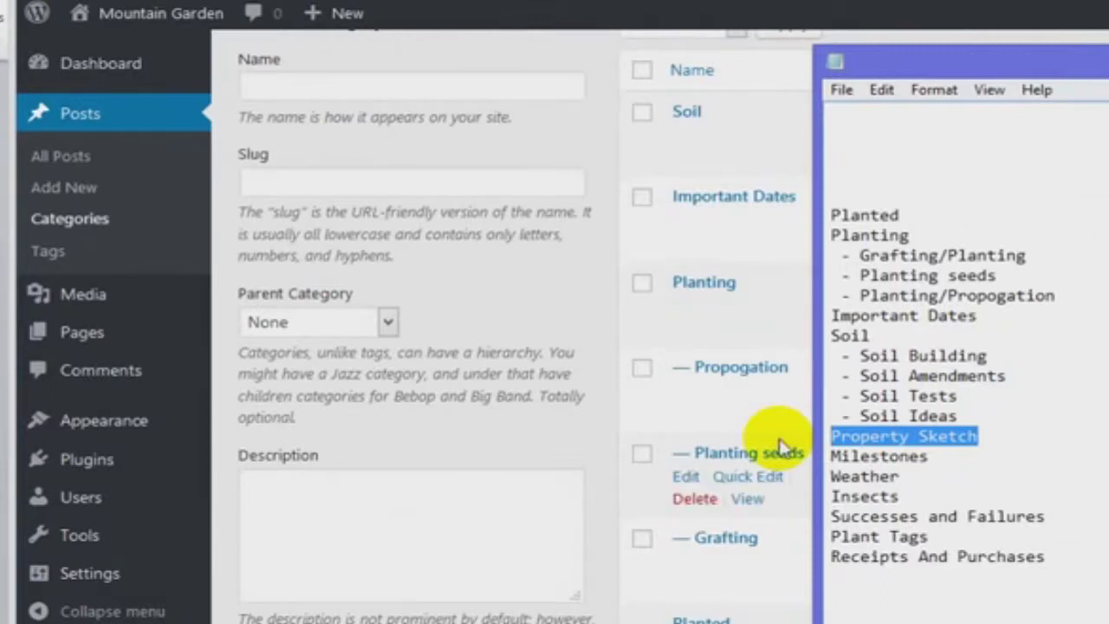
pyautogui.moveTo(956, 458); pyautogui.dragTo(736, 459)
pyautogui.hotkey('ctrl', 'c')
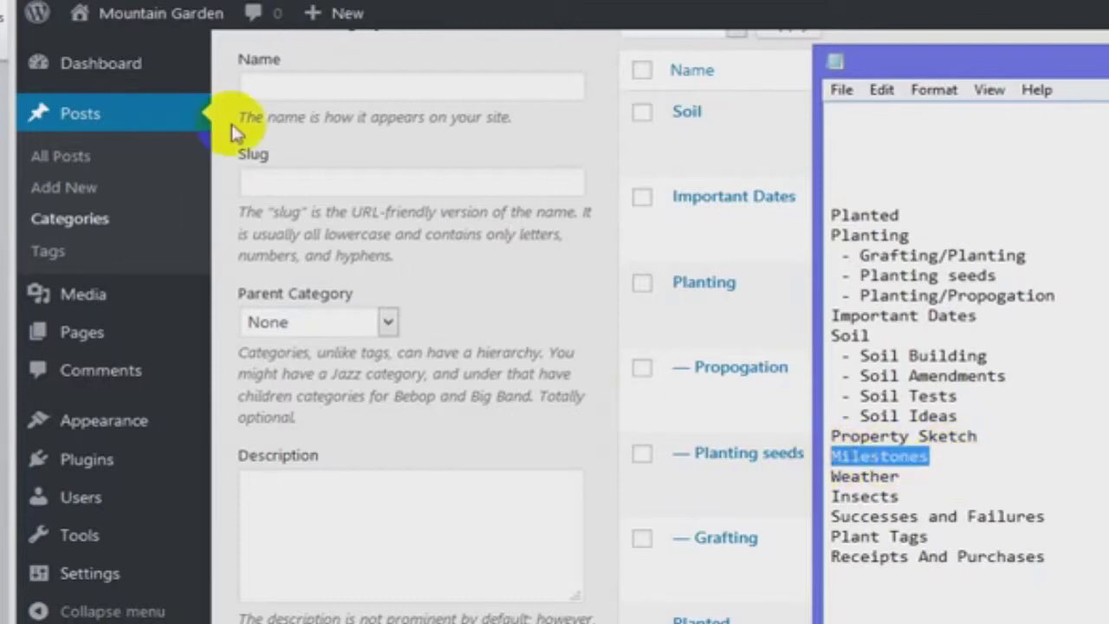
pyautogui.click(407, 80)
pyautogui.hotkey('ctrl', 'v')
# Set the Milestones slug to milestones and add it as a top-level category.
pyautogui.click(354, 187)
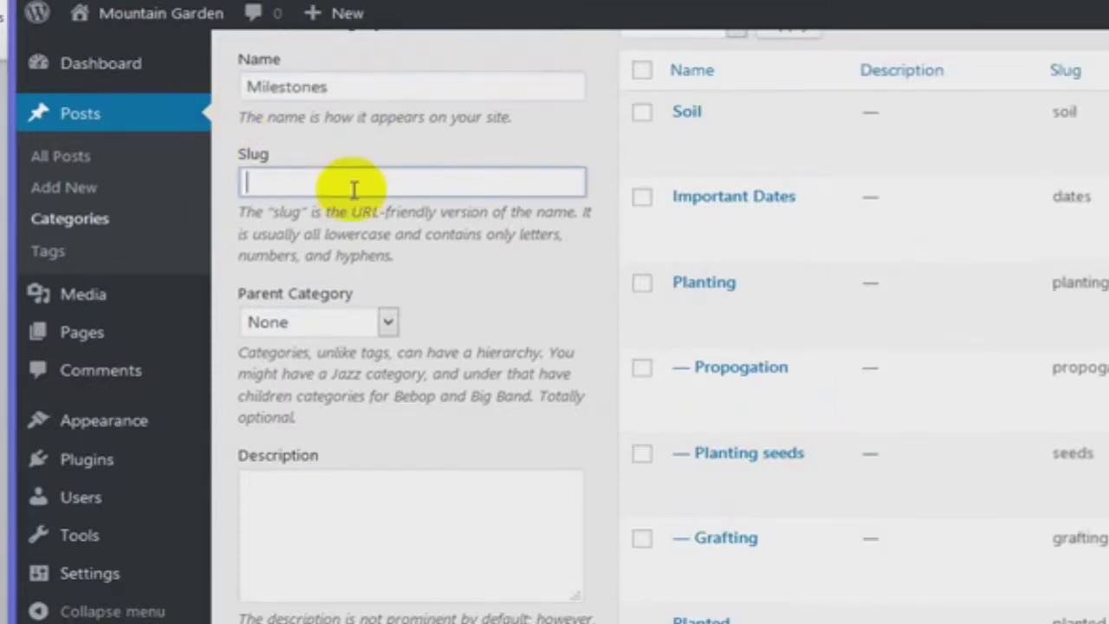
pyautogui.hotkey('ctrl', 'v')
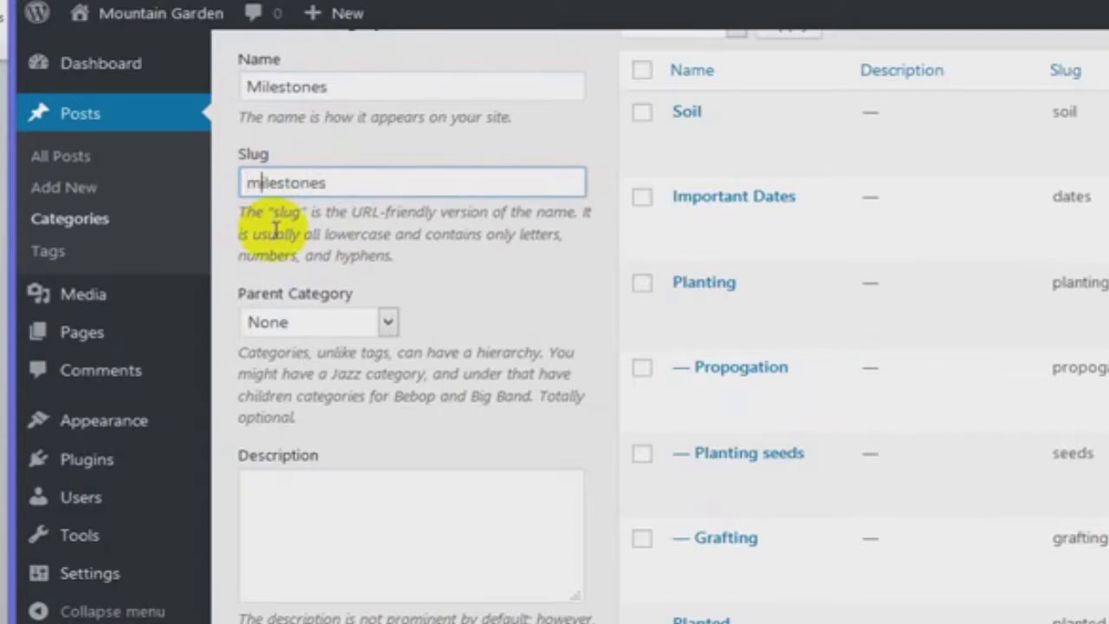
pyautogui.scroll(-3, 275, 229)
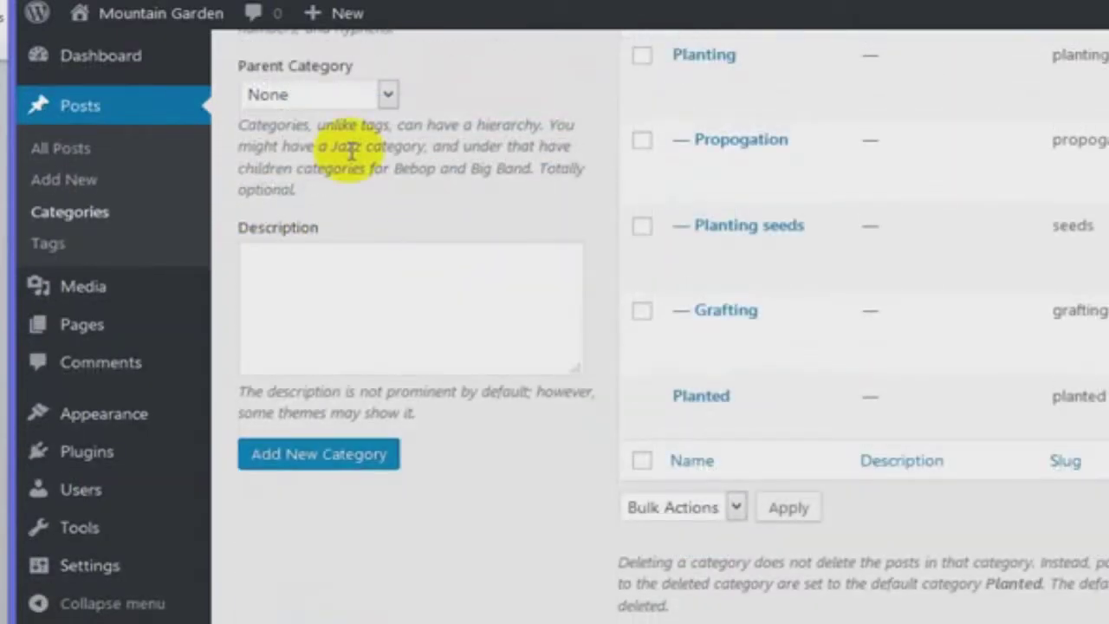
pyautogui.click(320, 454)
# Return to the text file and select the next category name listed below Milestones.
pyautogui.hotkey('alt', 'Tab')
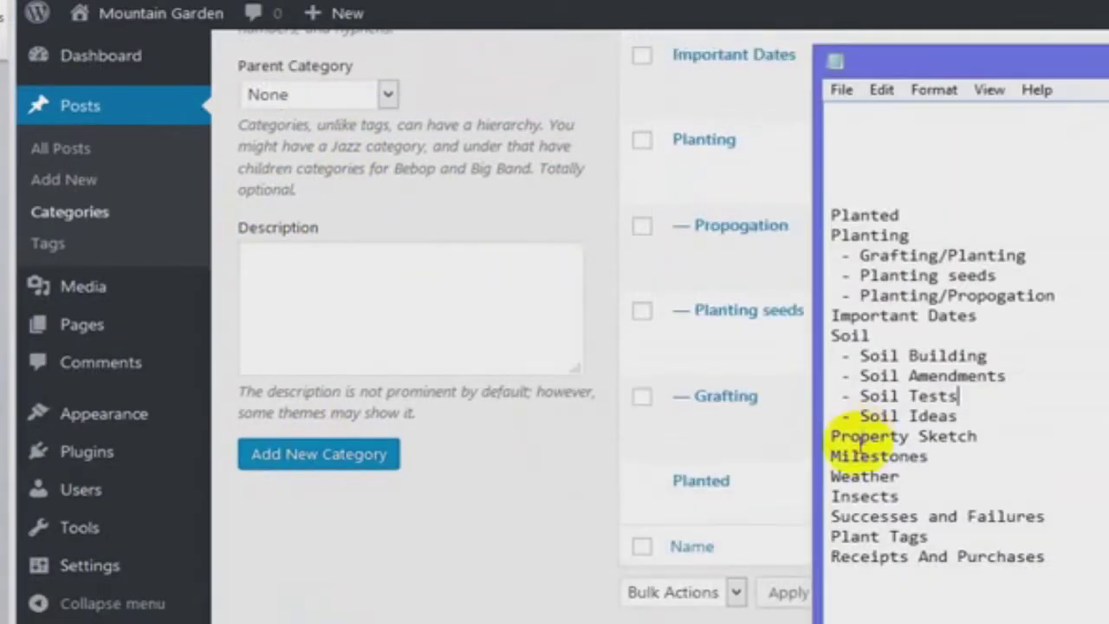
pyautogui.moveTo(901, 496); pyautogui.dragTo(770, 482)
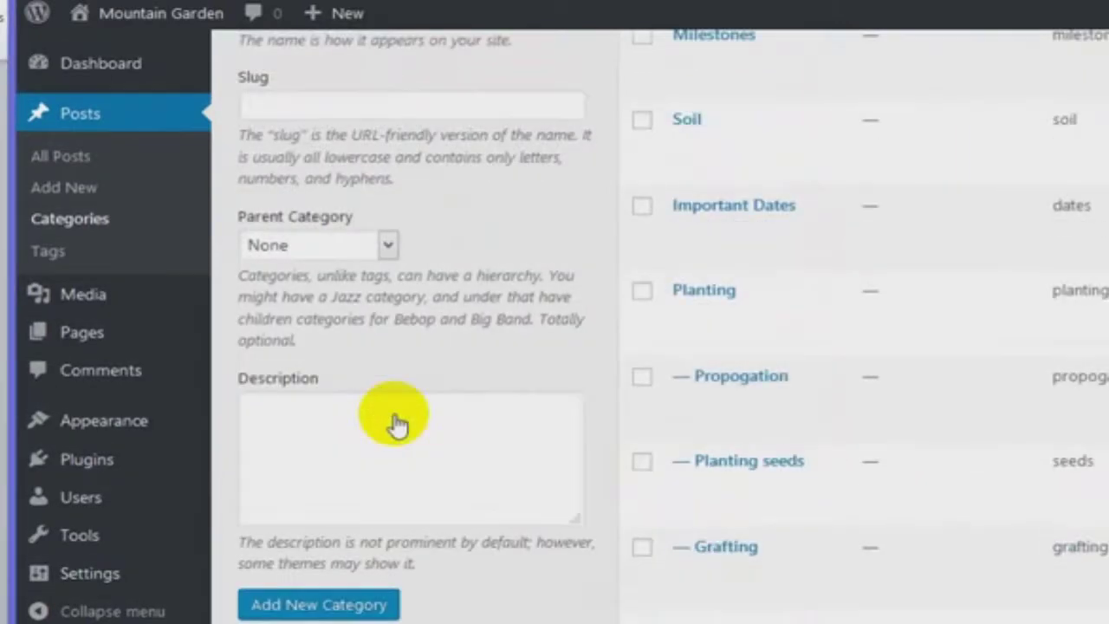
# Add a top-level post category named "Insects" with the slug "insects".
pyautogui.scroll(3, 394, 422)
pyautogui.click(349, 208)
pyautogui.write('Insects')
pyautogui.click(303, 306)
pyautogui.write('Insects')
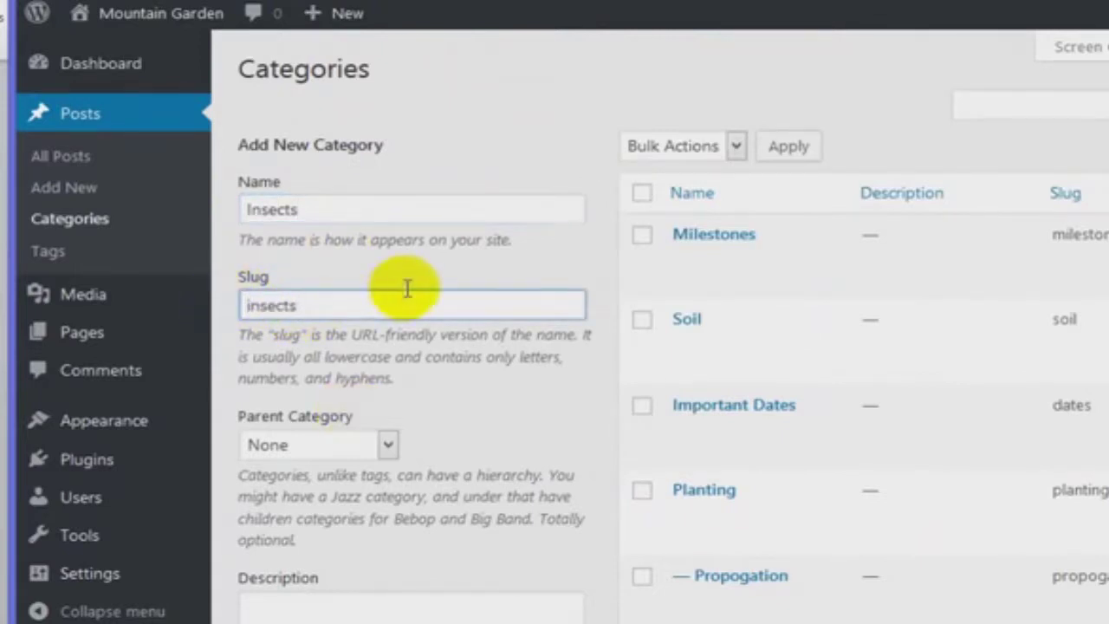
pyautogui.scroll(-6, 351, 312)
pyautogui.click(350, 294)
# Switch to the Notepad category list, copy "Successes and Failures", and return to the WordPress Categories page.
pyautogui.hotkey('alt', 'Tab')
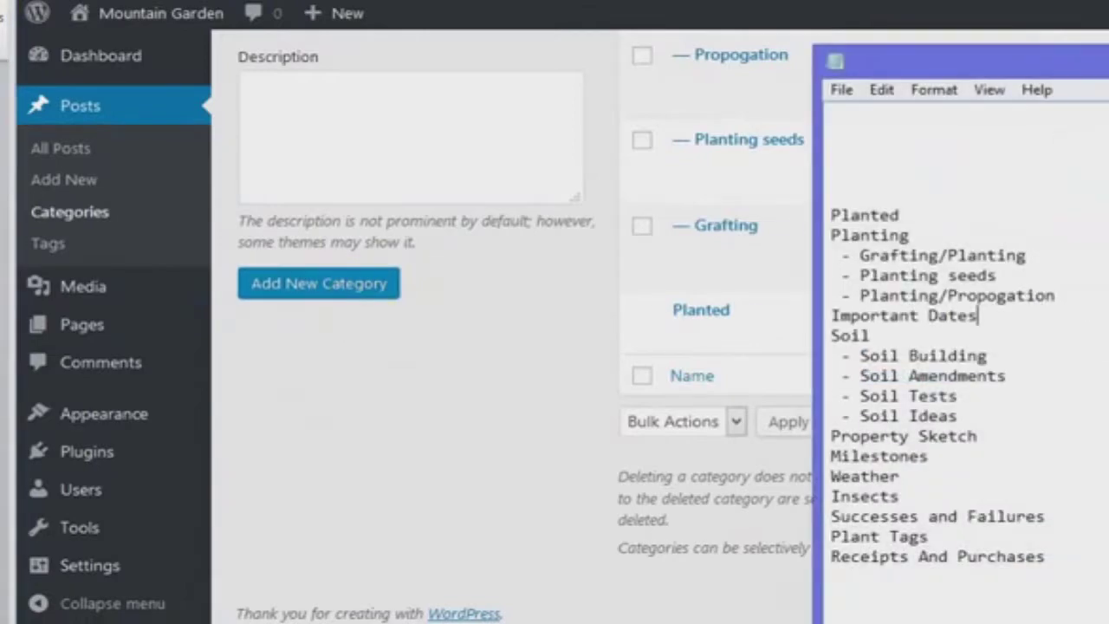
pyautogui.click(1048, 516)
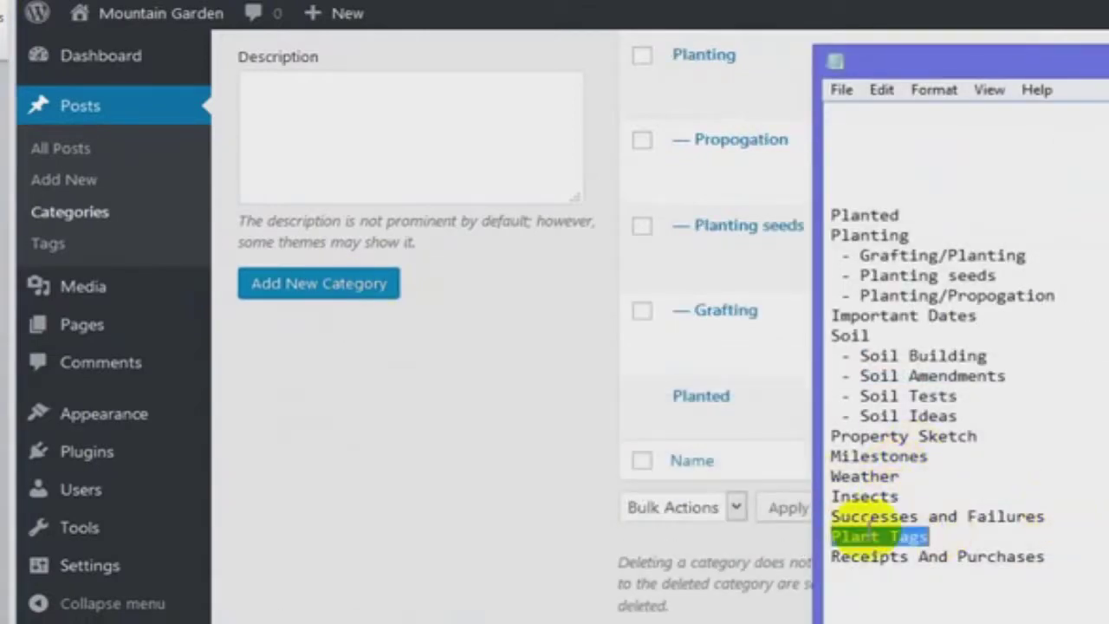
pyautogui.keyDown('shift'); pyautogui.click(829, 517); pyautogui.keyUp('shift')
pyautogui.hotkey('ctrl', 'c')
pyautogui.click(488, 485)
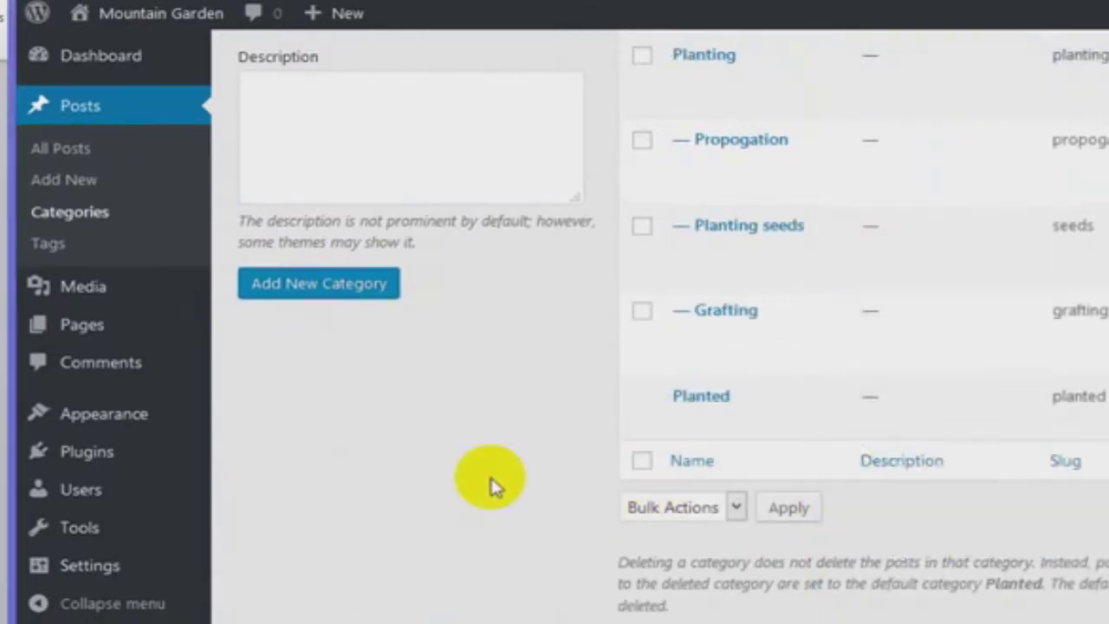
# Add the top-level category "Successes and Failures" with the slug "successes-failures".
pyautogui.scroll(4, 321, 87)
pyautogui.scroll(2, 329, 121)
pyautogui.click(329, 209)
pyautogui.hotkey('ctrl', 'v')
pyautogui.click(280, 300)
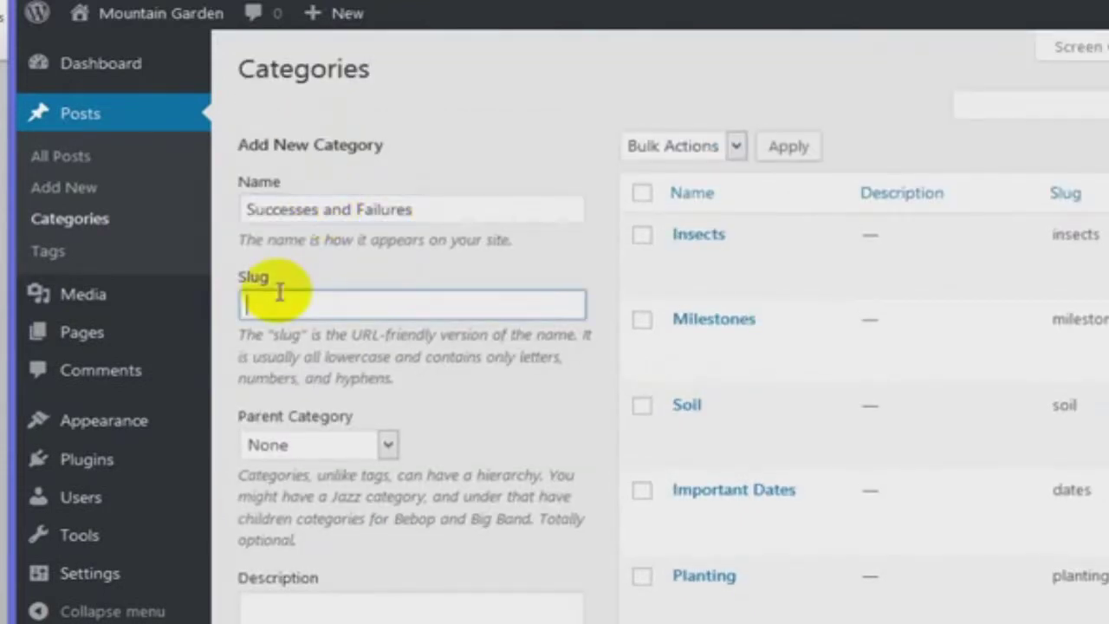
pyautogui.hotkey('ctrl', 'v')
pyautogui.click(351, 312)
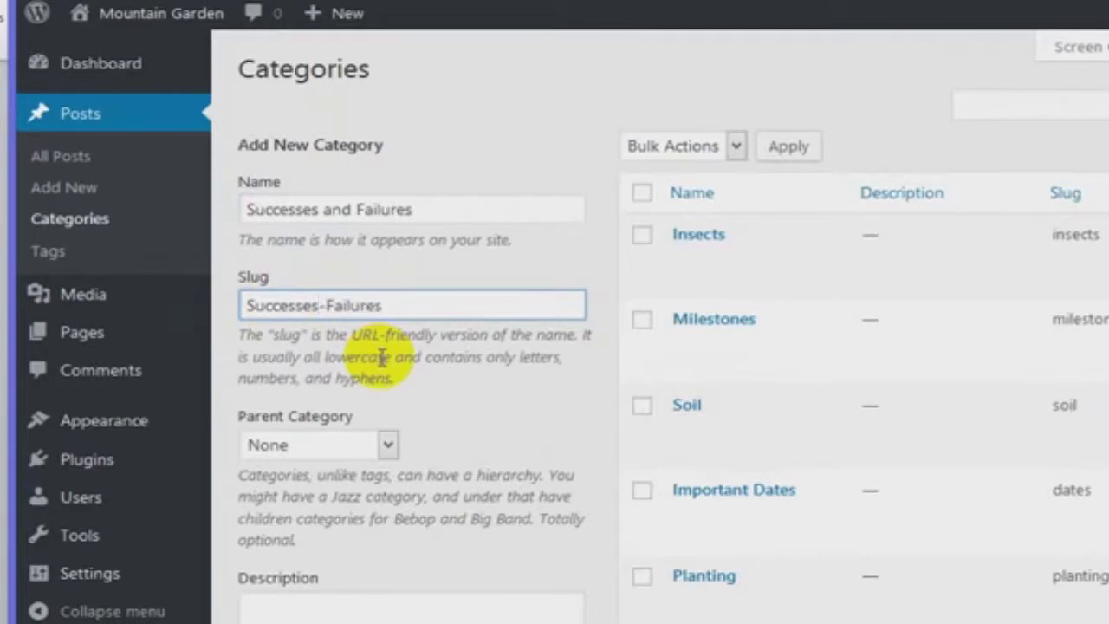
pyautogui.write('s')
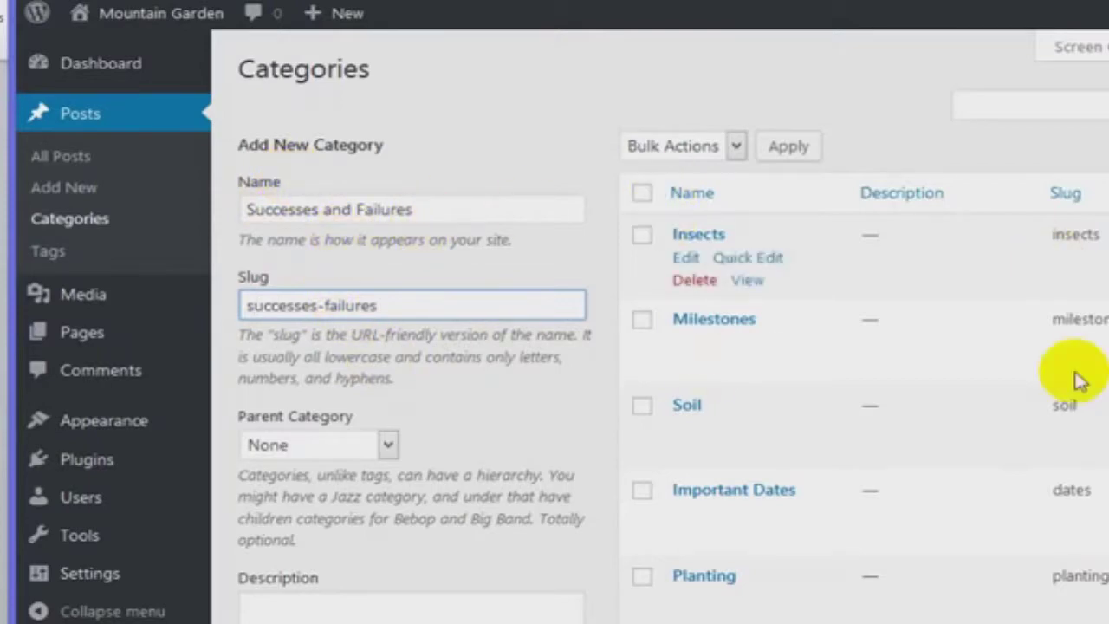
pyautogui.scroll(-7, 606, 138)
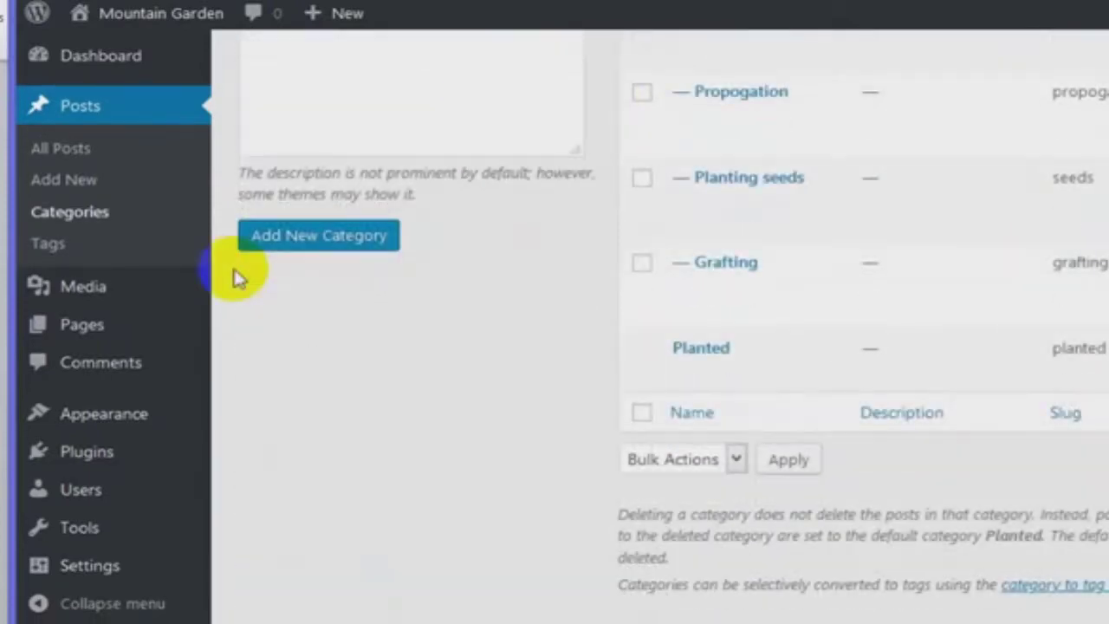
# Add the "Plant Tags" entry from the Notepad list as a top-level category with the slug "plant-tags".
pyautogui.hotkey('alt', 'Tab')
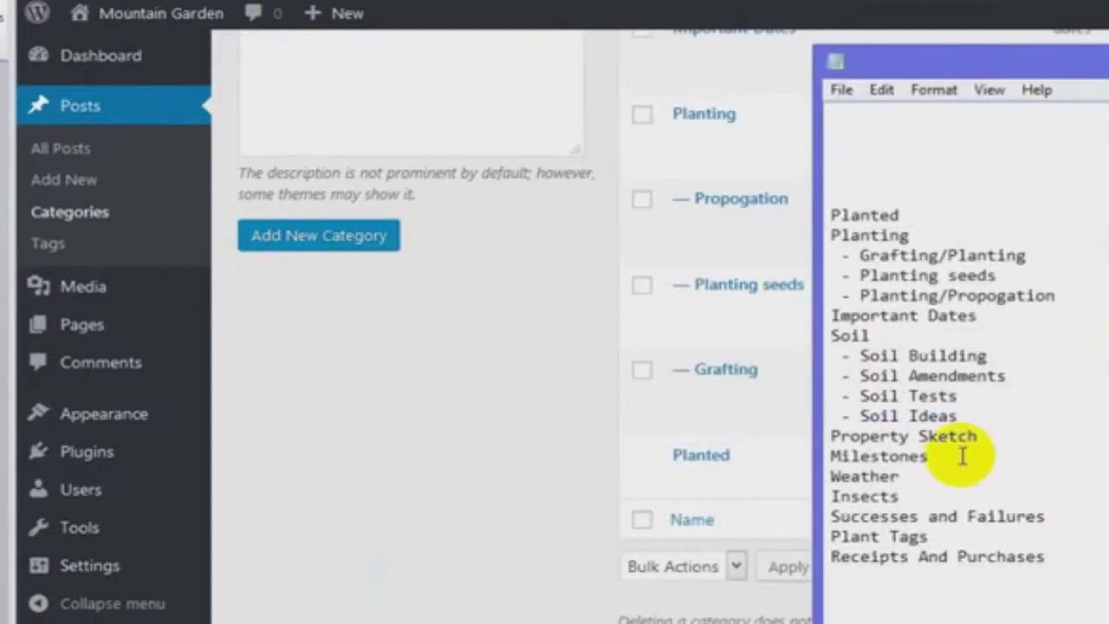
pyautogui.moveTo(929, 537); pyautogui.dragTo(880, 537)
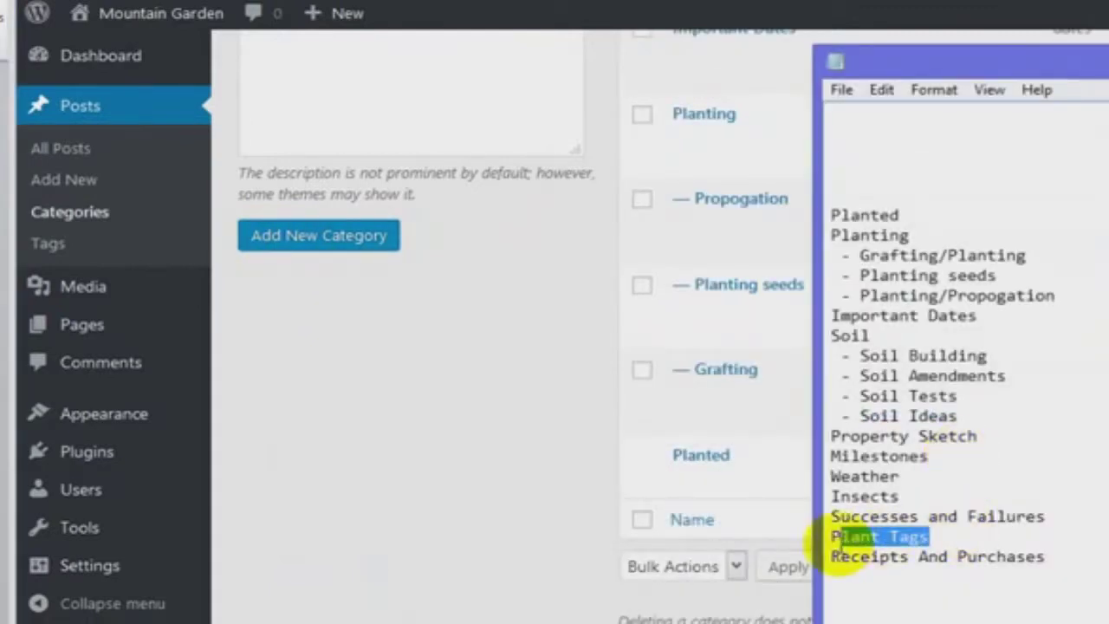
pyautogui.click(577, 520)
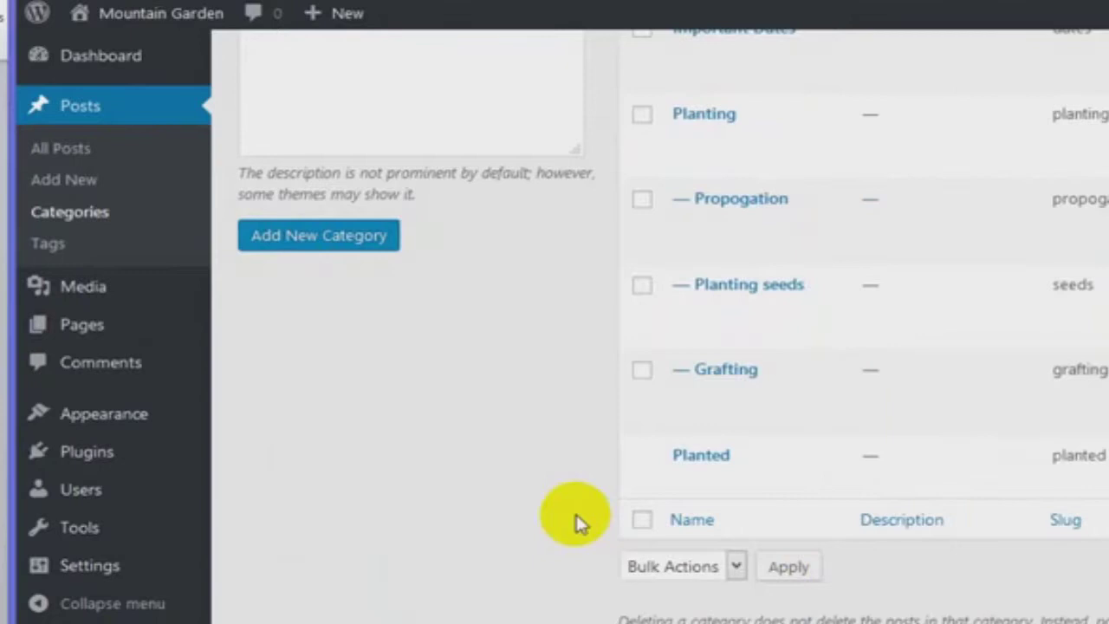
pyautogui.scroll(5, 372, 199)
pyautogui.click(361, 86)
pyautogui.write('Plant Tags')
pyautogui.click(343, 192)
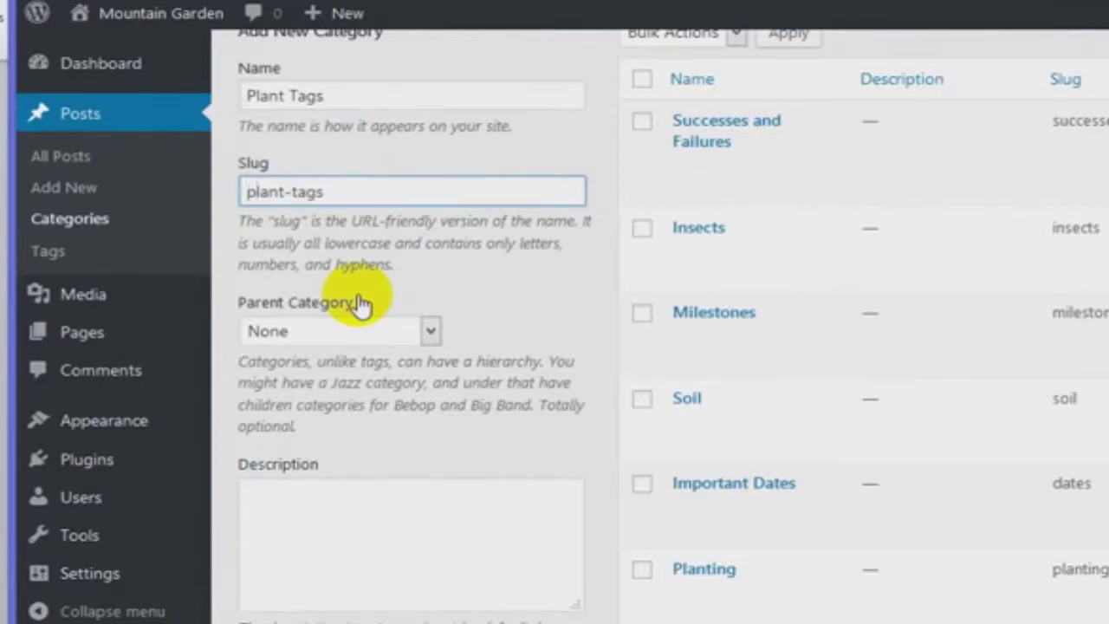
pyautogui.press('Tab')
pyautogui.scroll(-3, 541, 346)
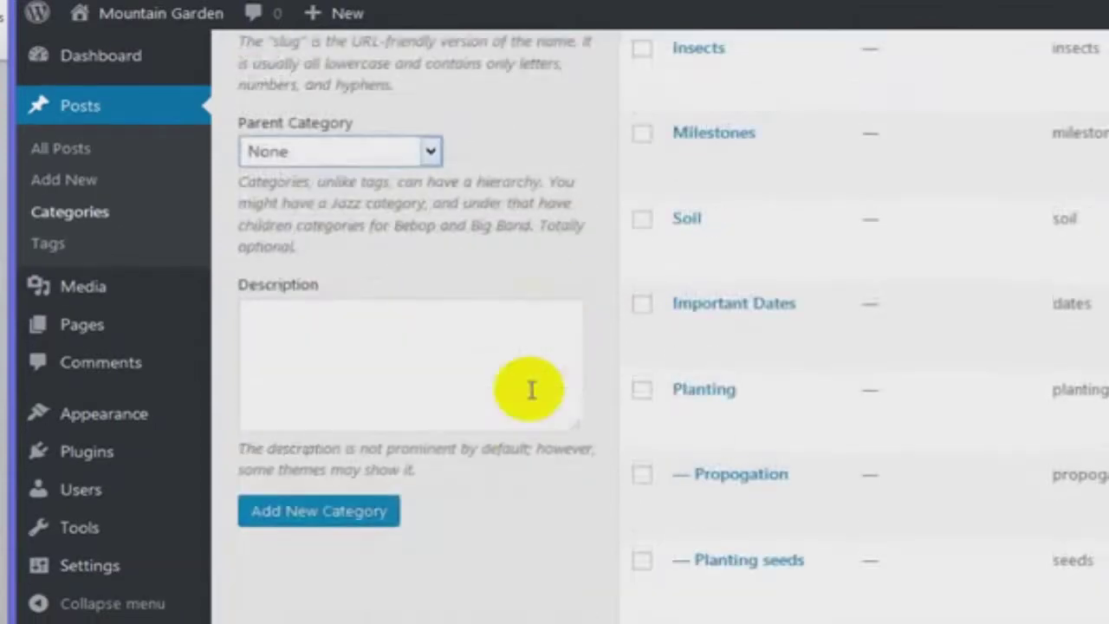
pyautogui.click(308, 468)
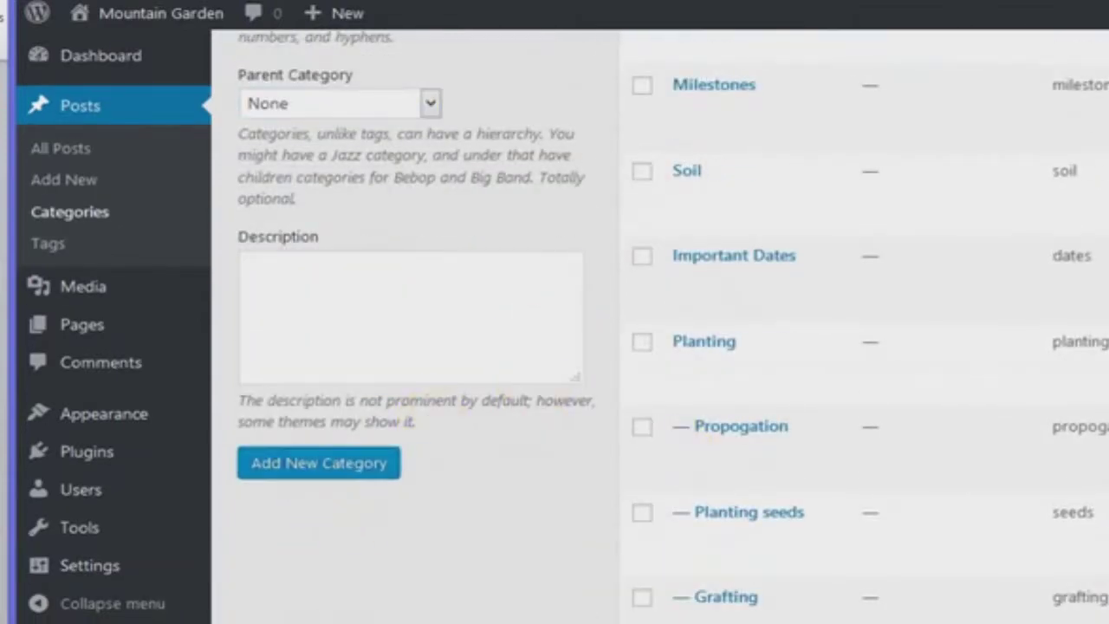
# Switch to the Notepad category list, copy "Receipts And Purchases", and return to the WordPress Categories page.
pyautogui.hotkey('alt', 'Tab')
pyautogui.moveTo(1055, 555); pyautogui.dragTo(817, 586)
pyautogui.hotkey('ctrl', 'c')
pyautogui.click(463, 559)
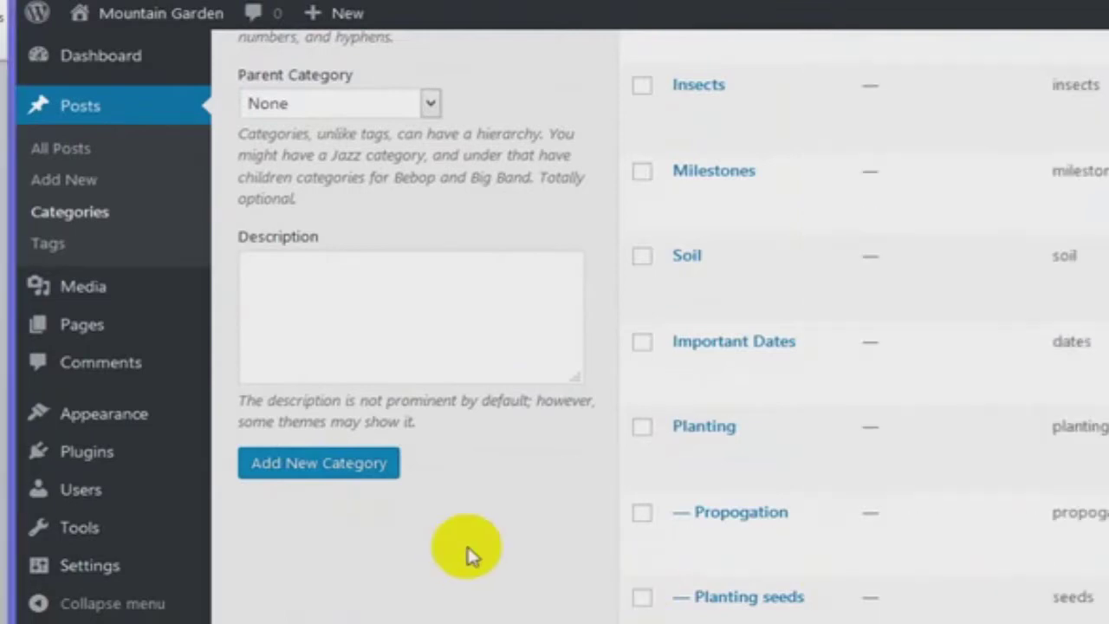
# Add the top-level category "Receipts And Purchases" with the slug "receipts-and-purchases".
pyautogui.scroll(5, 467, 554)
pyautogui.click(300, 208)
pyautogui.hotkey('ctrl', 'v')
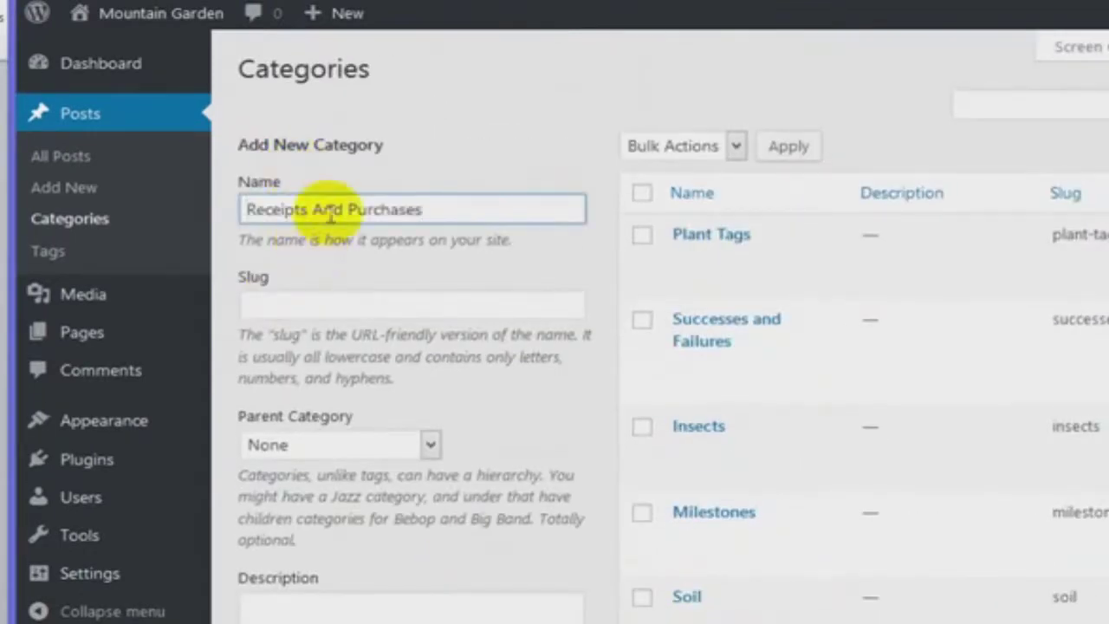
pyautogui.click(362, 207)
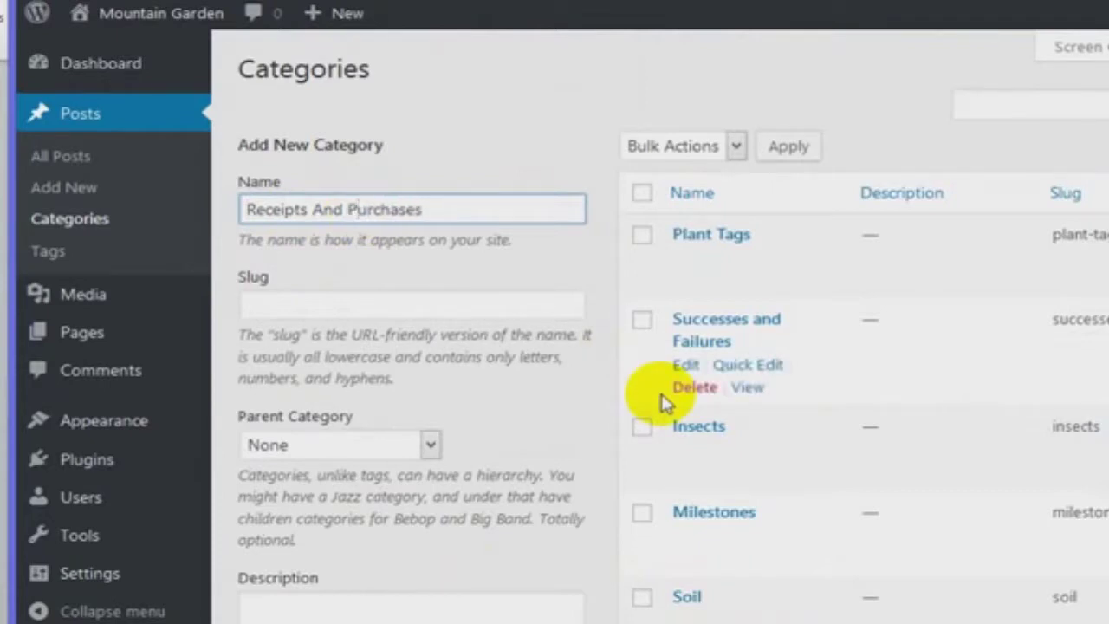
pyautogui.click(433, 304)
pyautogui.hotkey('ctrl', 'v')
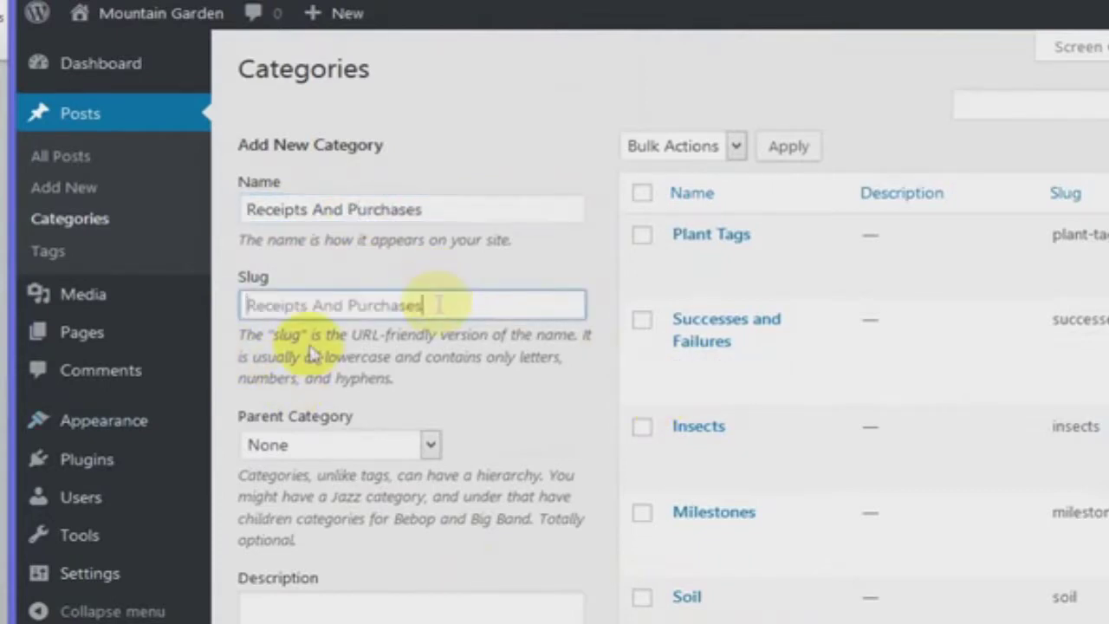
pyautogui.click(350, 308)
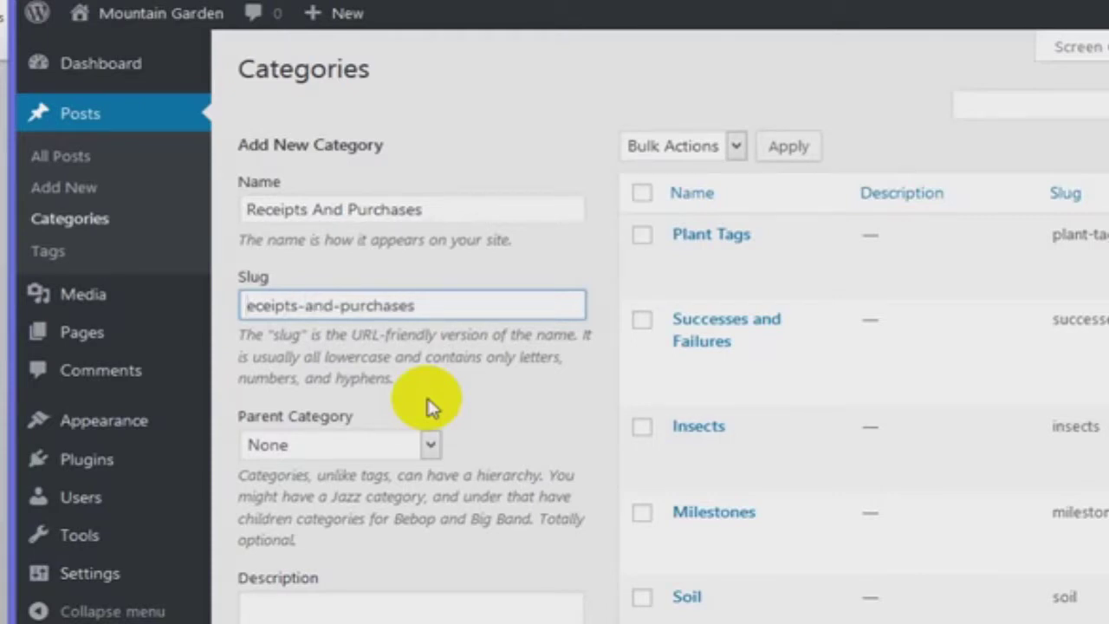
pyautogui.write('r')
pyautogui.scroll(-5, 530, 395)
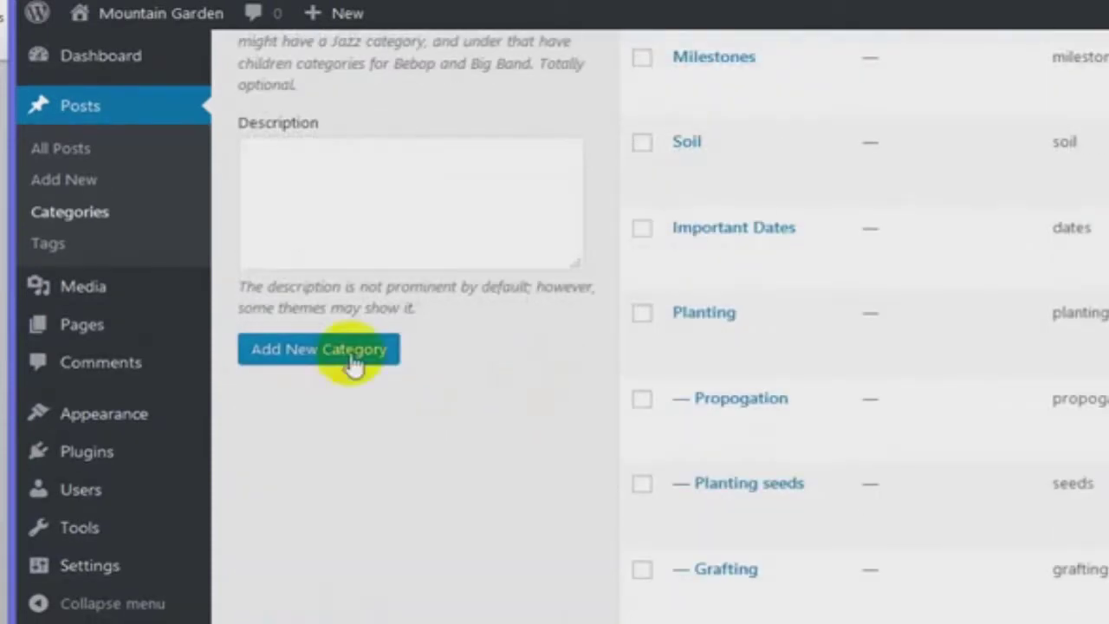
pyautogui.click(352, 349)
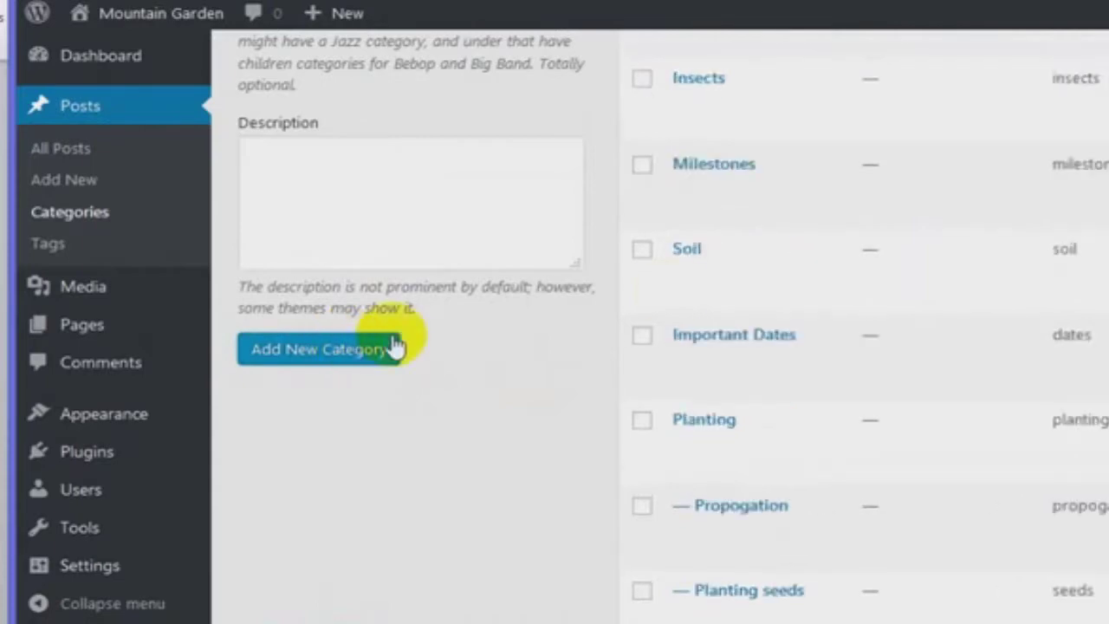
# Review the category list, and check the Categories section of the live Mountain Garden site in a new browser tab.
pyautogui.scroll(-5, 852, 297)
pyautogui.scroll(8, 851, 298)
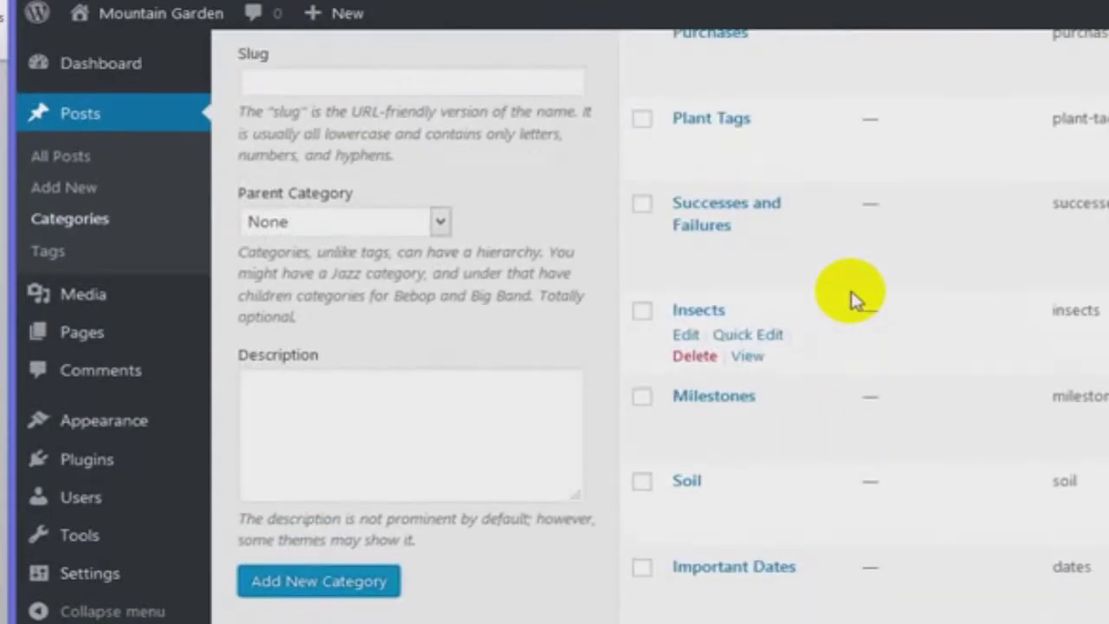
pyautogui.scroll(-4, 851, 297)
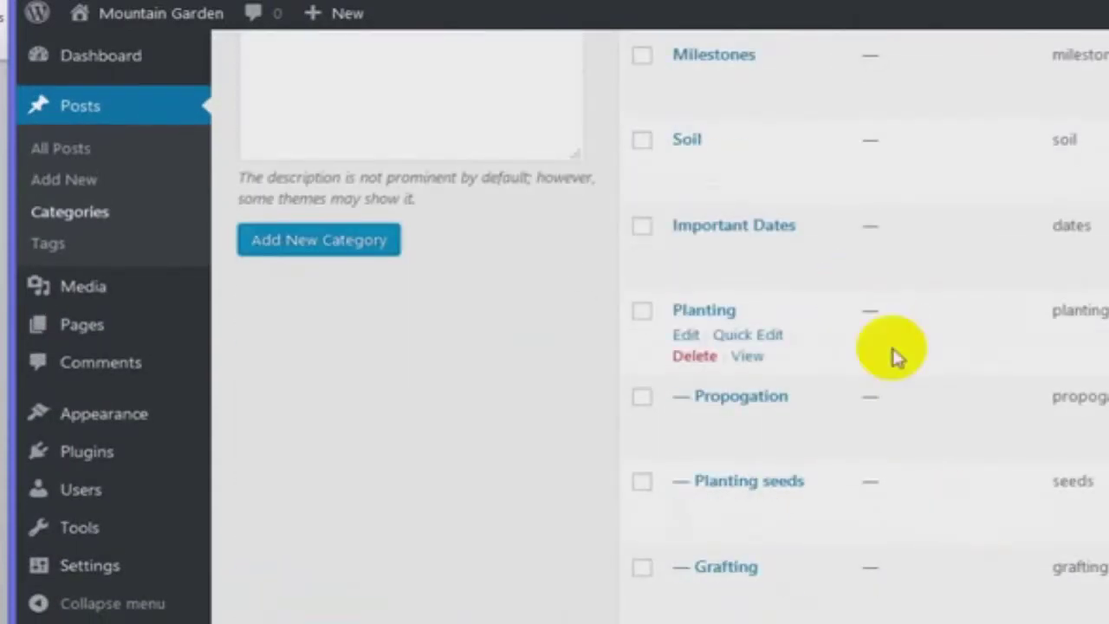
pyautogui.scroll(6, 892, 355)
pyautogui.scroll(1, 892, 354)
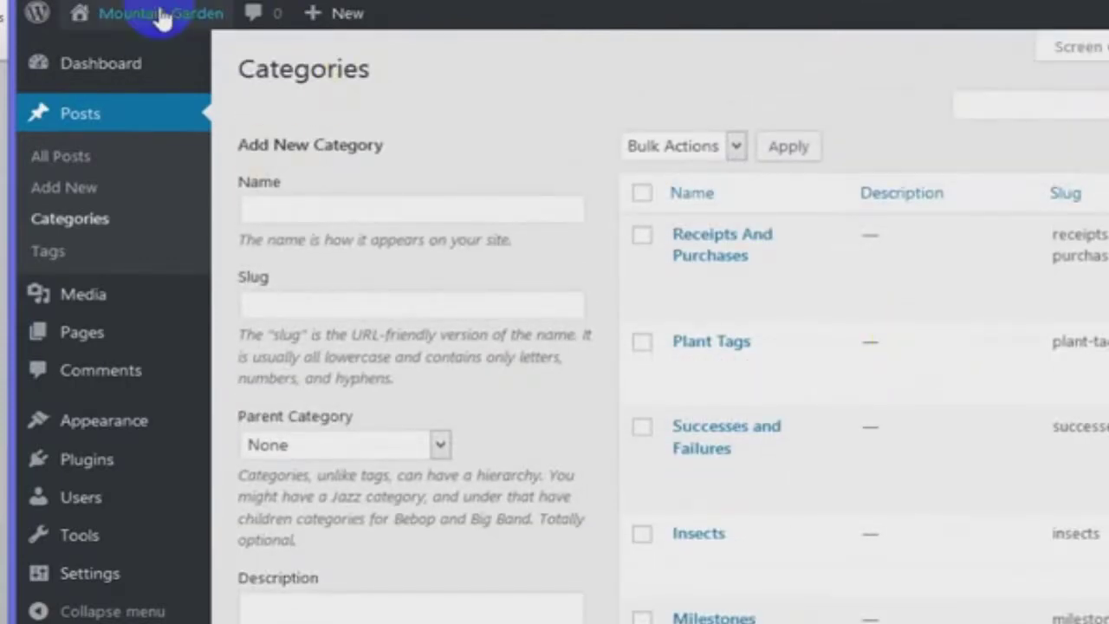
pyautogui.moveTo(160, 13)
pyautogui.rightClick(108, 63)
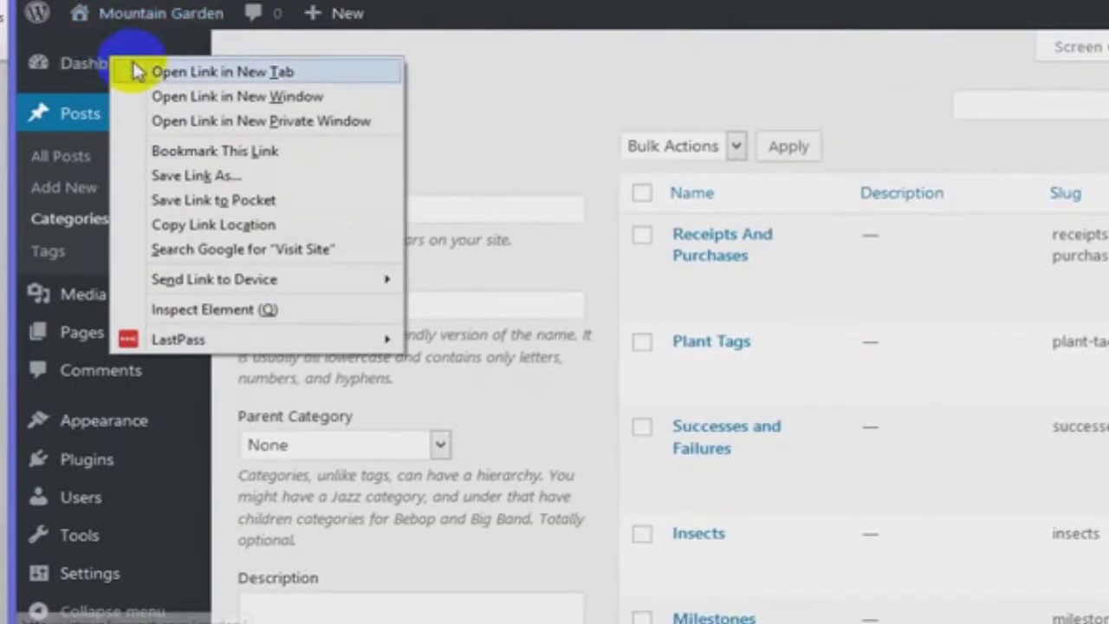
pyautogui.click(136, 69)
pyautogui.hotkey('ctrl', 'Tab')
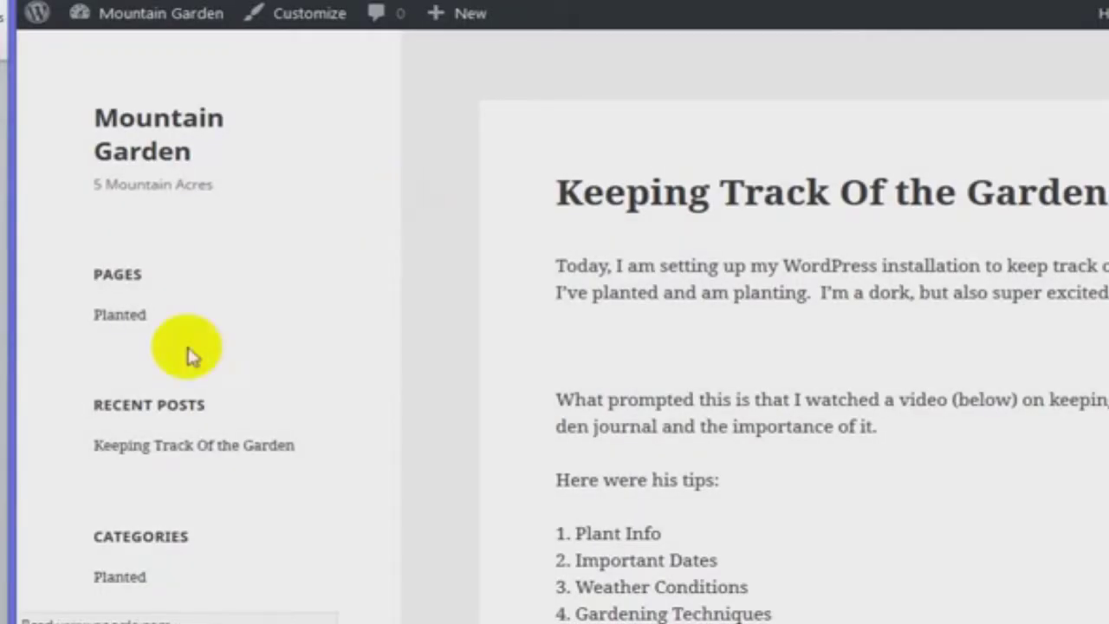
pyautogui.scroll(-1, 208, 361)
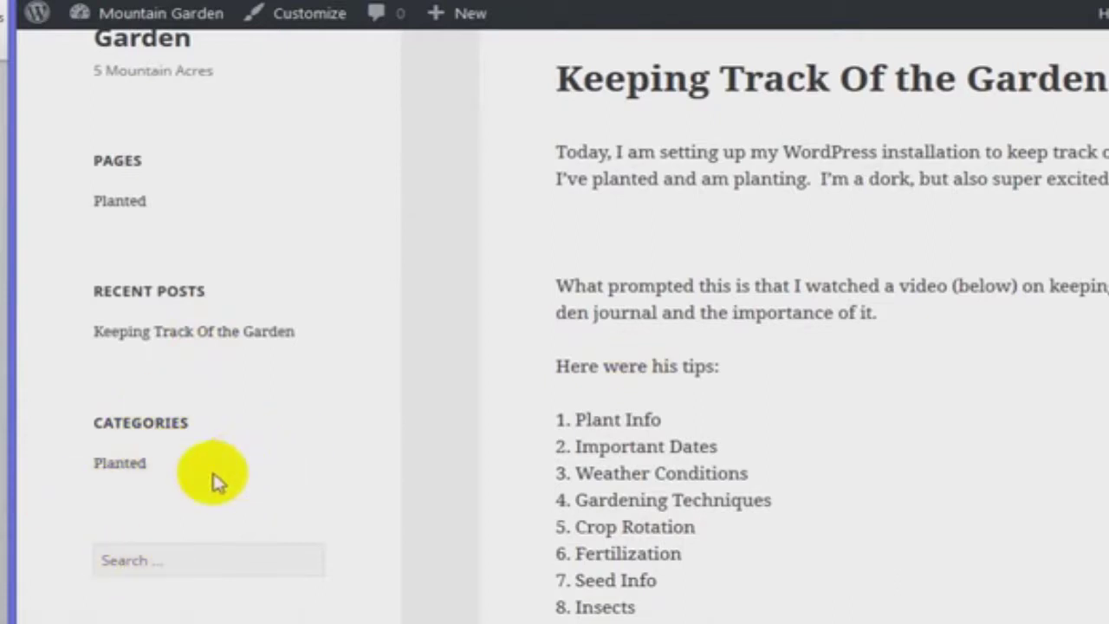
pyautogui.scroll(2, 622, 355)
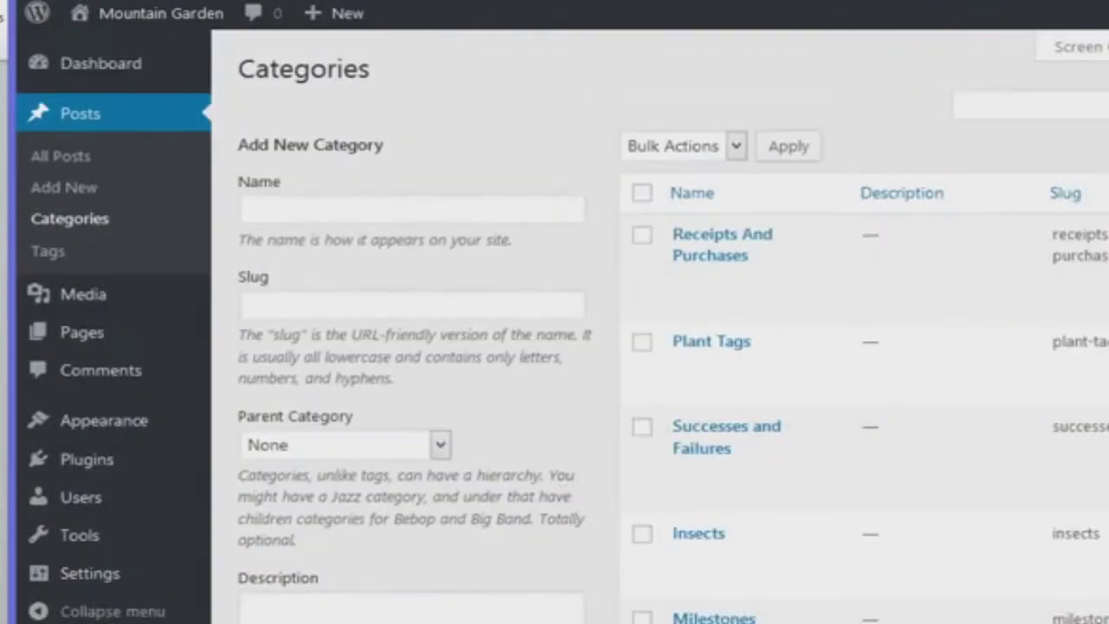
# Create and publish a page titled "Planting", taking the title from the Notepad list.
pyautogui.moveTo(117, 334)
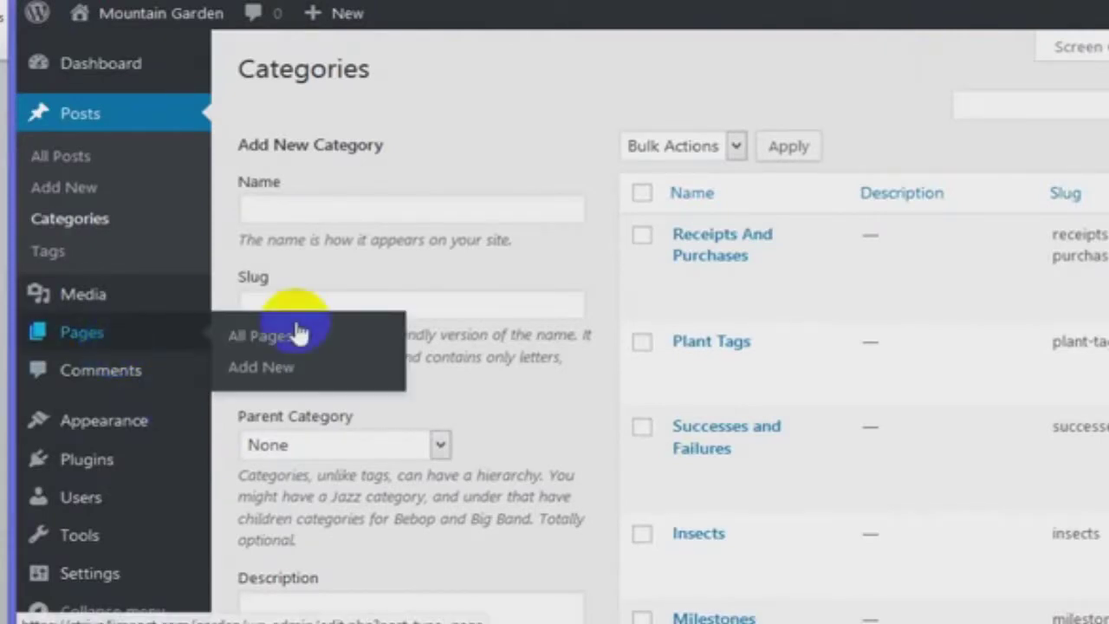
pyautogui.click(285, 340)
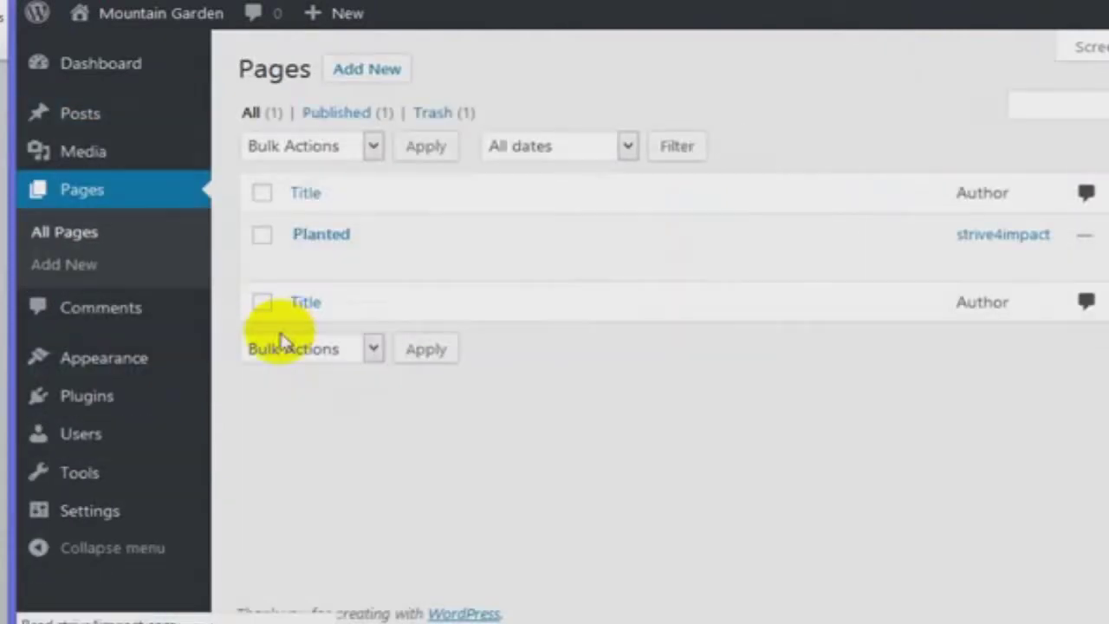
pyautogui.hotkey('alt', 'Tab')
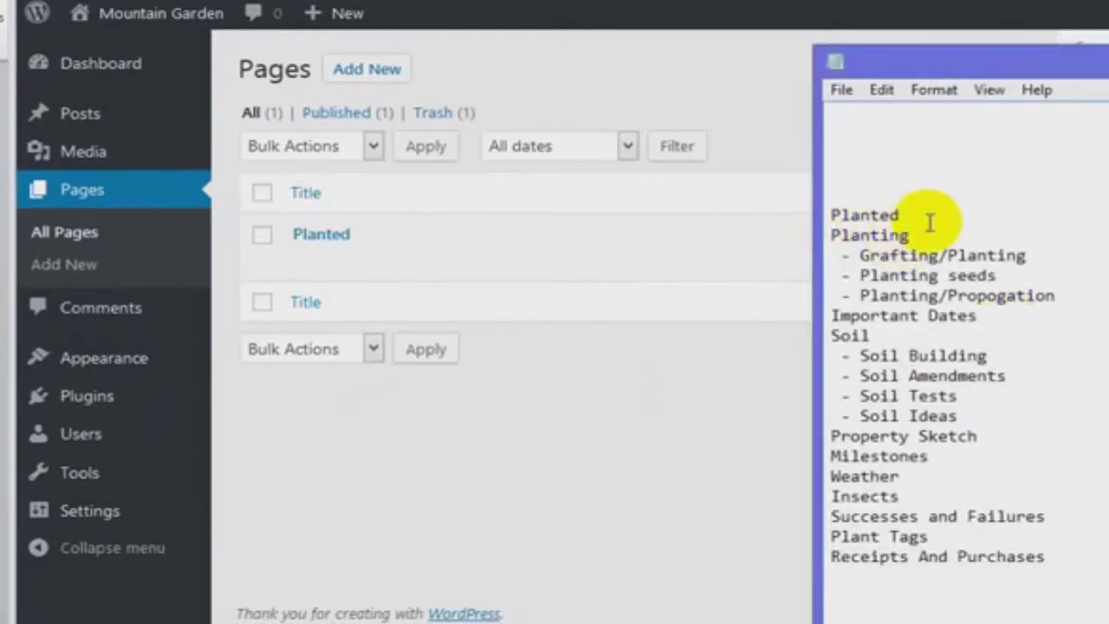
pyautogui.moveTo(925, 235); pyautogui.dragTo(810, 235)
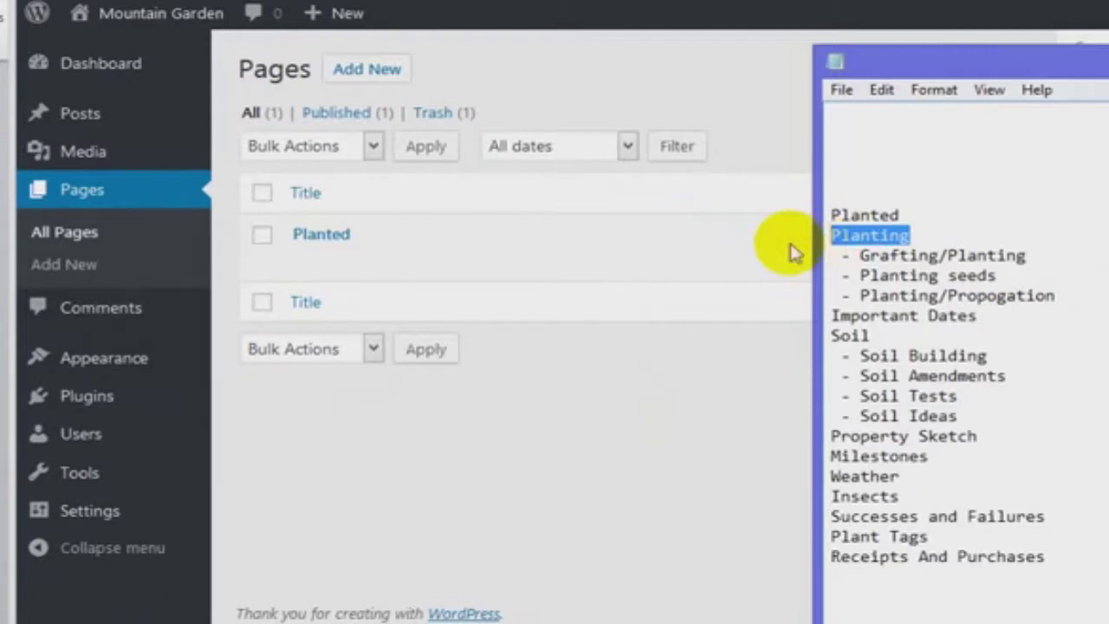
pyautogui.click(395, 76)
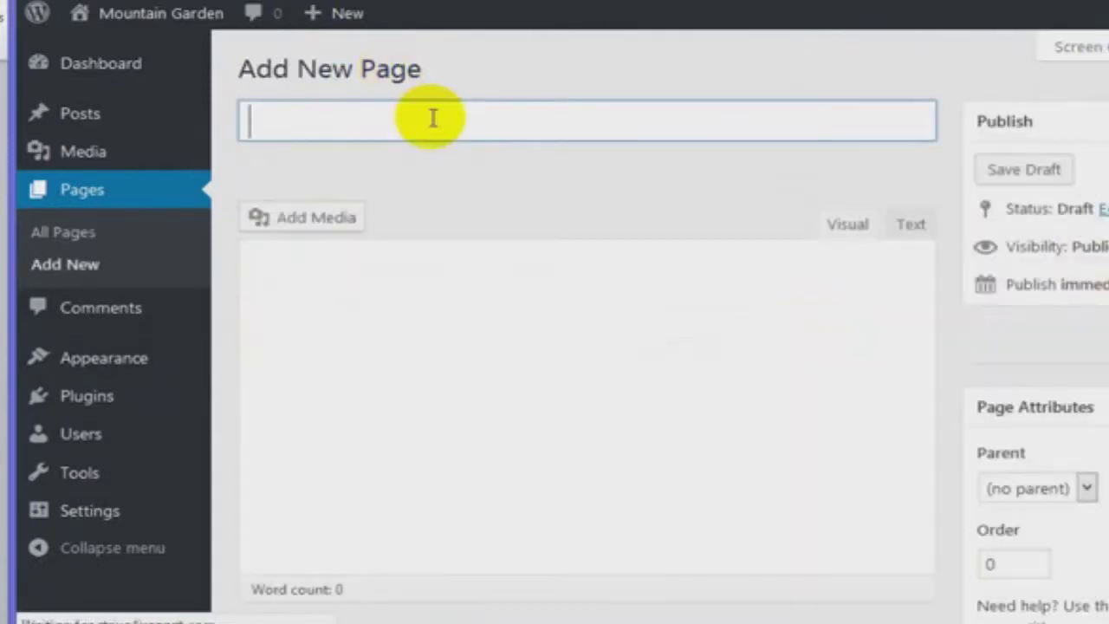
pyautogui.write('Planting')
pyautogui.press('Tab')
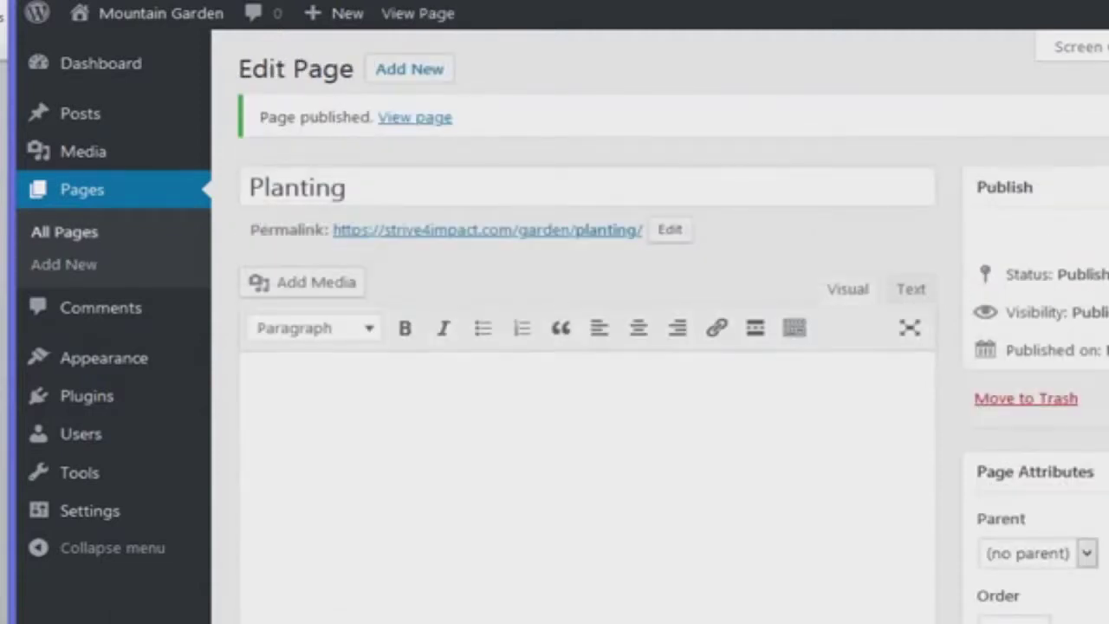
# Create and publish a page titled "Grafting", copying the title from the Grafting/Planting entry in the Notepad list.
pyautogui.hotkey('alt', 'Tab')
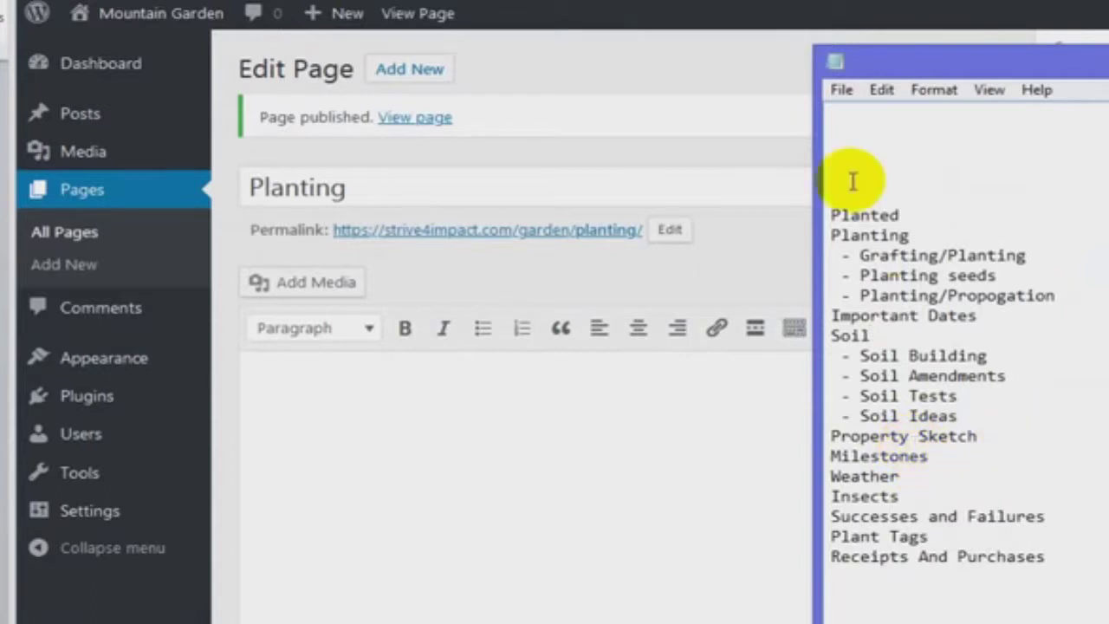
pyautogui.click(100, 193)
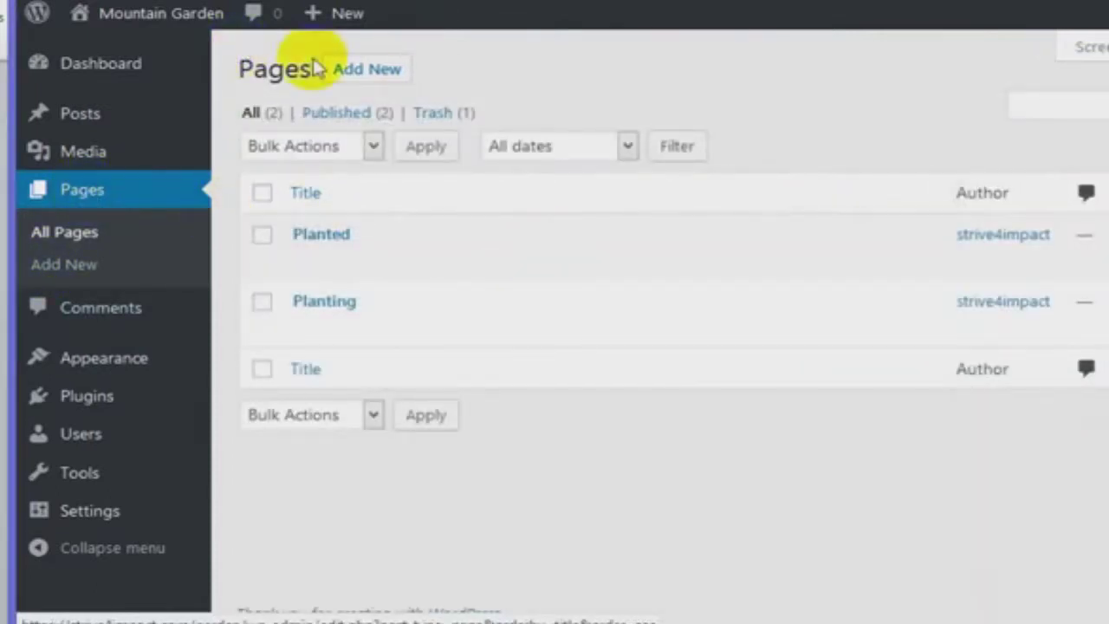
pyautogui.click(368, 71)
pyautogui.hotkey('alt', 'Tab')
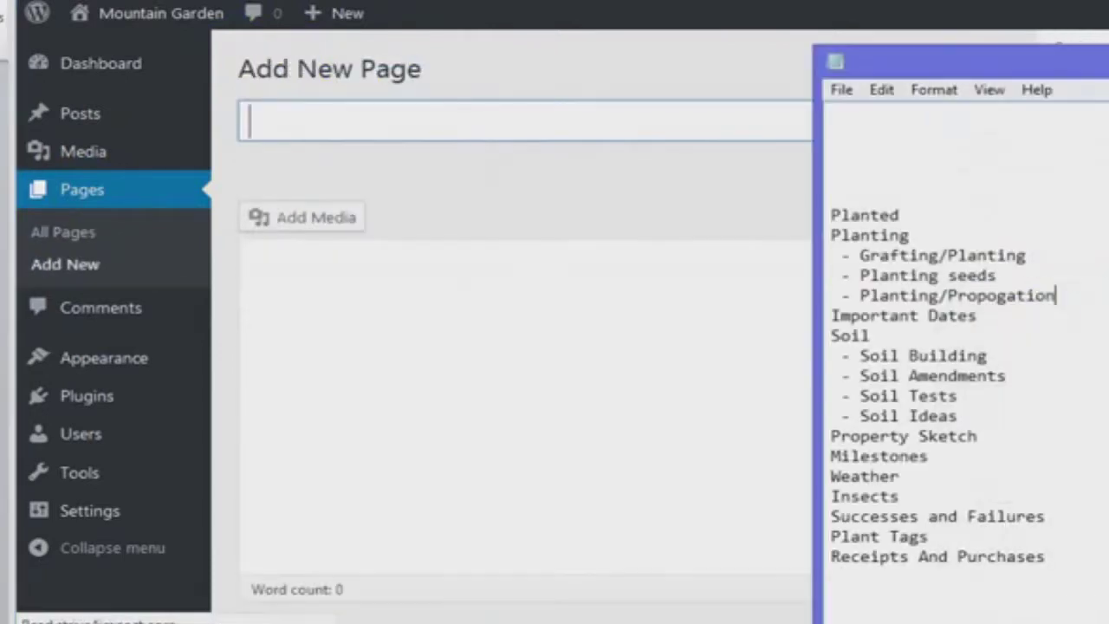
pyautogui.moveTo(861, 276); pyautogui.dragTo(937, 254)
pyautogui.hotkey('ctrl', 'c')
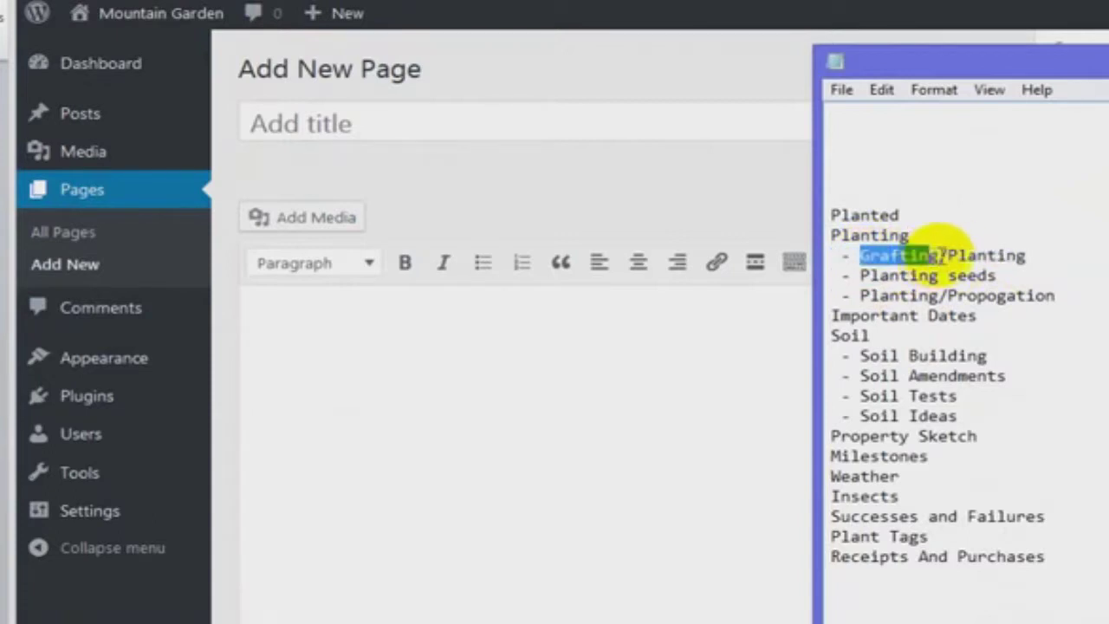
pyautogui.click(331, 121)
pyautogui.hotkey('ctrl', 'v')
pyautogui.hotkey('alt', 'Tab')
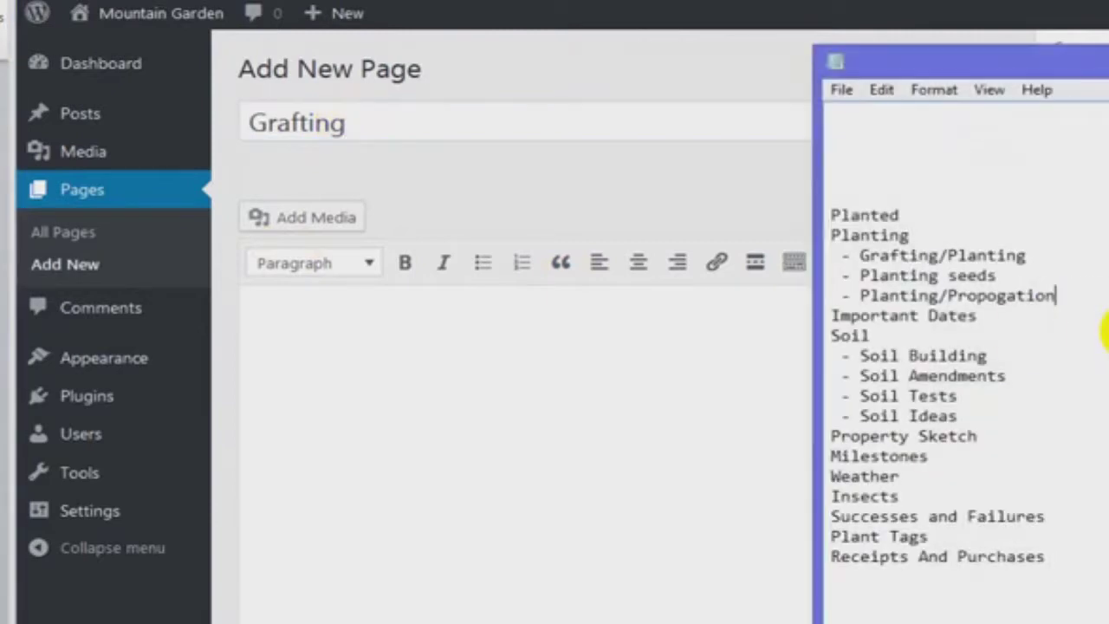
pyautogui.click(533, 194)
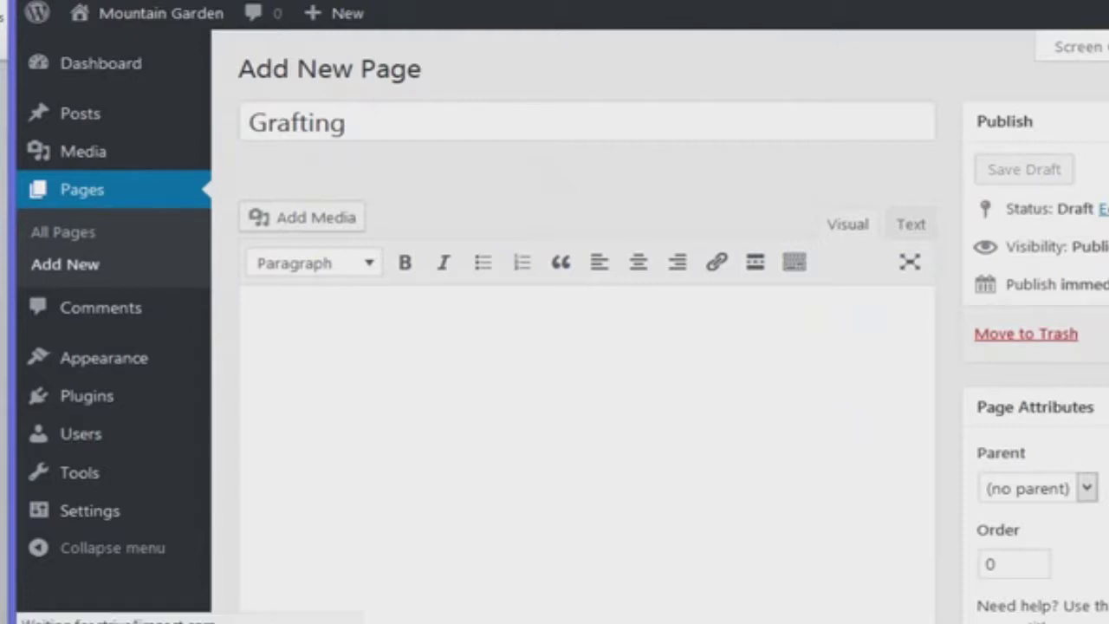
# Create and publish a page titled "Planting seeds", copying the title from the Notepad list.
pyautogui.hotkey('alt', 'Tab')
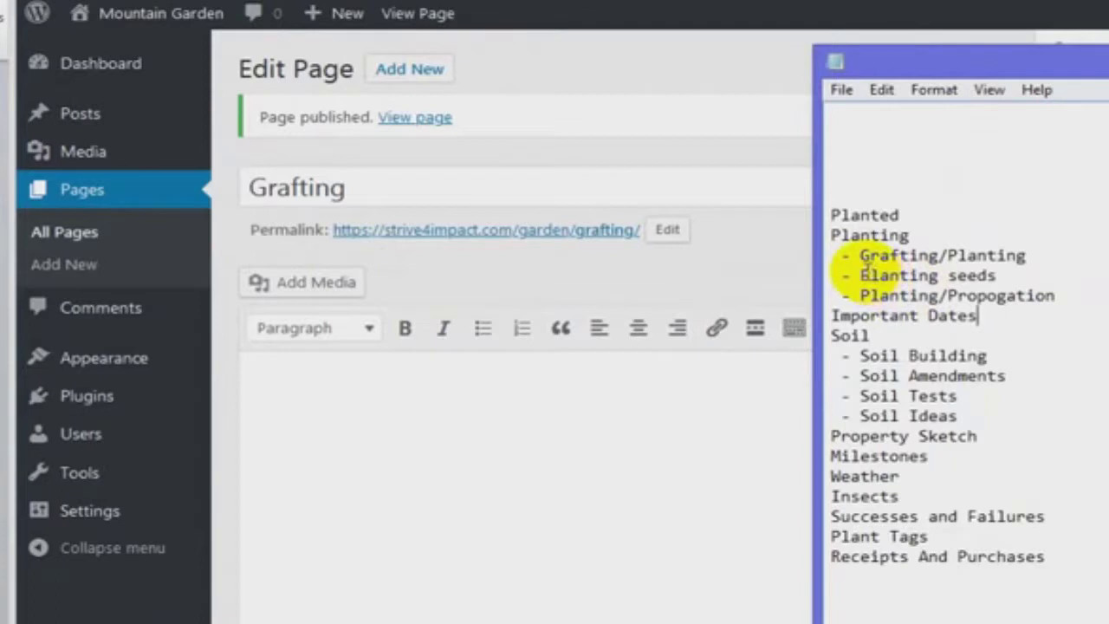
pyautogui.moveTo(859, 274); pyautogui.dragTo(941, 277)
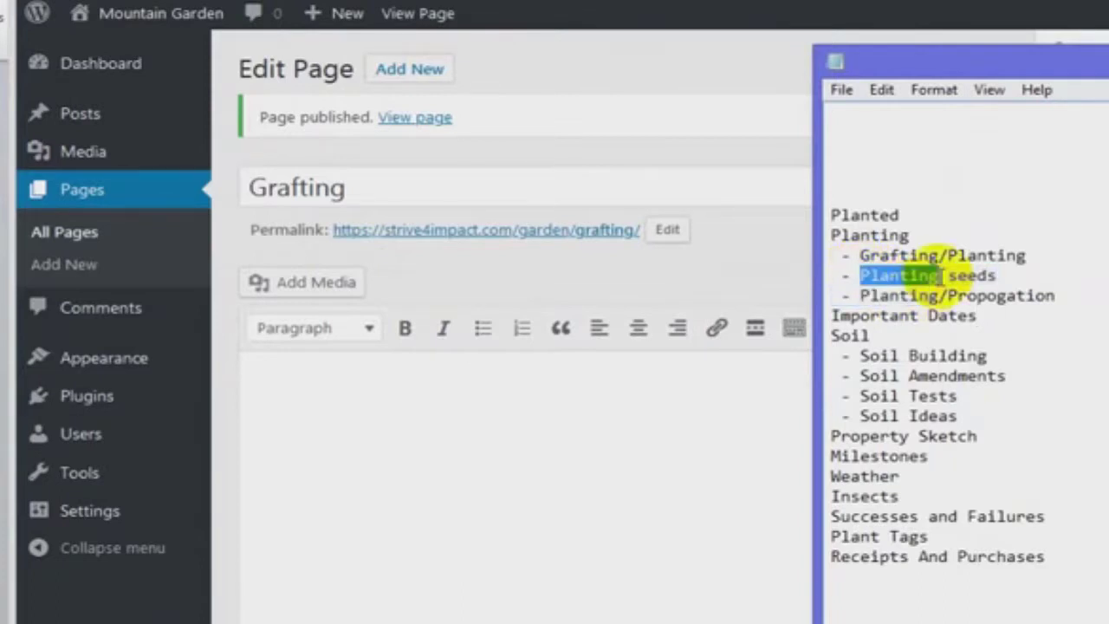
pyautogui.click(1022, 277)
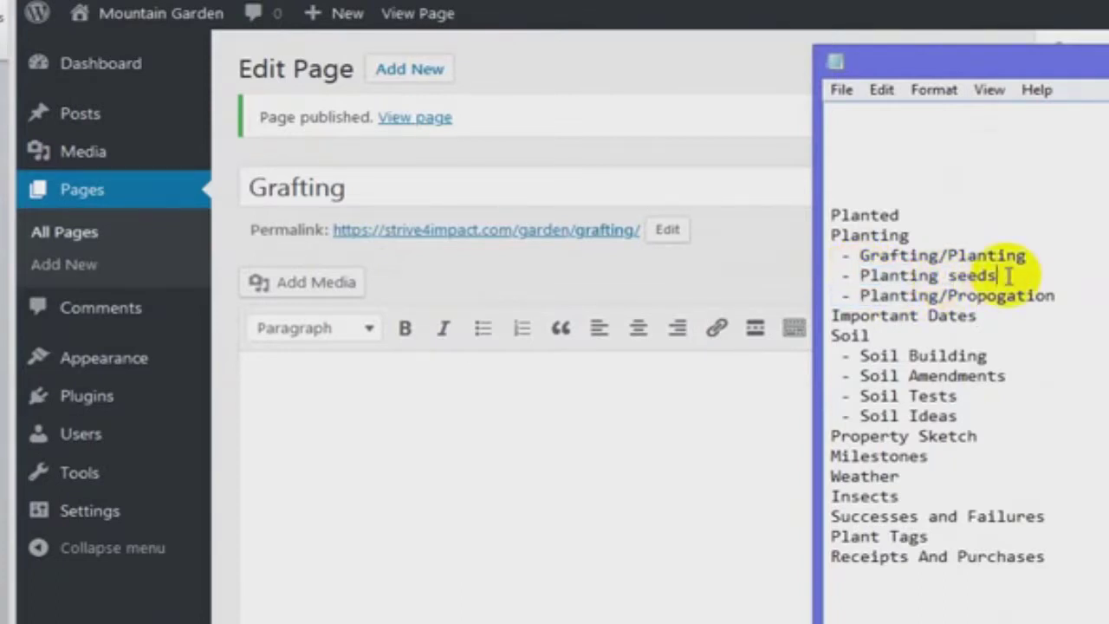
pyautogui.keyDown('shift'); pyautogui.click(859, 275); pyautogui.keyUp('shift')
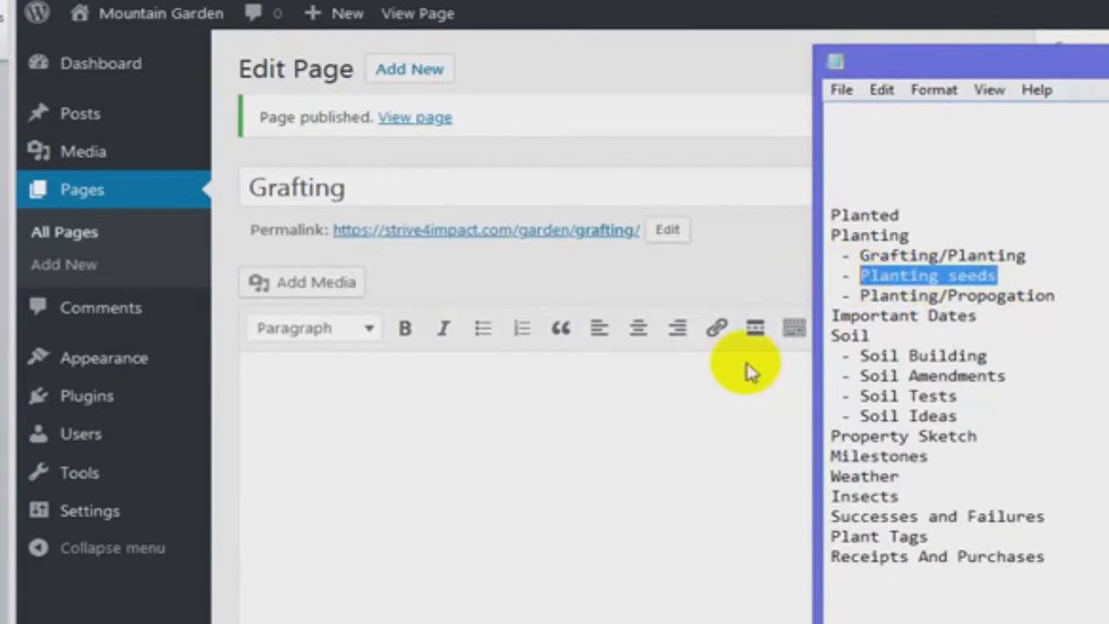
pyautogui.click(580, 152)
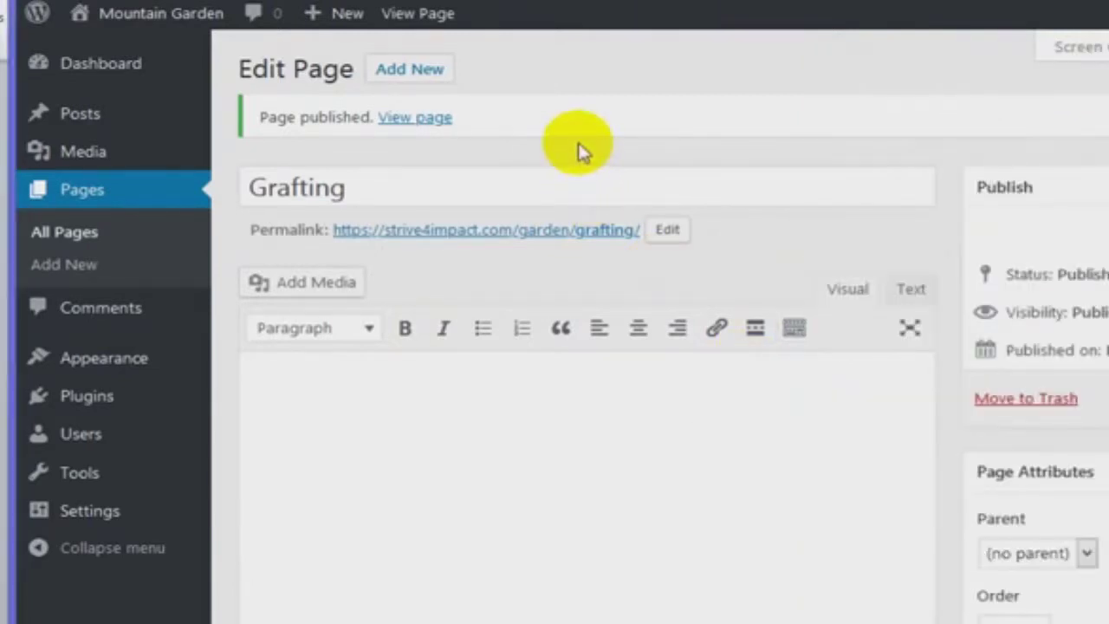
pyautogui.click(87, 192)
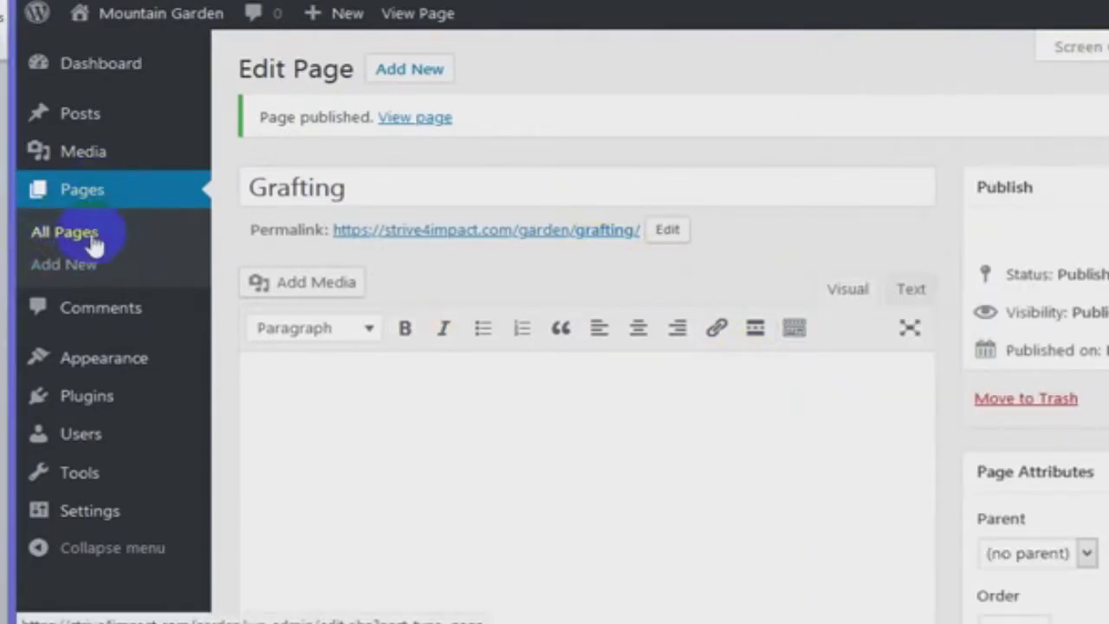
pyautogui.click(75, 265)
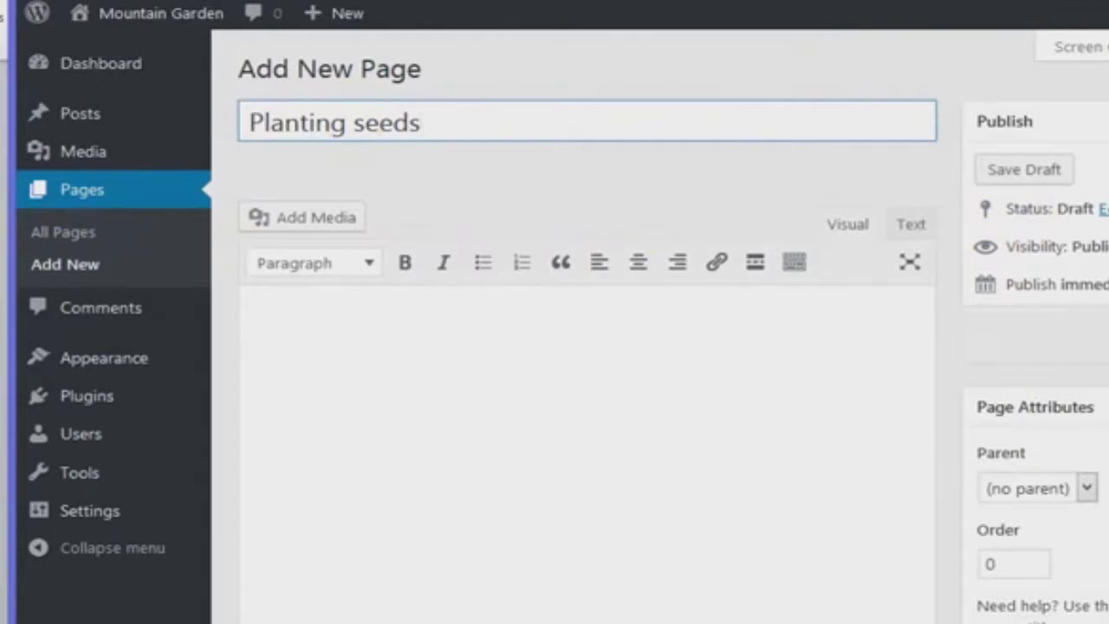
pyautogui.press('Tab')
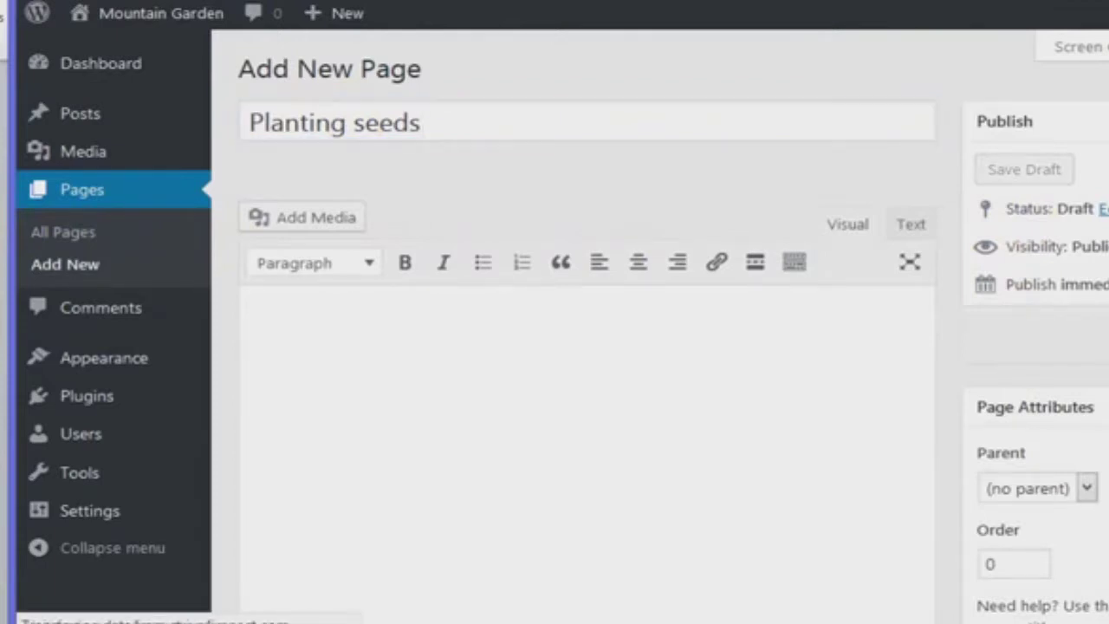
# Look through the planned entries in the Notepad list and copy "Important Dates".
pyautogui.hotkey('alt', 'Tab')
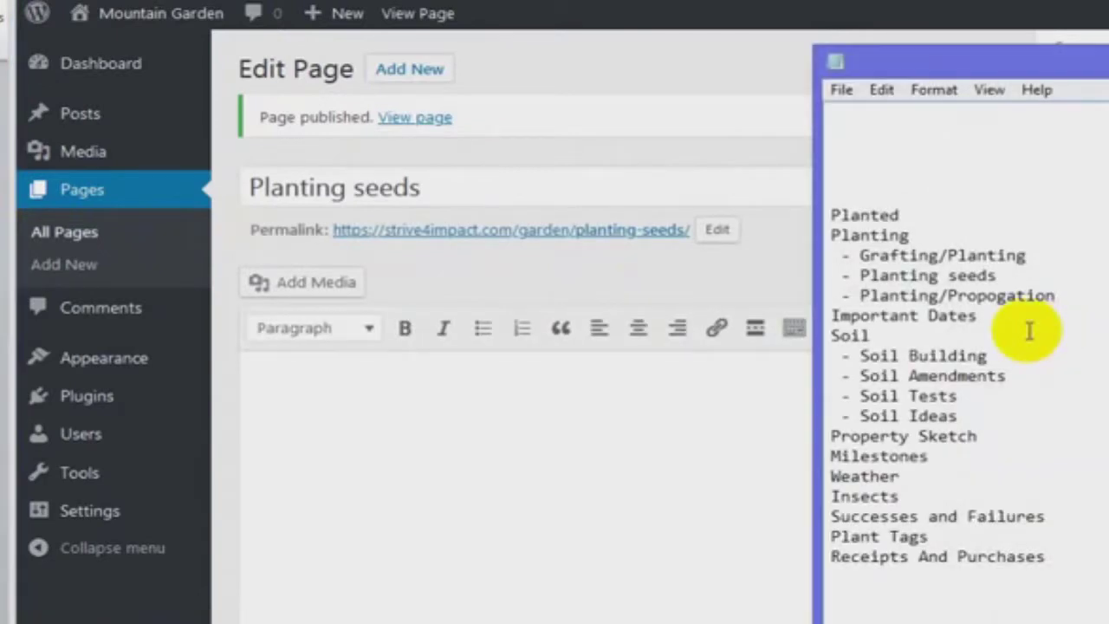
pyautogui.moveTo(860, 295); pyautogui.dragTo(944, 298)
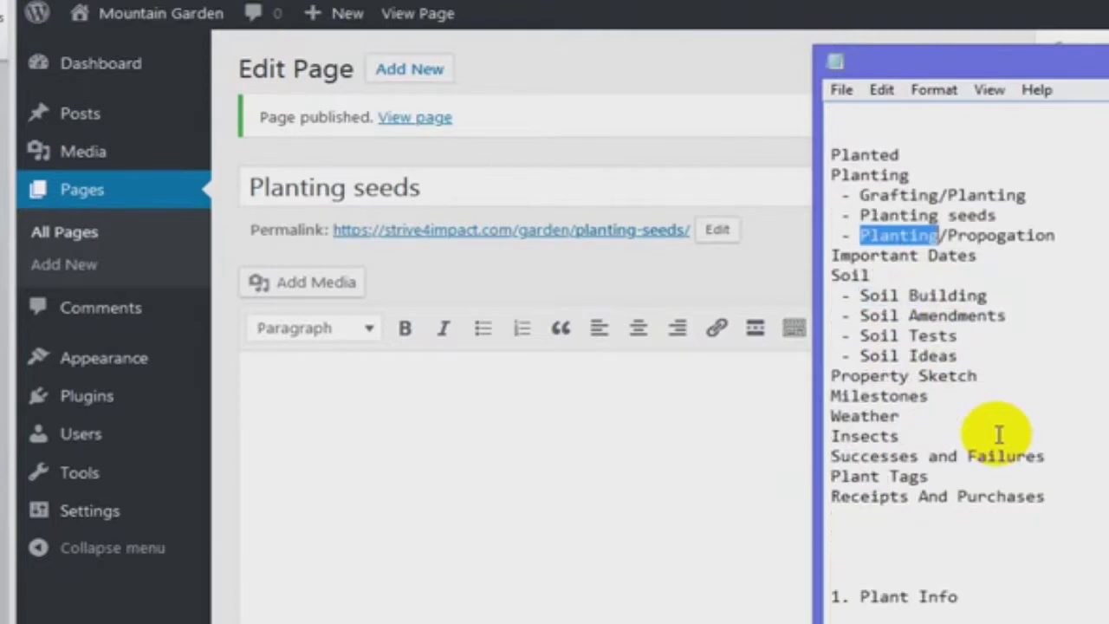
pyautogui.scroll(1, 996, 436)
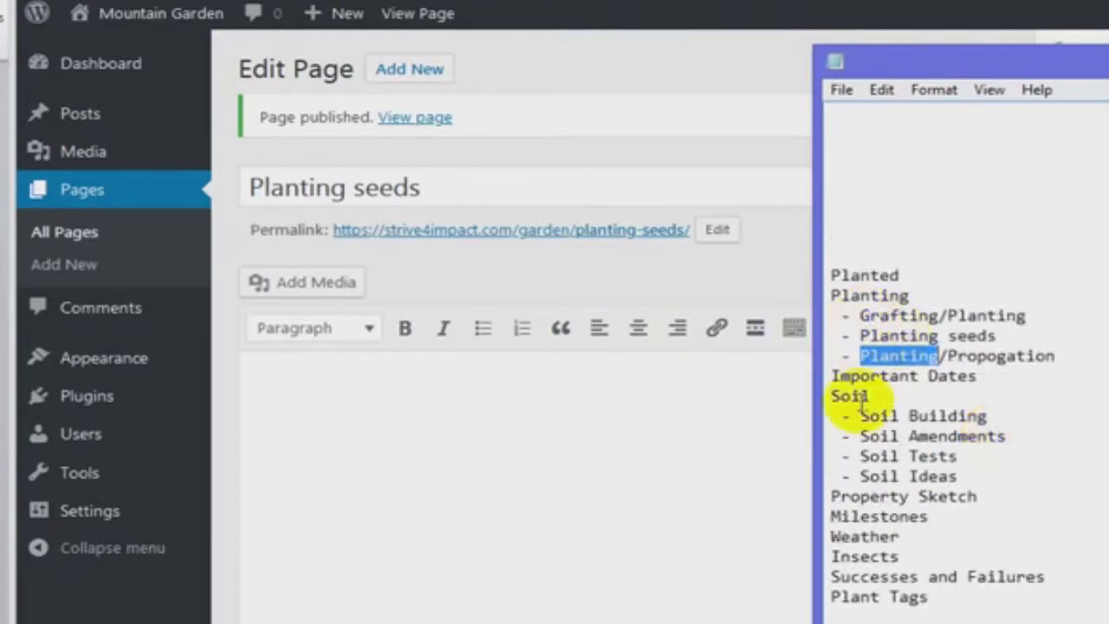
pyautogui.scroll(-2, 884, 448)
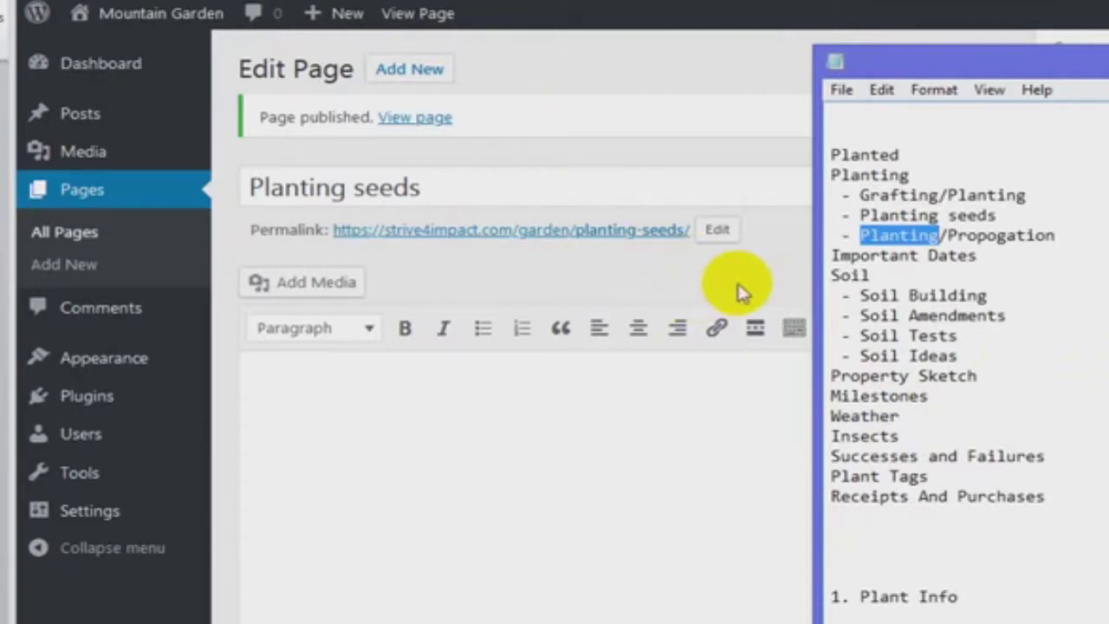
pyautogui.moveTo(983, 255); pyautogui.dragTo(827, 258)
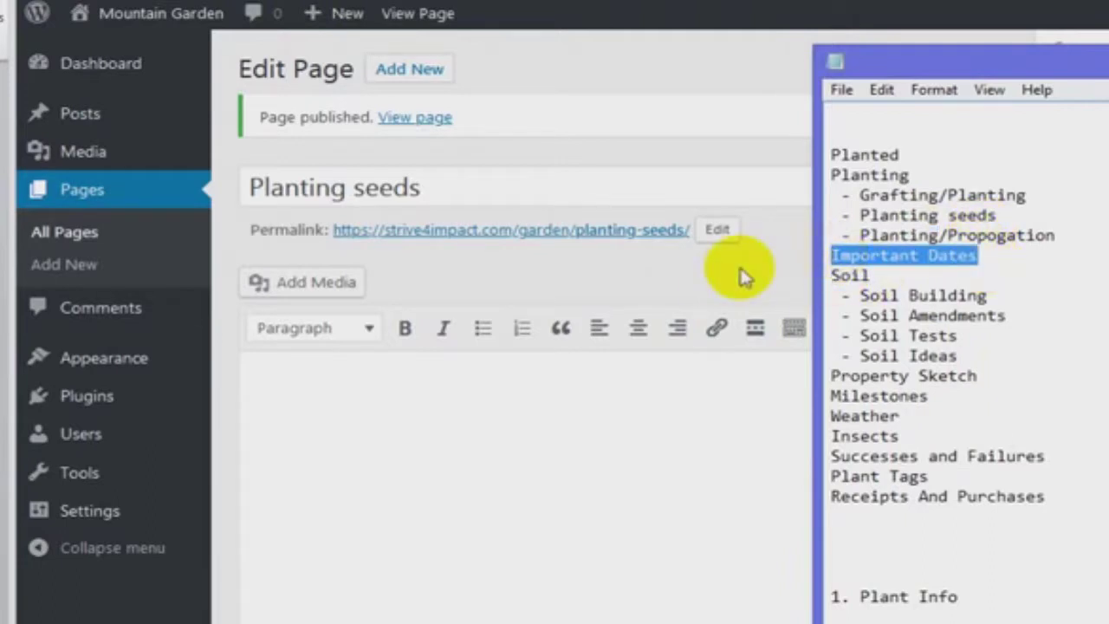
pyautogui.click(678, 303)
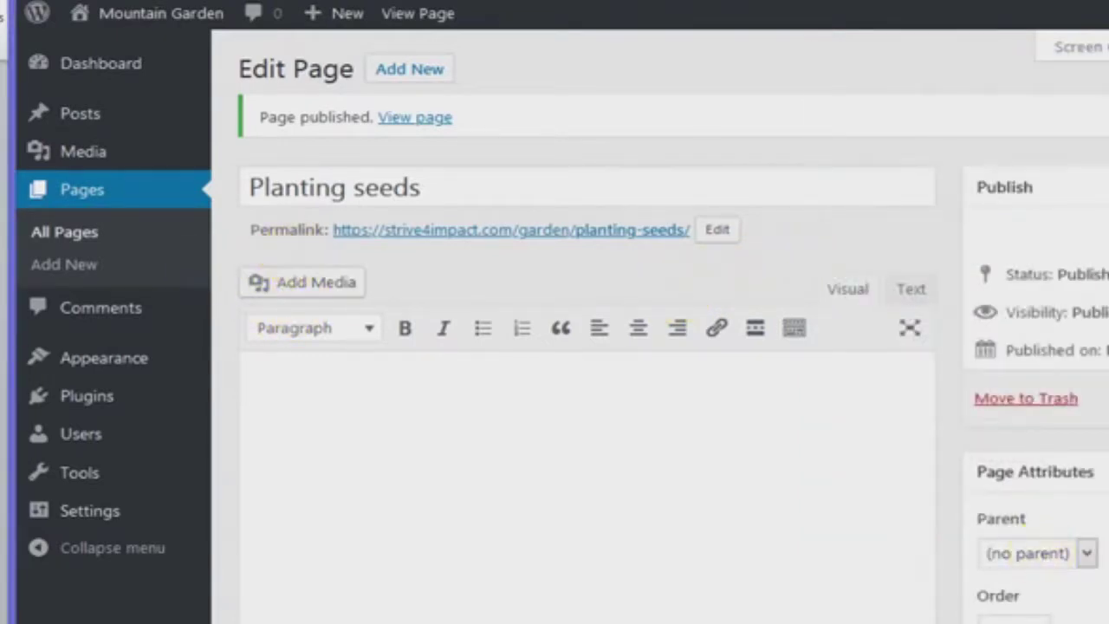
pyautogui.hotkey('alt', 'Tab')
pyautogui.click(979, 255)
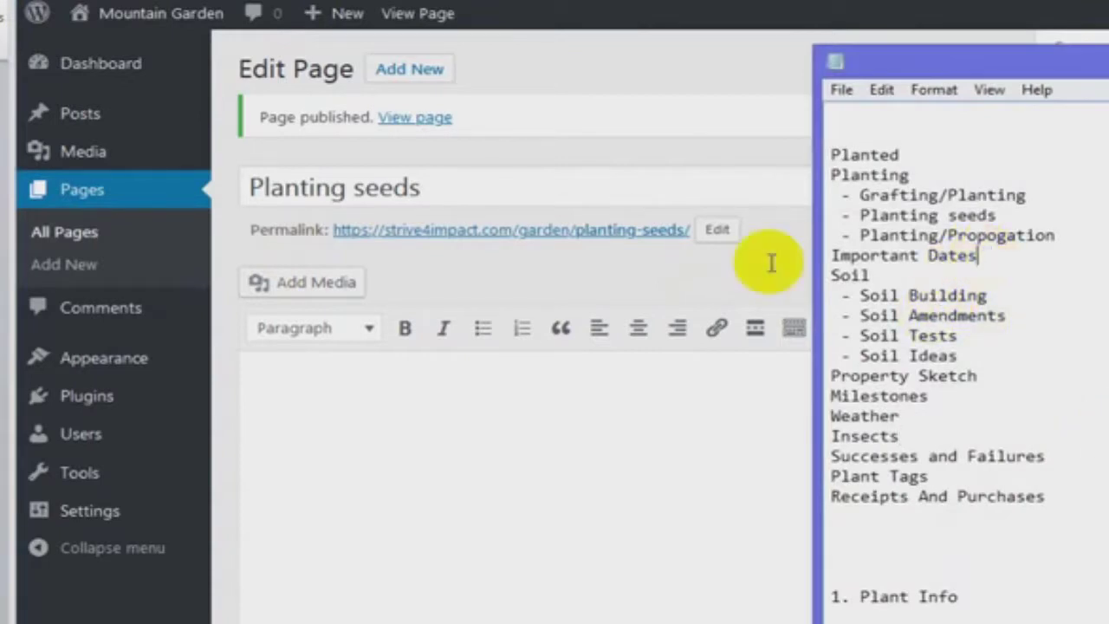
pyautogui.hotkey('shift', 'Home')
pyautogui.hotkey('ctrl', 'c')
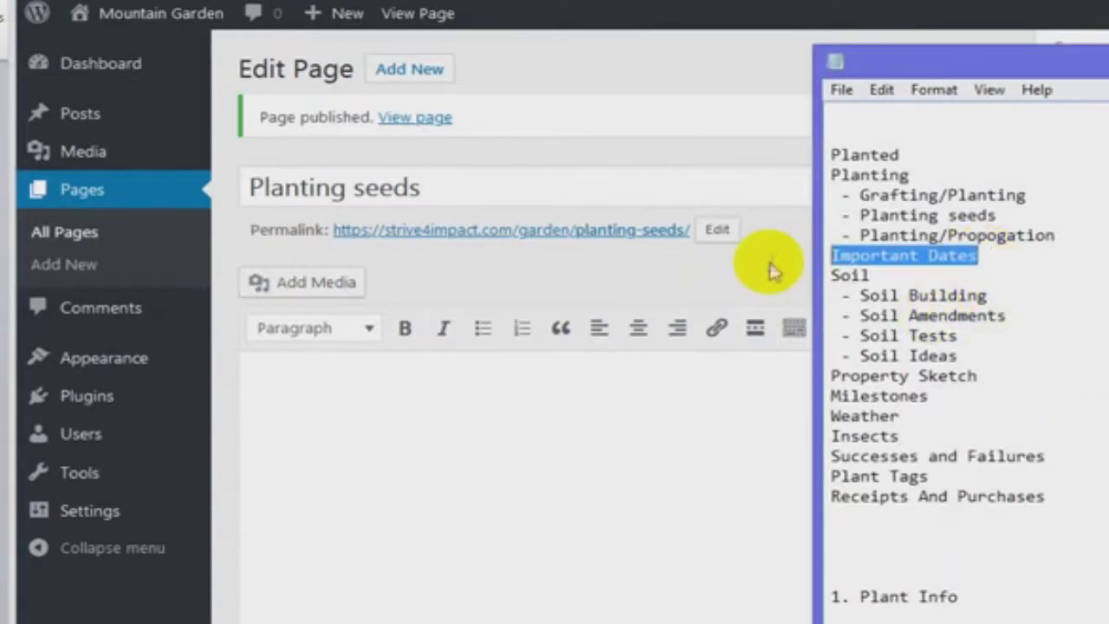
# Create and publish a WordPress page titled "Important Dates" using the copied text.
pyautogui.click(424, 69)
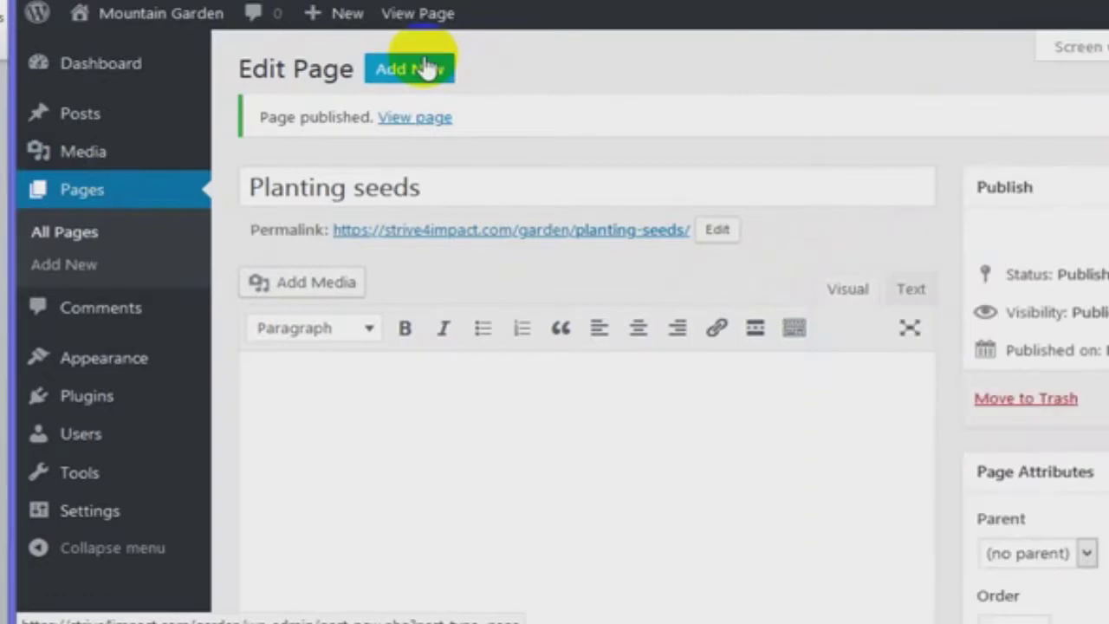
pyautogui.hotkey('ctrl', 'v')
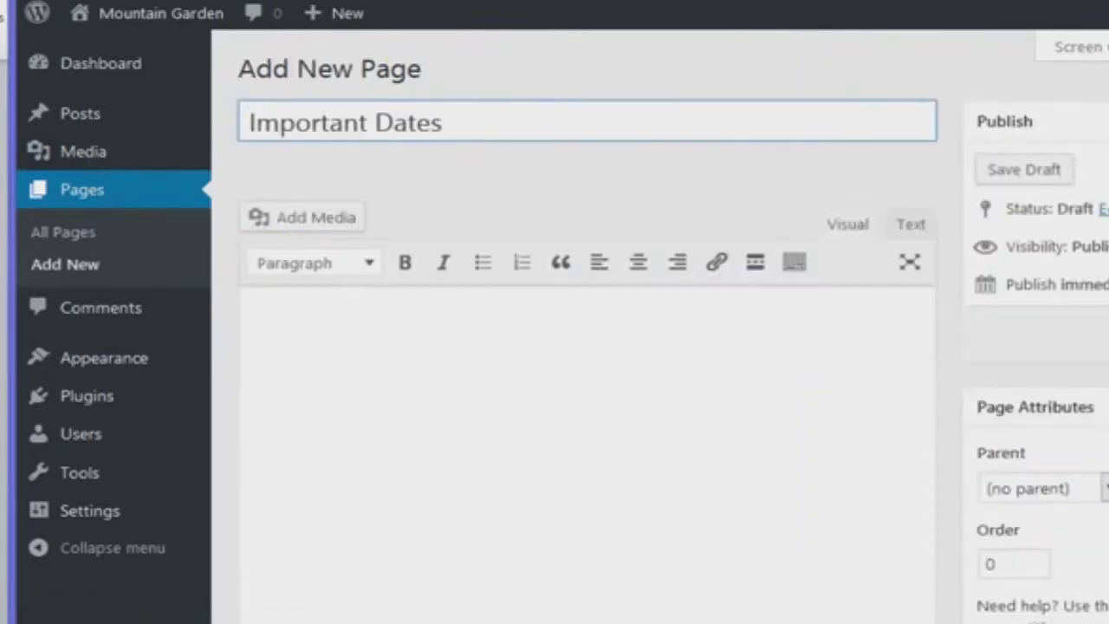
pyautogui.press('Return')
# Create and publish a page titled "Soil" without a parent, following the next entry in the Notepad list.
pyautogui.hotkey('alt', 'Tab')
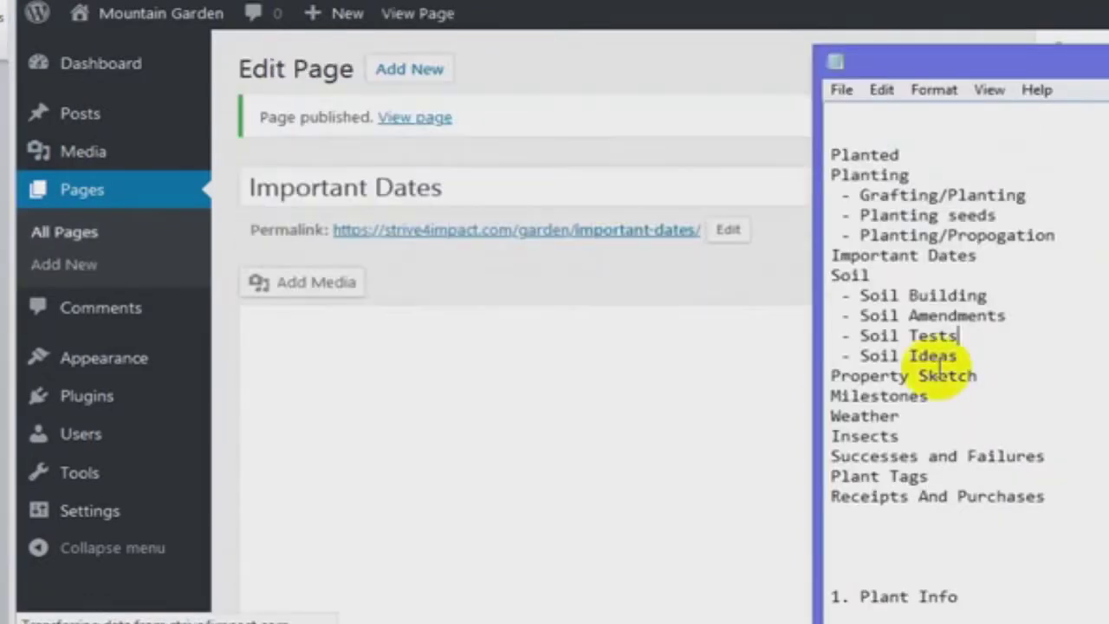
pyautogui.doubleClick(832, 274)
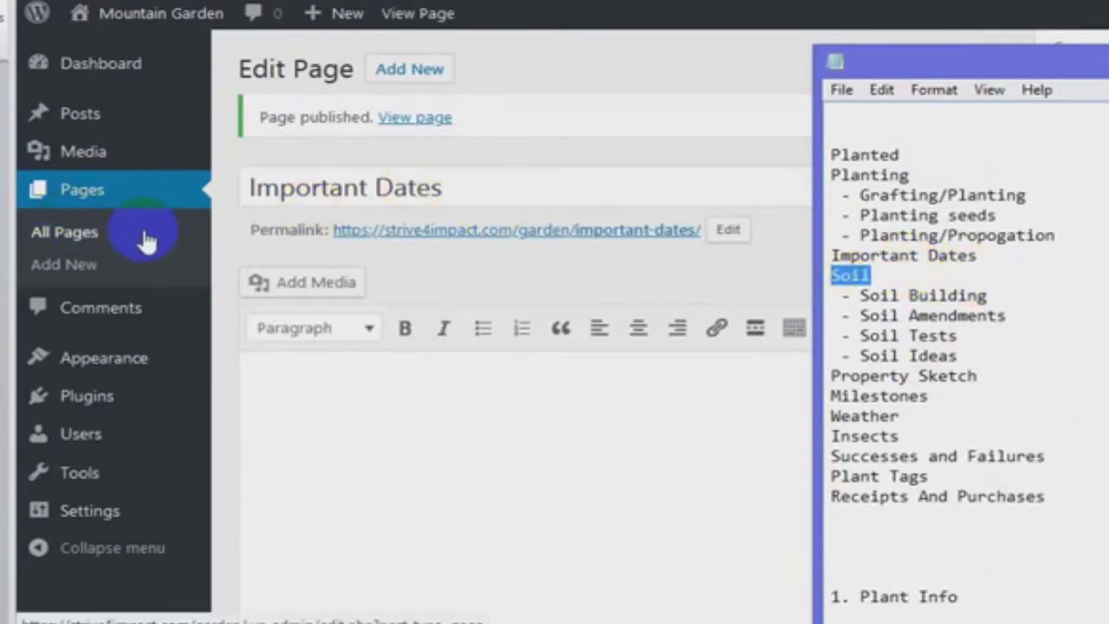
pyautogui.click(619, 156)
pyautogui.click(55, 185)
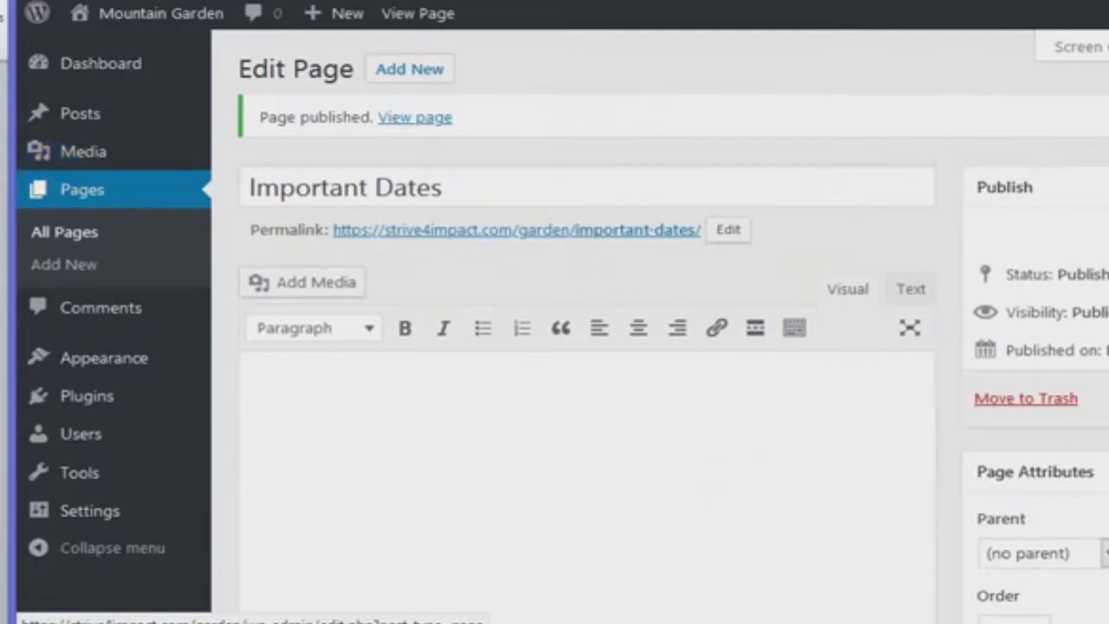
pyautogui.click(989, 547)
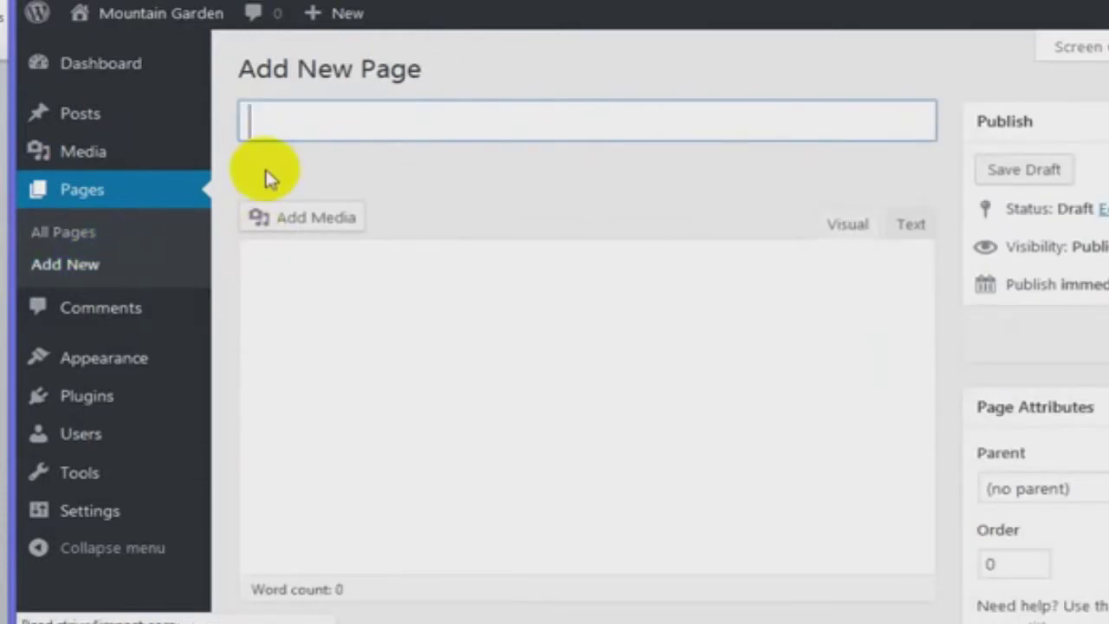
pyautogui.write('Soil')
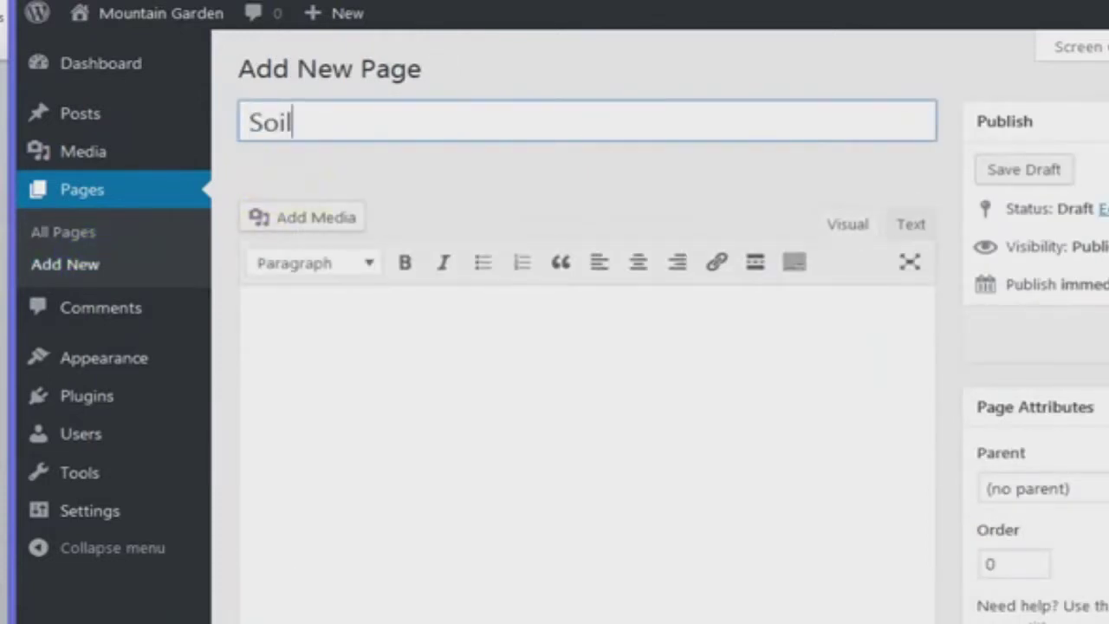
pyautogui.press('Tab')
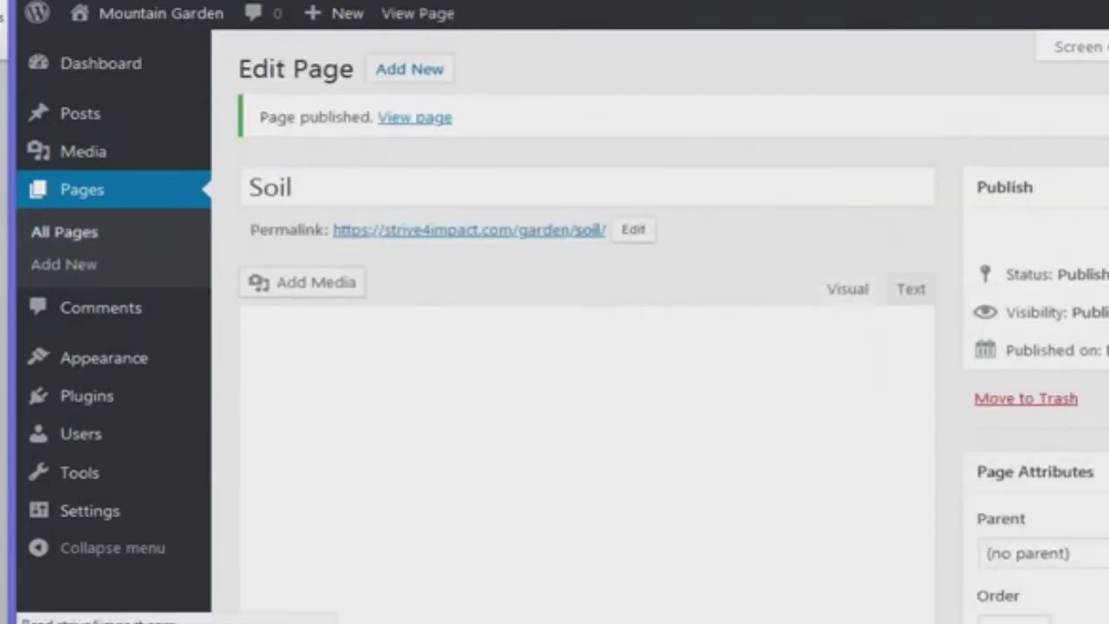
# Start a new page titled "Soil Building", copying the title from the Notepad list, and set its parent page to "Soil".
pyautogui.click(69, 267)
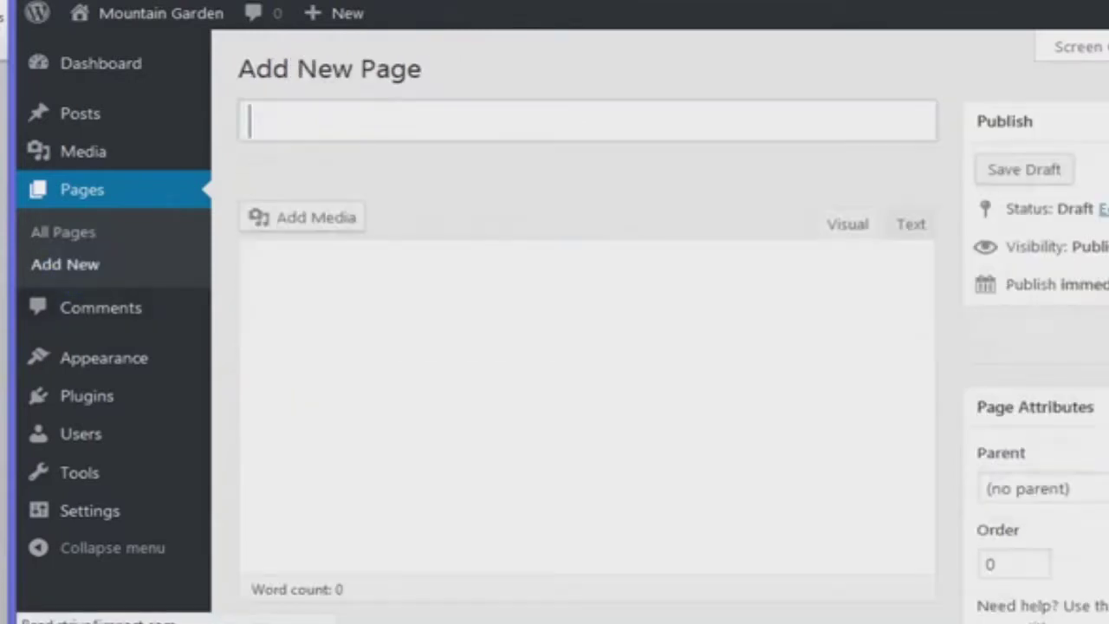
pyautogui.hotkey('alt', 'Tab')
pyautogui.click(1000, 315)
pyautogui.click(987, 295)
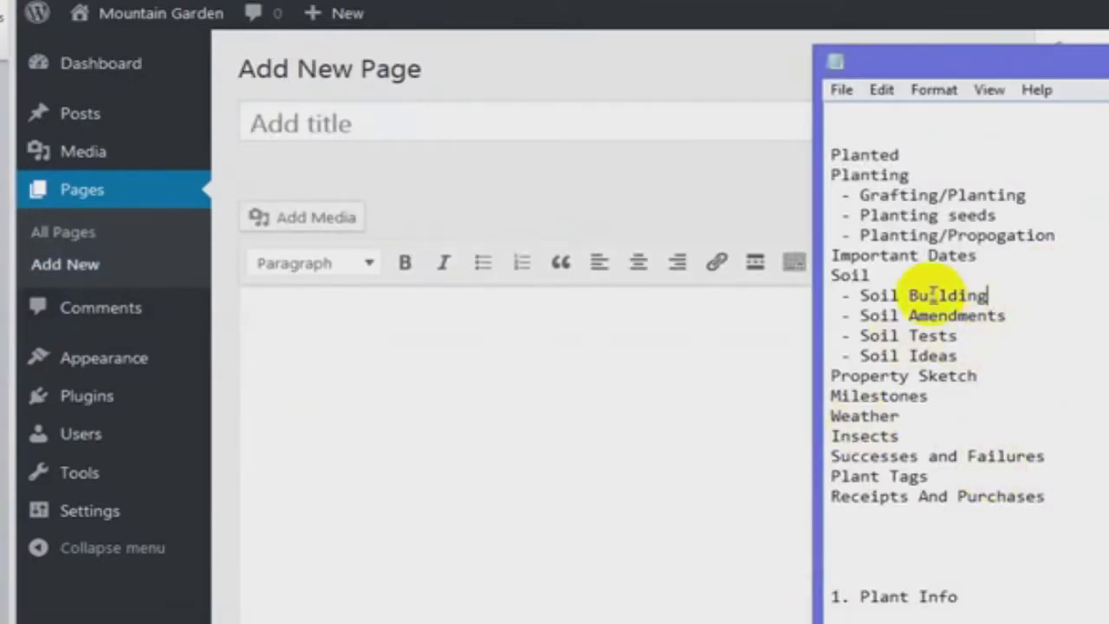
pyautogui.moveTo(933, 296); pyautogui.dragTo(860, 295)
pyautogui.hotkey('ctrl', 'c')
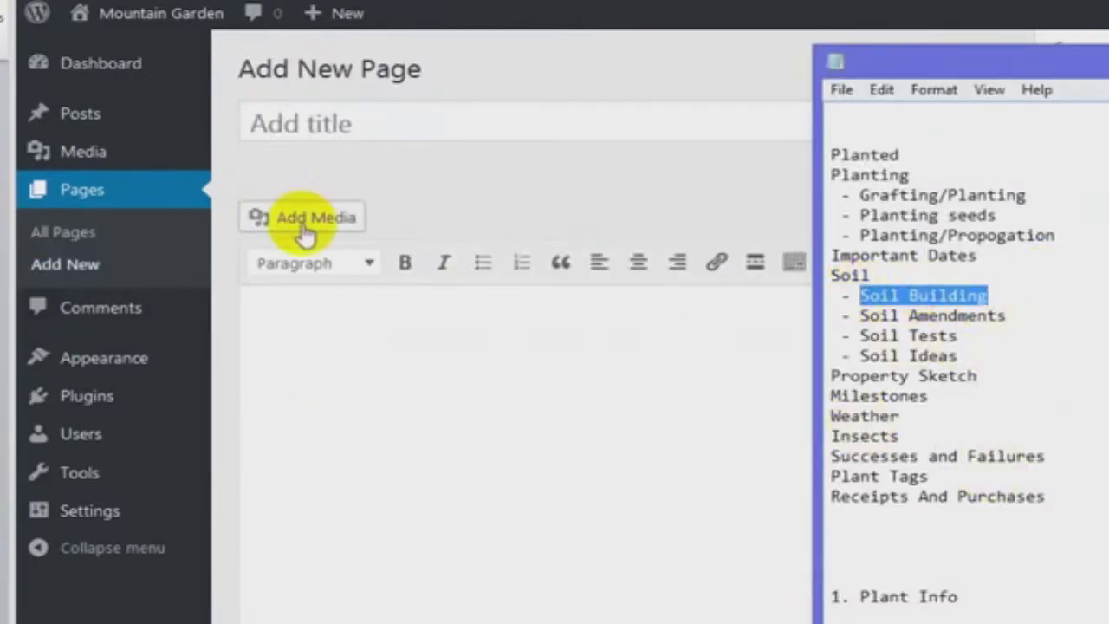
pyautogui.click(329, 123)
pyautogui.hotkey('ctrl', 'v')
pyautogui.click(1093, 490)
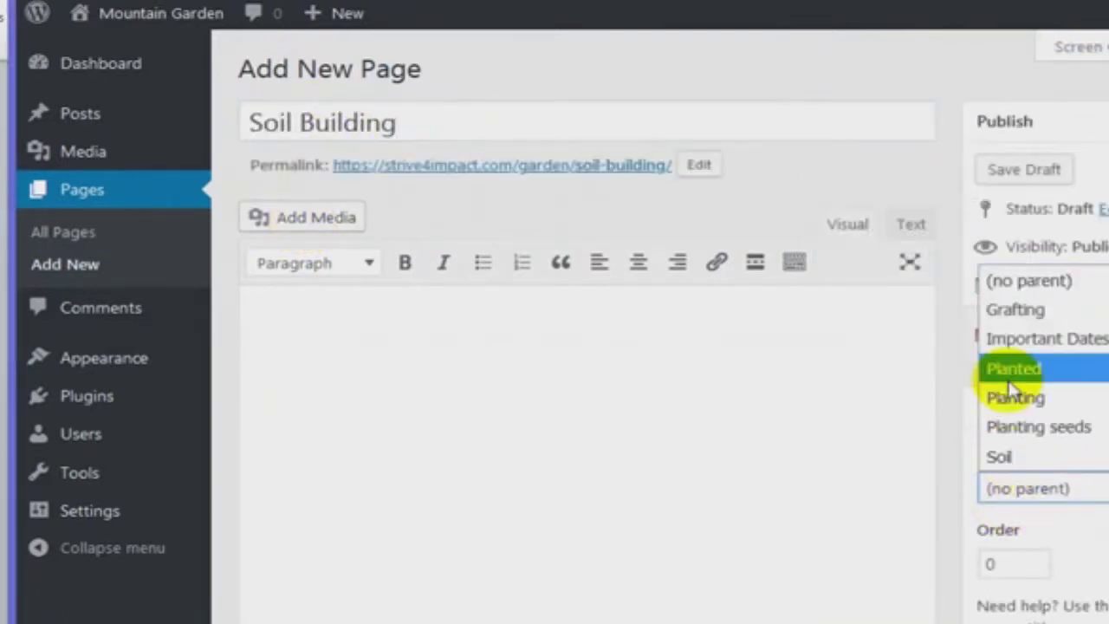
pyautogui.click(1014, 450)
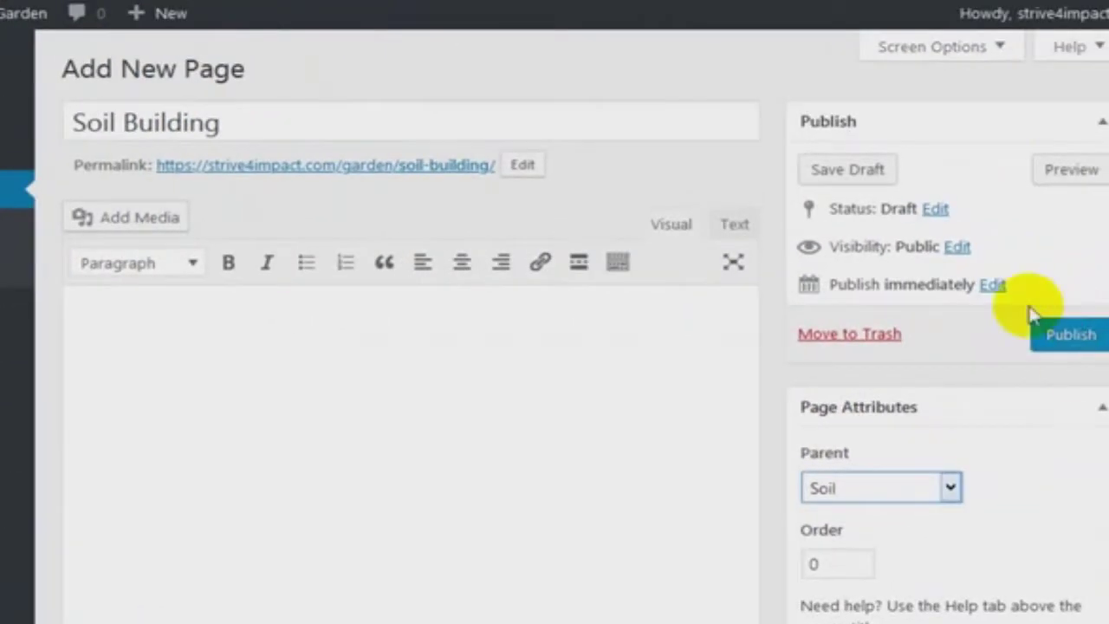
# Publish the "Soil Building" page, and create and publish a "Soil Amendments" page with "Soil" as its parent, copying the title from the Notepad list.
pyautogui.click(1070, 353)
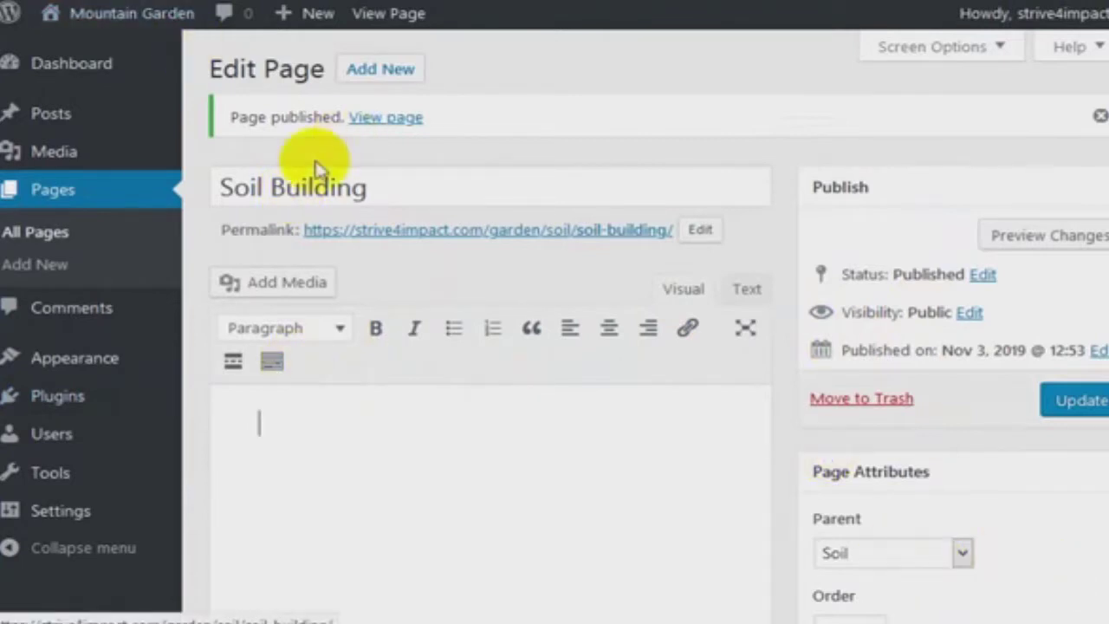
pyautogui.click(39, 264)
pyautogui.hotkey('alt', 'Tab')
pyautogui.moveTo(1006, 315); pyautogui.dragTo(866, 315)
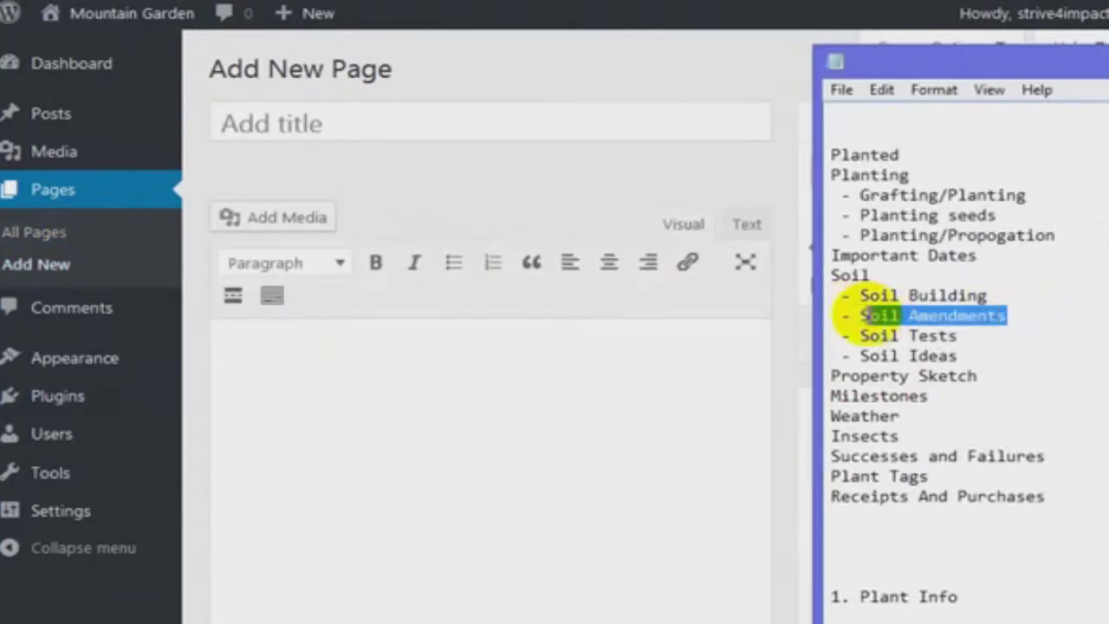
pyautogui.hotkey('ctrl', 'c')
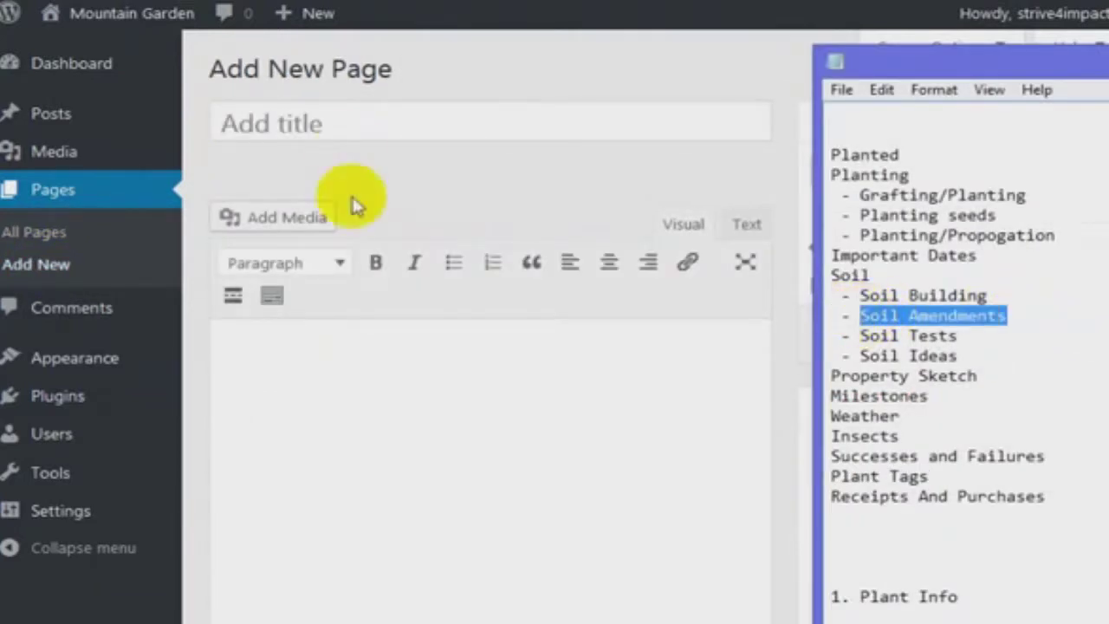
pyautogui.click(346, 136)
pyautogui.hotkey('ctrl', 'v')
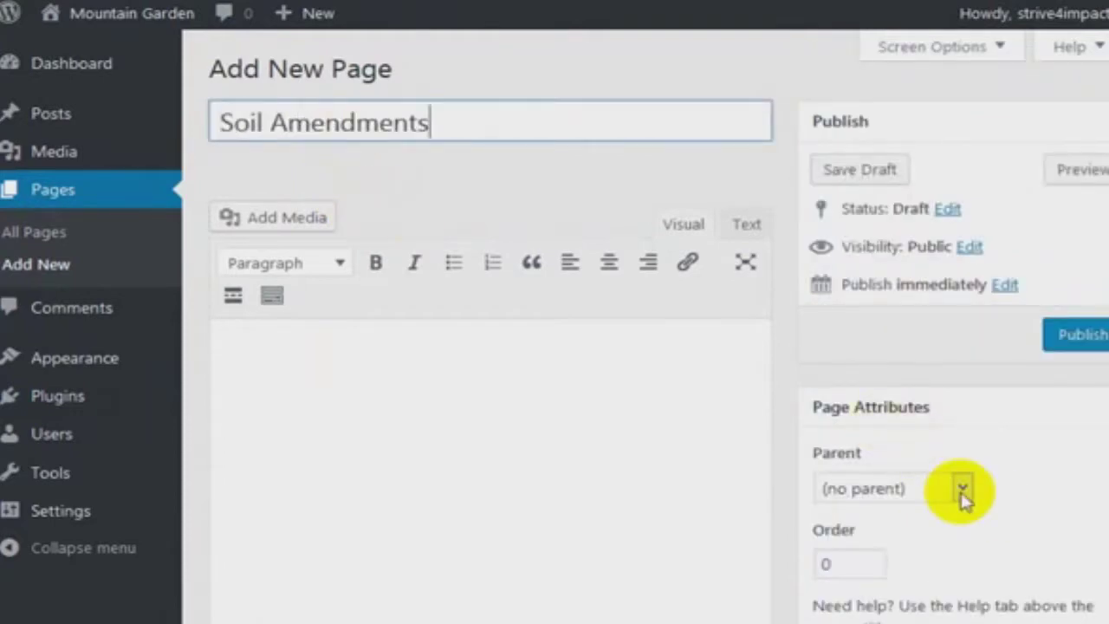
pyautogui.click(961, 488)
pyautogui.click(836, 425)
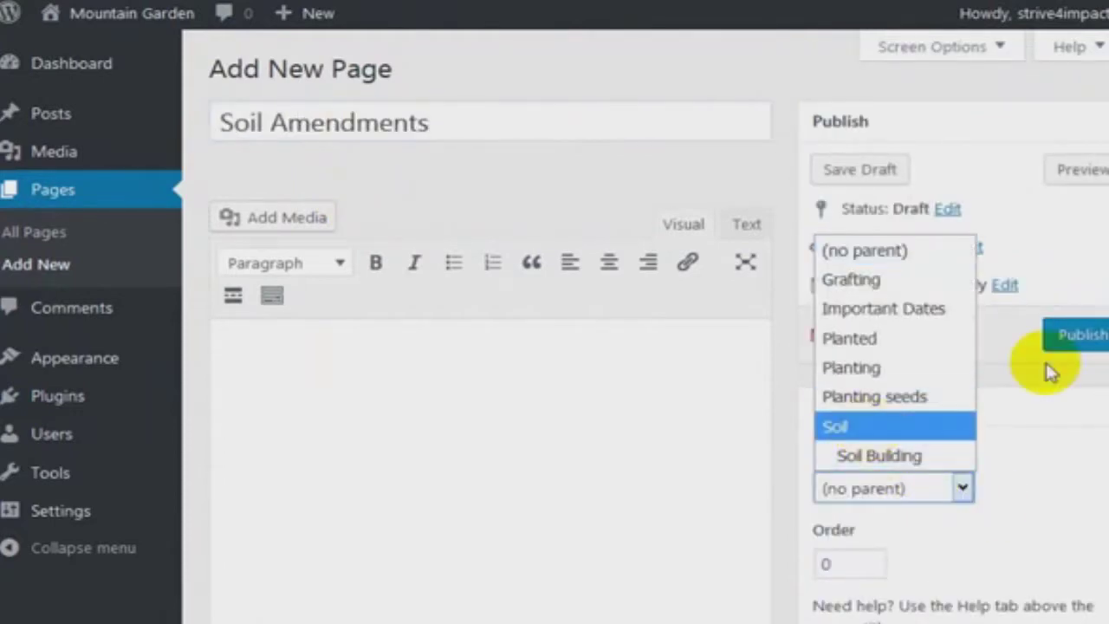
pyautogui.click(1064, 334)
# Create and publish a page titled "Soil Tests" with "Soil" as its parent, copying the title from the Notepad list.
pyautogui.hotkey('alt', 'Tab')
pyautogui.moveTo(958, 335); pyautogui.dragTo(851, 336)
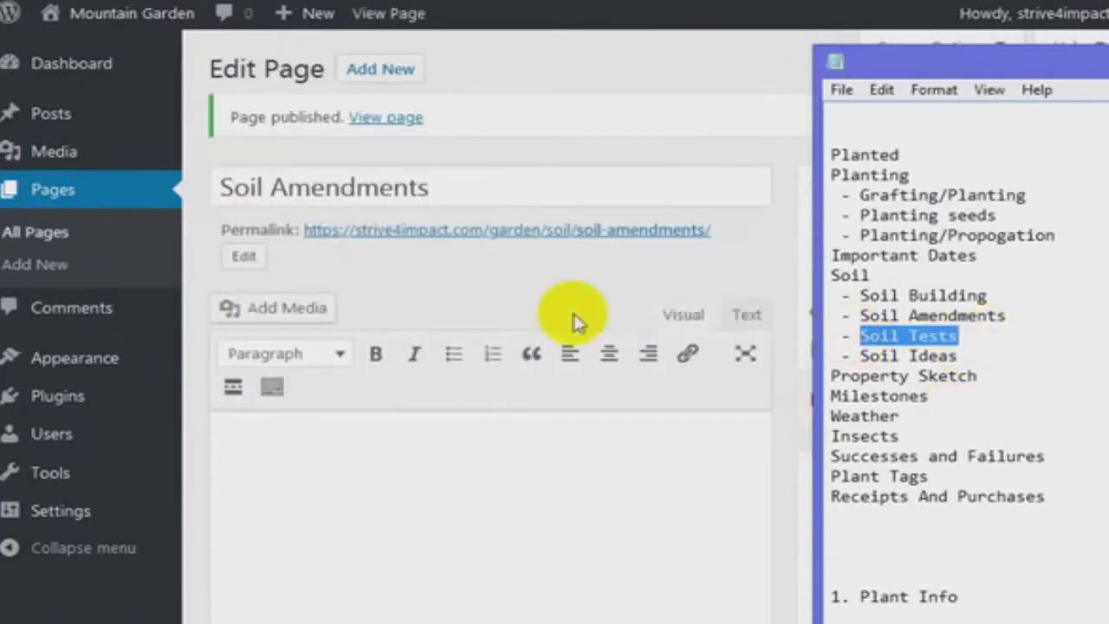
pyautogui.click(378, 69)
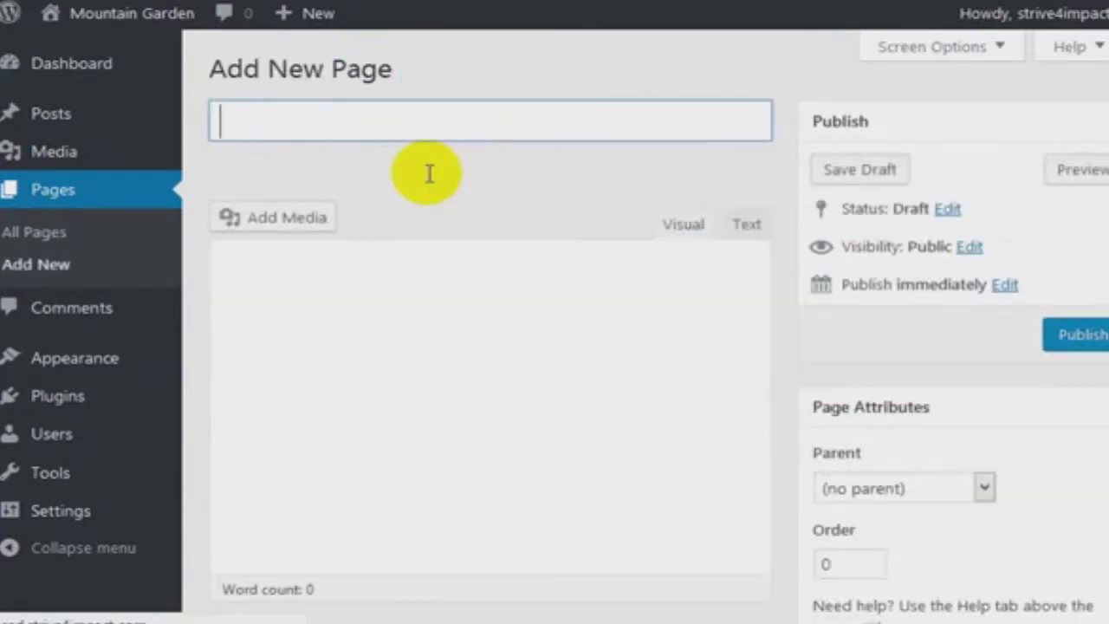
pyautogui.click(319, 128)
pyautogui.hotkey('ctrl', 'v')
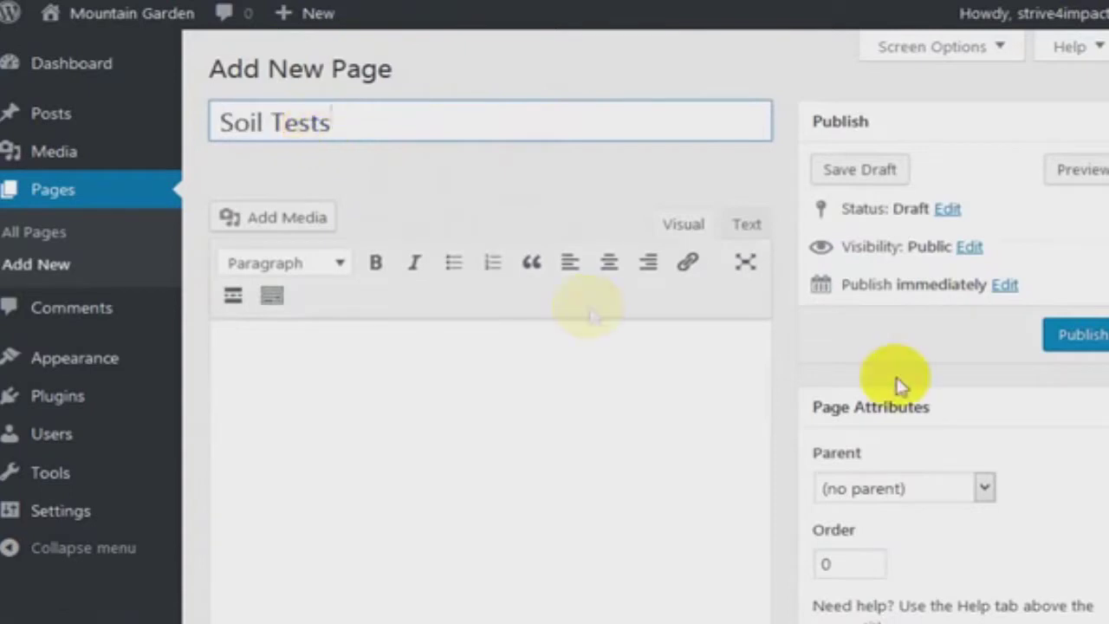
pyautogui.click(978, 490)
pyautogui.click(884, 401)
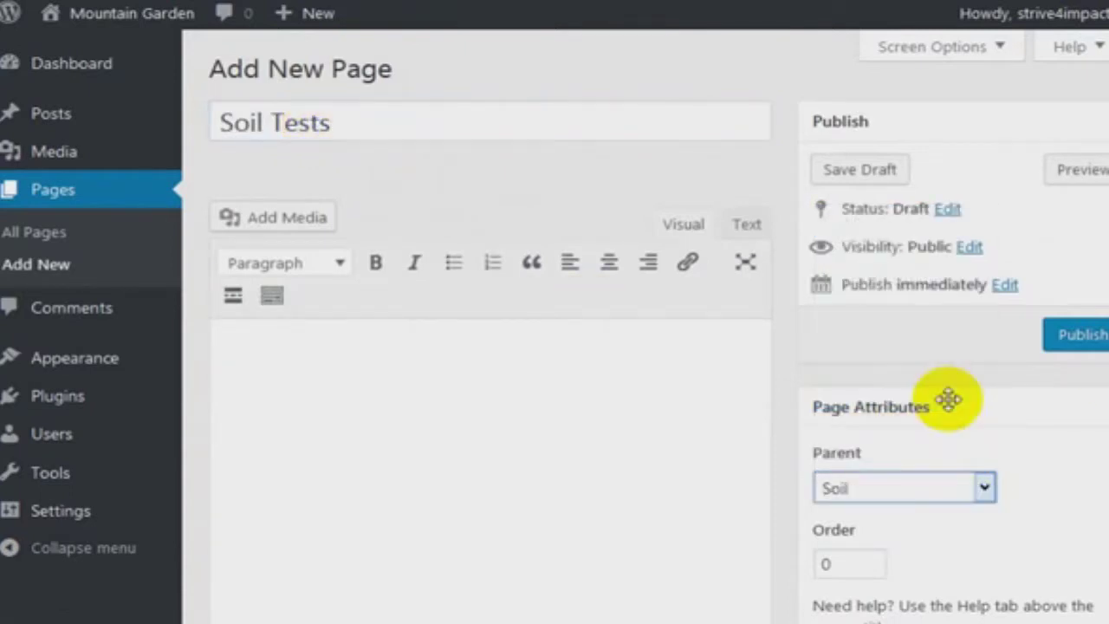
pyautogui.click(1076, 344)
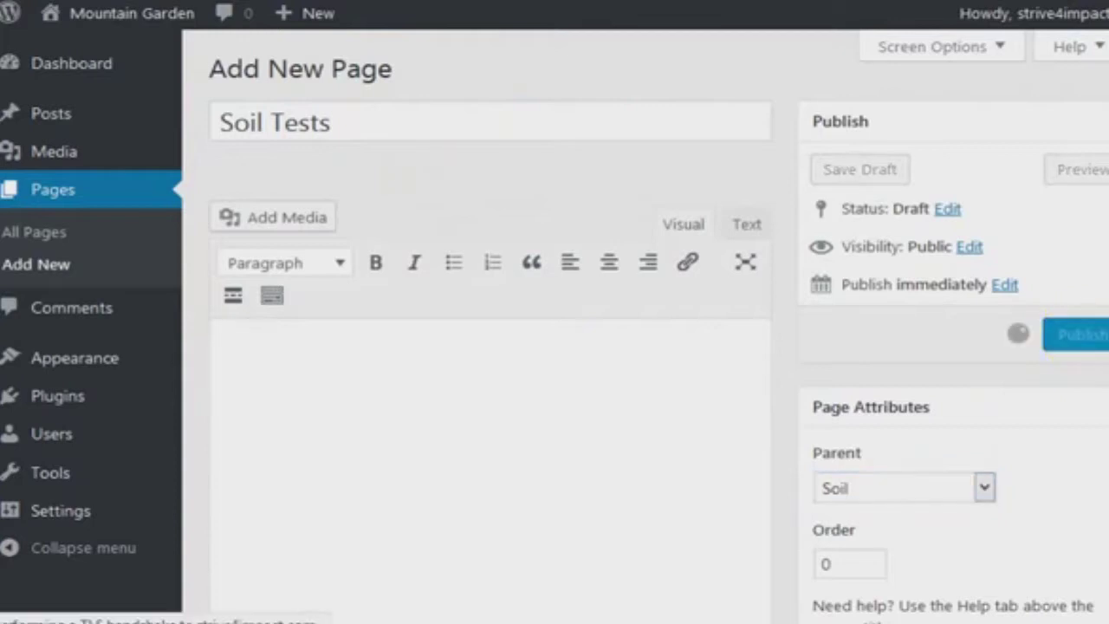
# Create and publish a page titled "Soil Ideas" with "Soil" as its parent, taking the title from the Notepad list.
pyautogui.hotkey('alt', 'Tab')
pyautogui.moveTo(958, 356); pyautogui.dragTo(862, 348)
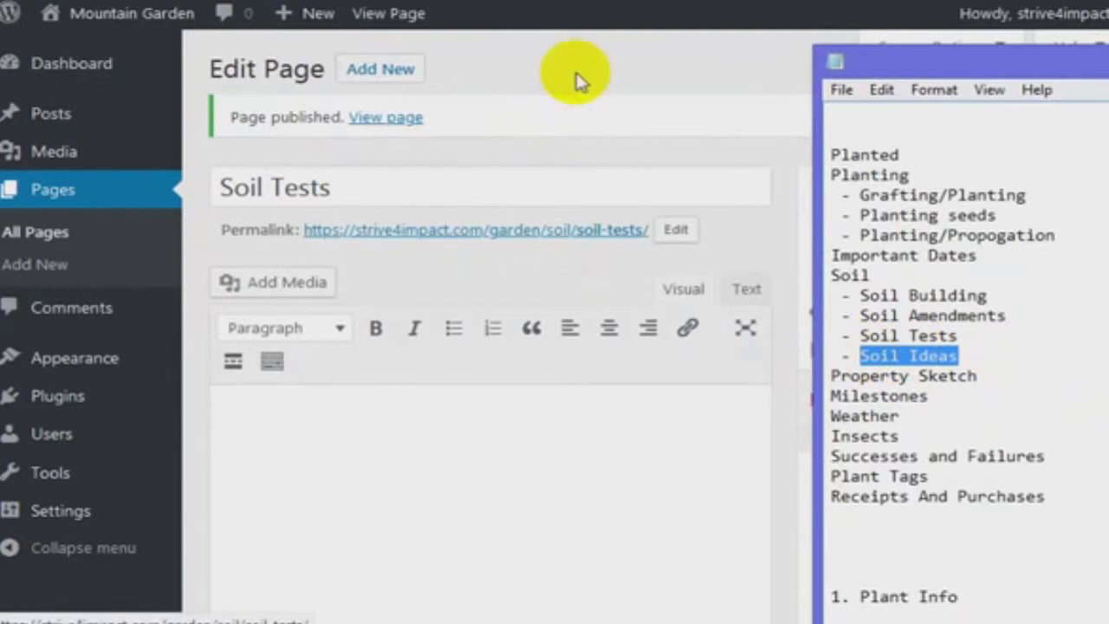
pyautogui.click(600, 54)
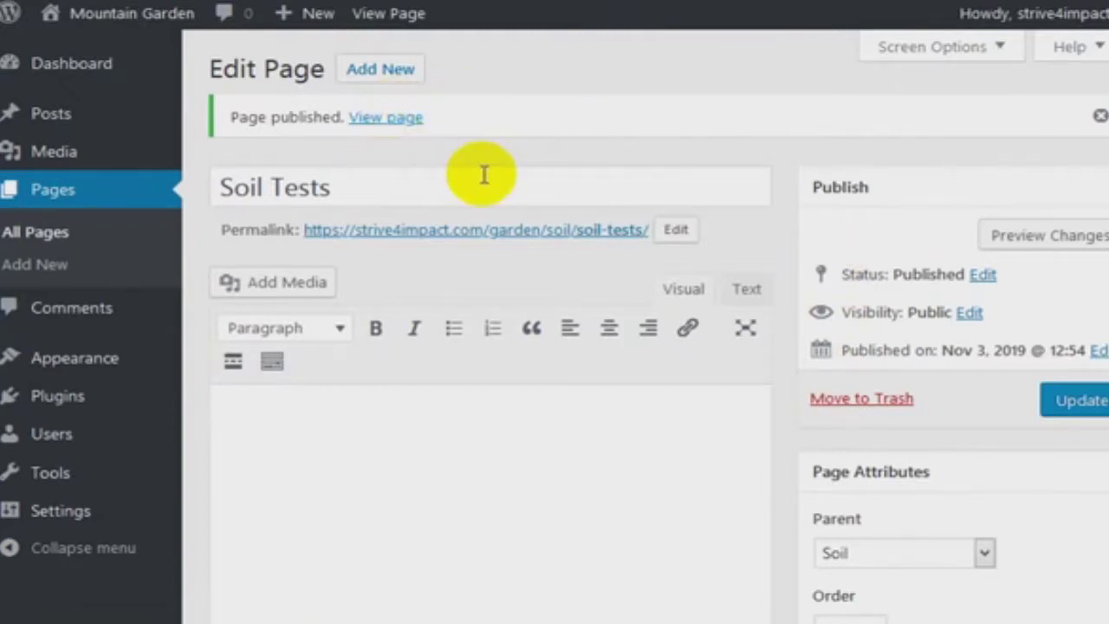
pyautogui.click(395, 80)
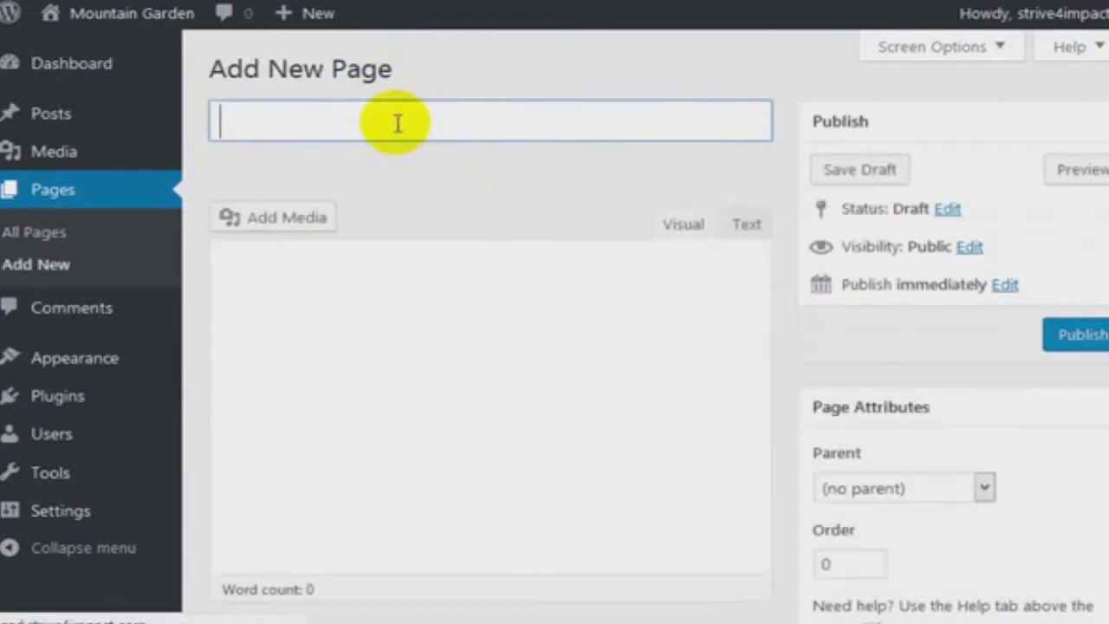
pyautogui.write('Soil Ideas')
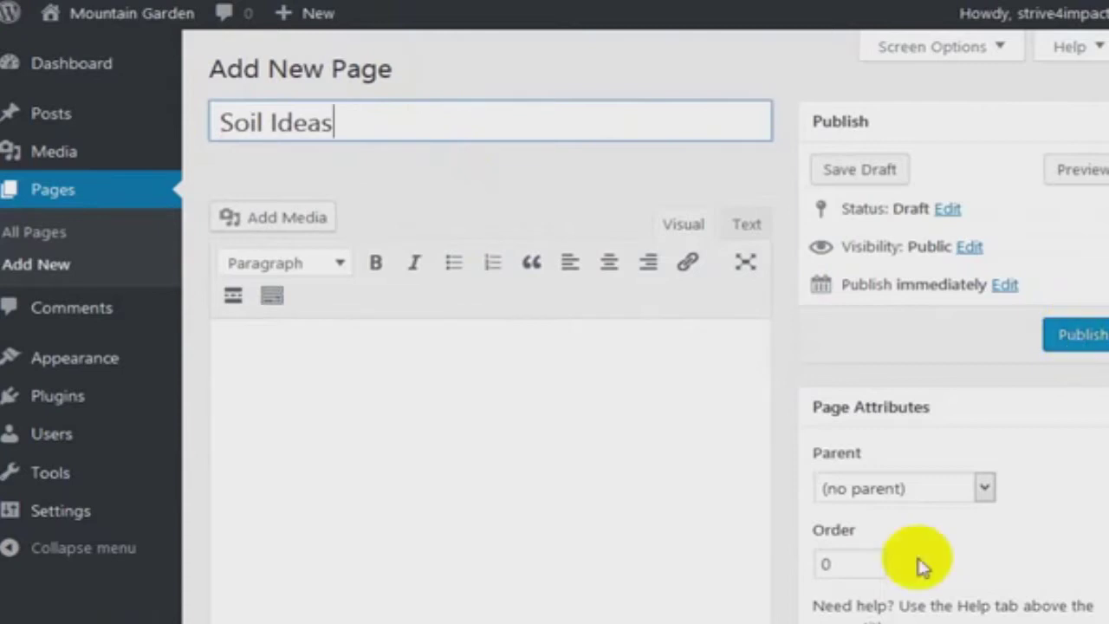
pyautogui.click(901, 491)
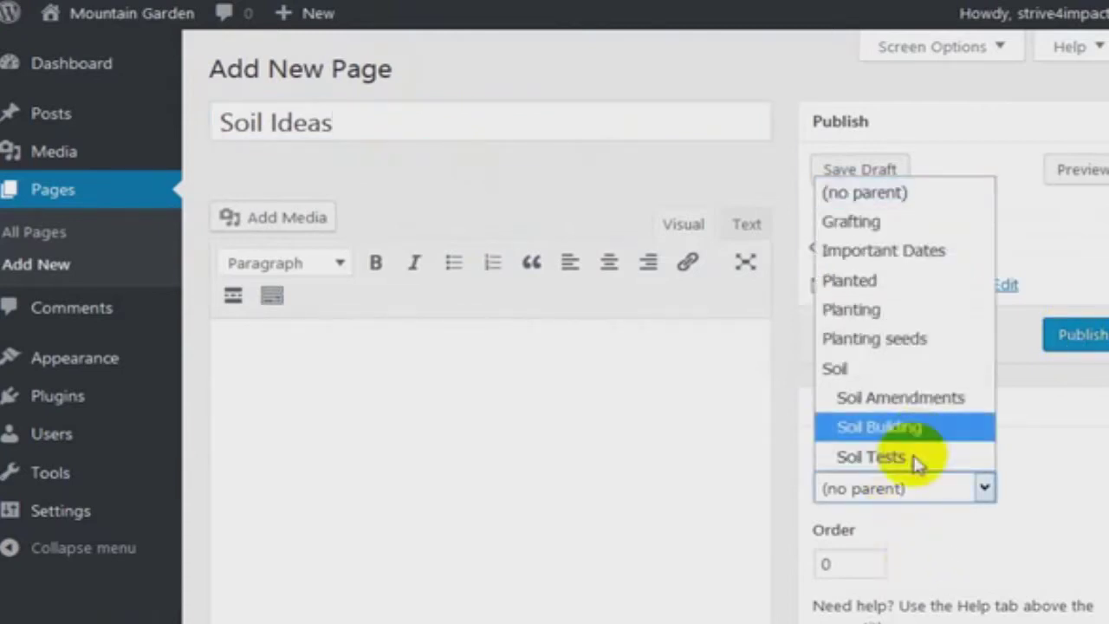
pyautogui.click(863, 360)
pyautogui.click(1074, 339)
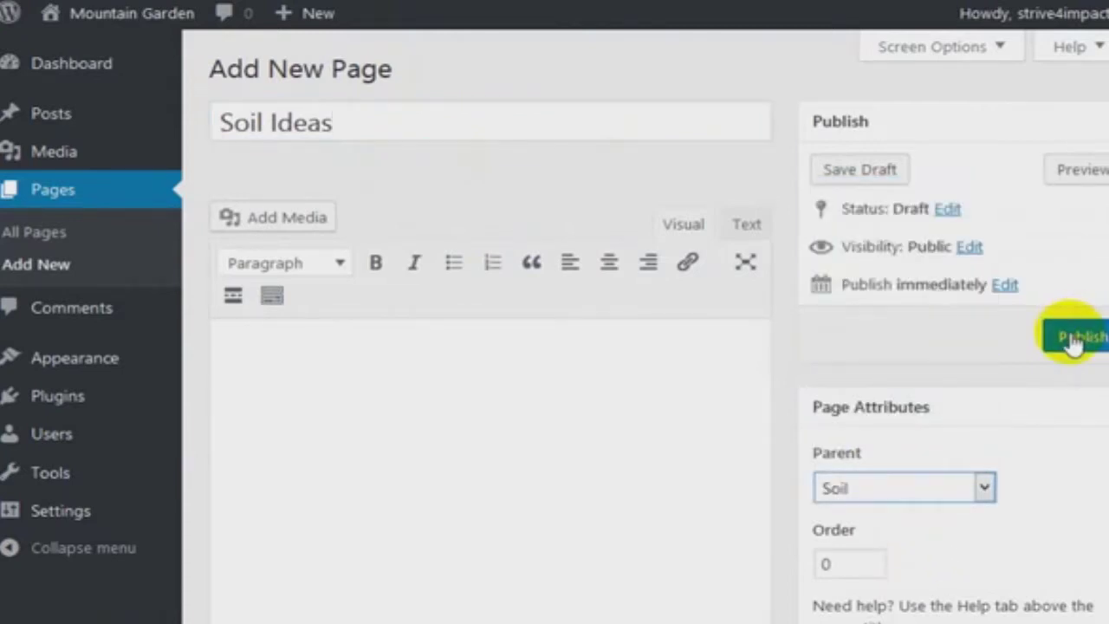
# Create and publish a page titled "Milestones" without a parent, copying the title from the Notepad list.
pyautogui.hotkey('alt', 'Tab')
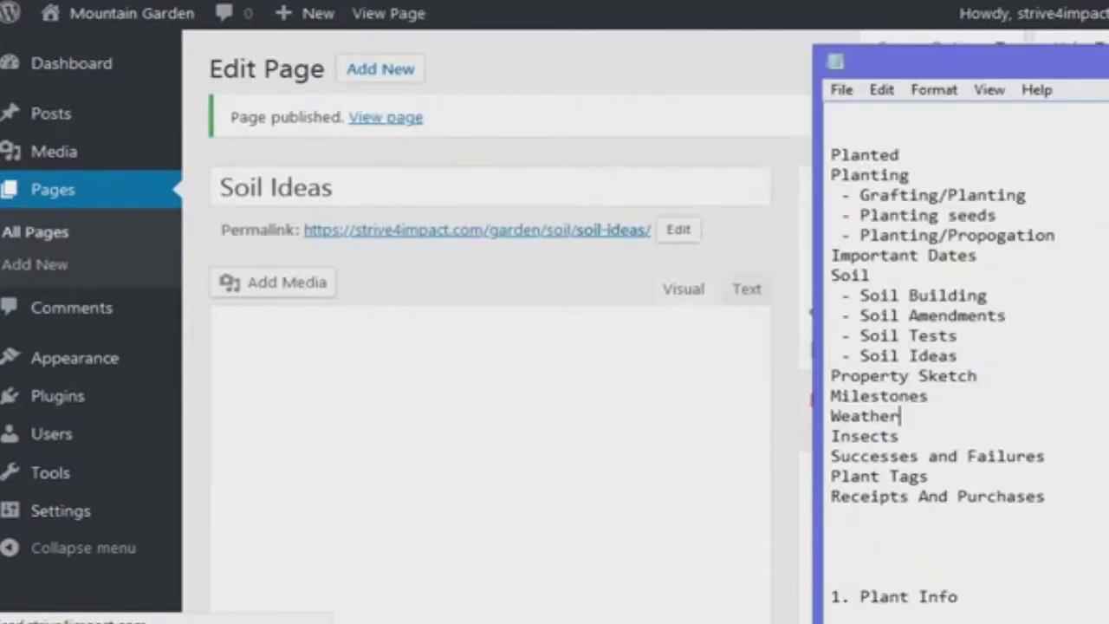
pyautogui.moveTo(950, 400); pyautogui.dragTo(777, 398)
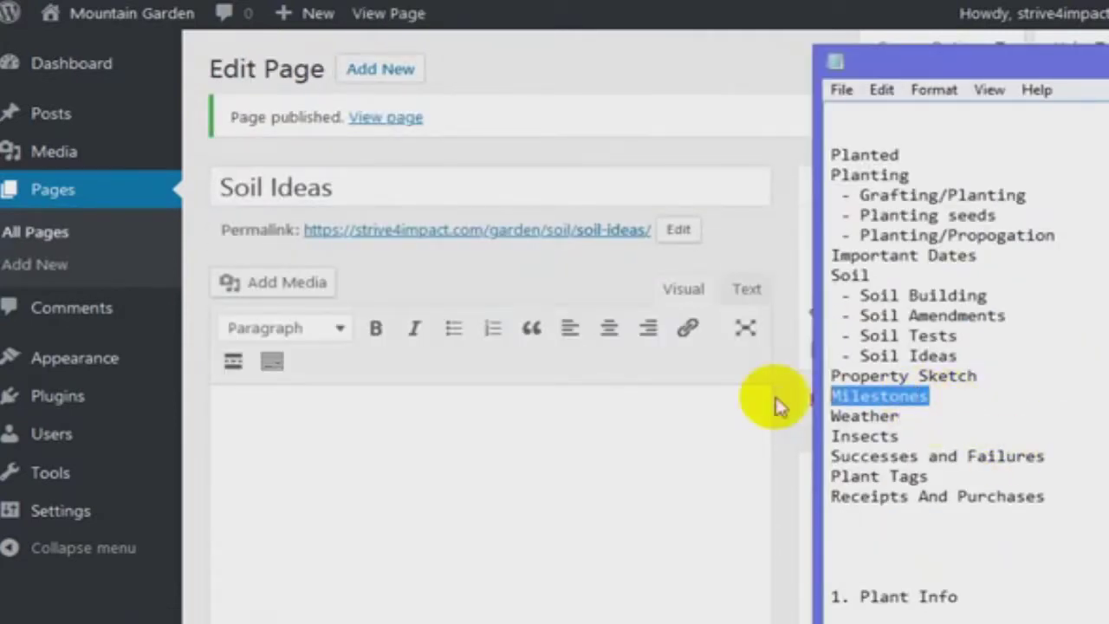
pyautogui.click(36, 243)
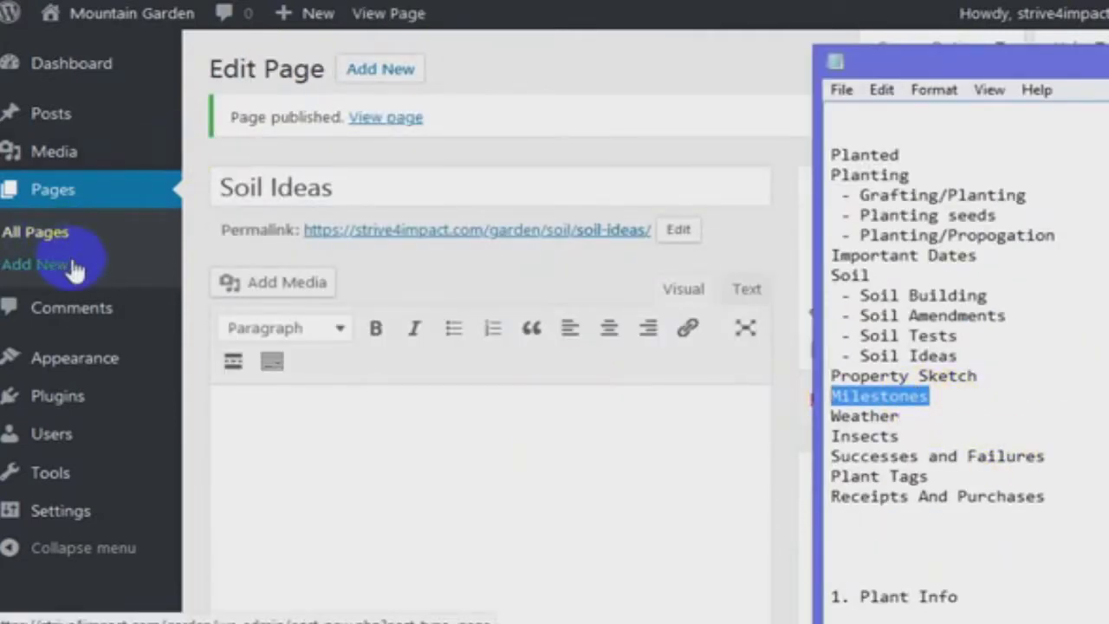
pyautogui.click(364, 69)
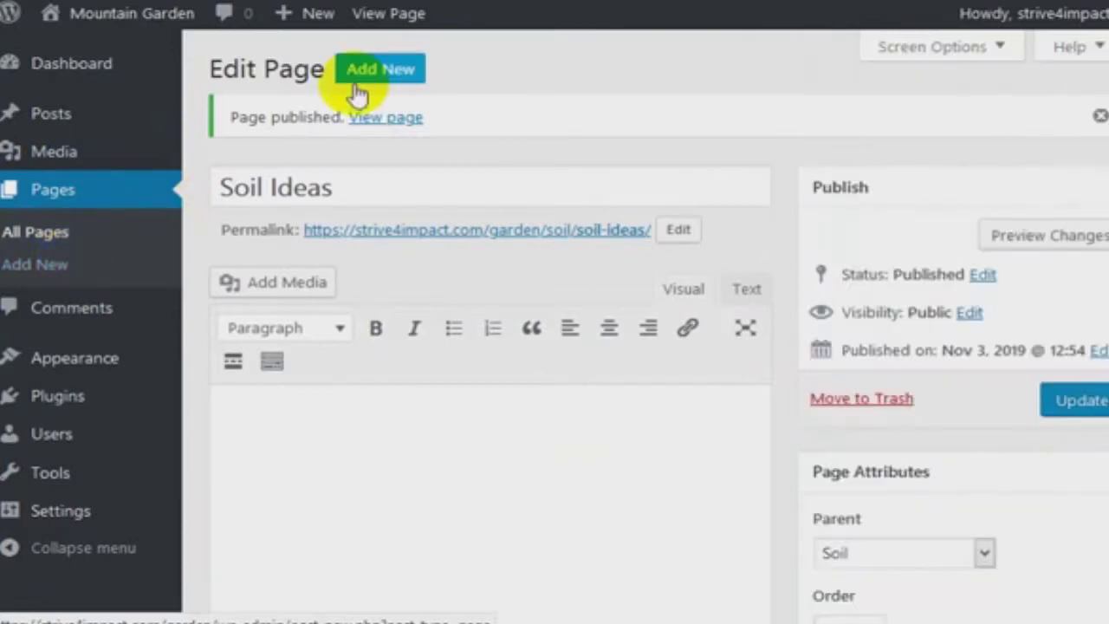
pyautogui.write('Milestones')
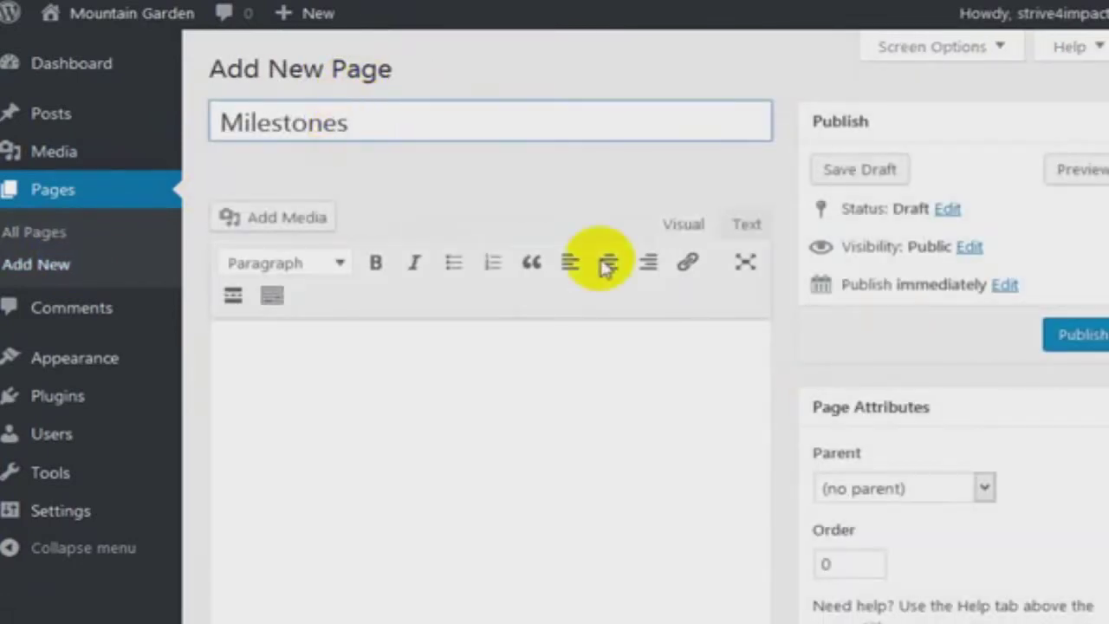
pyautogui.click(1079, 349)
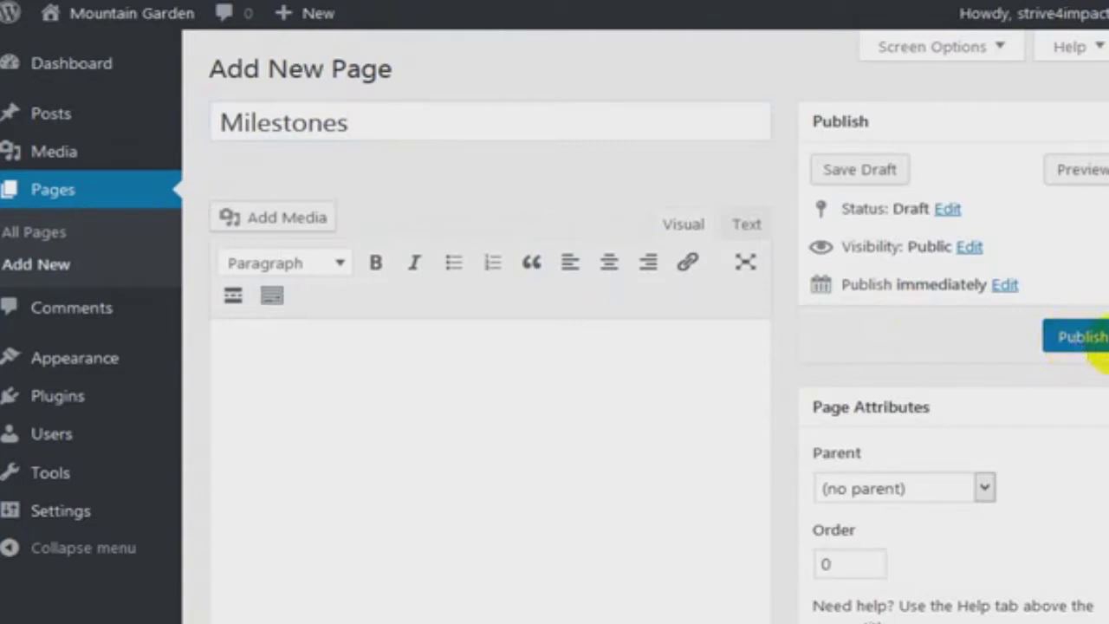
# Create and publish a page titled "Weather" without a parent, copying the title from the Notepad list.
pyautogui.hotkey('alt', 'Tab')
pyautogui.moveTo(905, 417); pyautogui.dragTo(804, 419)
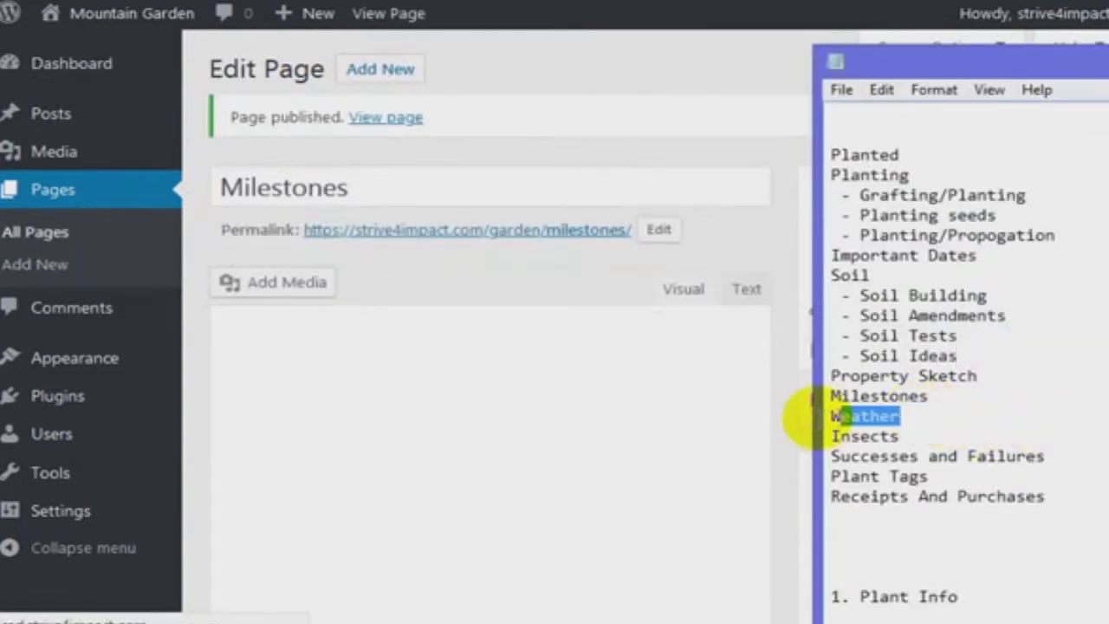
pyautogui.click(395, 80)
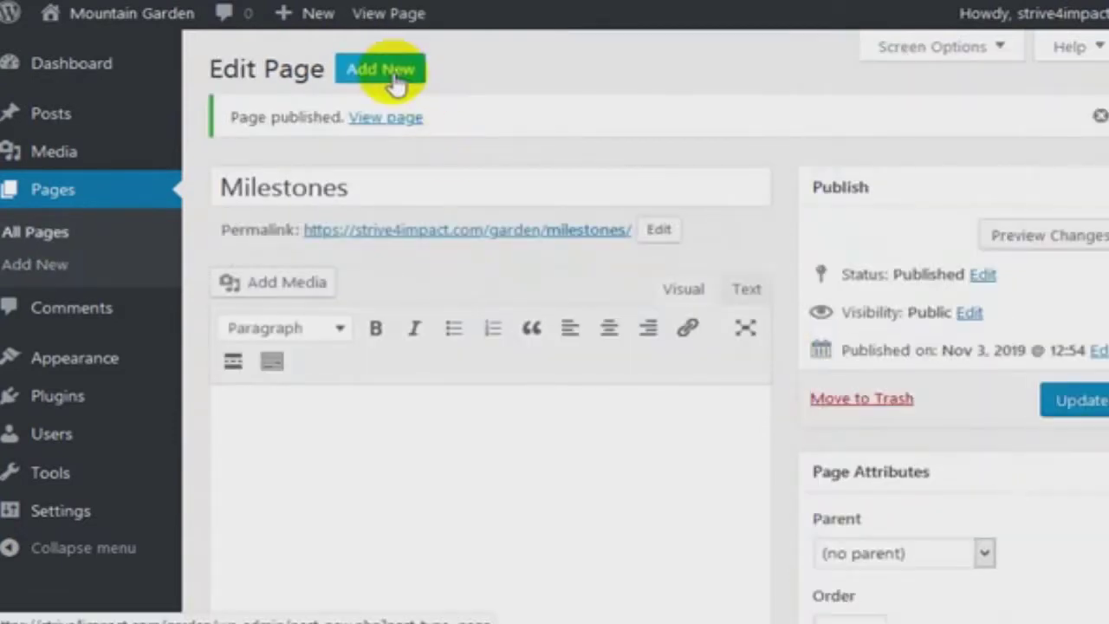
pyautogui.write('Weather')
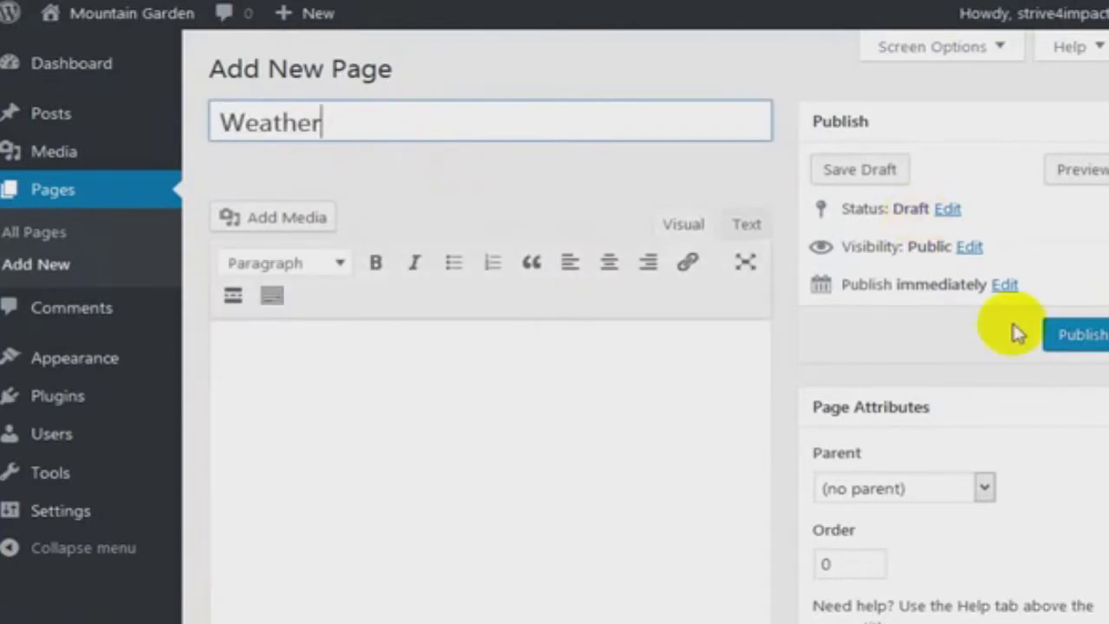
pyautogui.click(1081, 343)
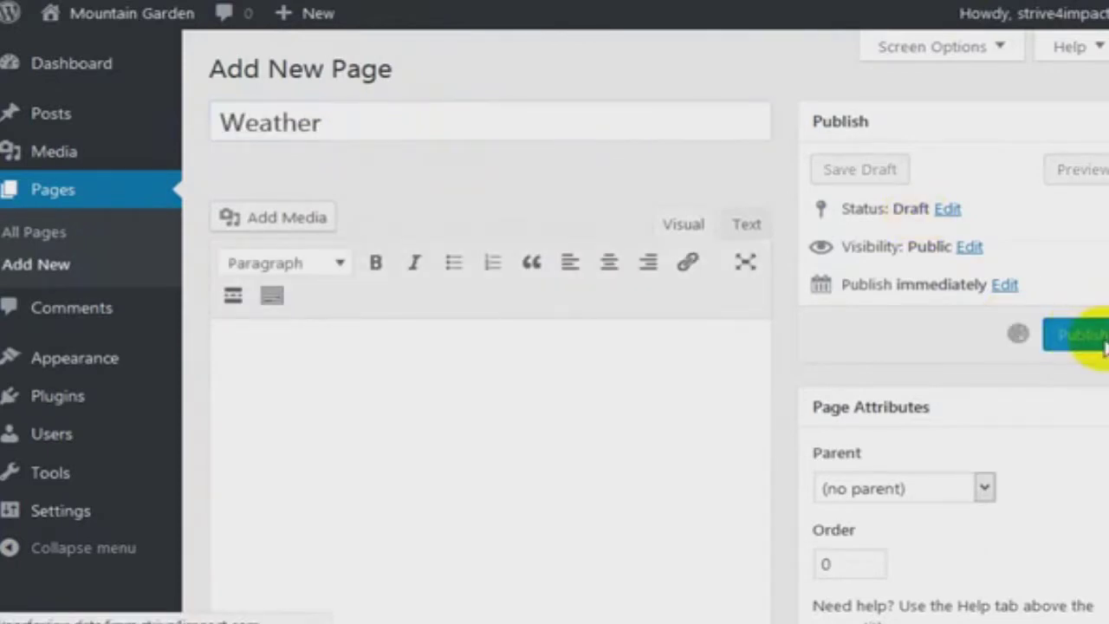
# Create and publish a page titled "Insects" without a parent, following the next entry in the Notepad list.
pyautogui.hotkey('alt', 'Tab')
pyautogui.click(911, 438)
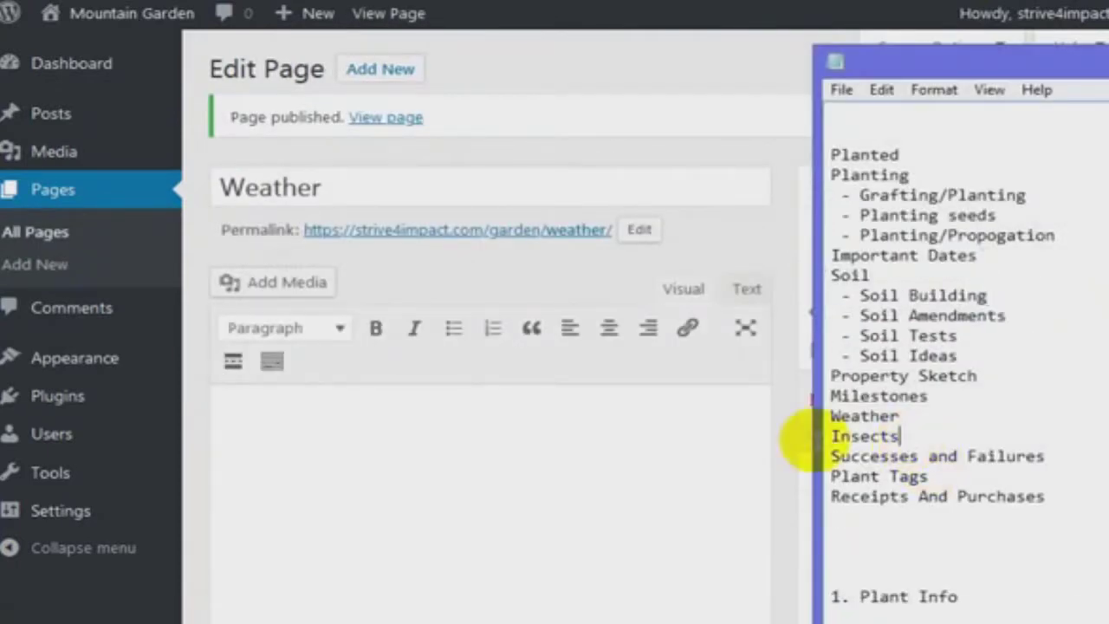
pyautogui.click(399, 69)
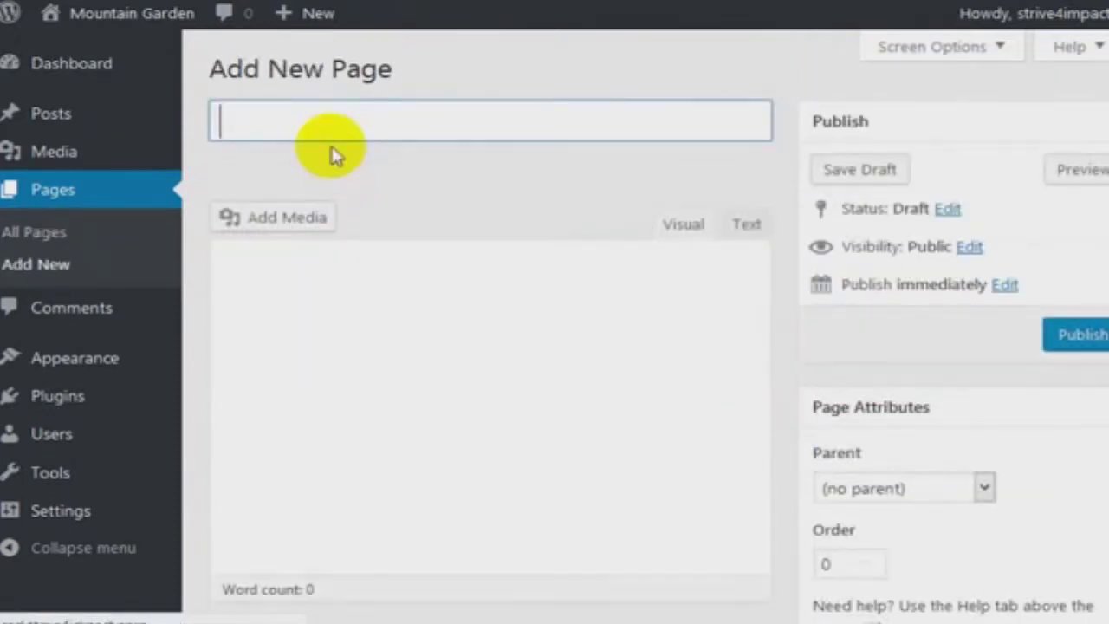
pyautogui.write('Insects')
pyautogui.click(1083, 338)
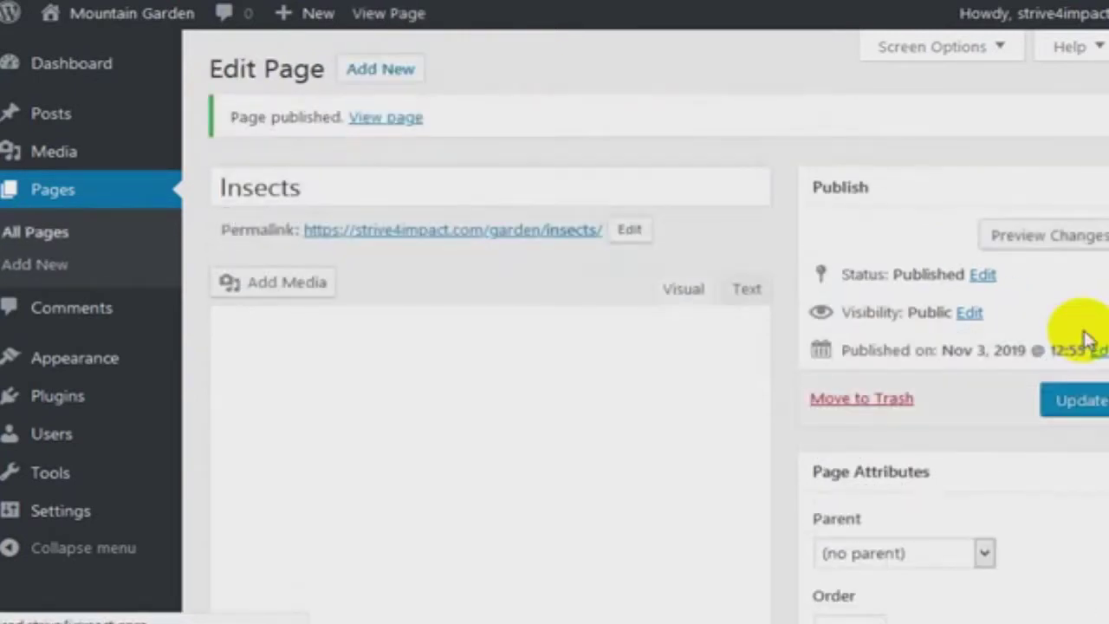
# Create and publish a page titled "Successes and Failures" without a parent, copying the title from the Notepad list.
pyautogui.hotkey('alt', 'Tab')
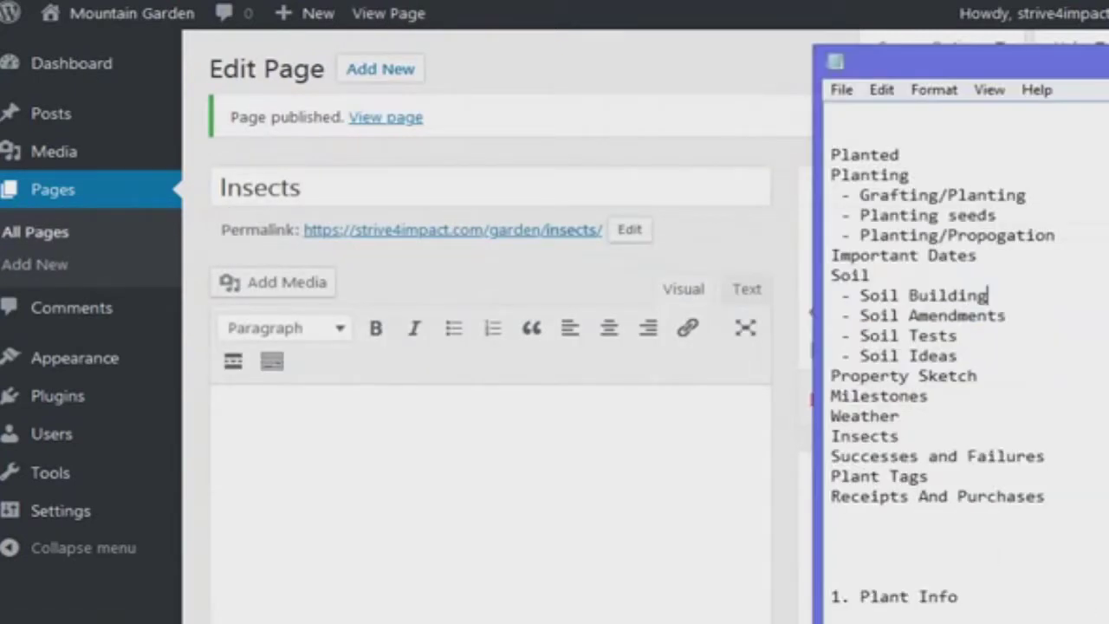
pyautogui.moveTo(1048, 457); pyautogui.dragTo(827, 457)
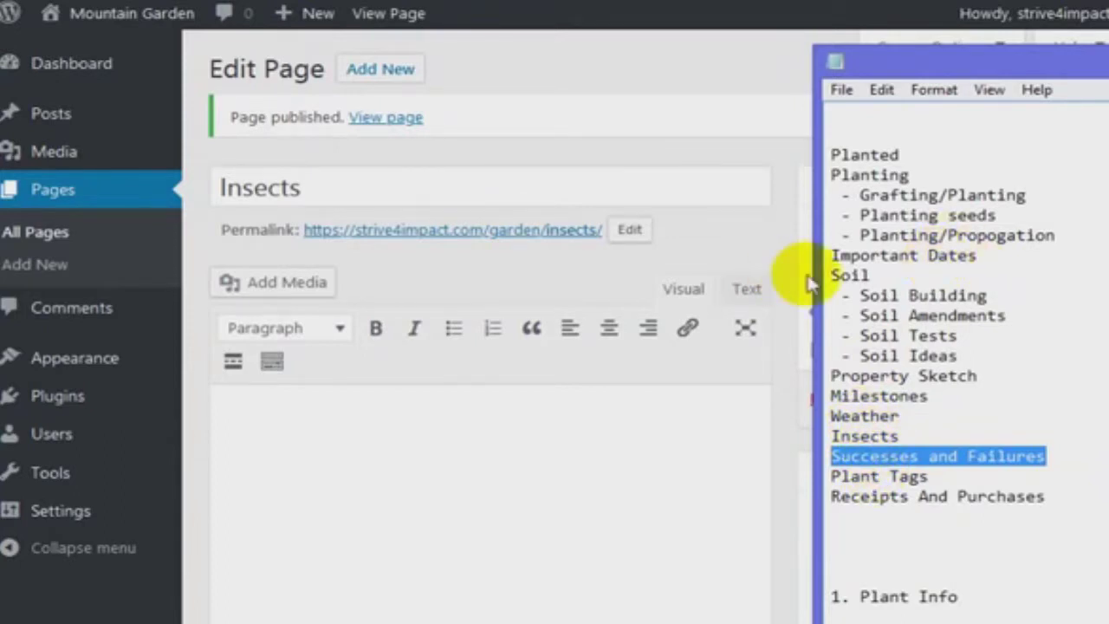
pyautogui.click(370, 75)
pyautogui.click(370, 75)
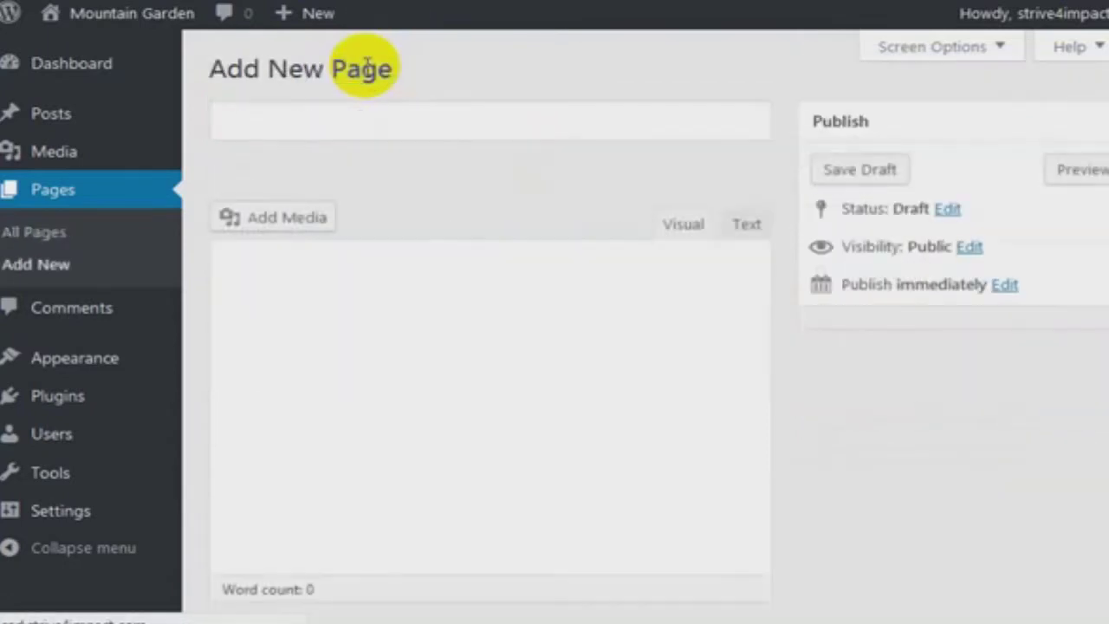
pyautogui.write('Successes and Failures')
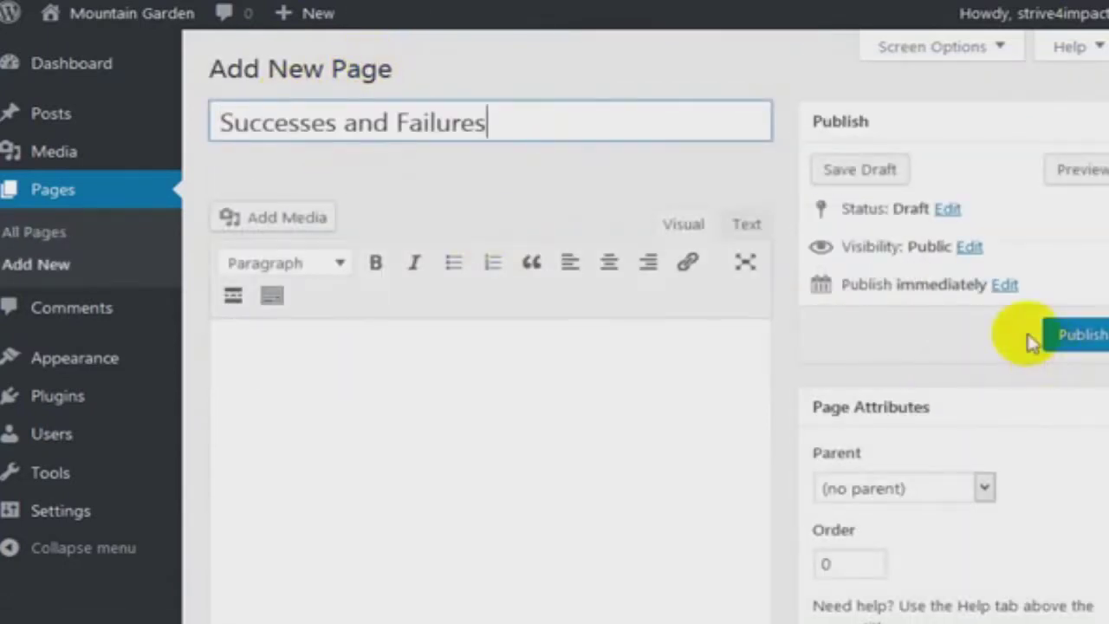
pyautogui.click(1084, 334)
# Create and publish a page titled "Plant Tags" without a parent, copying the title from the Notepad list.
pyautogui.hotkey('alt', 'Tab')
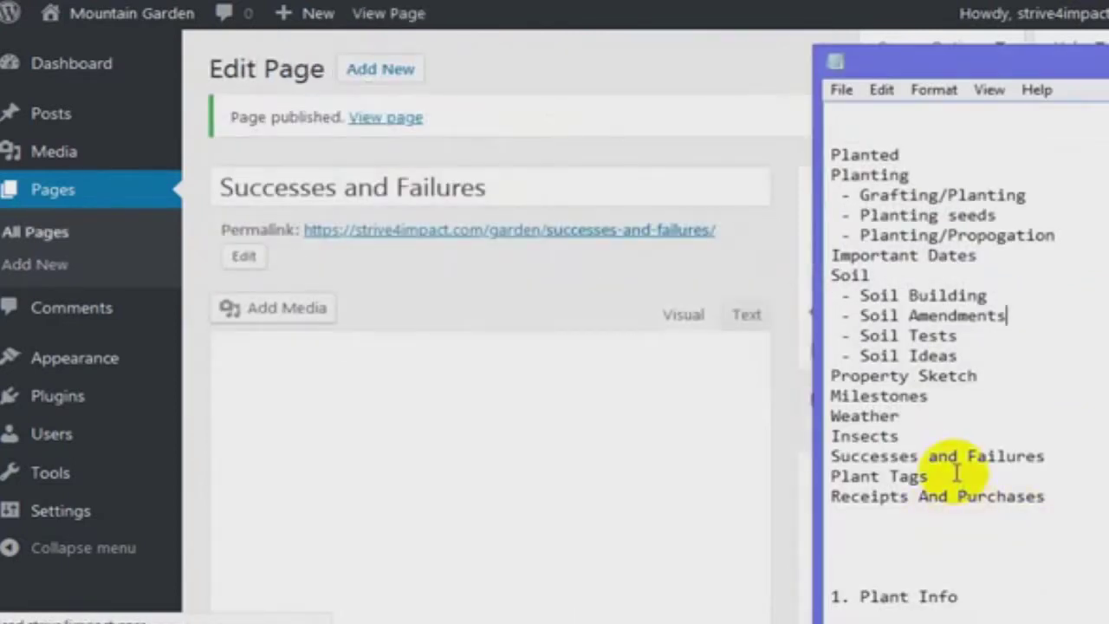
pyautogui.moveTo(772, 485)
pyautogui.mouseDown()
pyautogui.moveTo(771, 458)
pyautogui.moveTo(771, 468)
pyautogui.mouseUp()
pyautogui.hotkey('ctrl', 'c')
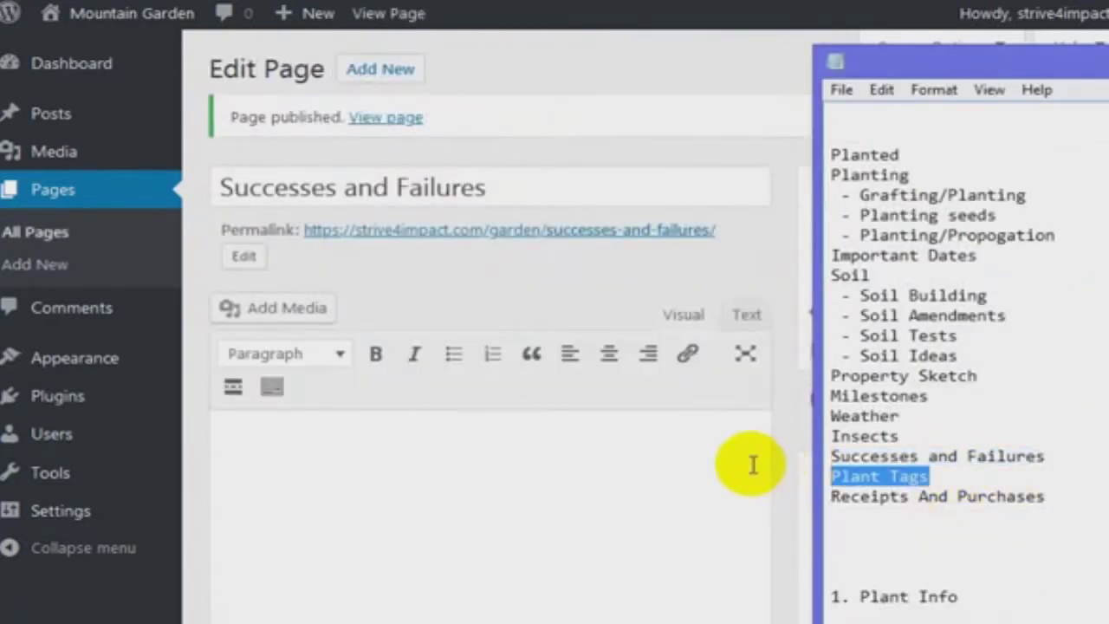
pyautogui.click(395, 67)
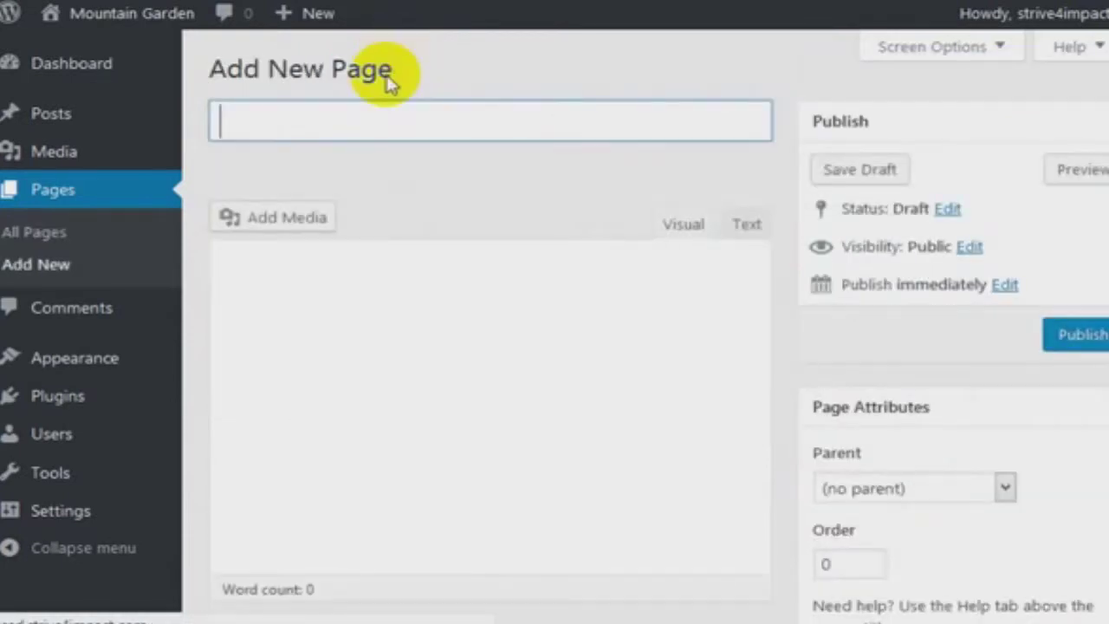
pyautogui.hotkey('ctrl', 'v')
pyautogui.click(1052, 334)
# Create and publish a page titled "Receipts And Purchases" without a parent, copying the title from the Notepad list.
pyautogui.hotkey('alt', 'Tab')
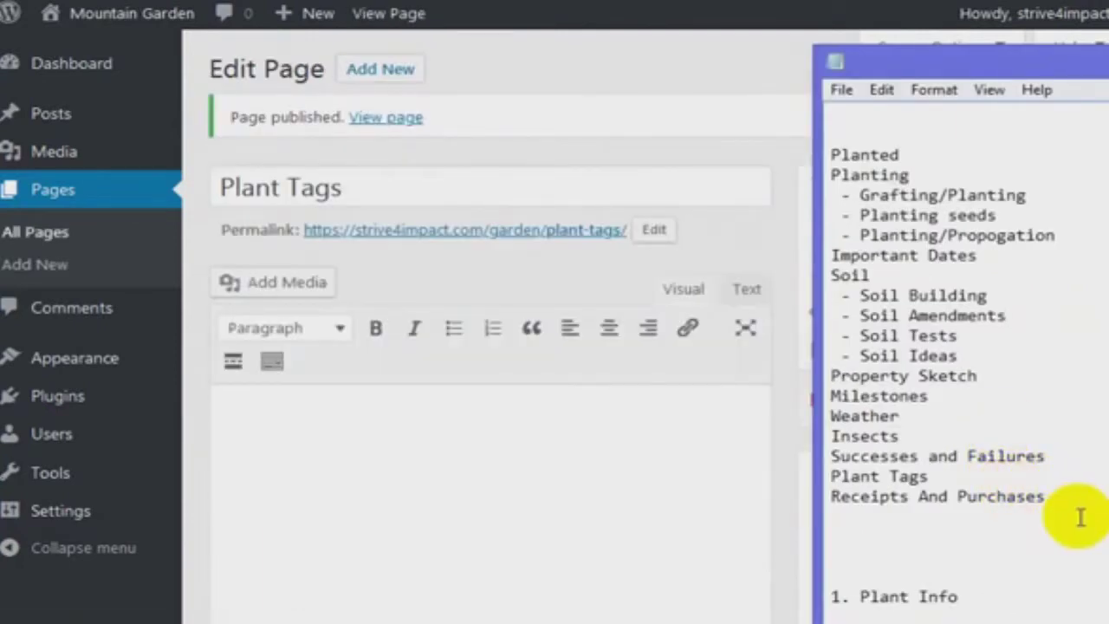
pyautogui.moveTo(849, 513); pyautogui.dragTo(813, 485)
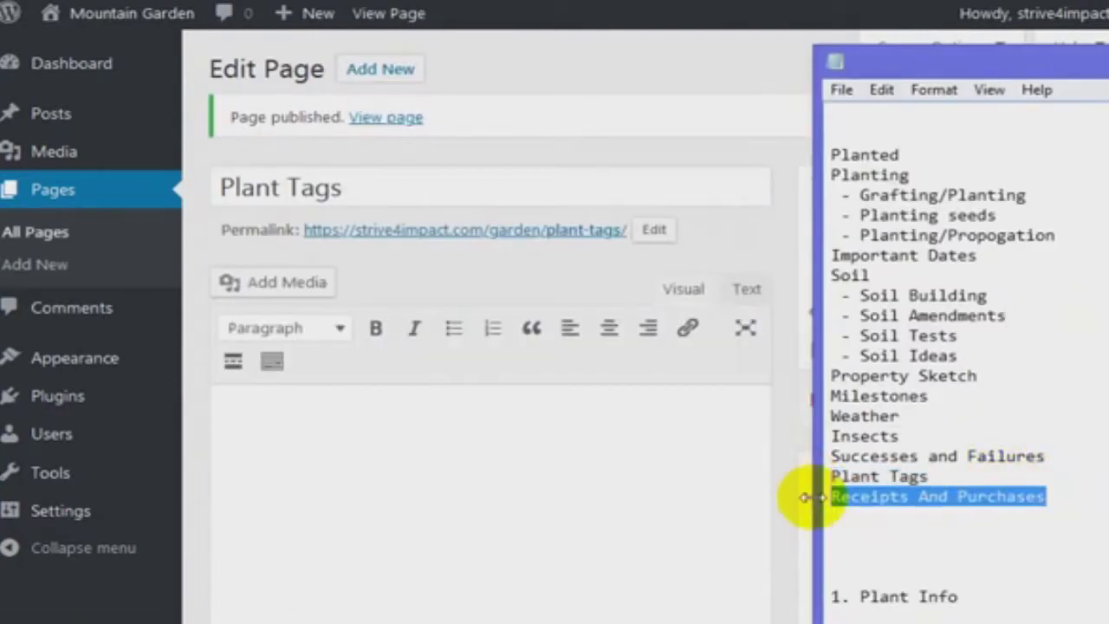
pyautogui.click(545, 92)
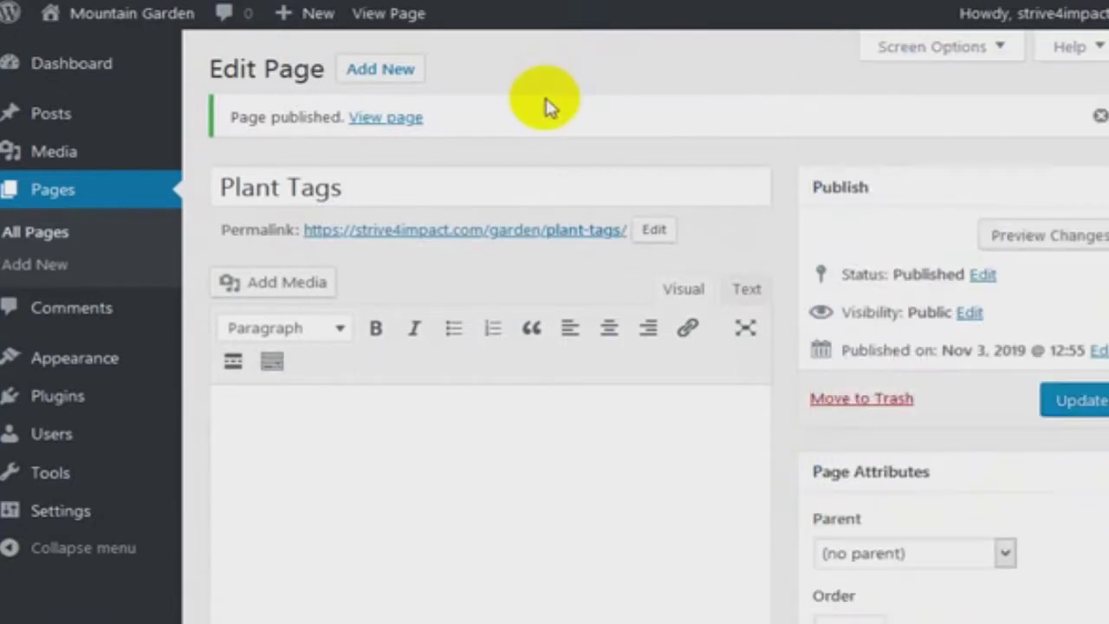
pyautogui.click(381, 78)
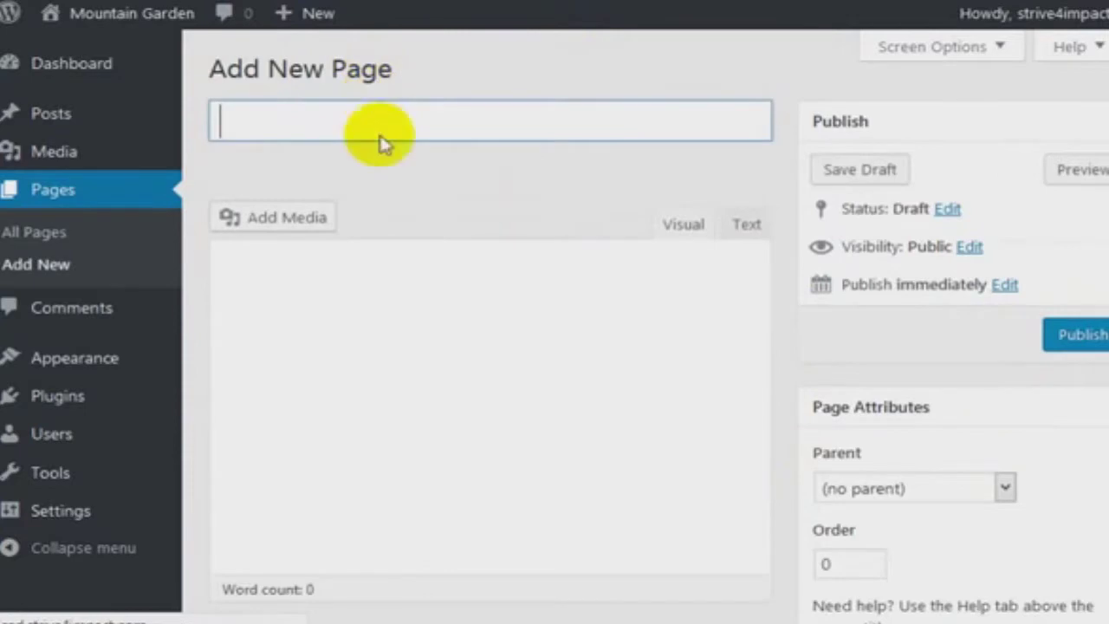
pyautogui.write('Receipts And Purchases')
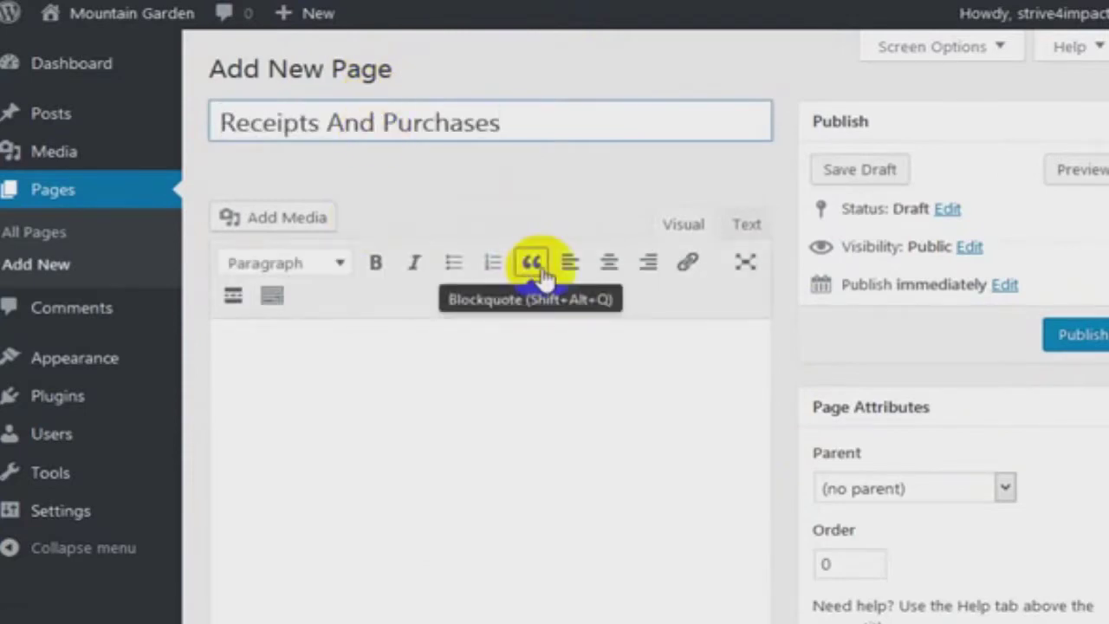
pyautogui.click(1070, 346)
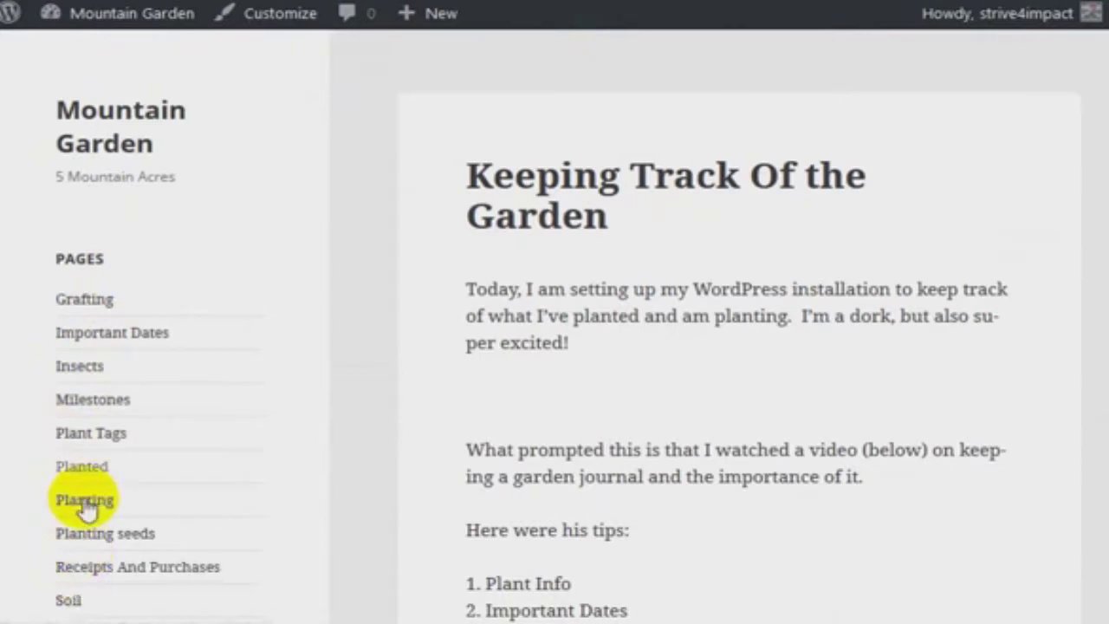
# Use Quick Edit in the page list to make "Plant Tags" a child of the "Planted" page.
pyautogui.scroll(-3, 205, 473)
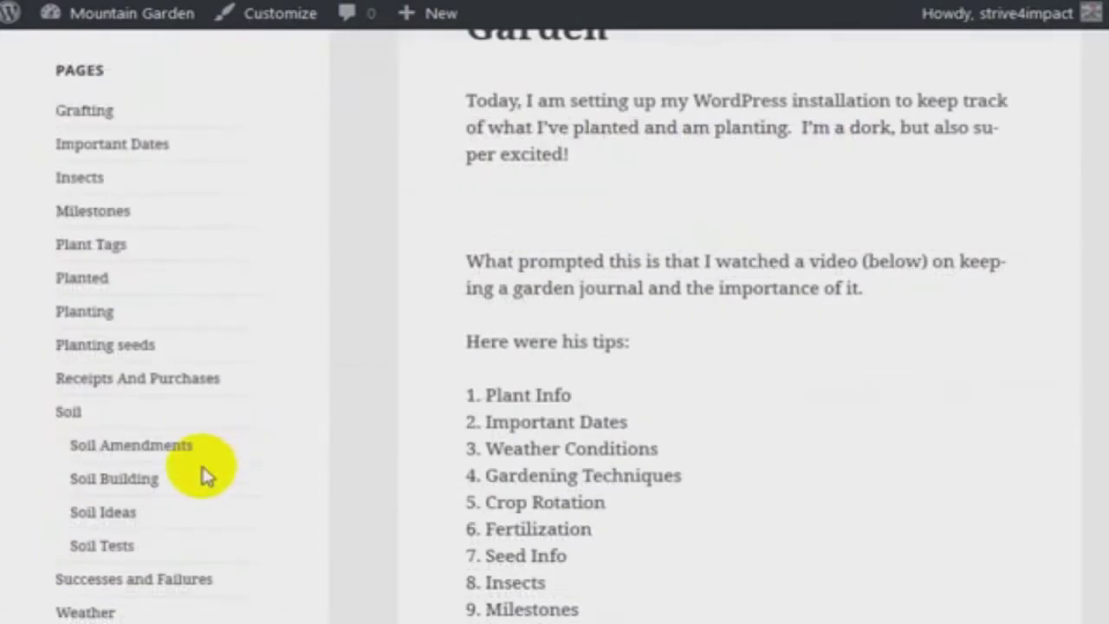
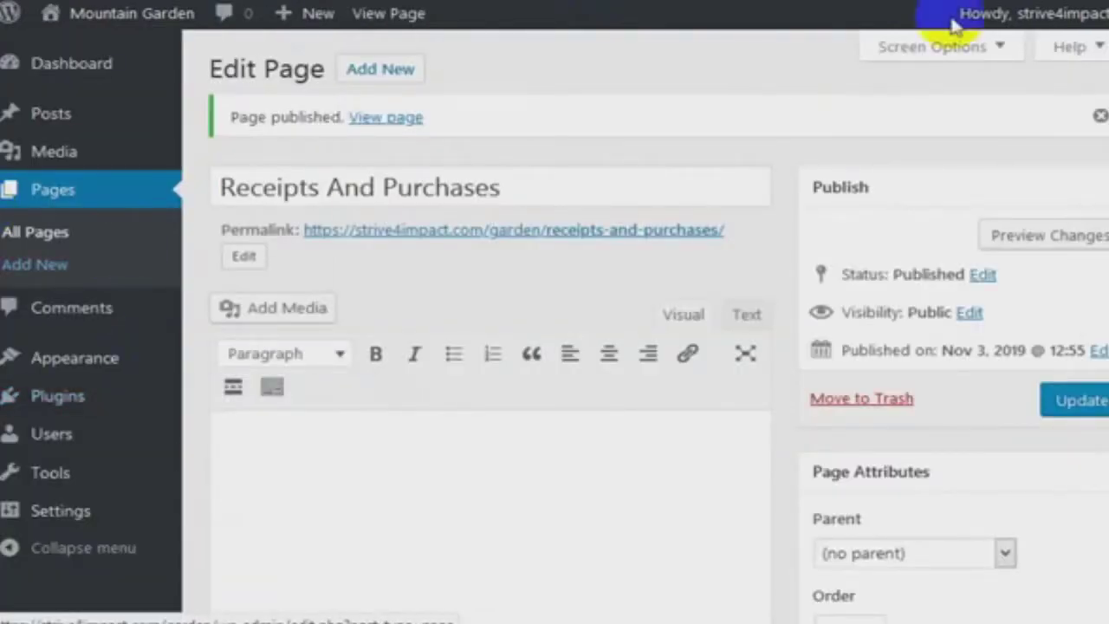
pyautogui.click(89, 208)
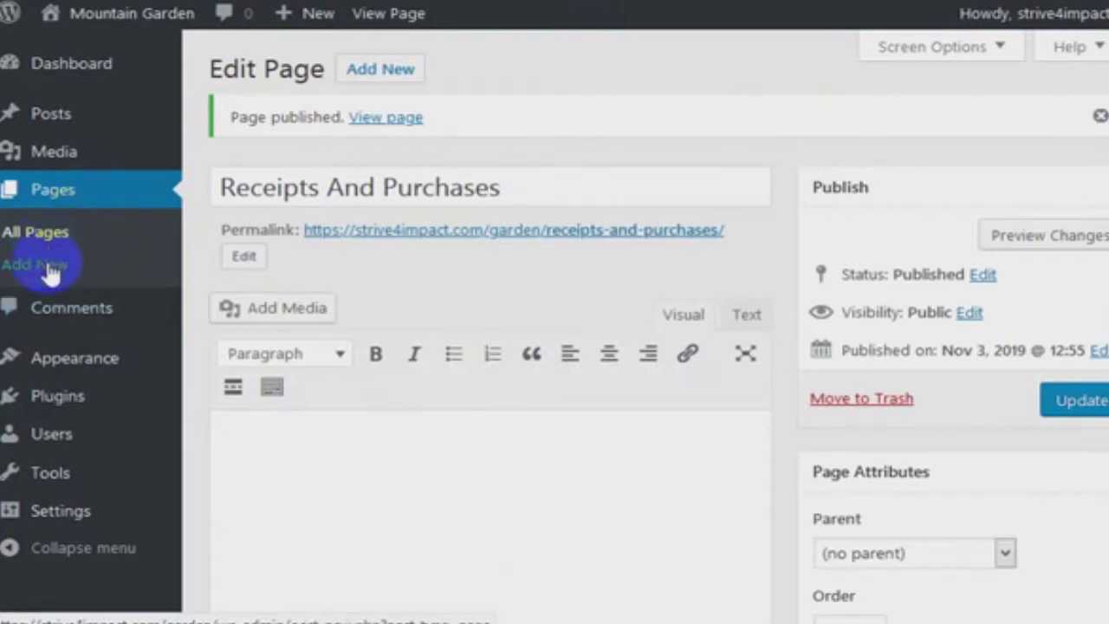
pyautogui.click(58, 198)
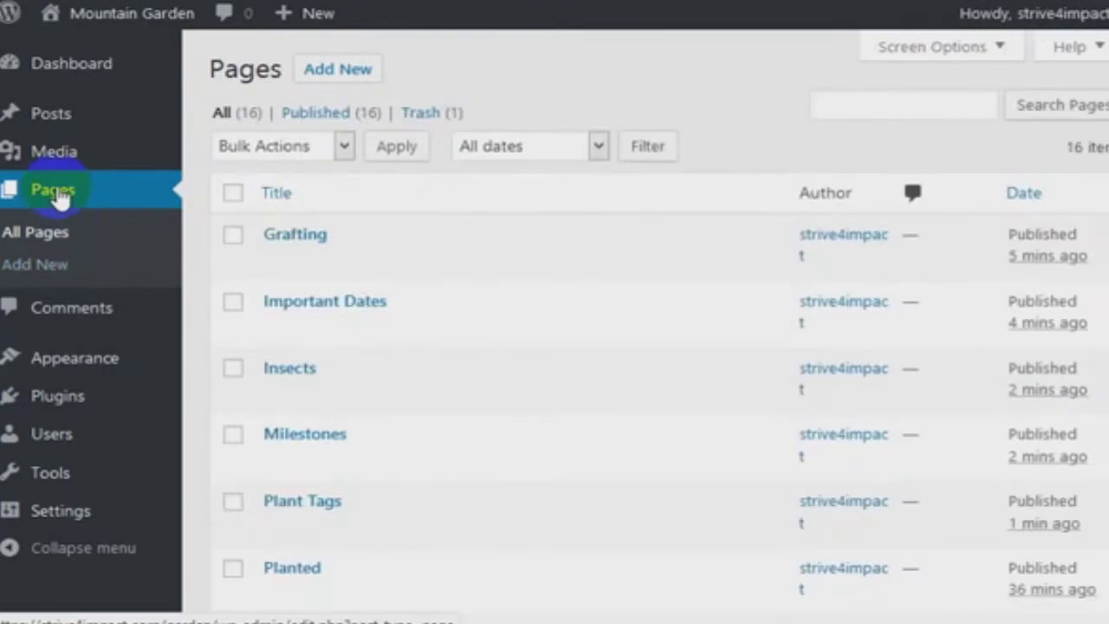
pyautogui.scroll(-5, 598, 218)
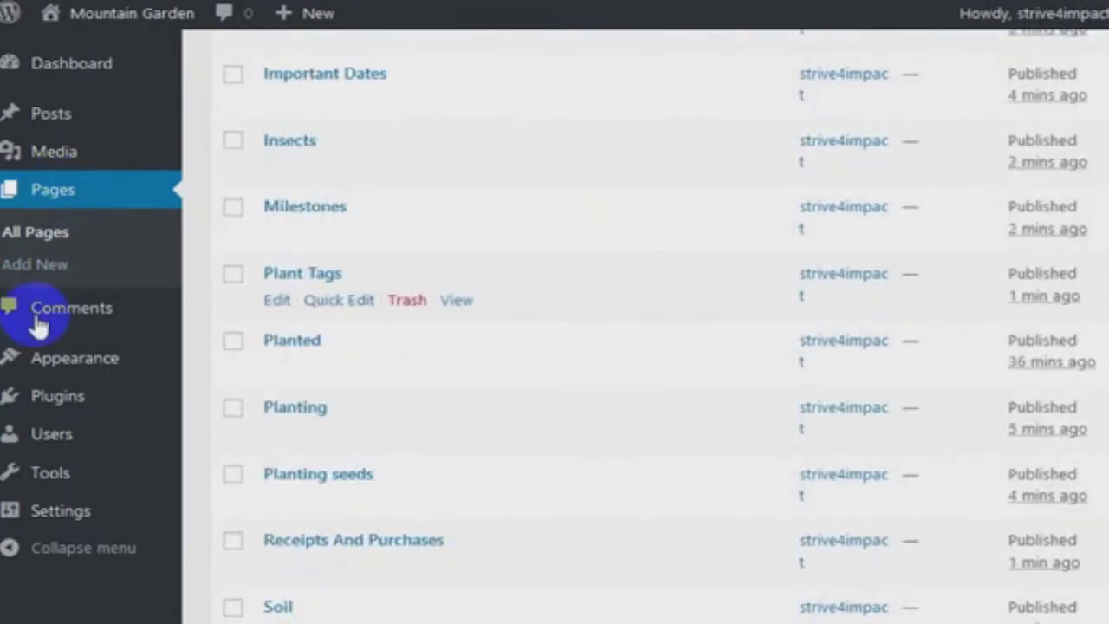
pyautogui.click(339, 301)
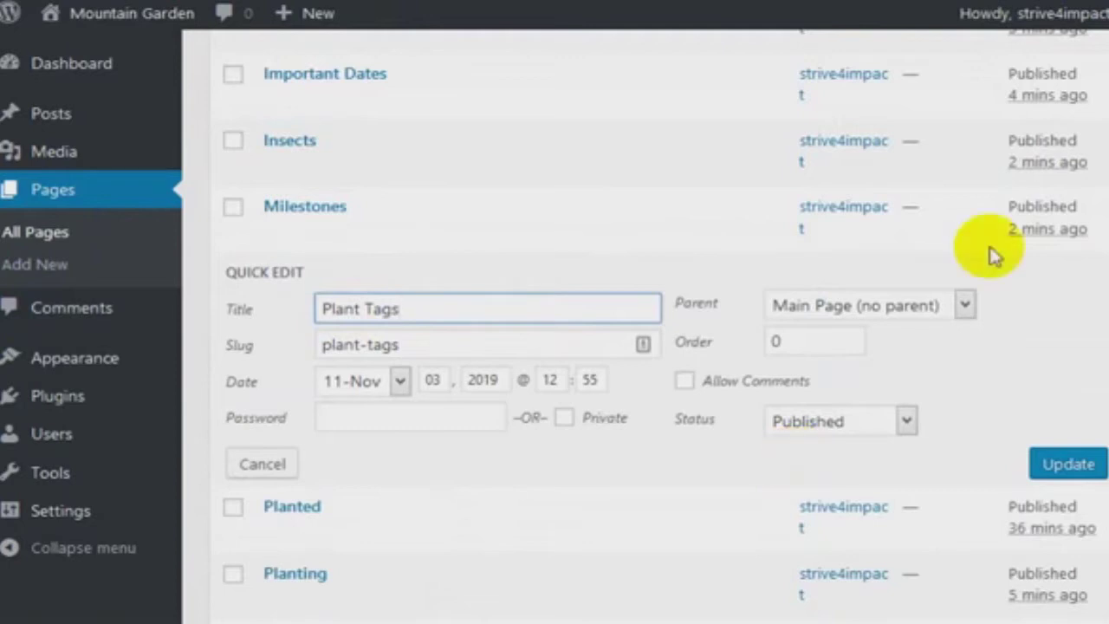
pyautogui.click(918, 308)
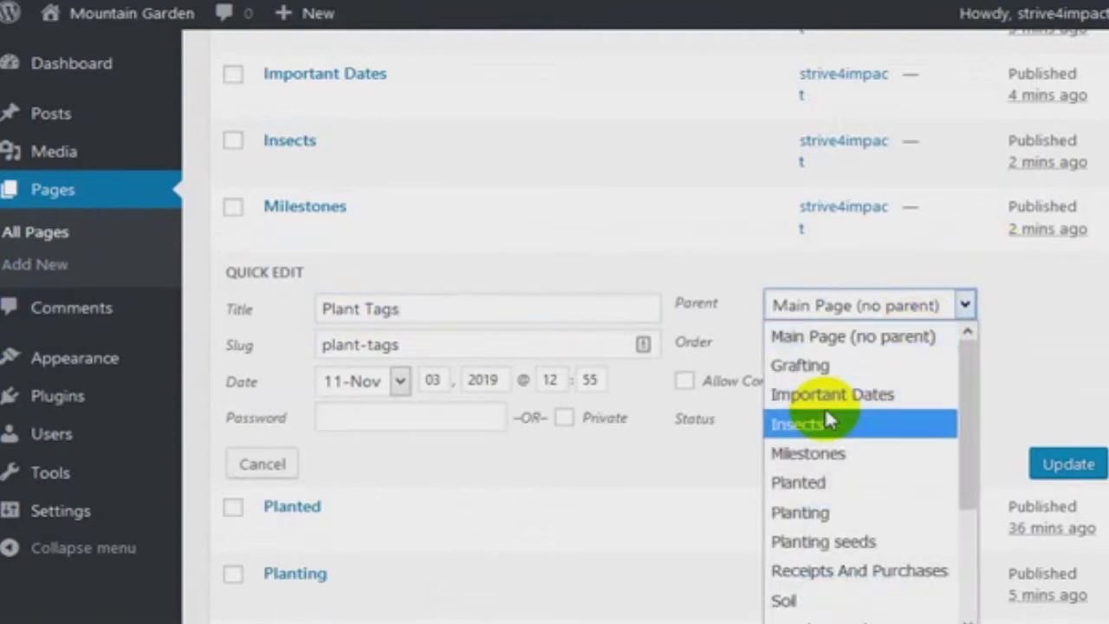
pyautogui.click(831, 485)
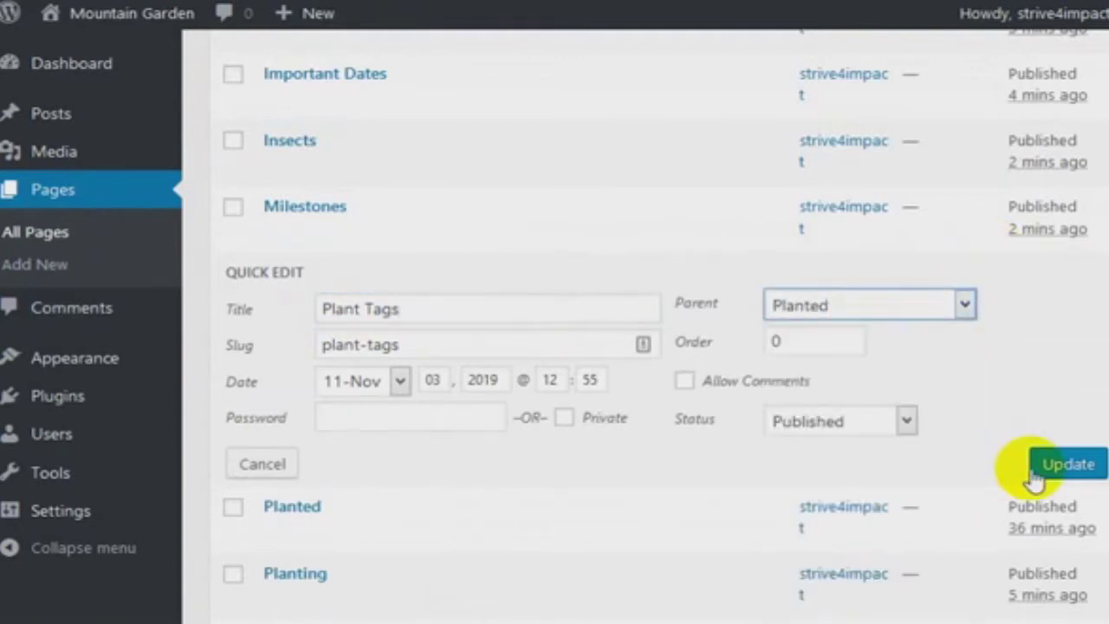
pyautogui.click(1093, 468)
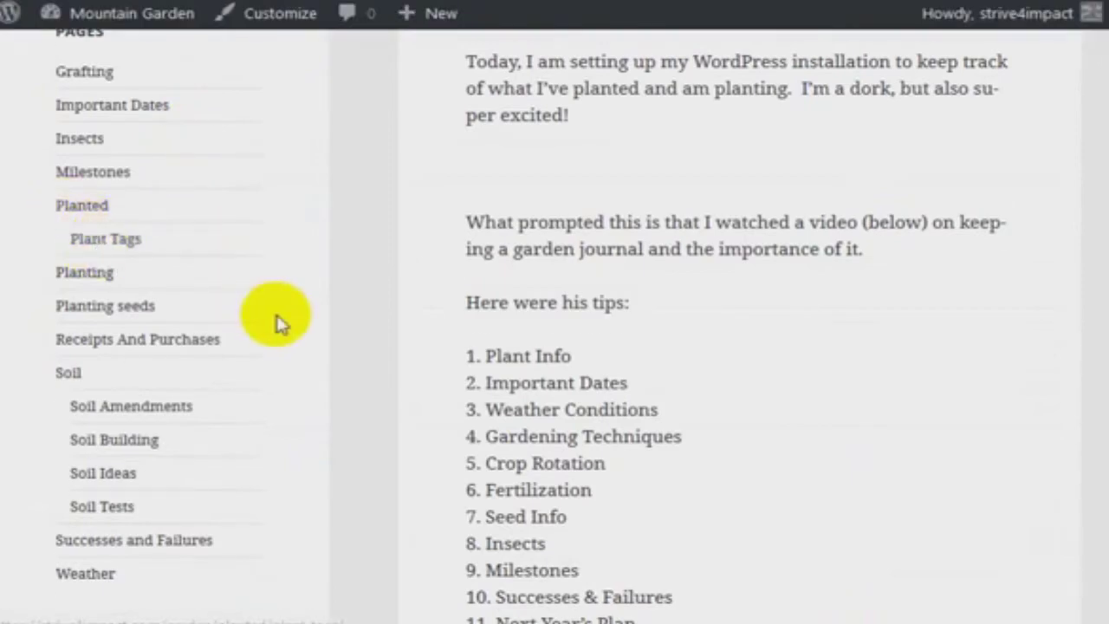
# Use Quick Edit in the page list to make "Receipts And Purchases" a child of the "Planted" page.
pyautogui.scroll(3, 272, 318)
pyautogui.scroll(-3, 275, 320)
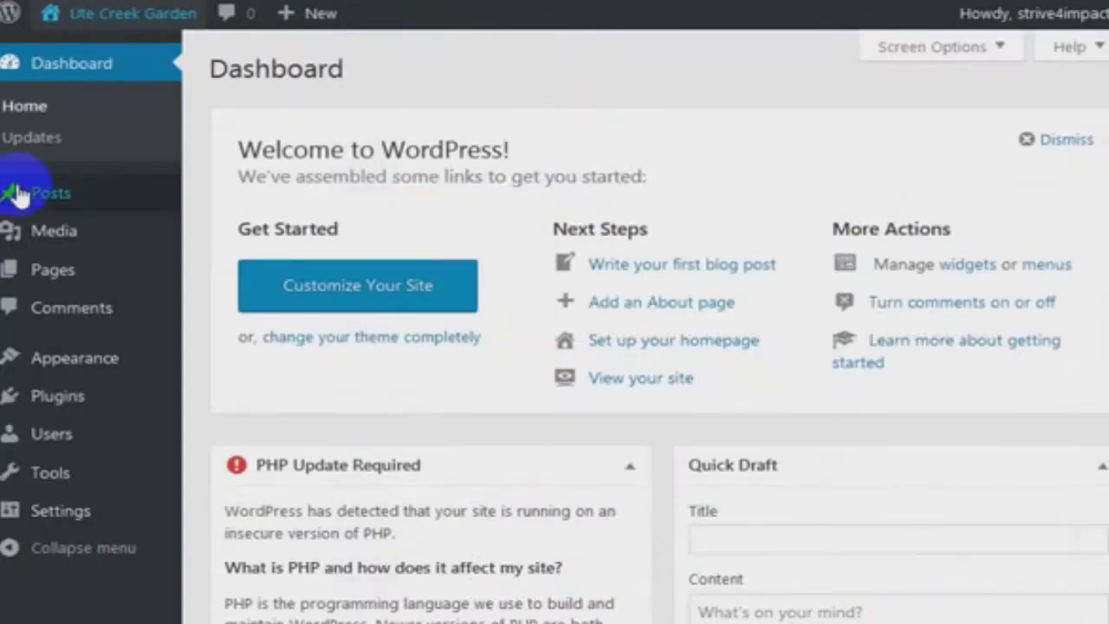
pyautogui.moveTo(69, 283)
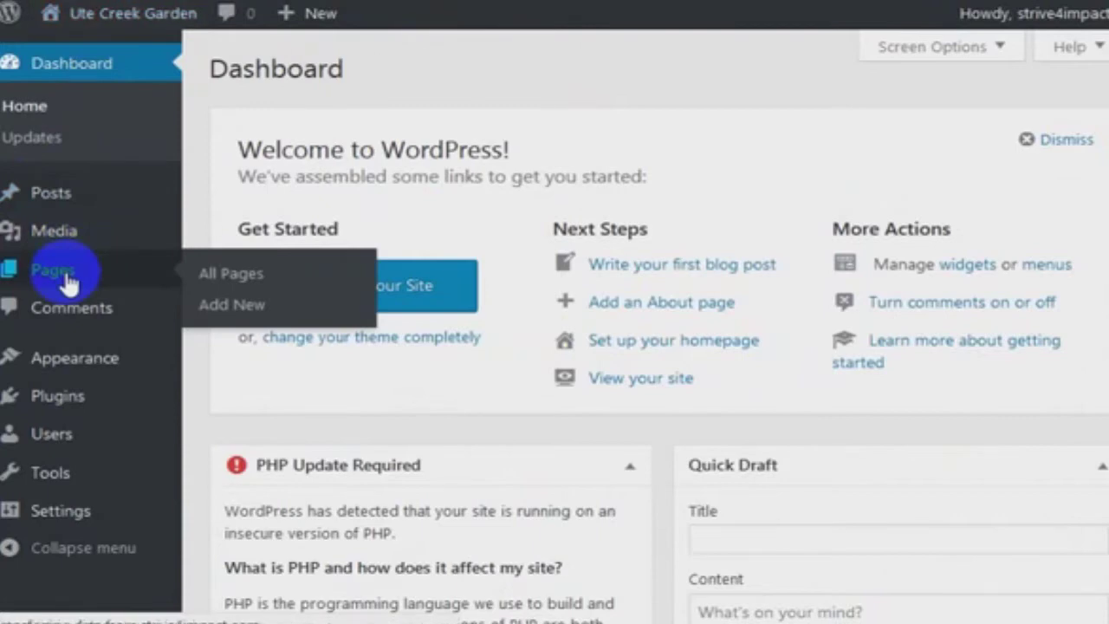
pyautogui.click(69, 282)
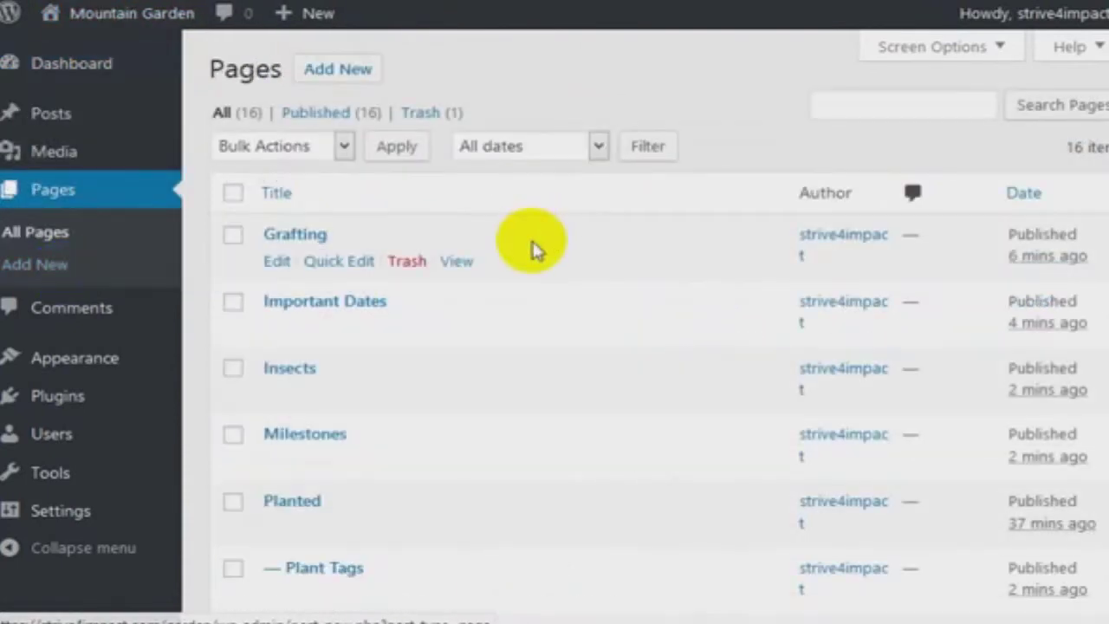
pyautogui.scroll(-4, 532, 248)
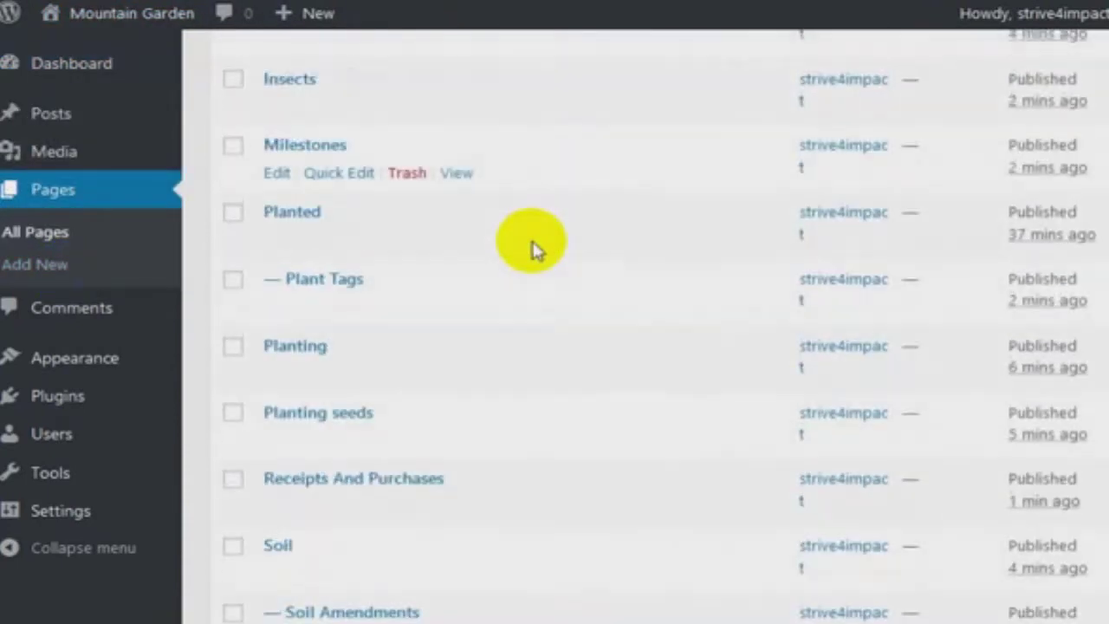
pyautogui.scroll(-1, 532, 248)
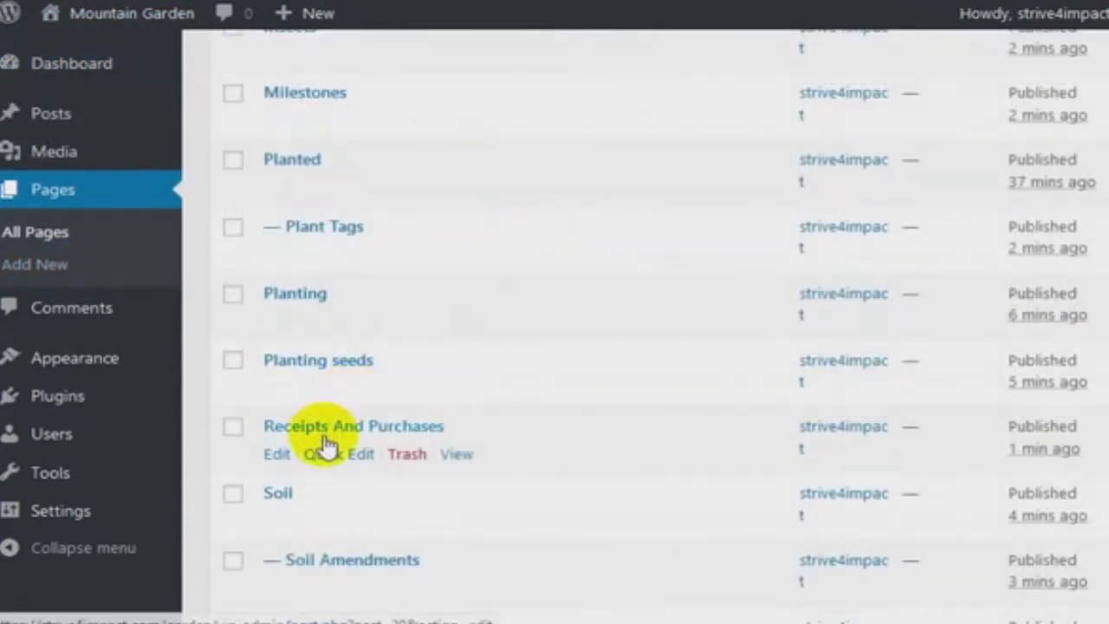
pyautogui.click(330, 452)
pyautogui.scroll(-3, 668, 407)
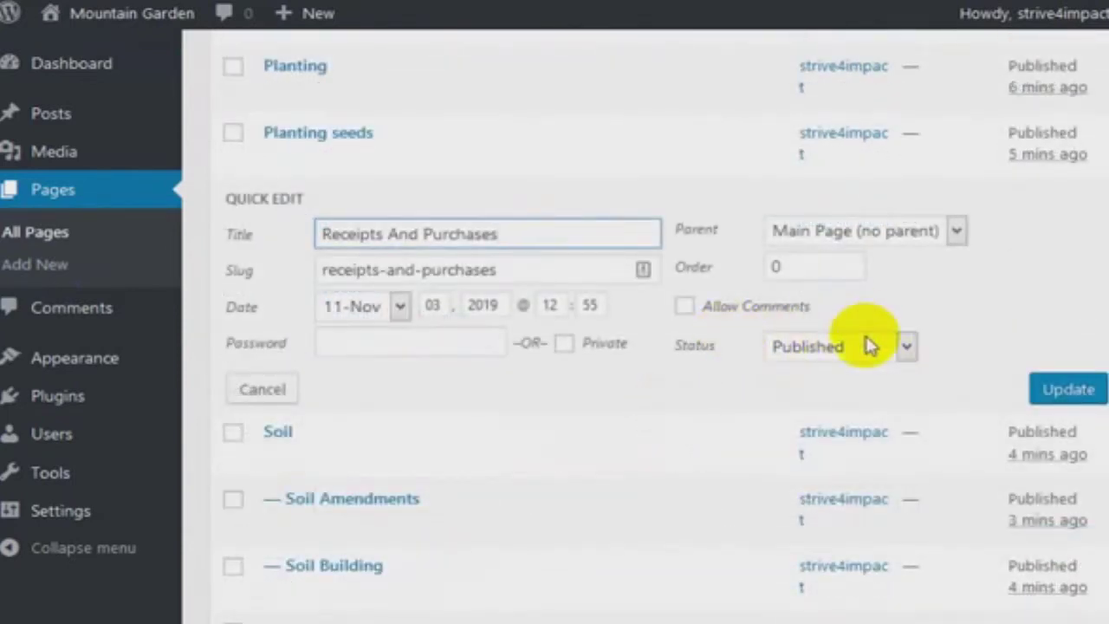
pyautogui.click(875, 232)
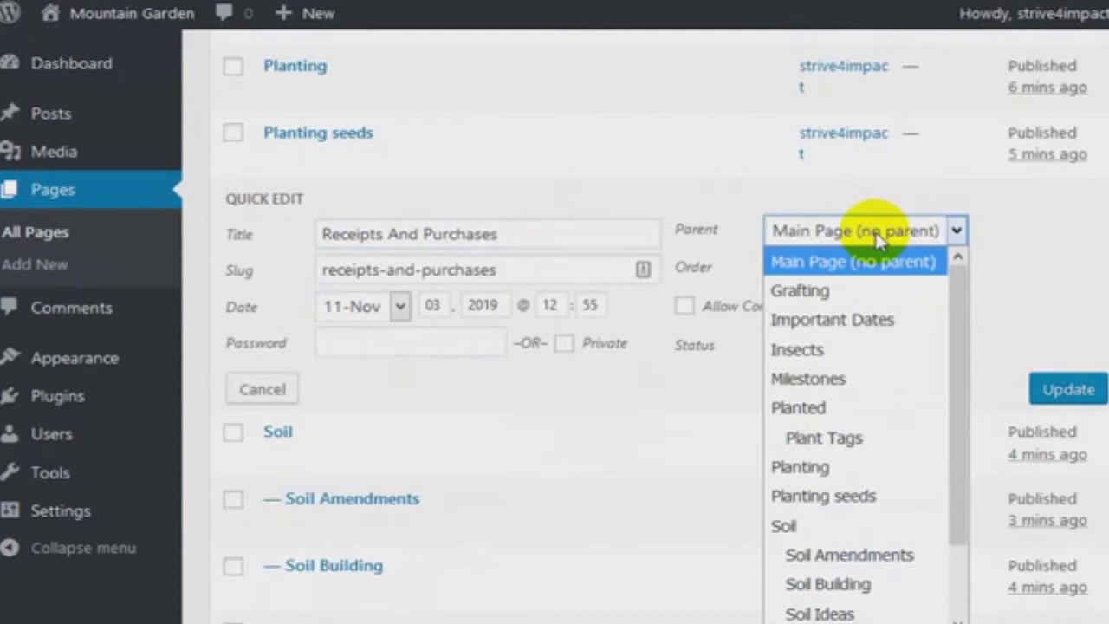
pyautogui.click(834, 407)
pyautogui.click(1031, 391)
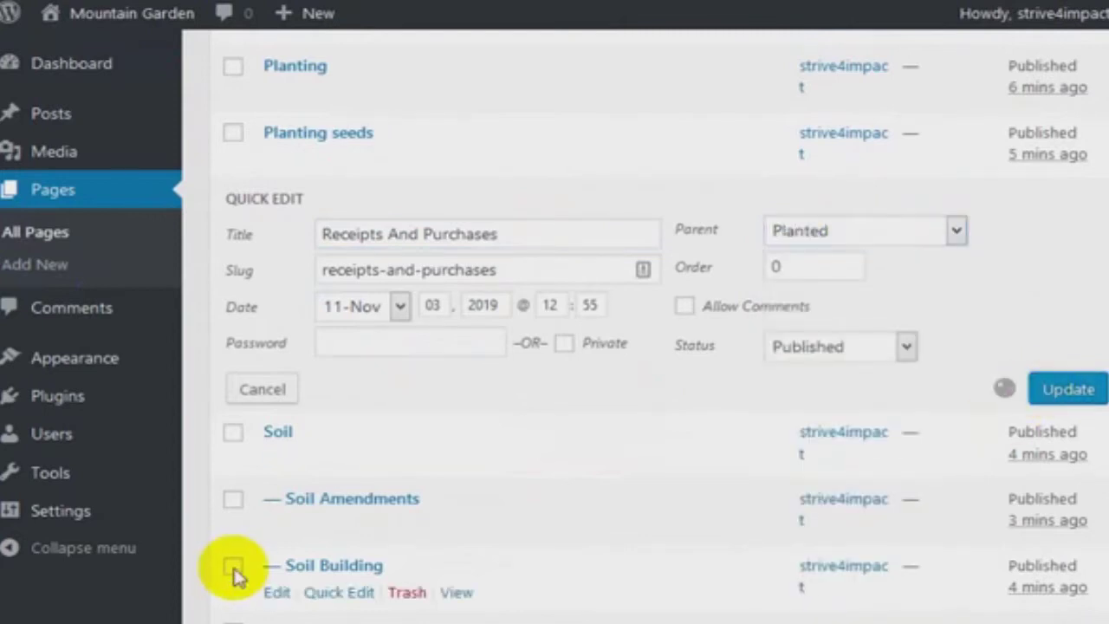
pyautogui.scroll(3, 754, 378)
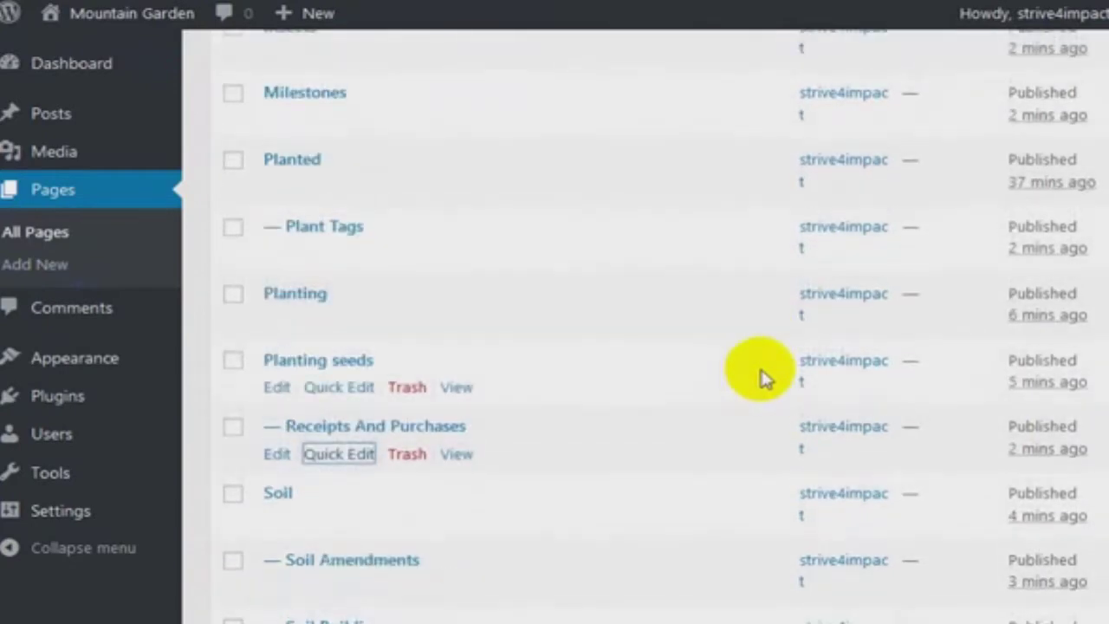
# Visit the live Mountain Garden site and review the page hierarchy, recent posts and categories in its sidebar.
pyautogui.click(131, 13)
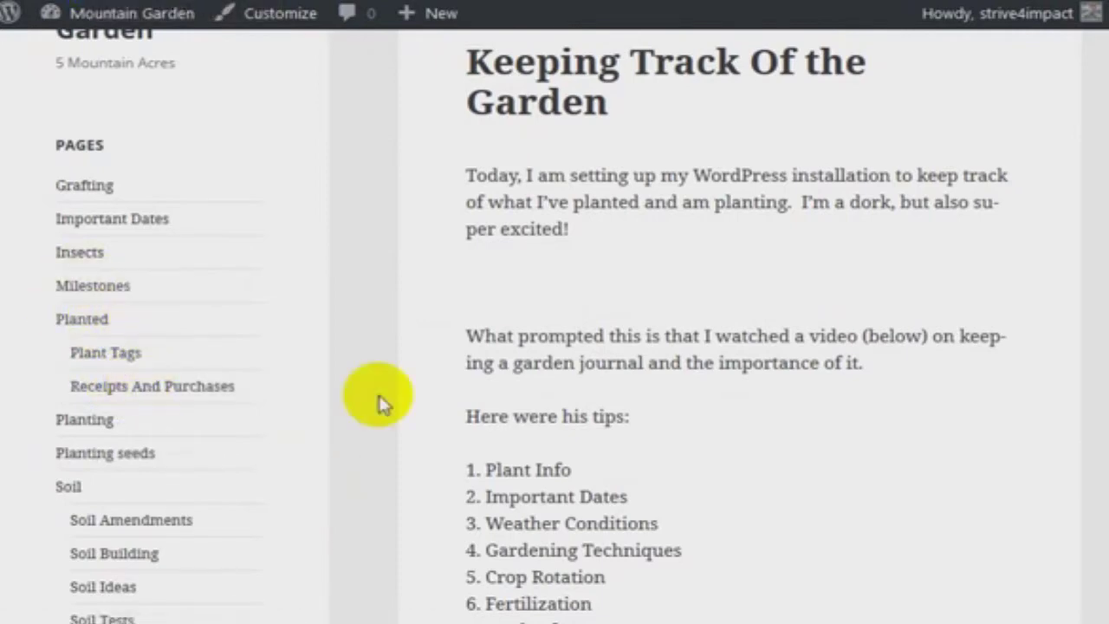
pyautogui.scroll(2, 381, 403)
pyautogui.scroll(-5, 381, 403)
pyautogui.scroll(-3, 376, 401)
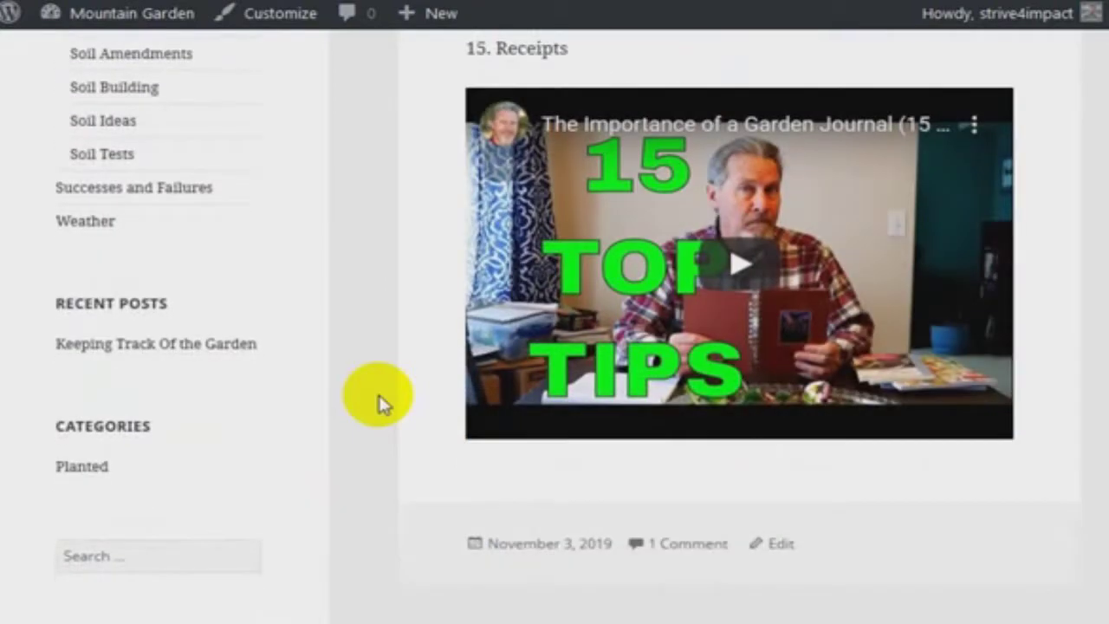
pyautogui.scroll(5, 736, 385)
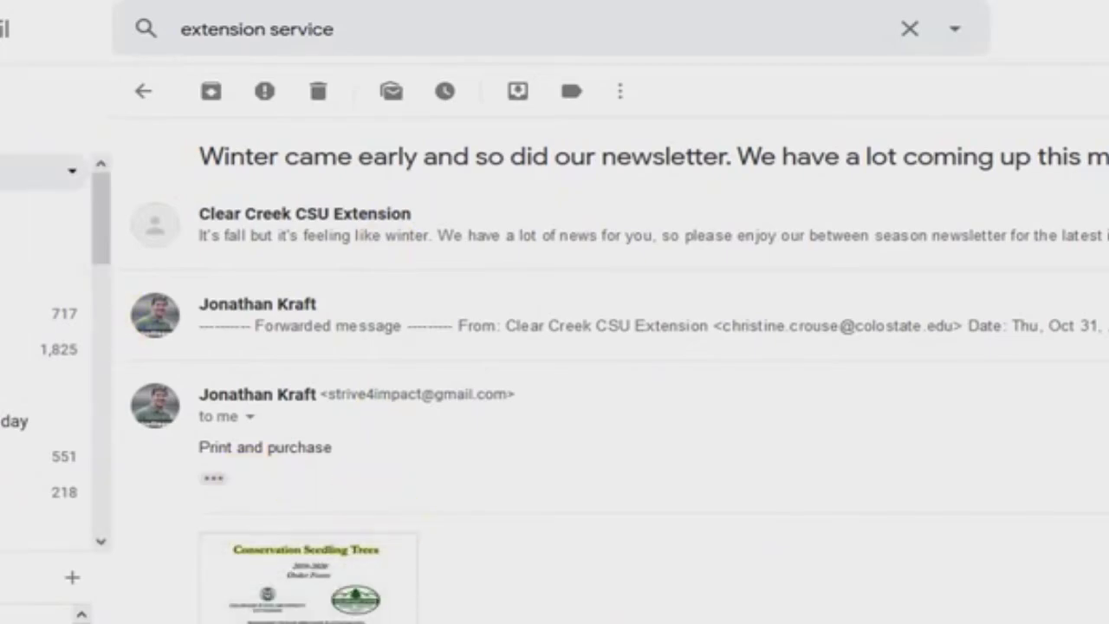
# Switch to Gmail, return to the inbox and search the mail for "apples".
pyautogui.click(35, 171)
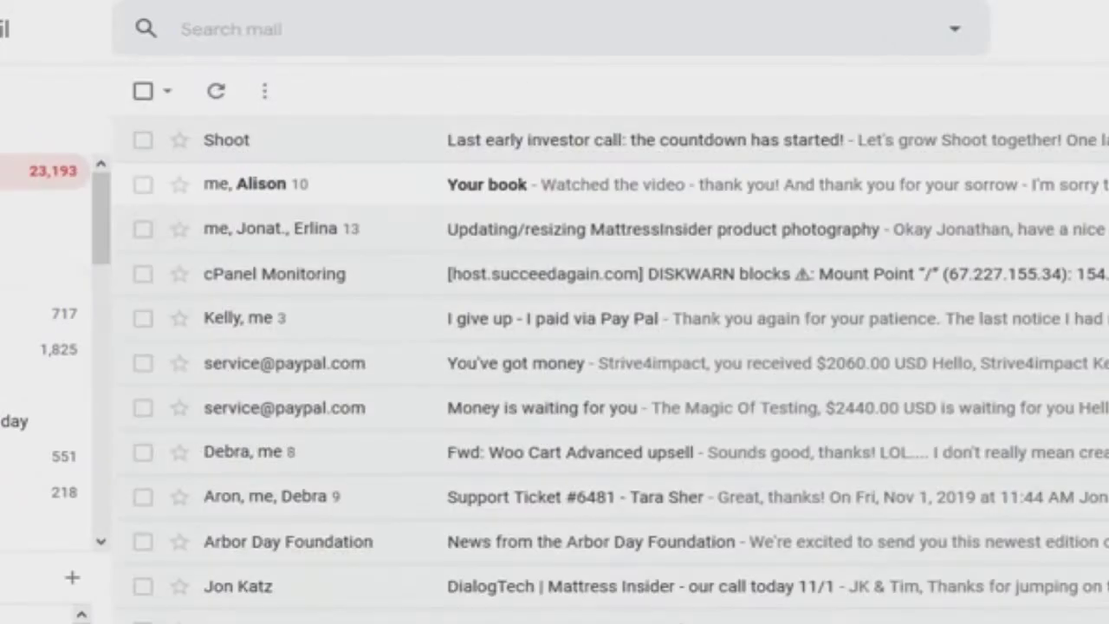
pyautogui.click(384, 38)
pyautogui.write('appl')
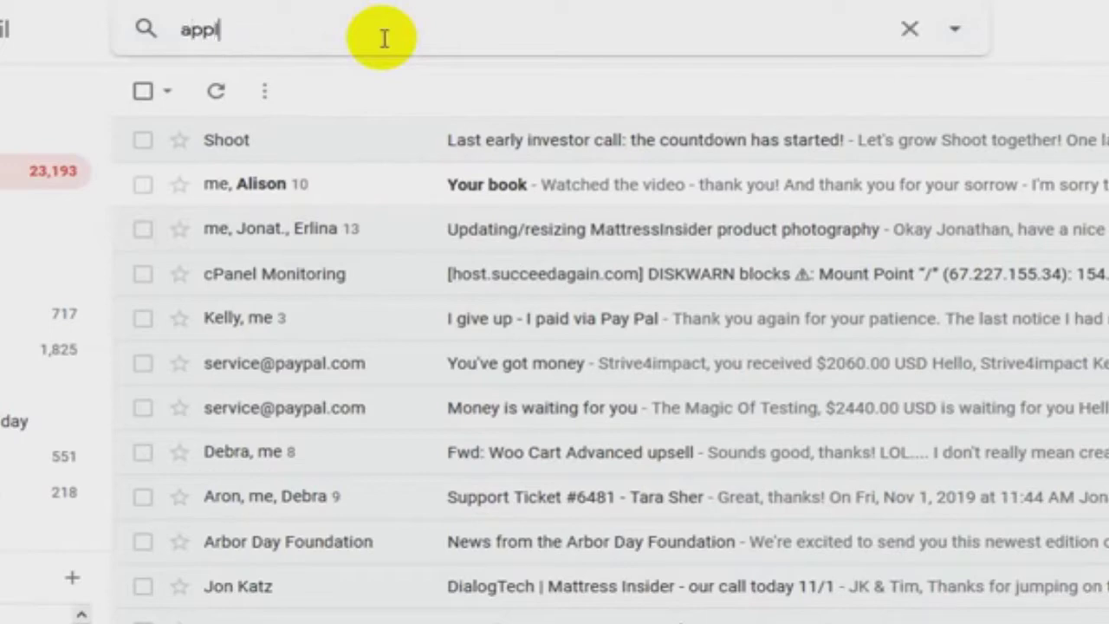
pyautogui.write('es')
pyautogui.press('Return')
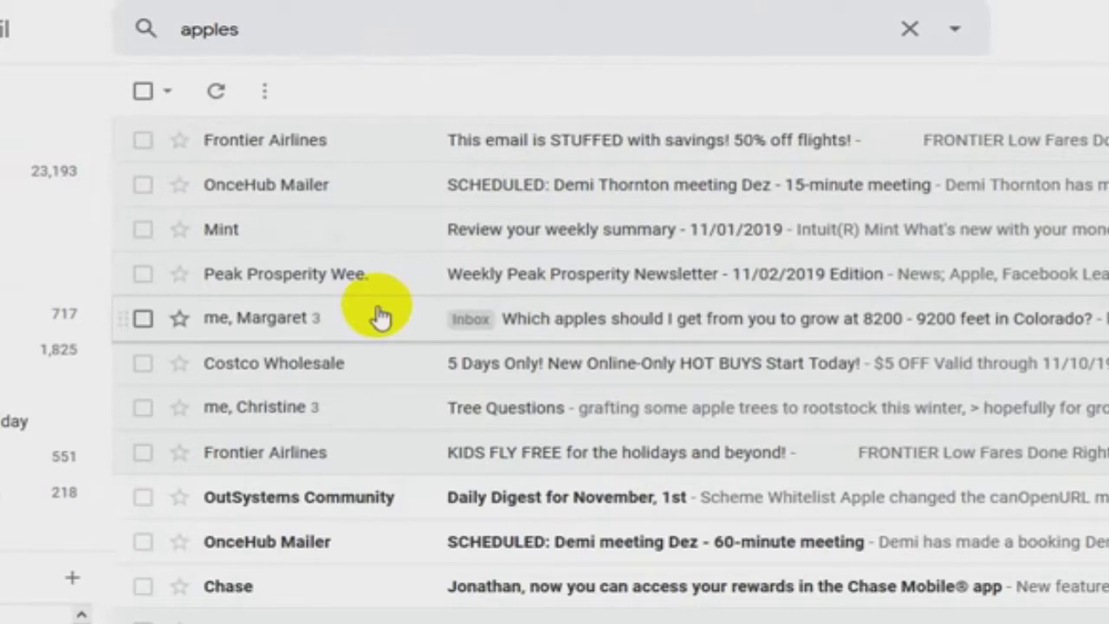
# Open the "Tree Questions" conversation about grafting apple trees and look through its messages.
pyautogui.click(601, 400)
pyautogui.scroll(-10, 632, 373)
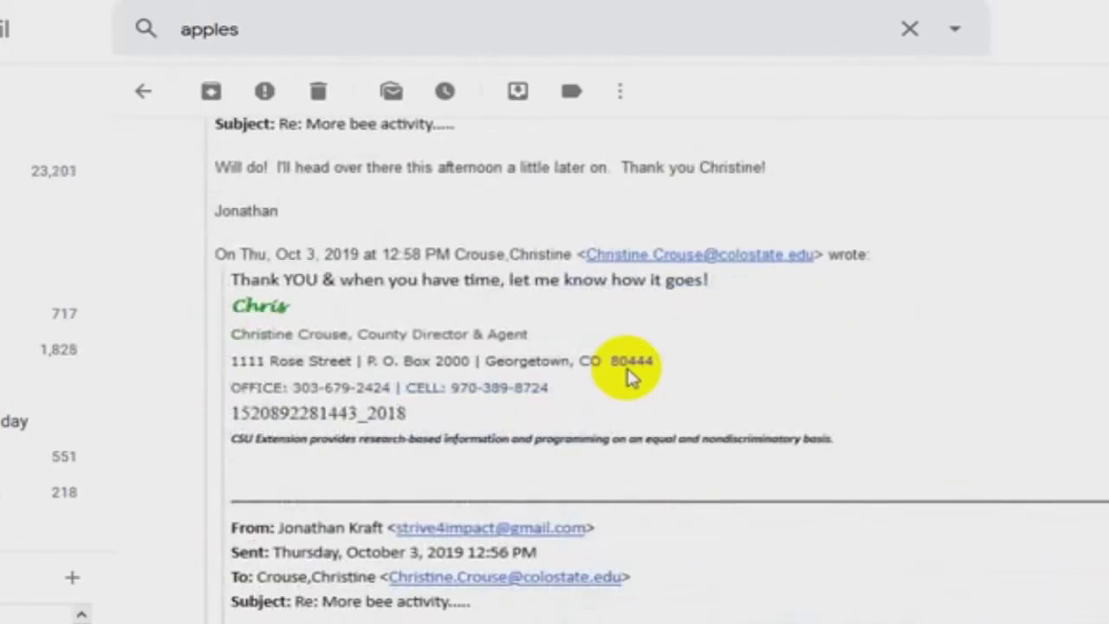
pyautogui.scroll(10, 630, 373)
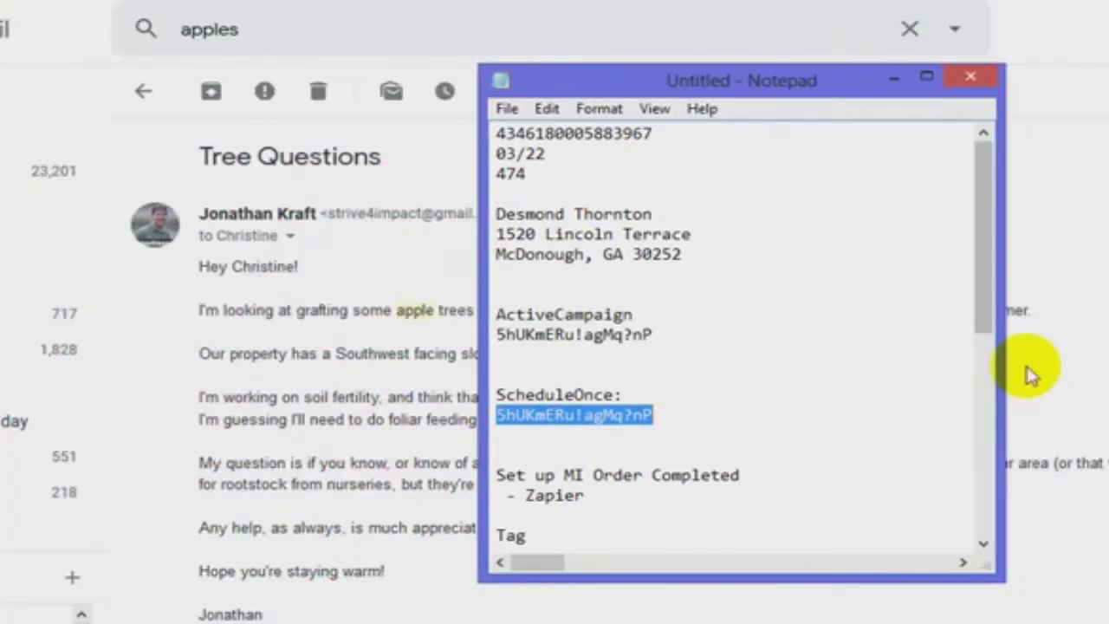
# Copy the Apples heading and its list of web addresses from the Notepad notes, and return to the WordPress dashboard.
pyautogui.scroll(-7, 903, 347)
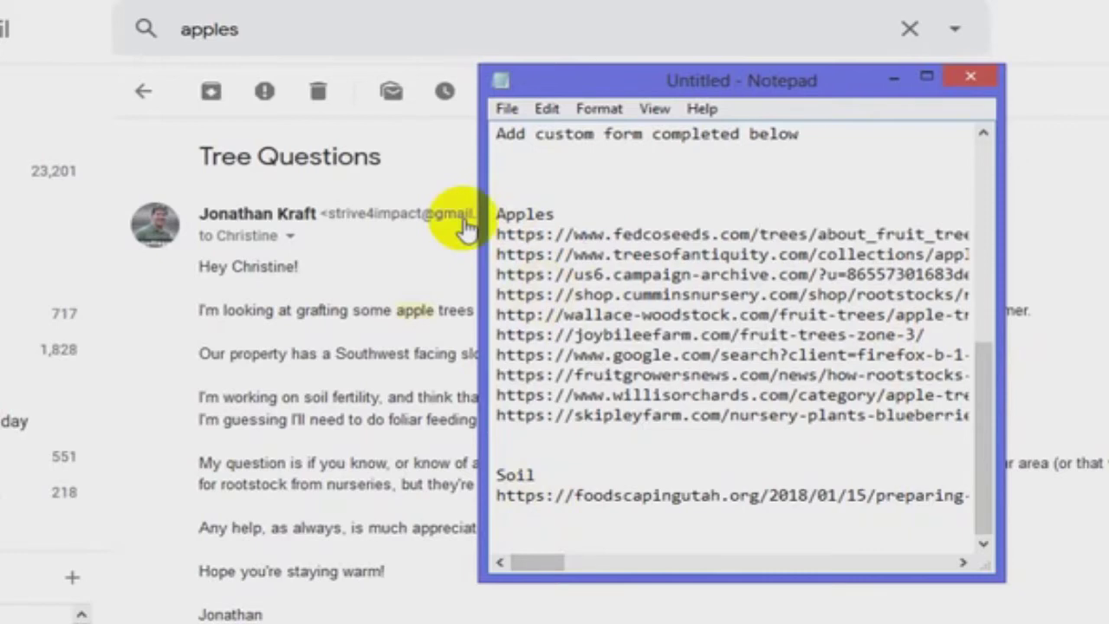
pyautogui.moveTo(494, 213); pyautogui.dragTo(917, 466)
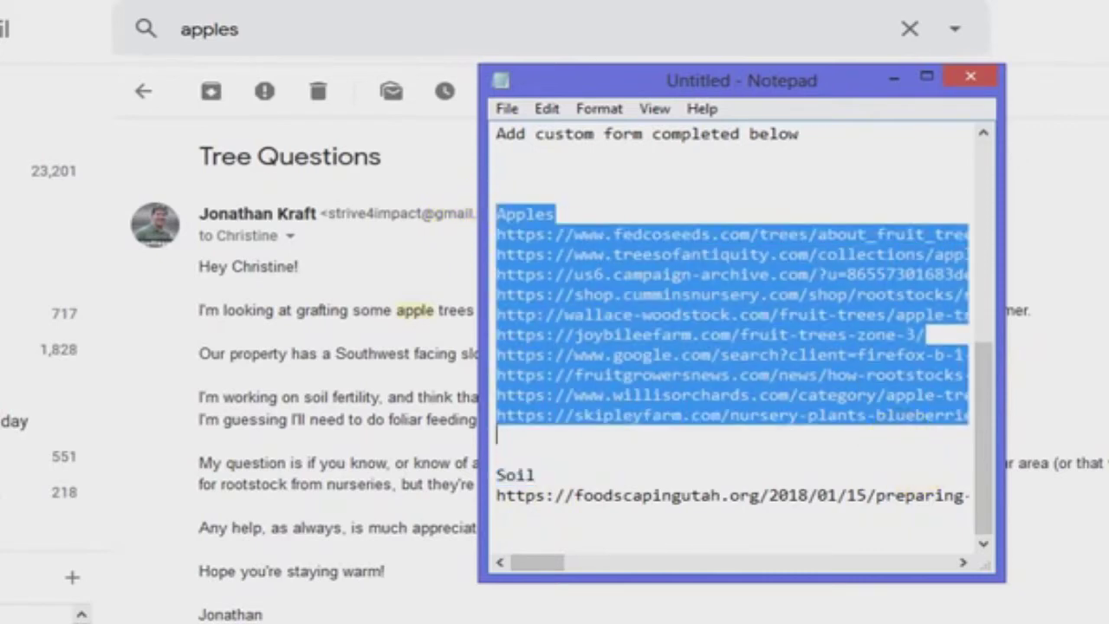
pyautogui.hotkey('alt', 'Tab')
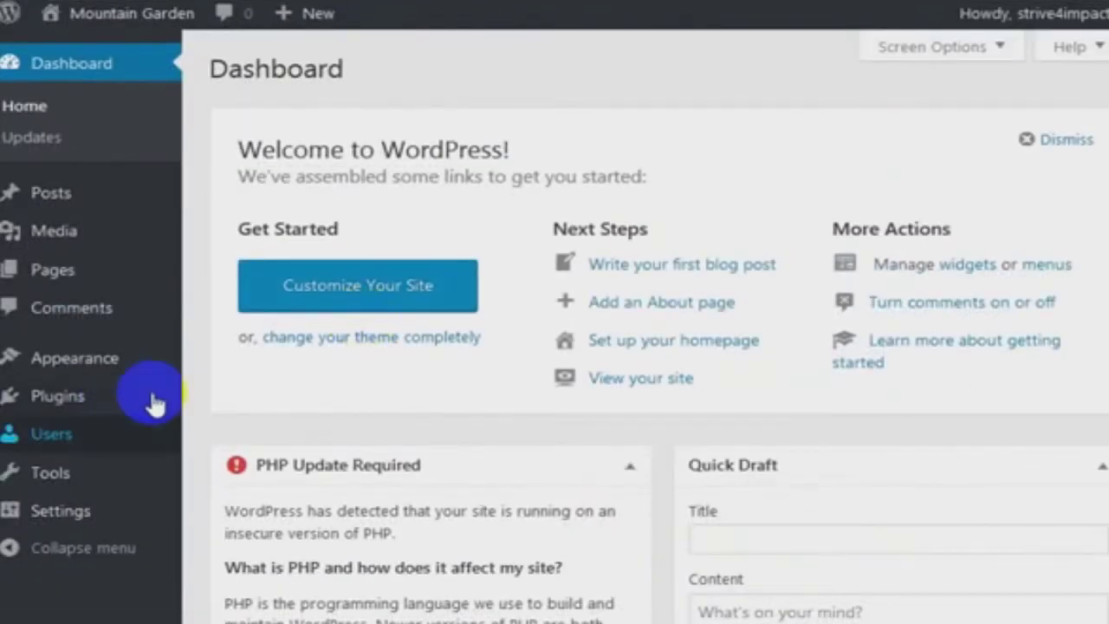
# Create a new post containing the copied apple links and title it "Helpful links related to apples".
pyautogui.moveTo(52, 193)
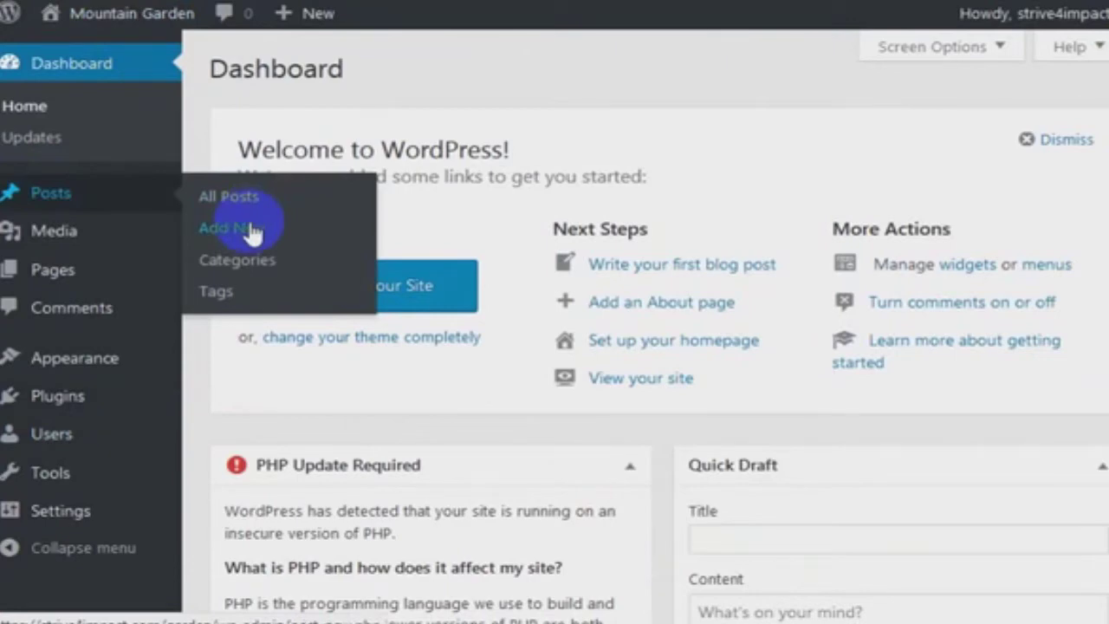
pyautogui.click(251, 225)
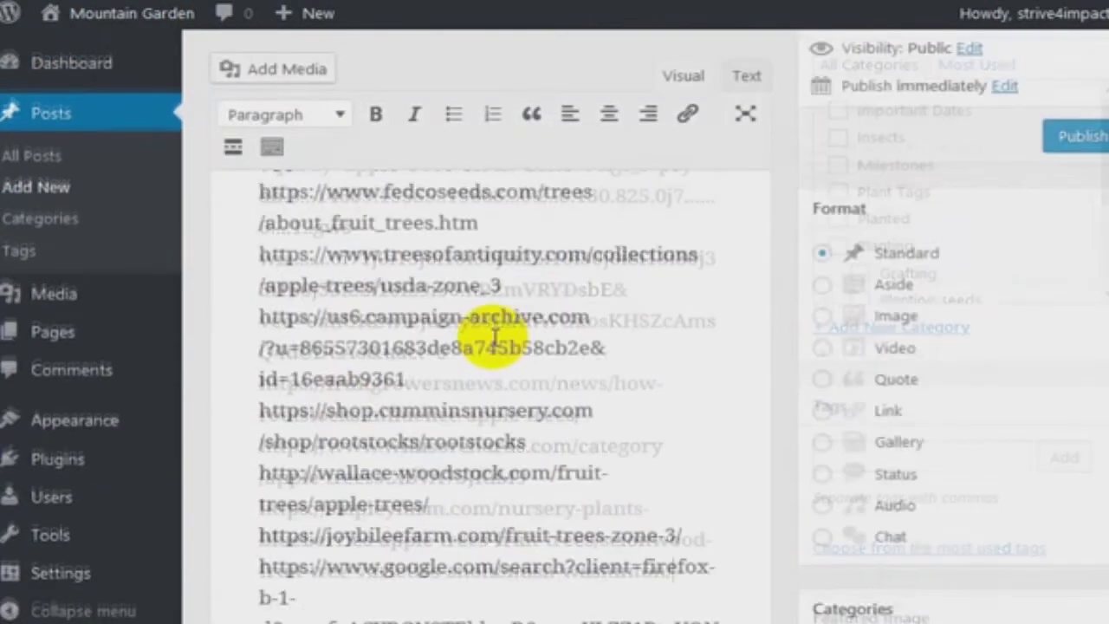
pyautogui.scroll(3, 494, 338)
pyautogui.click(297, 139)
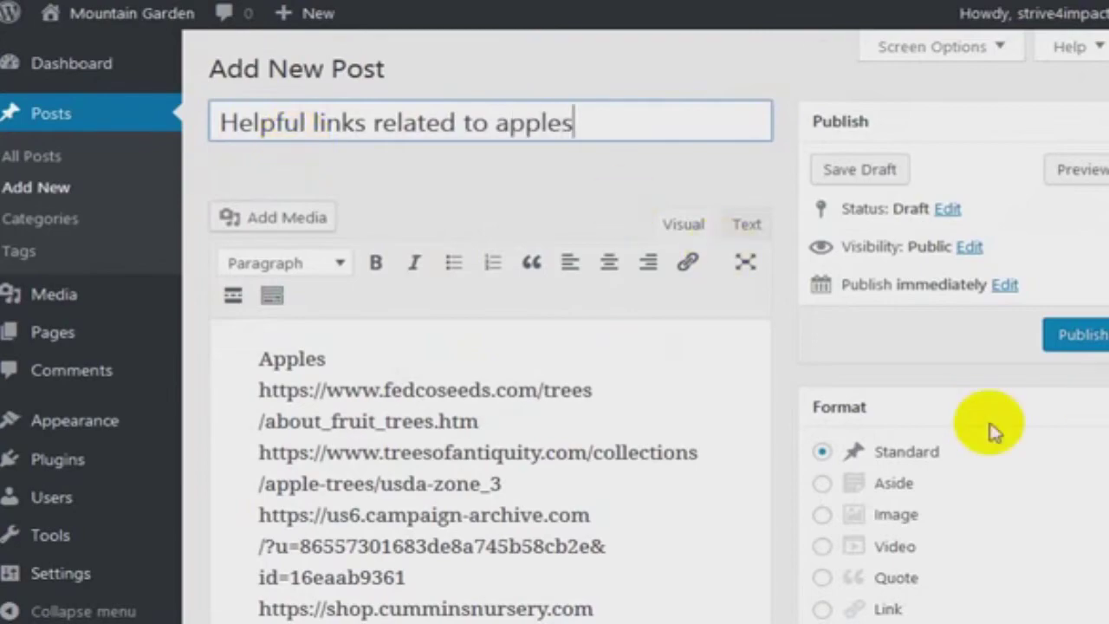
# Add the tag "apples" to the post and publish it.
pyautogui.scroll(-8, 987, 431)
pyautogui.scroll(-3, 992, 422)
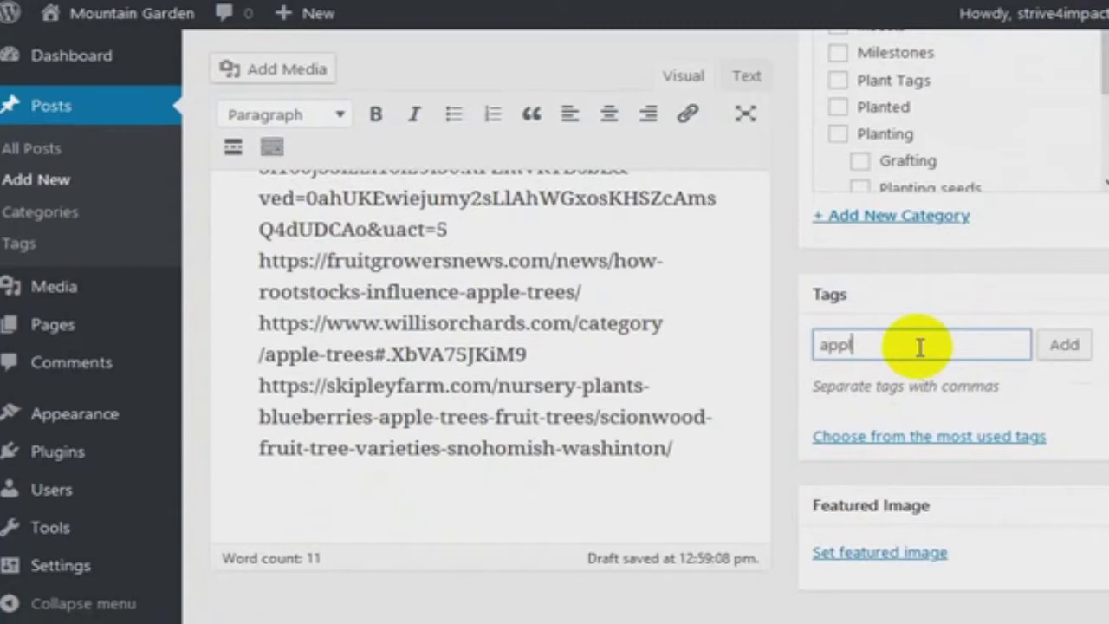
pyautogui.click(1065, 347)
pyautogui.scroll(15, 1023, 394)
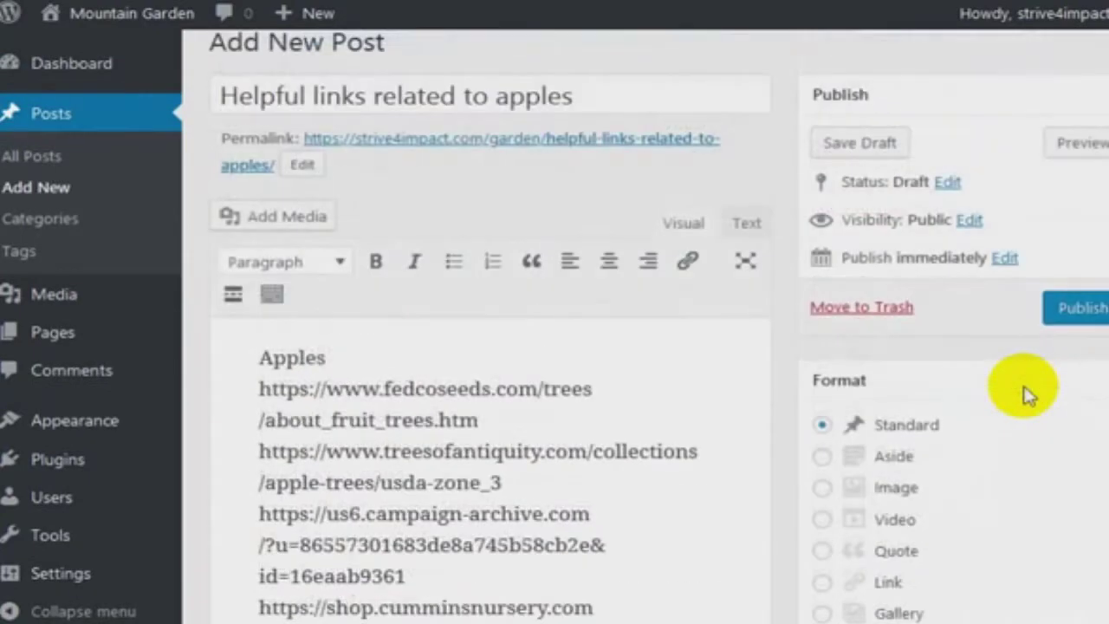
pyautogui.scroll(-1, 1023, 394)
pyautogui.moveTo(563, 340); pyautogui.dragTo(208, 287)
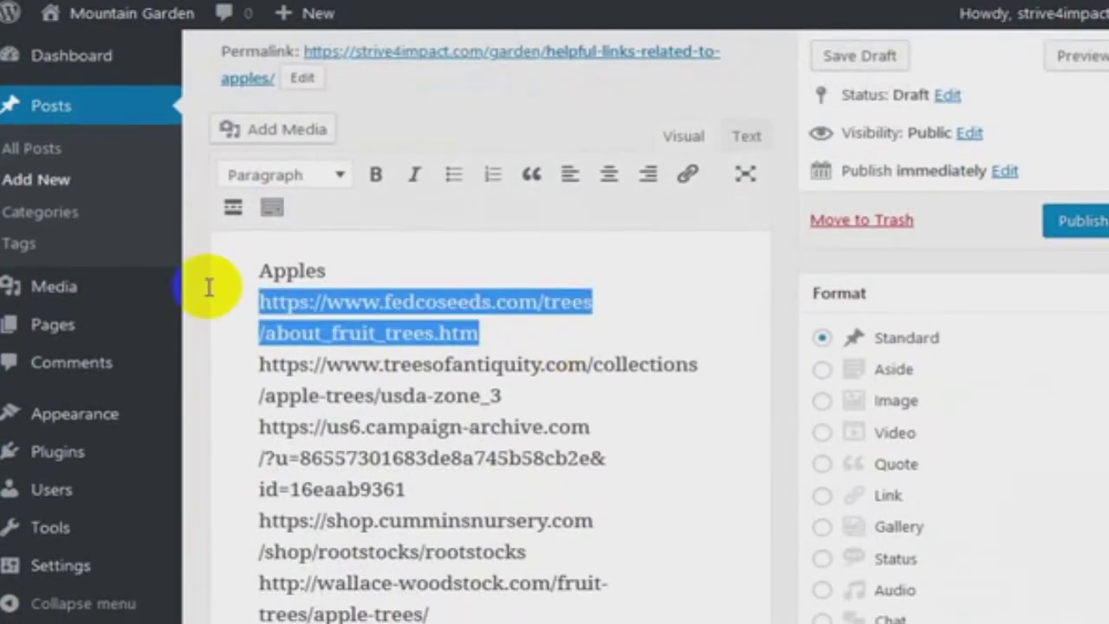
pyautogui.click(1087, 224)
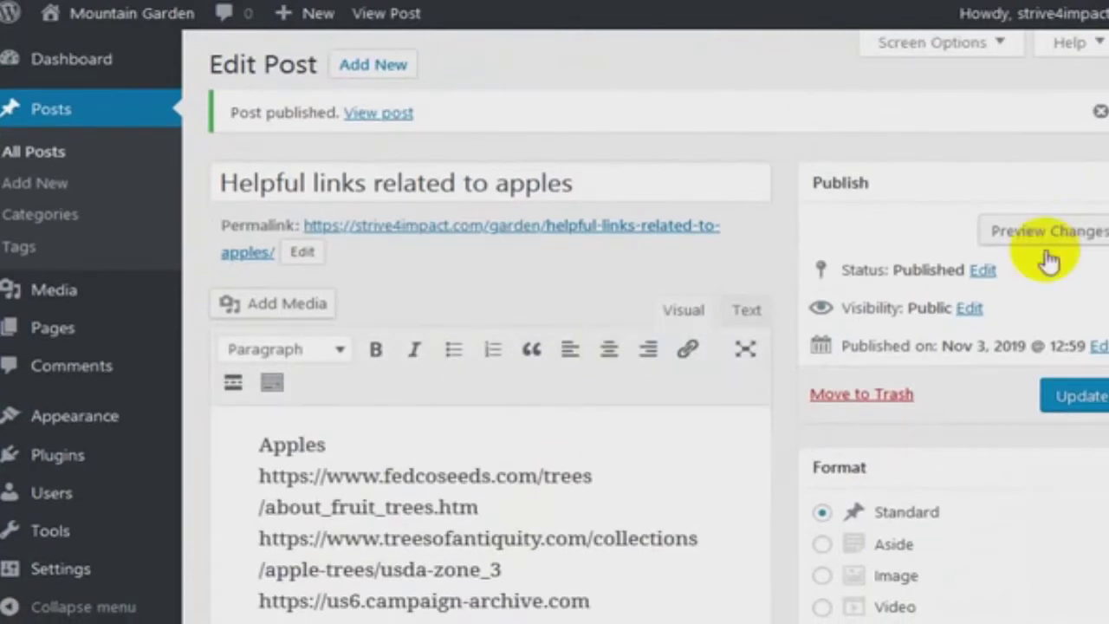
# Turn the fedcoseeds.com address into a link in the post's text view and return to the visual view.
pyautogui.click(747, 312)
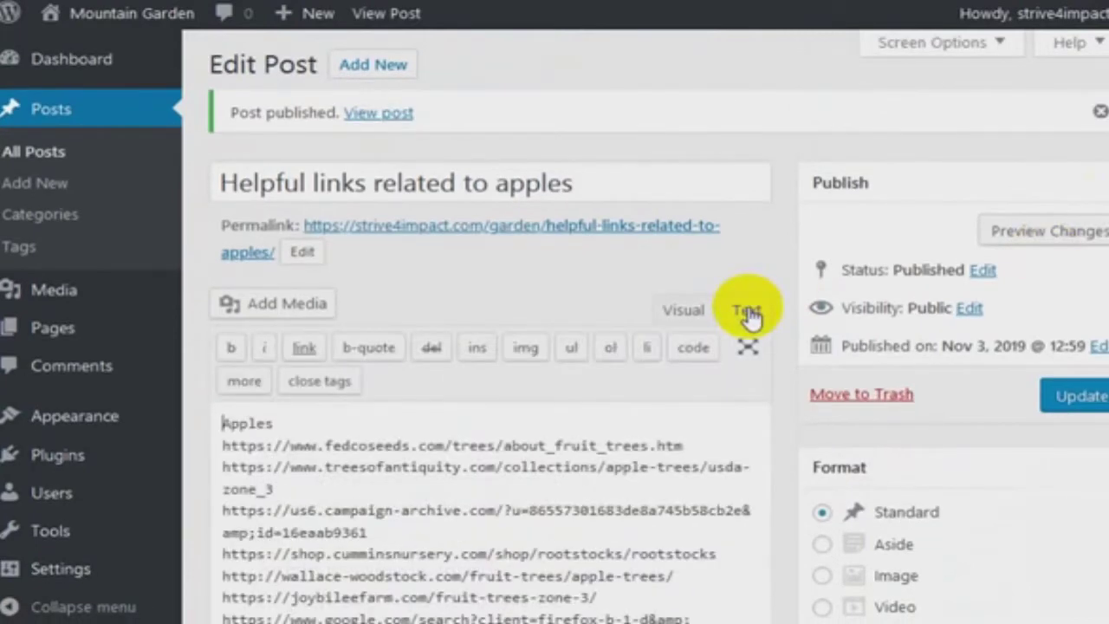
pyautogui.click(683, 325)
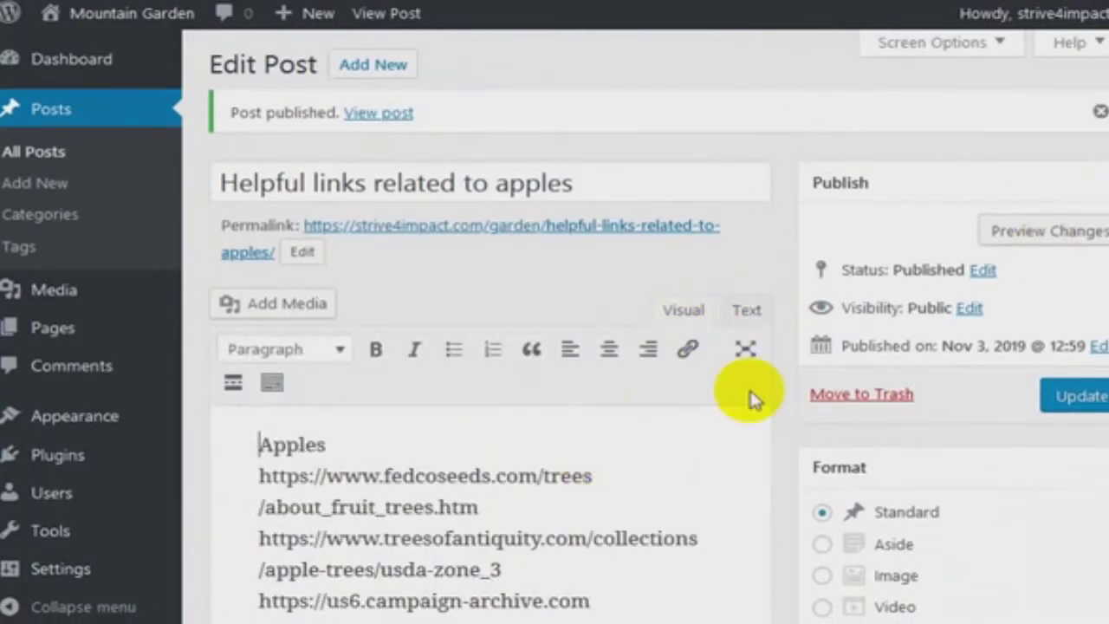
pyautogui.click(747, 312)
pyautogui.moveTo(708, 451); pyautogui.dragTo(212, 444)
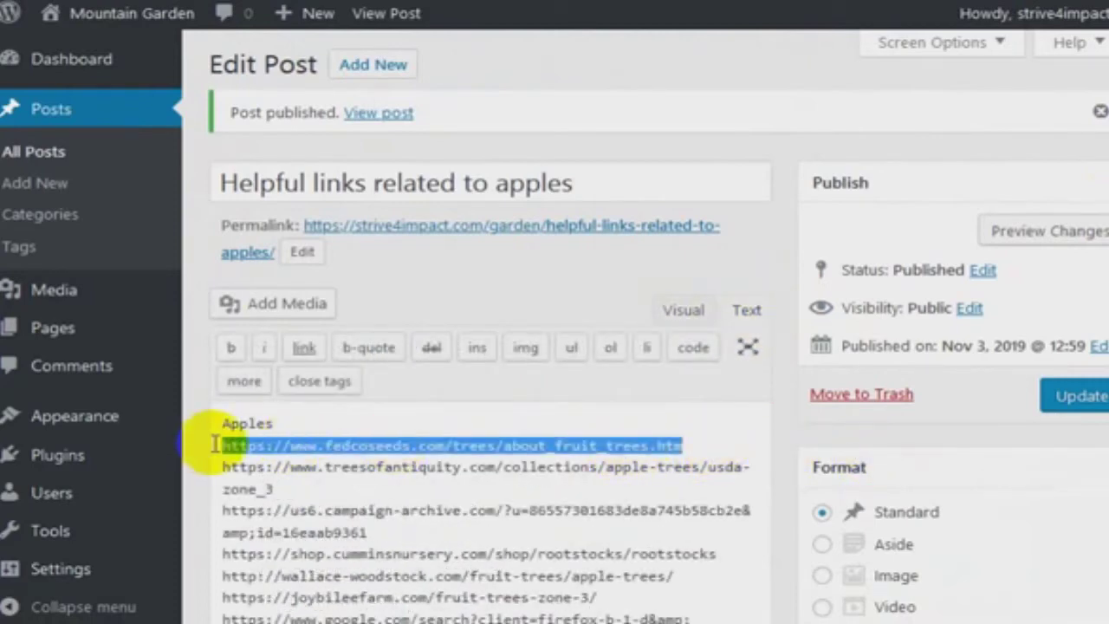
pyautogui.click(307, 348)
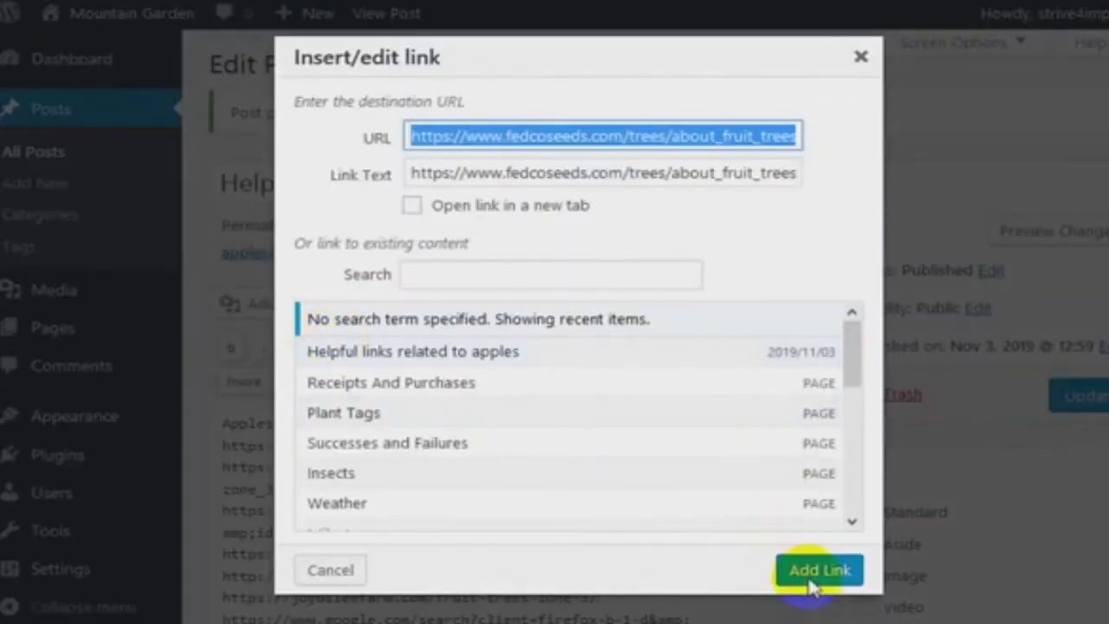
pyautogui.click(812, 572)
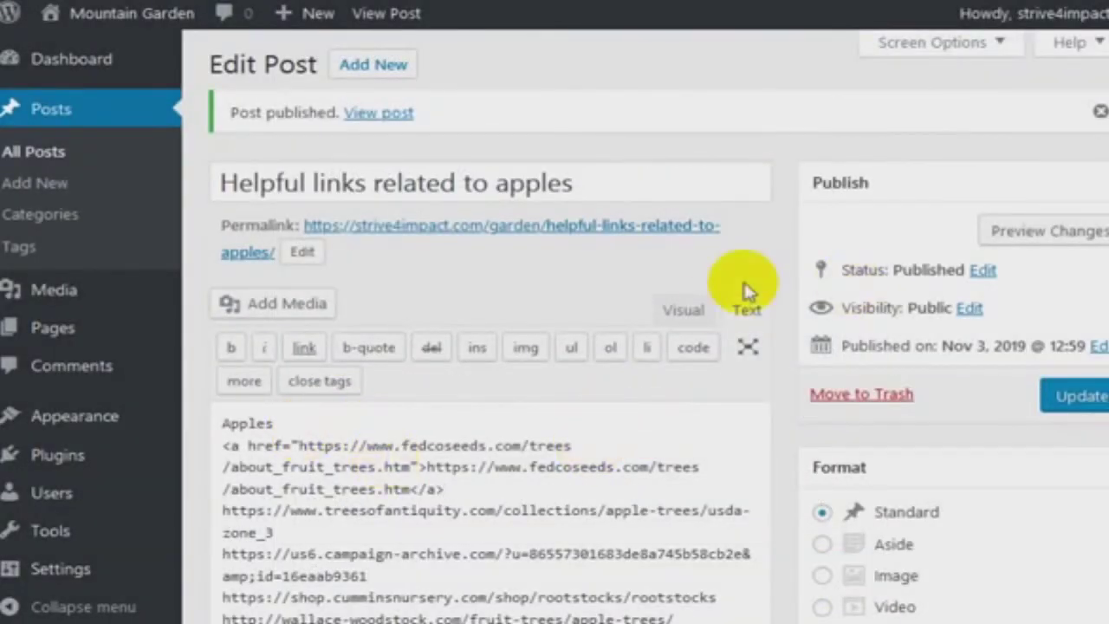
pyautogui.click(685, 310)
# Turn the treesofantiquity.com address in the post into a link to its own URL.
pyautogui.scroll(-5, 606, 347)
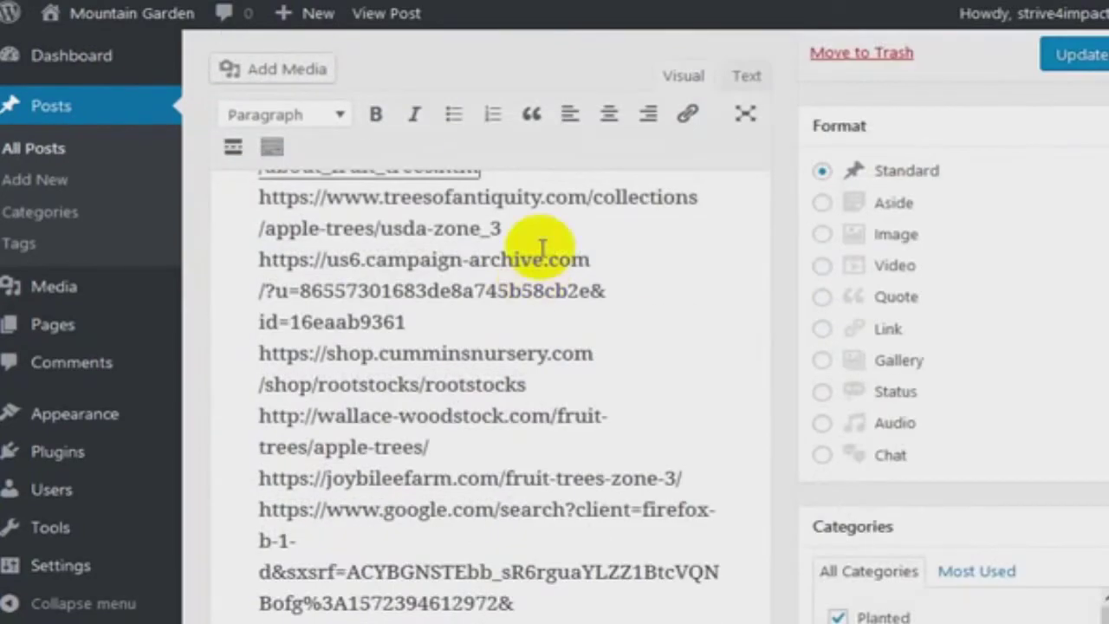
pyautogui.moveTo(260, 197); pyautogui.dragTo(534, 228)
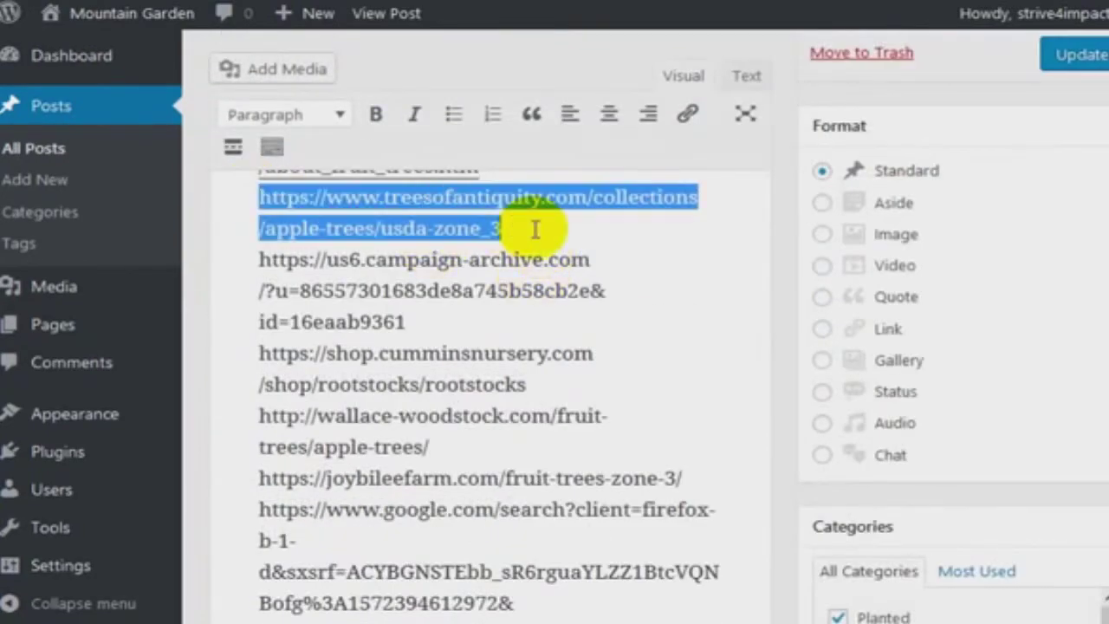
pyautogui.scroll(5, 673, 228)
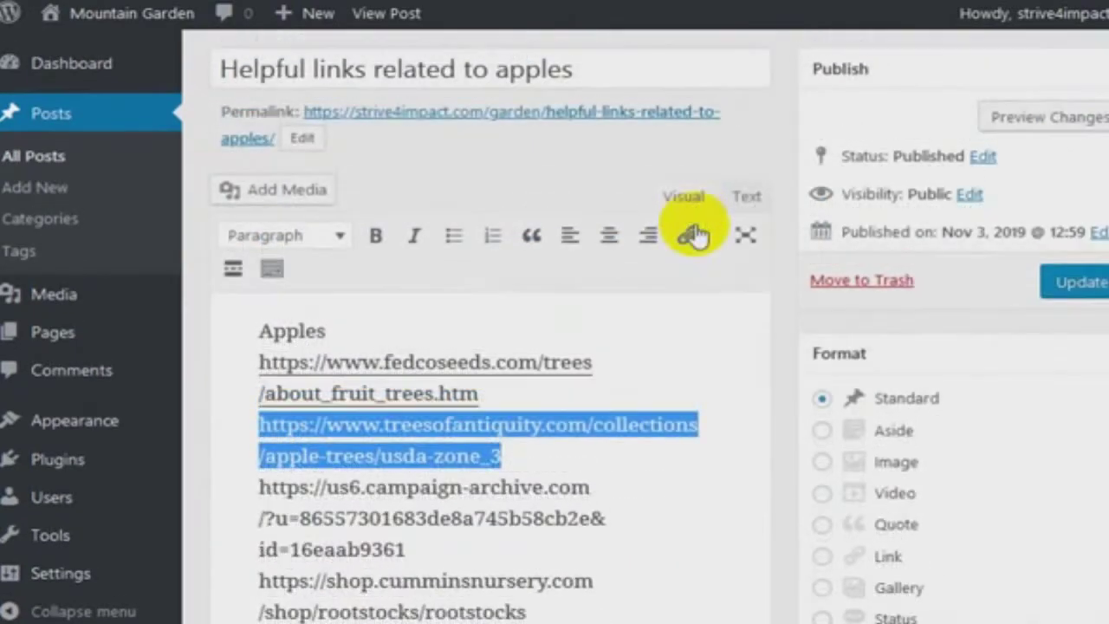
pyautogui.click(689, 239)
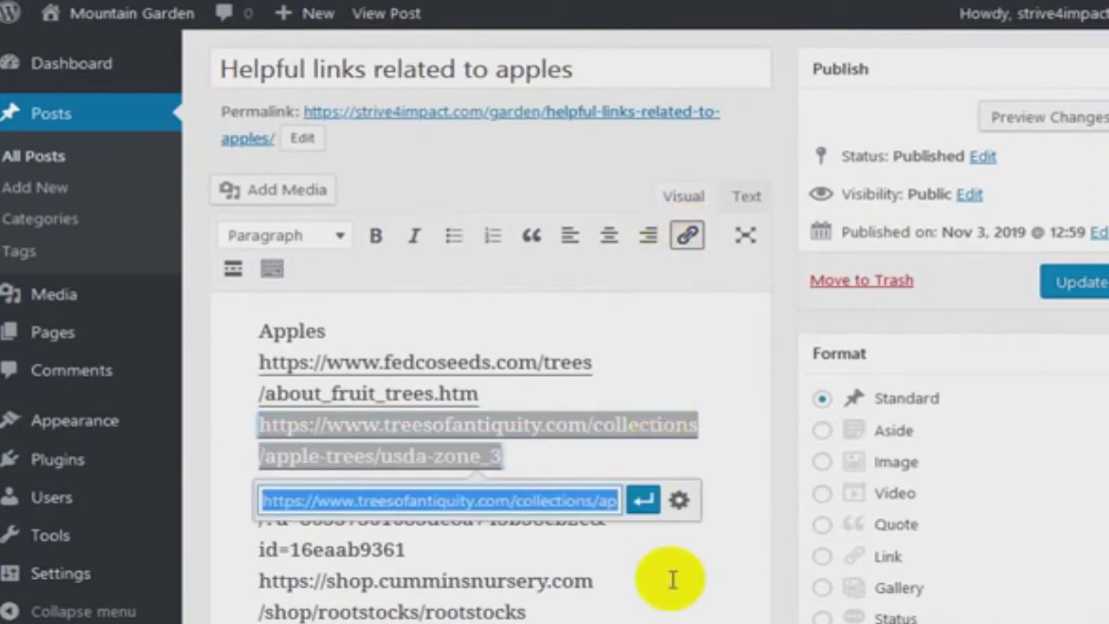
pyautogui.click(645, 518)
pyautogui.click(692, 596)
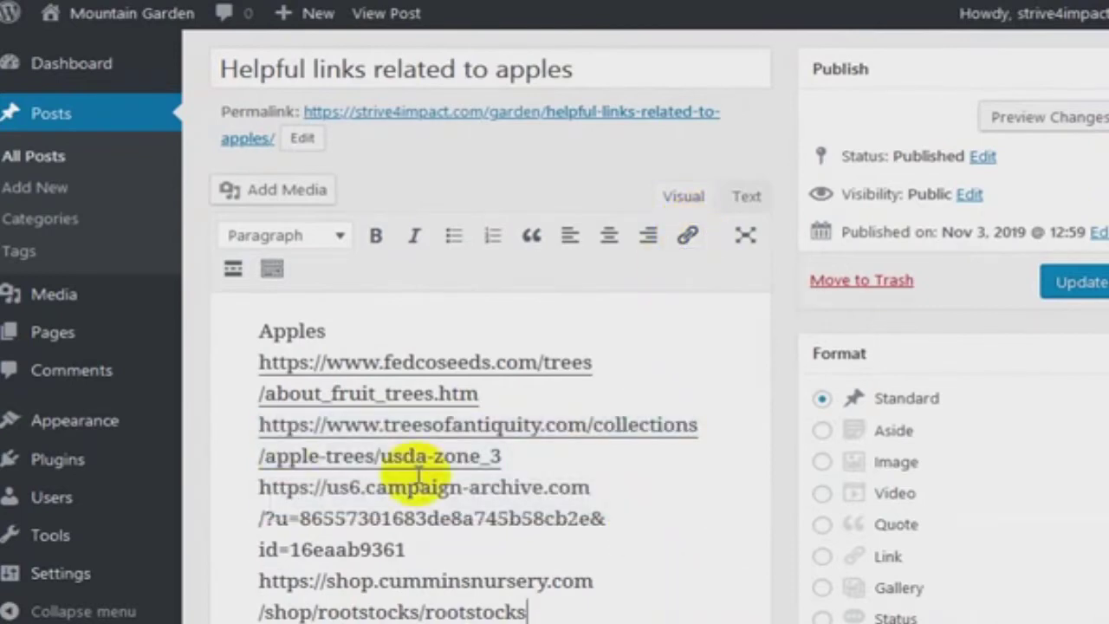
# Turn the us6.campaign-archive.com and shop.cumminsnursery.com addresses in the post into links to their own URLs.
pyautogui.moveTo(260, 492); pyautogui.dragTo(407, 551)
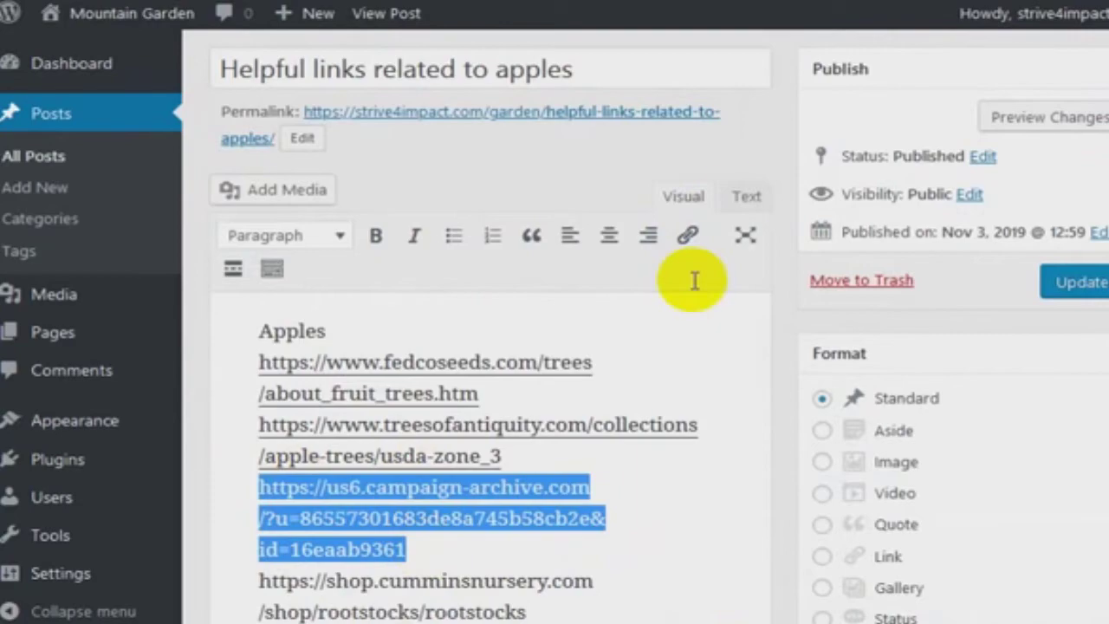
pyautogui.click(689, 240)
pyautogui.click(648, 594)
pyautogui.scroll(-3, 665, 539)
pyautogui.moveTo(259, 355); pyautogui.dragTo(607, 338)
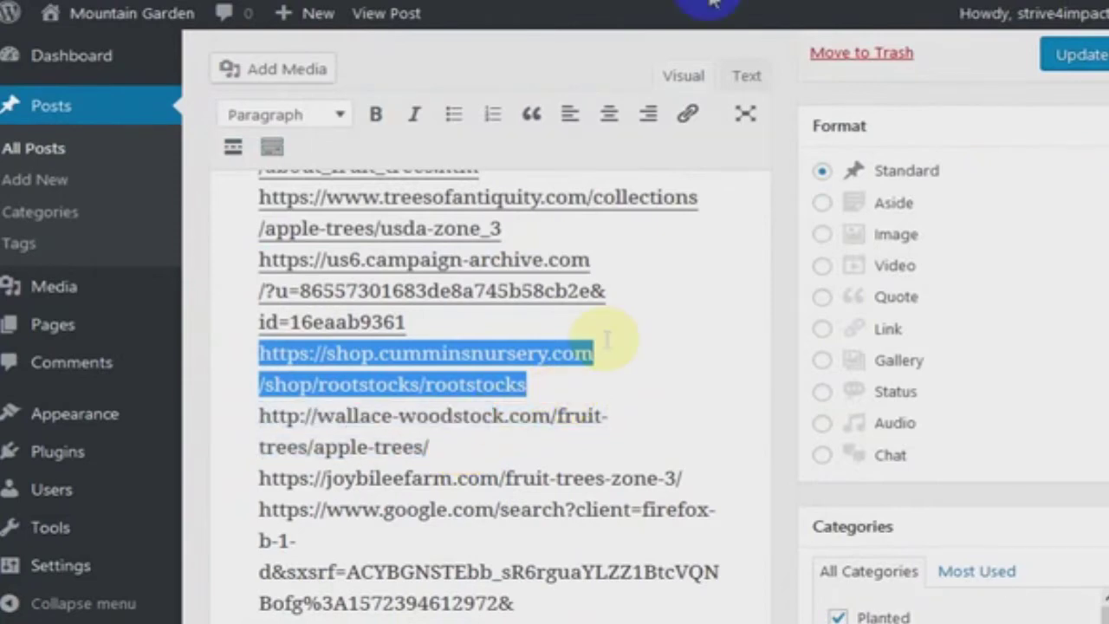
pyautogui.click(689, 114)
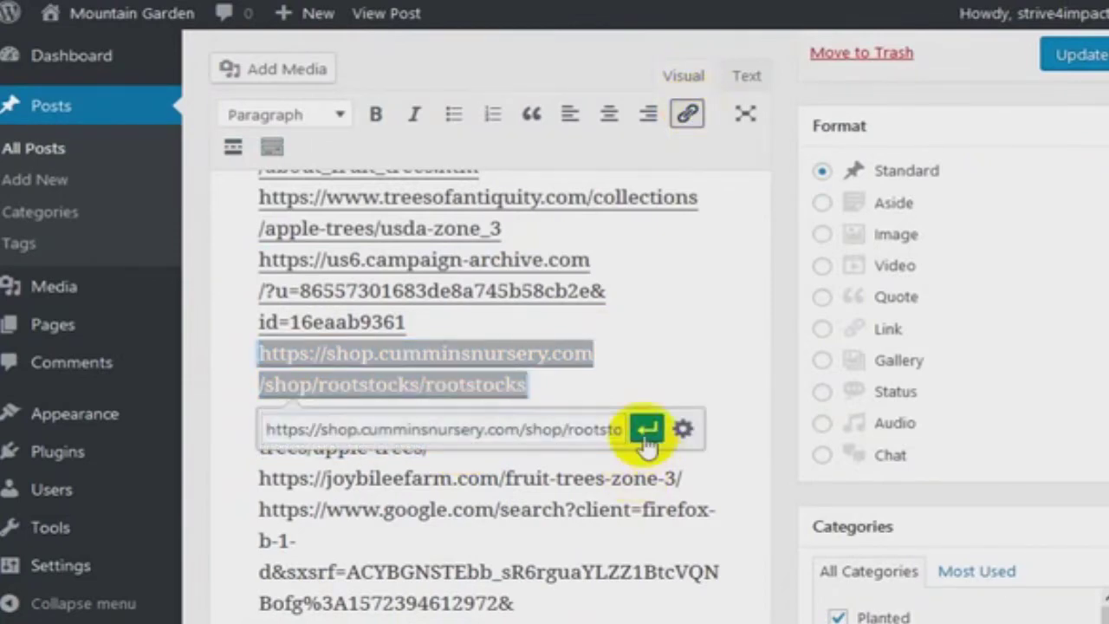
pyautogui.click(648, 437)
pyautogui.click(458, 478)
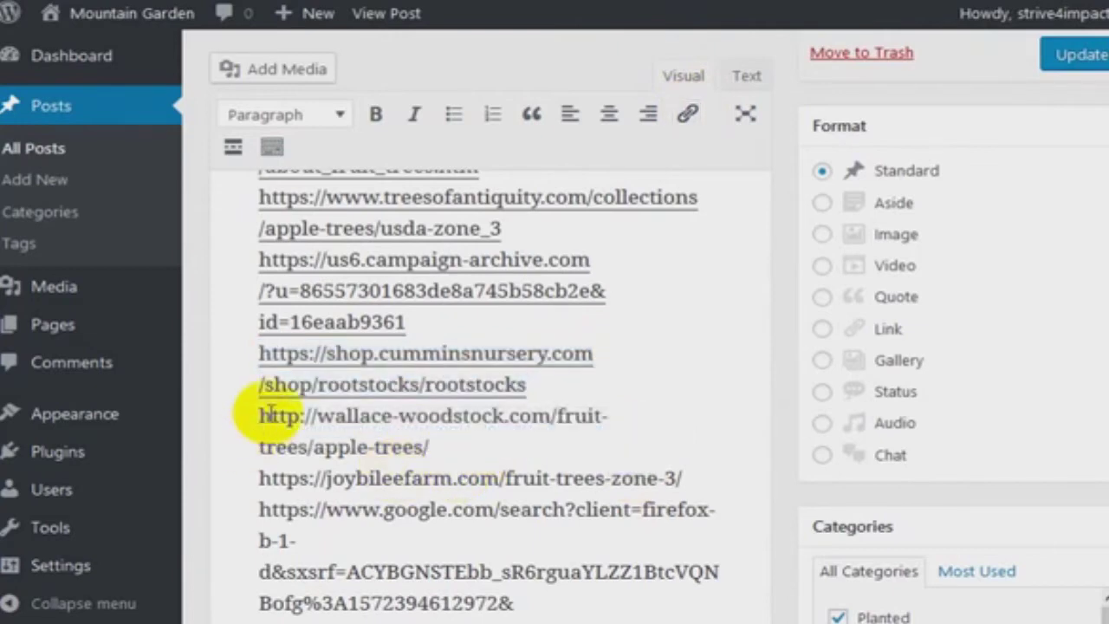
# Turn the wallace-woodstock.com and joybileefarm.com addresses in the post into links to their own URLs.
pyautogui.moveTo(256, 407); pyautogui.dragTo(438, 448)
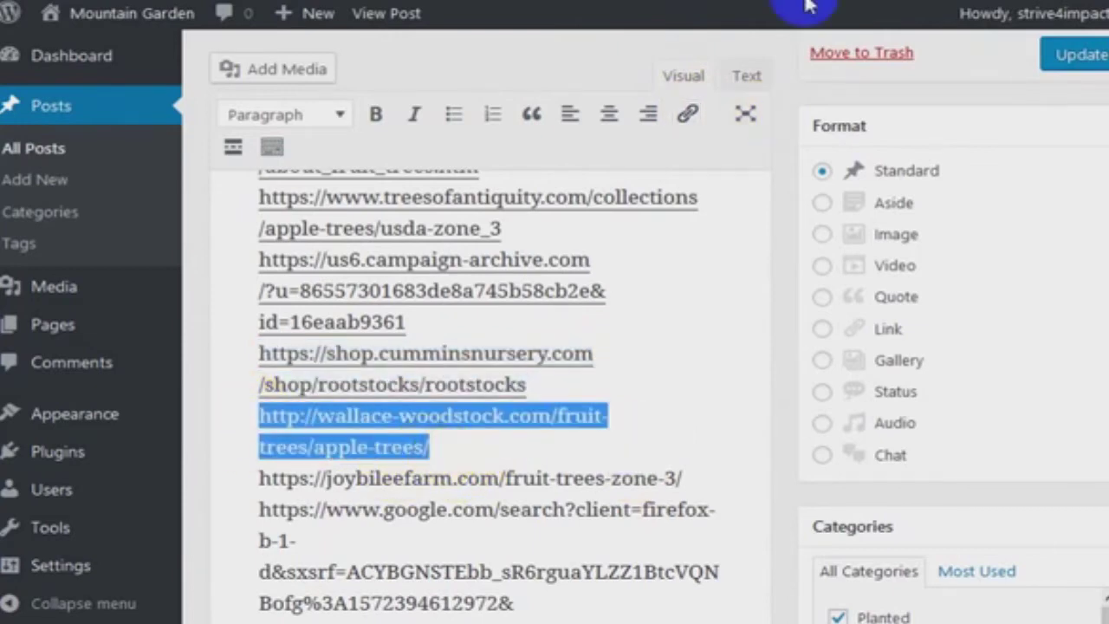
pyautogui.click(687, 116)
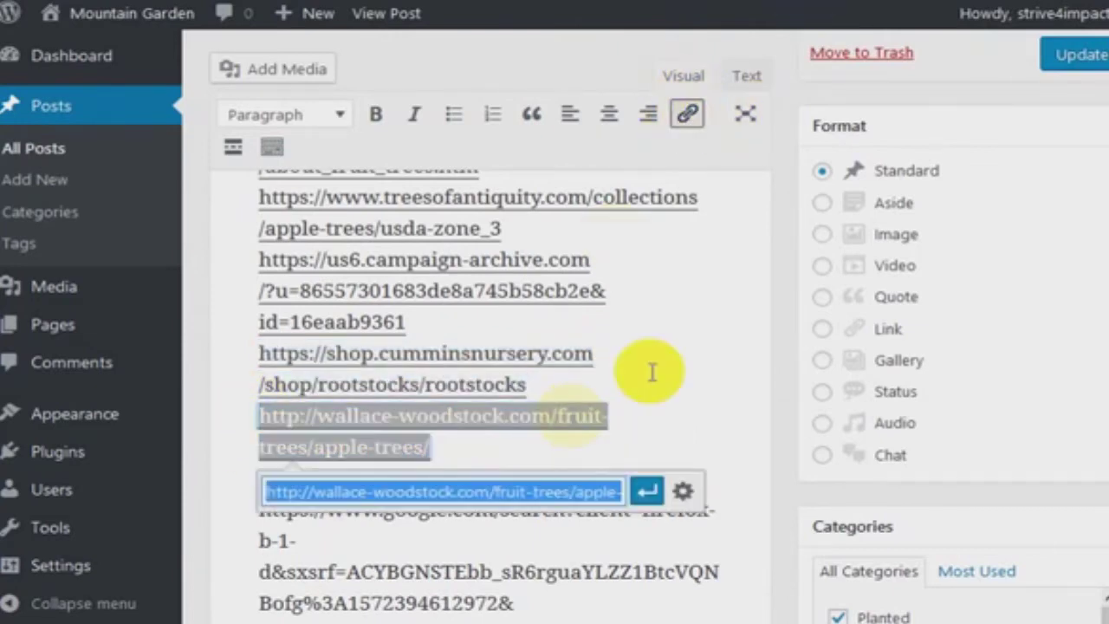
pyautogui.click(646, 492)
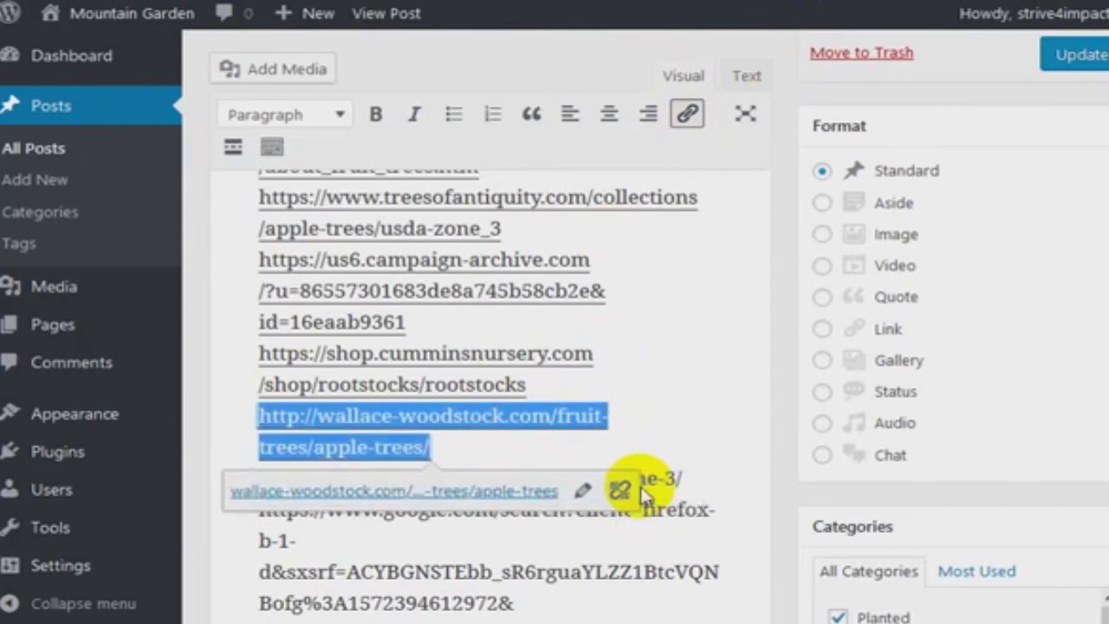
pyautogui.click(538, 524)
pyautogui.moveTo(260, 475); pyautogui.dragTo(713, 475)
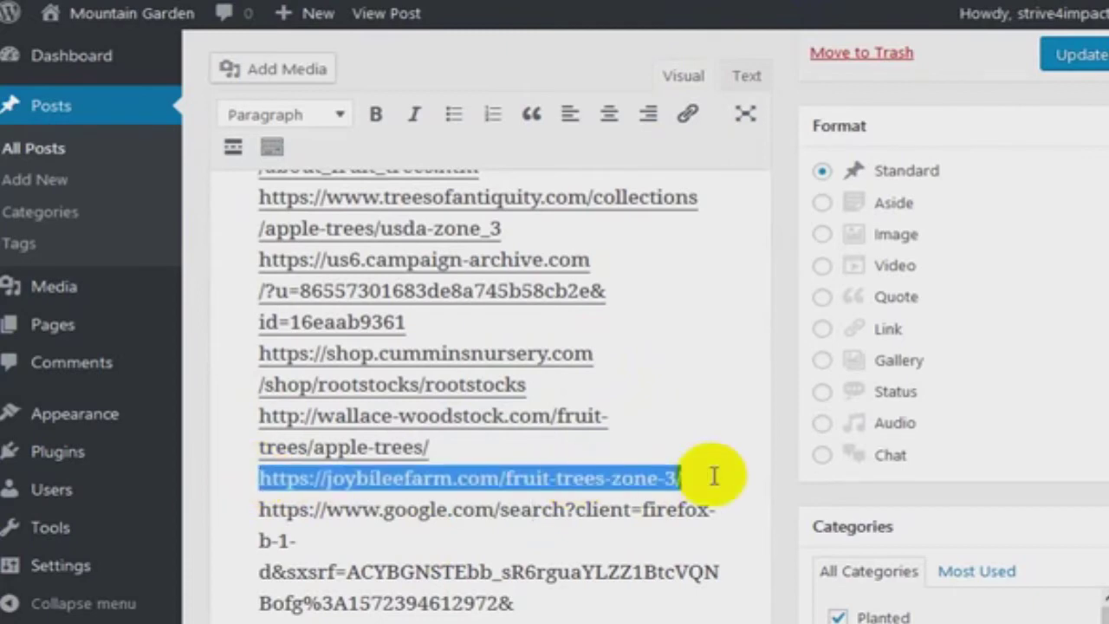
pyautogui.click(687, 113)
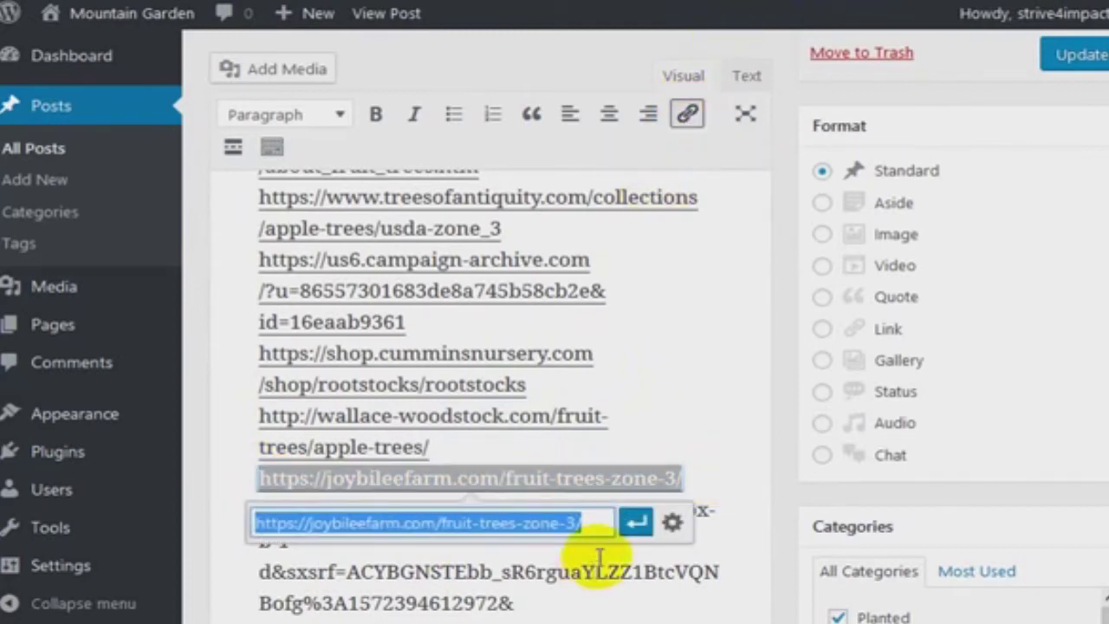
pyautogui.click(636, 521)
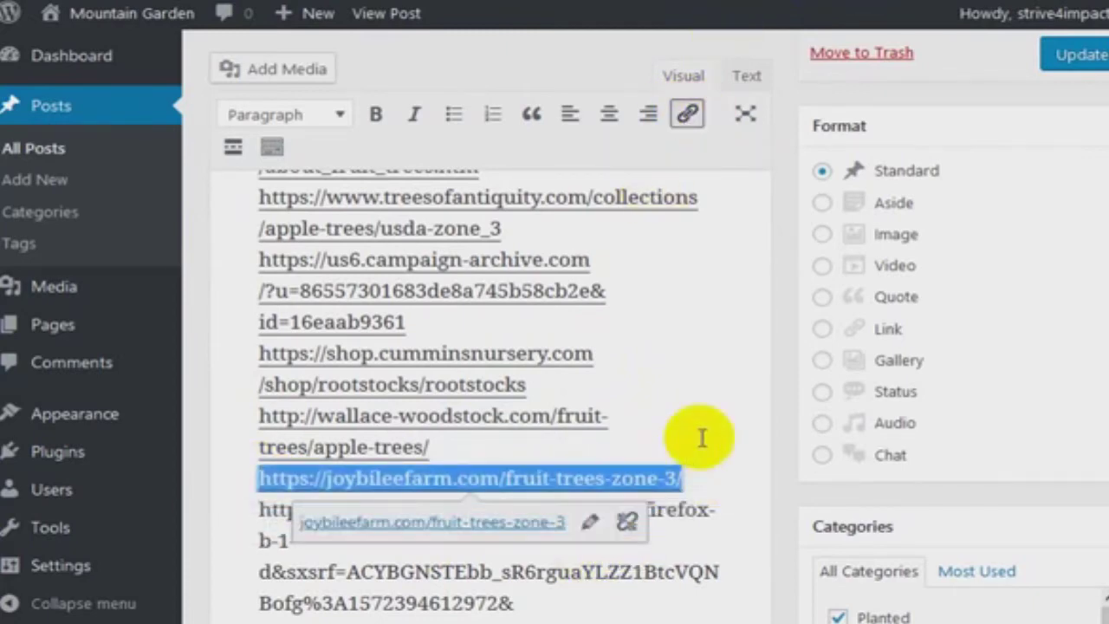
pyautogui.click(288, 537)
# Turn the full multi-line google.com search address in the post into a link to its own URL.
pyautogui.moveTo(262, 510); pyautogui.dragTo(488, 427)
pyautogui.scroll(-1, 606, 604)
pyautogui.scroll(-3, 613, 525)
pyautogui.scroll(-5, 618, 519)
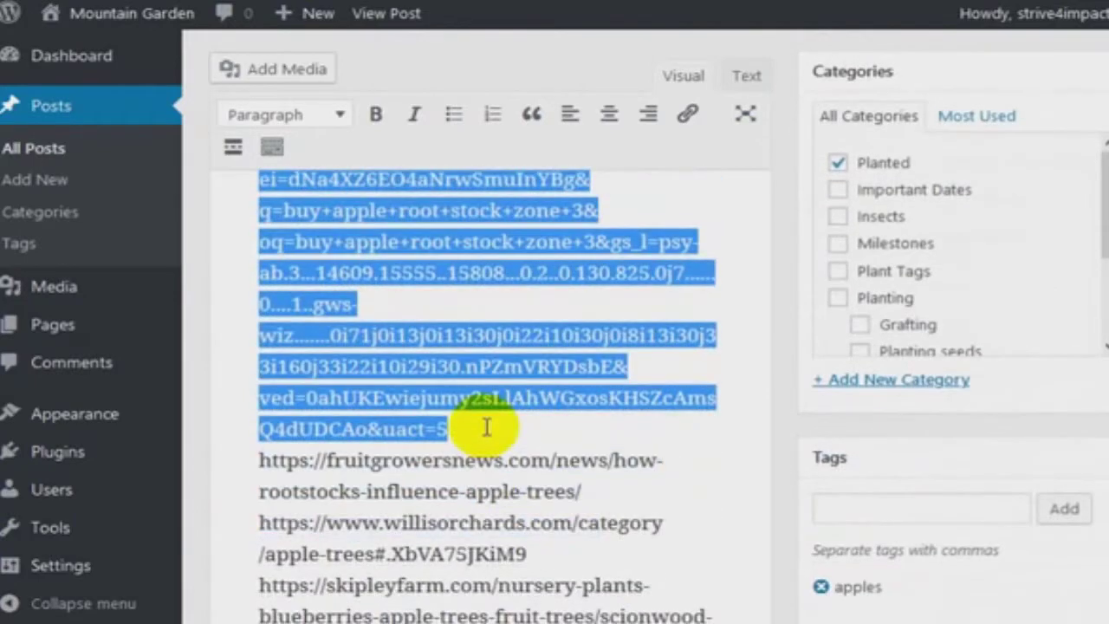
pyautogui.click(686, 113)
pyautogui.click(654, 473)
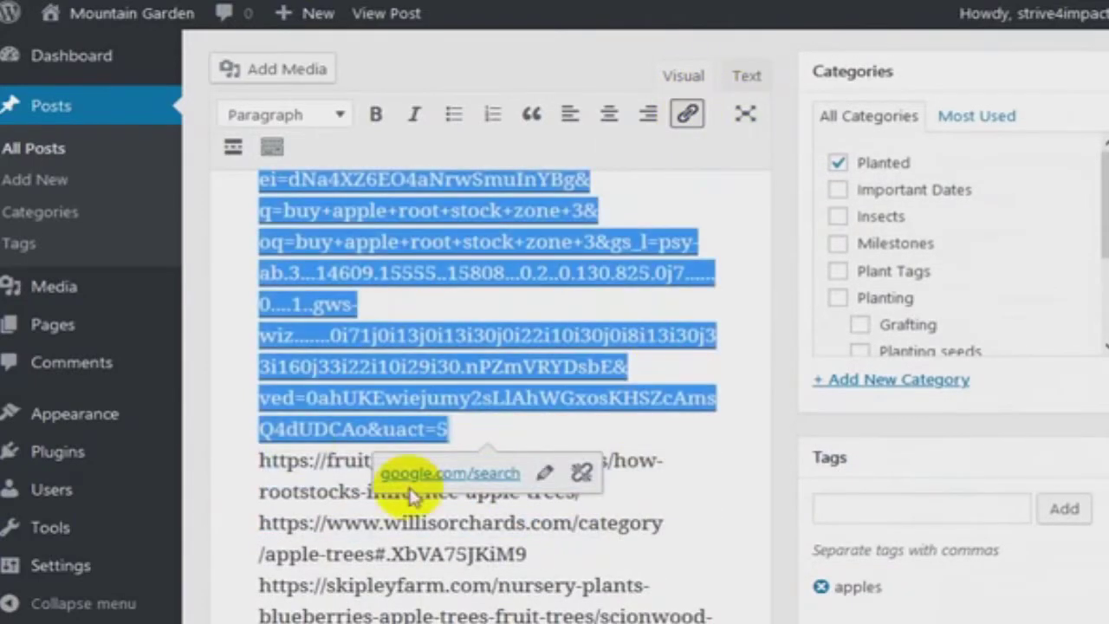
pyautogui.click(260, 461)
pyautogui.moveTo(259, 461); pyautogui.dragTo(614, 479)
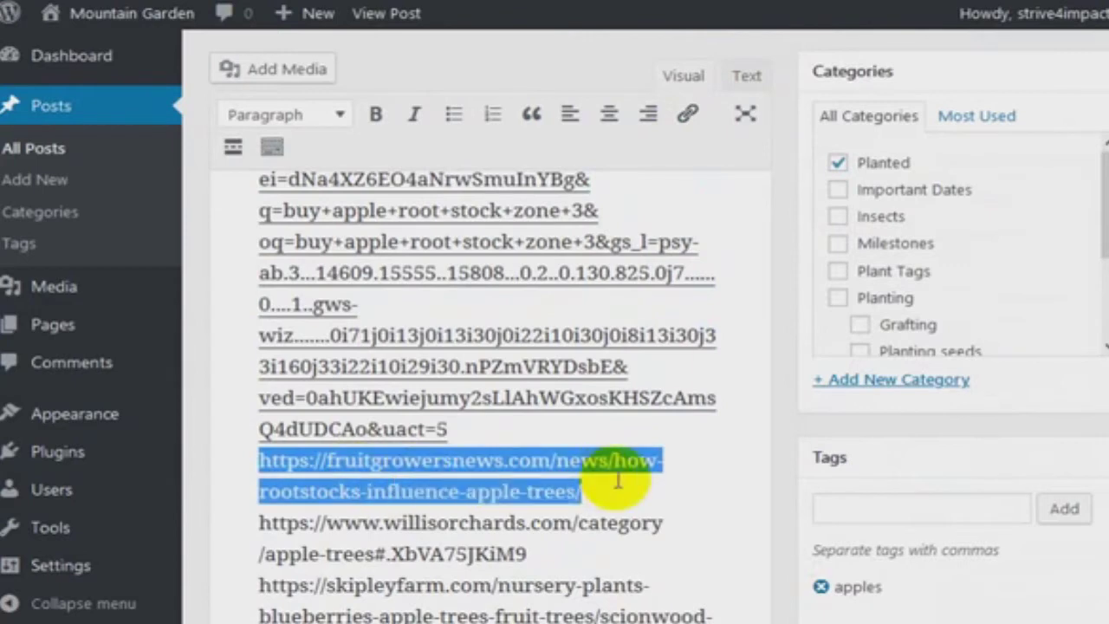
pyautogui.click(686, 114)
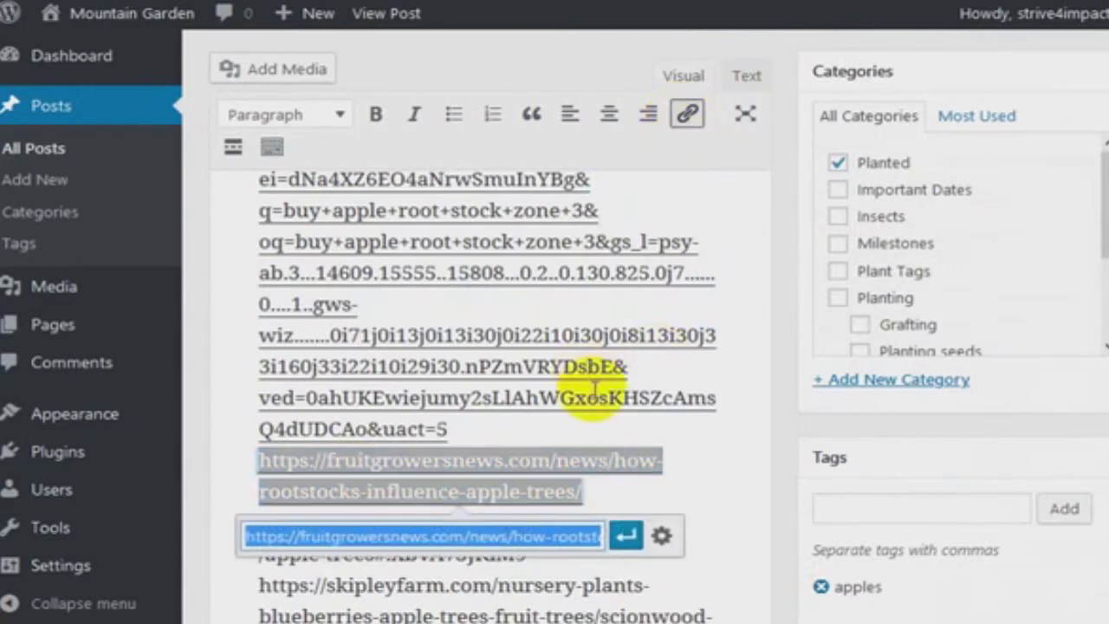
pyautogui.click(733, 441)
pyautogui.click(733, 486)
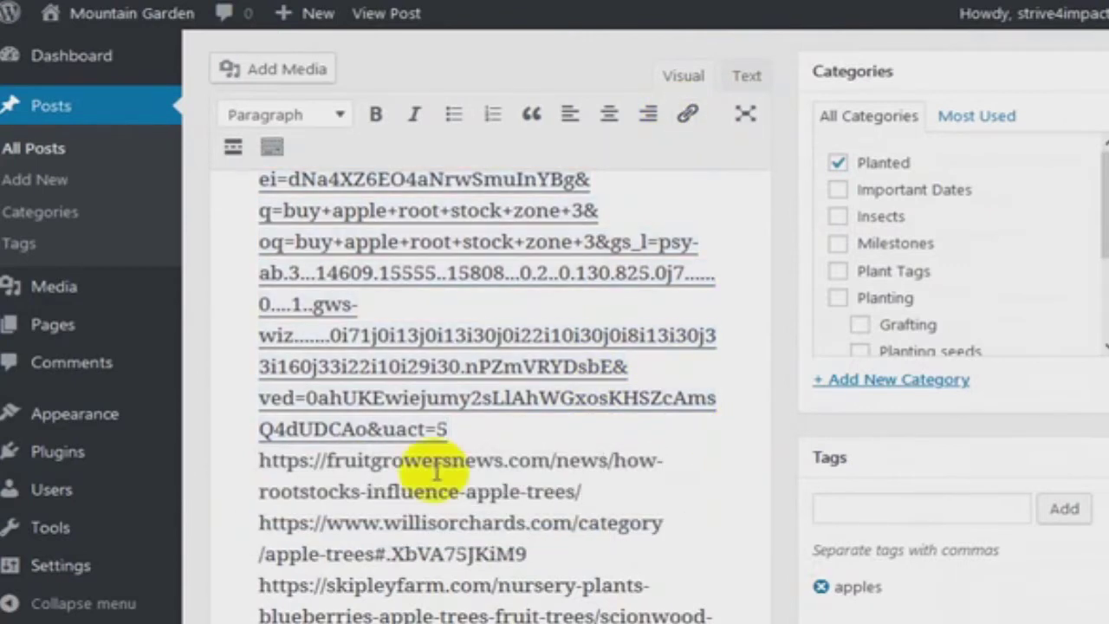
# Turn the two-line fruitgrowersnews.com address in the post into a link to its own URL.
pyautogui.moveTo(258, 460); pyautogui.dragTo(624, 488)
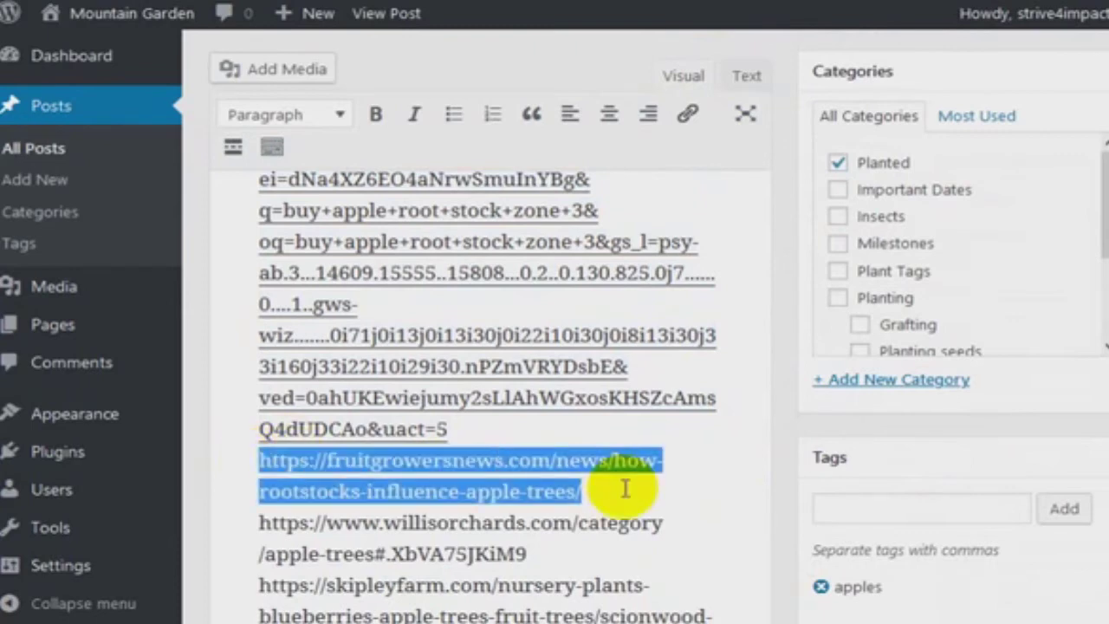
pyautogui.click(688, 114)
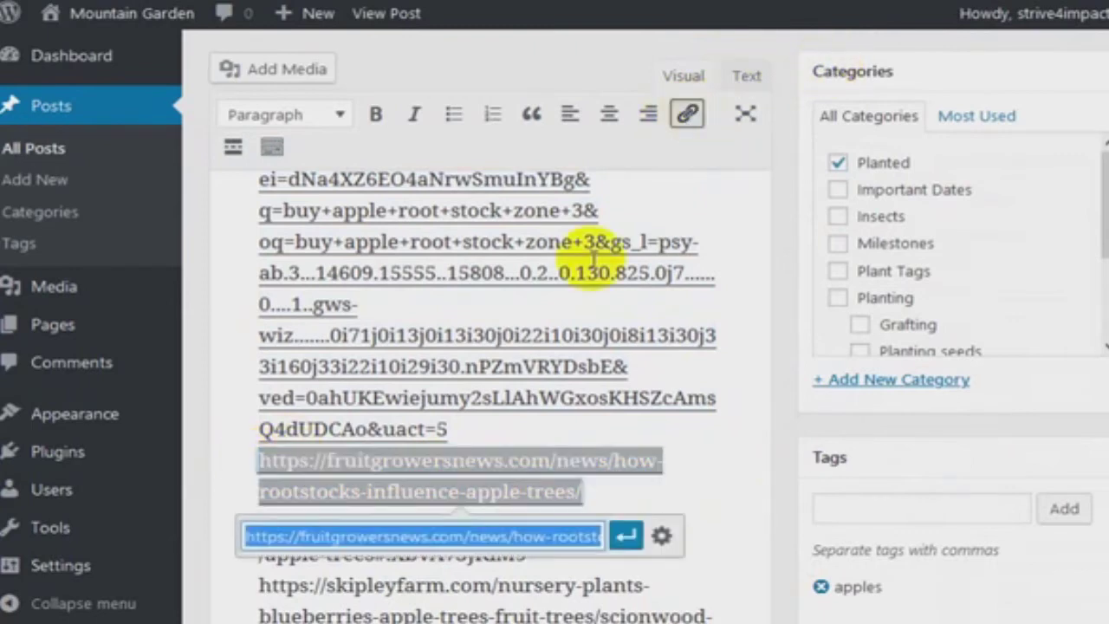
pyautogui.click(624, 537)
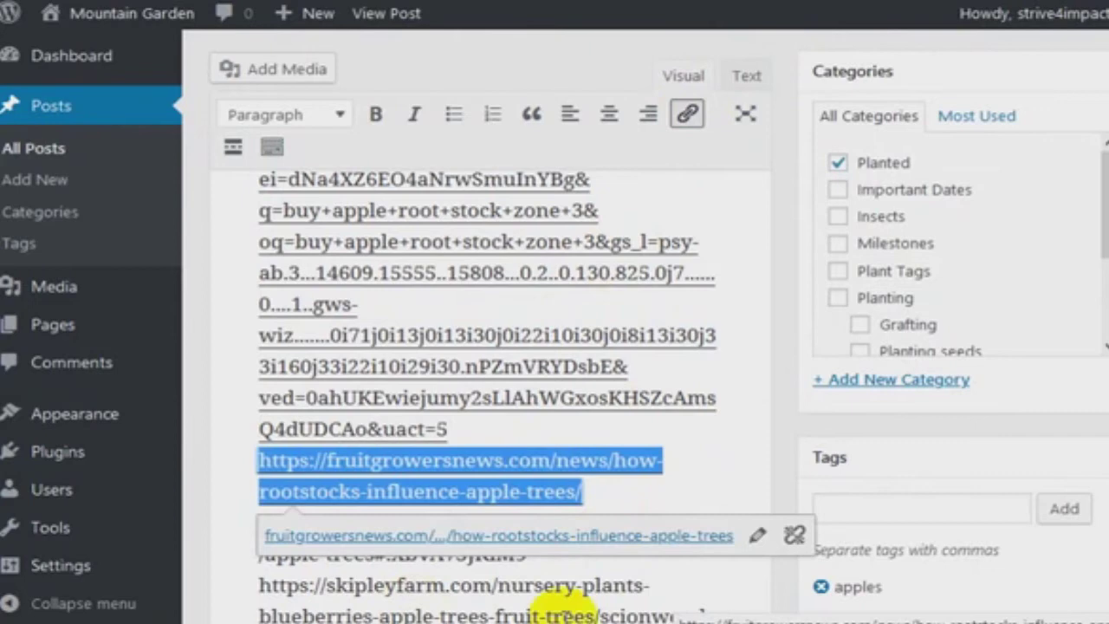
pyautogui.click(559, 587)
pyautogui.click(258, 523)
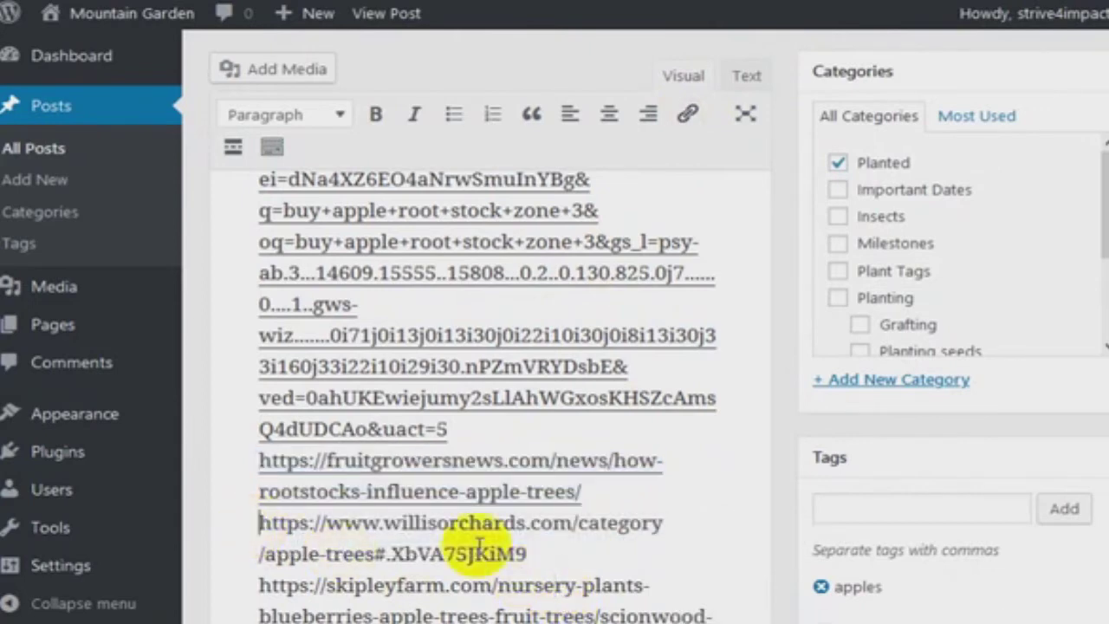
pyautogui.keyDown('shift'); pyautogui.click(530, 554); pyautogui.keyUp('shift')
pyautogui.click(686, 113)
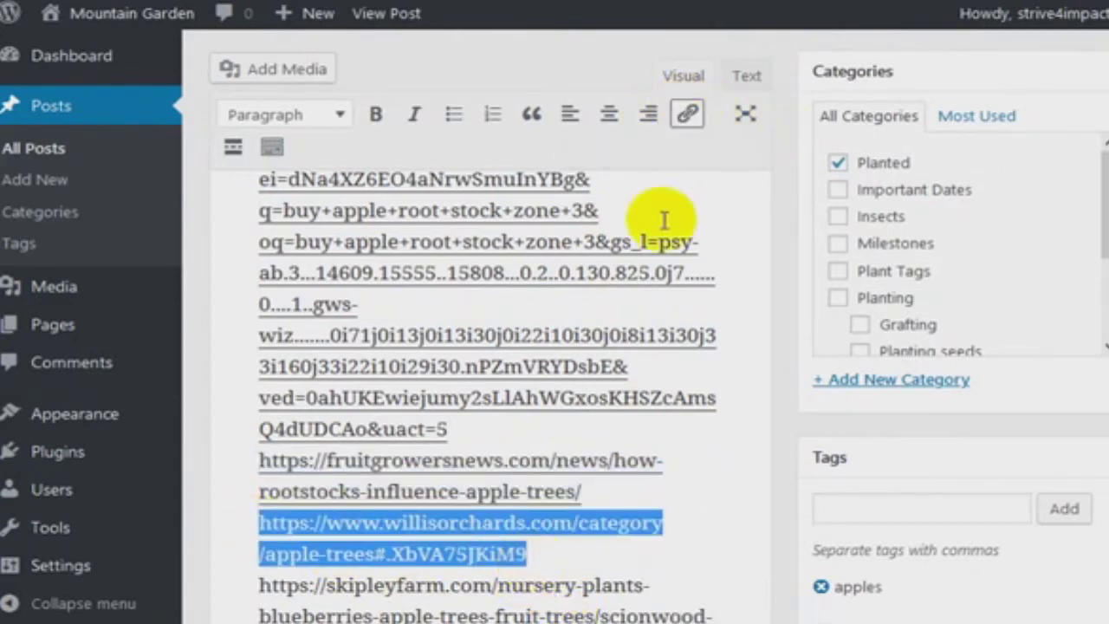
pyautogui.scroll(-3, 718, 462)
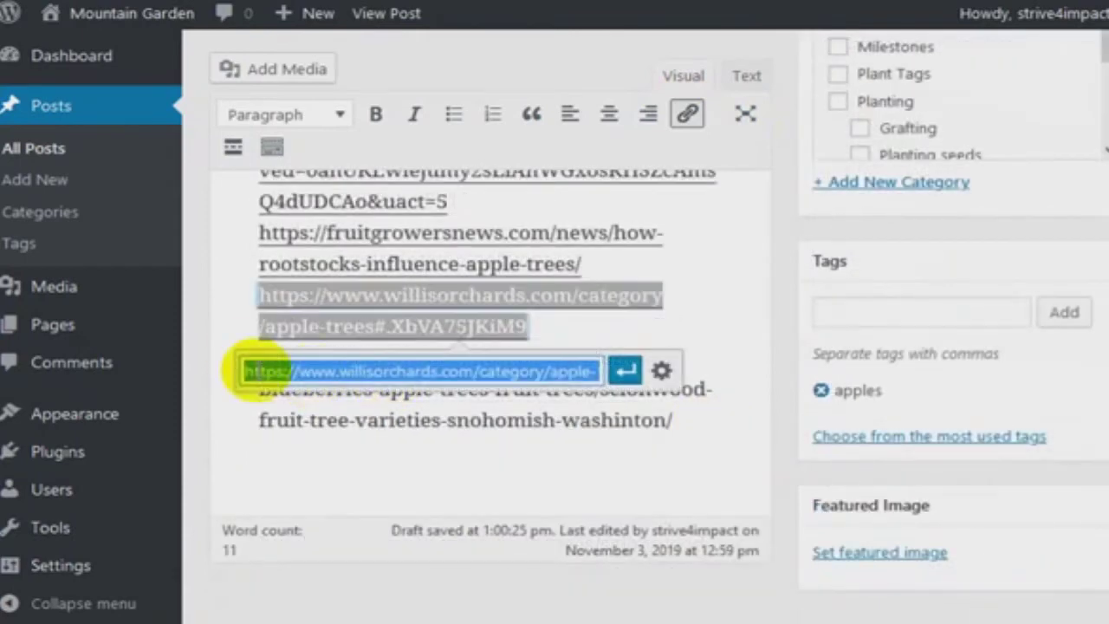
pyautogui.press('Return')
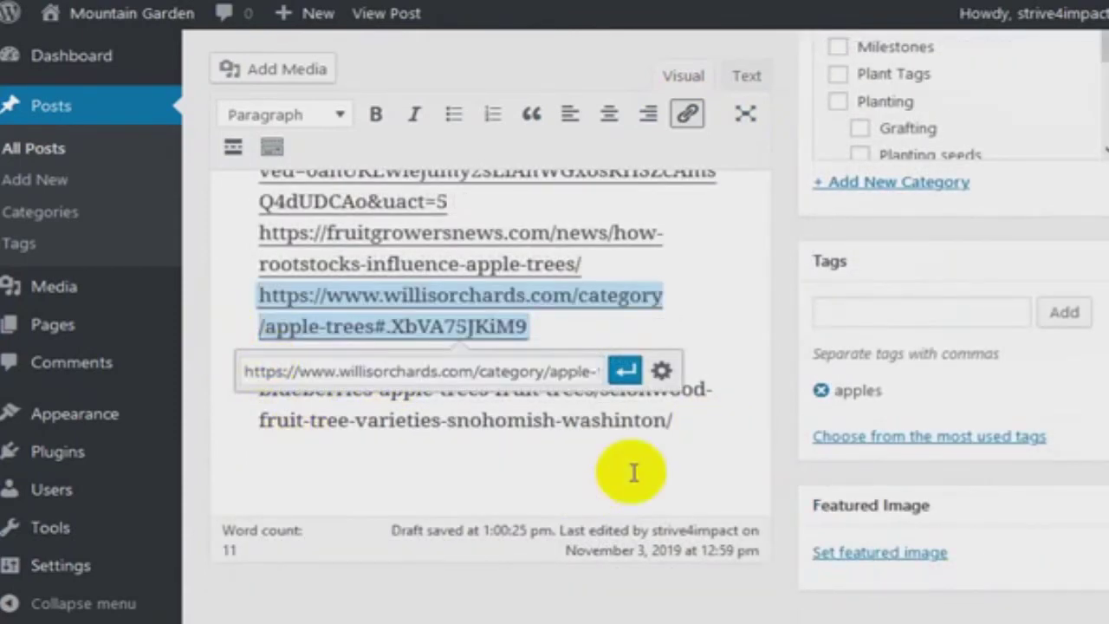
# Turn the skipleyfarm.com and willisorchards.com addresses in the post into links to their own URLs.
pyautogui.click(673, 424)
pyautogui.moveTo(489, 402); pyautogui.dragTo(258, 360)
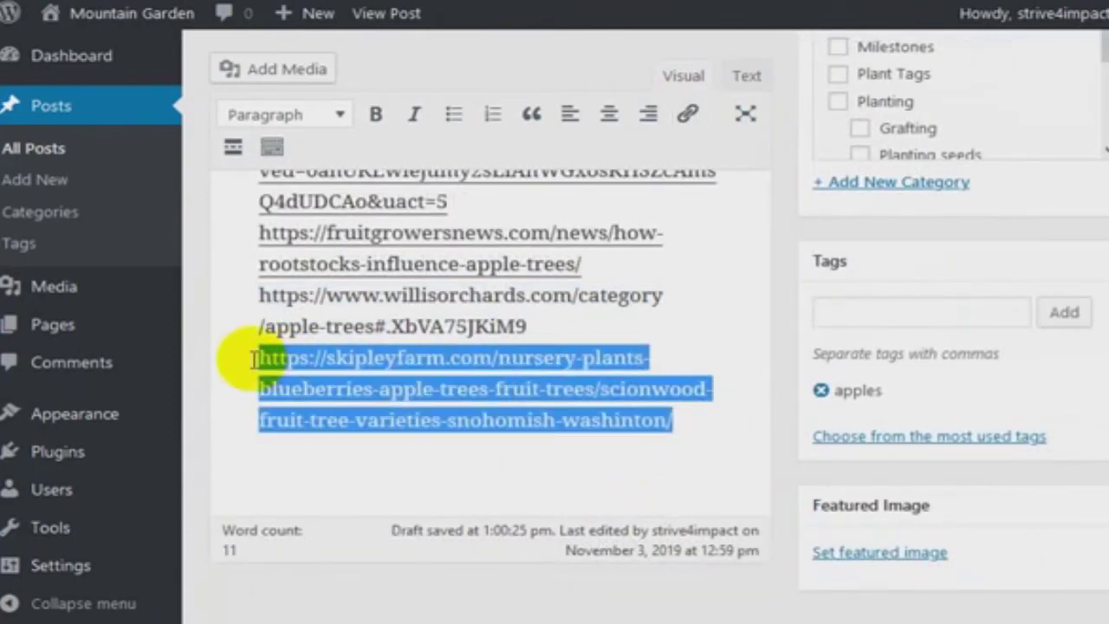
pyautogui.click(686, 115)
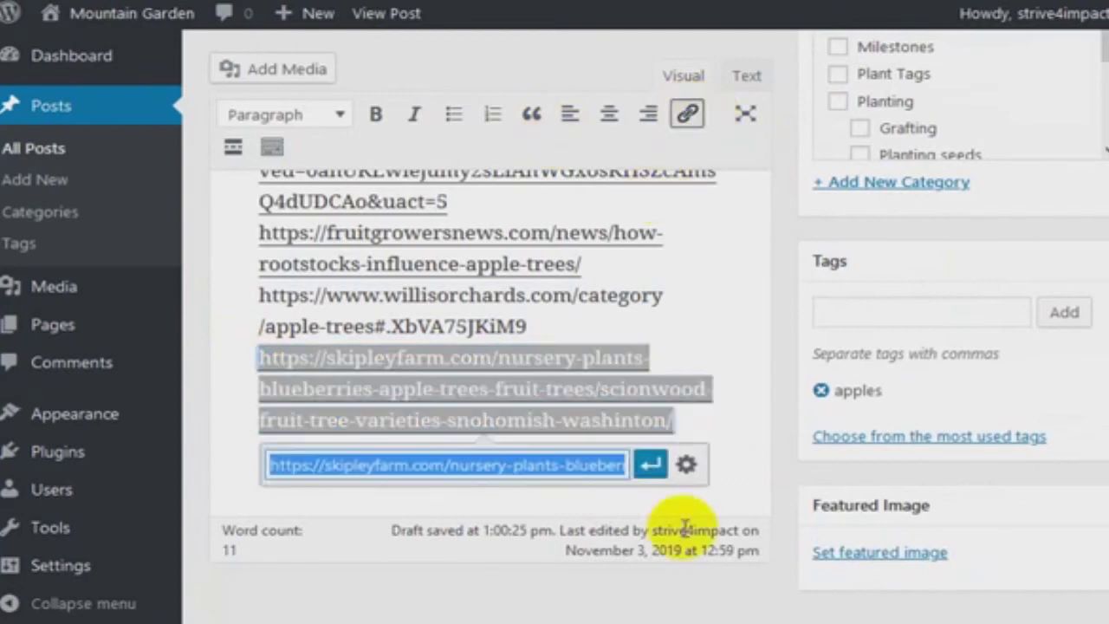
pyautogui.click(648, 462)
pyautogui.moveTo(531, 325); pyautogui.dragTo(237, 306)
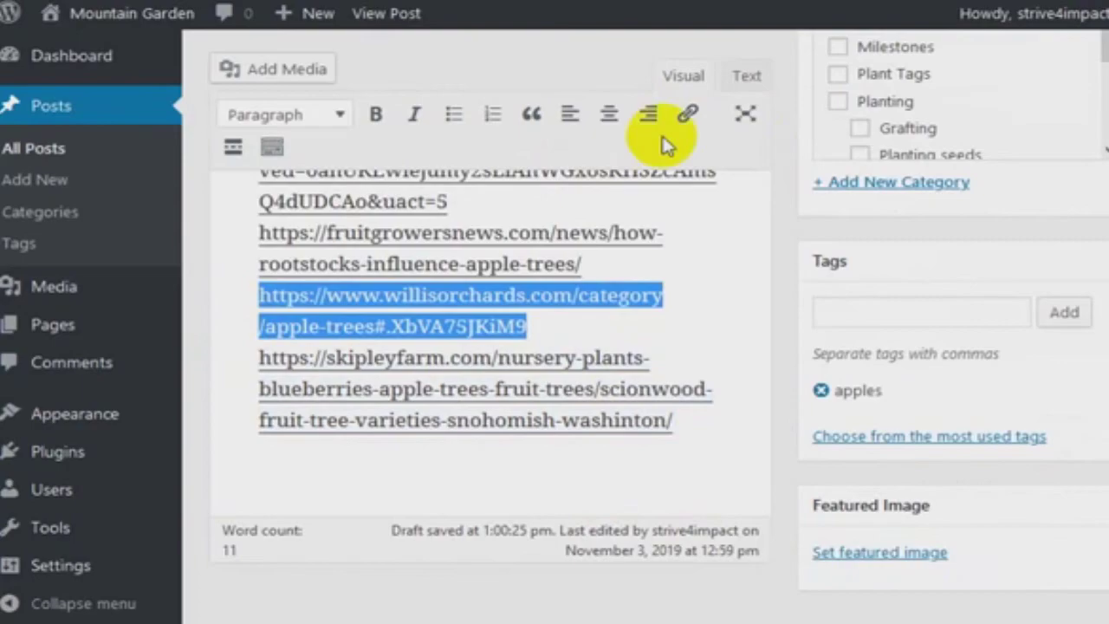
pyautogui.click(687, 114)
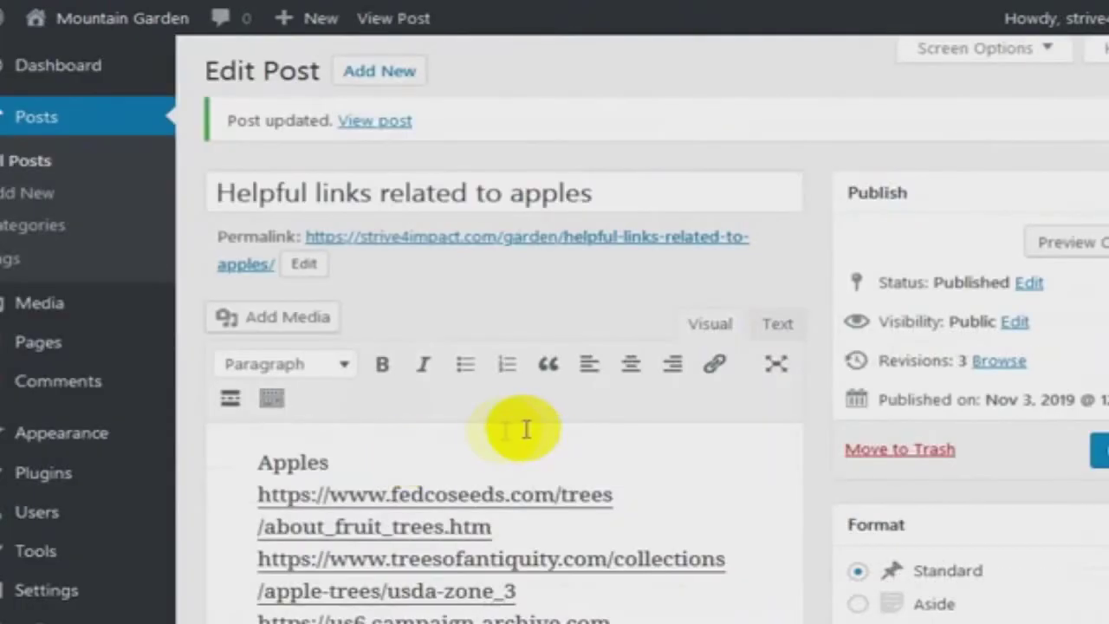
# Format the whole post content, the Apples heading and all the links below it, as a bulleted list.
pyautogui.scroll(-5, 525, 428)
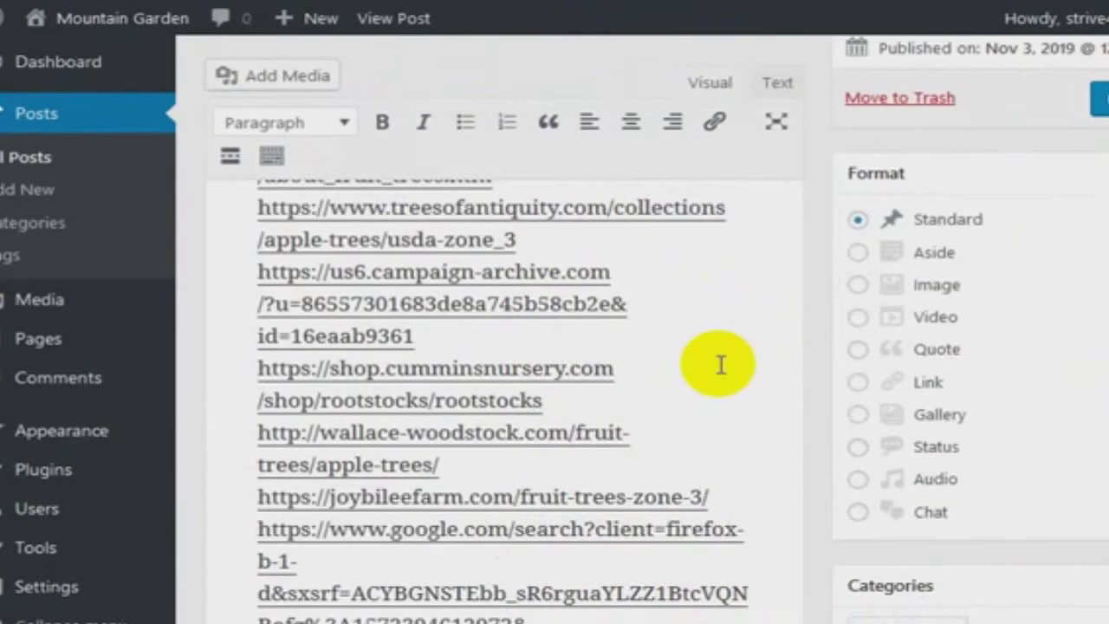
pyautogui.scroll(-10, 718, 366)
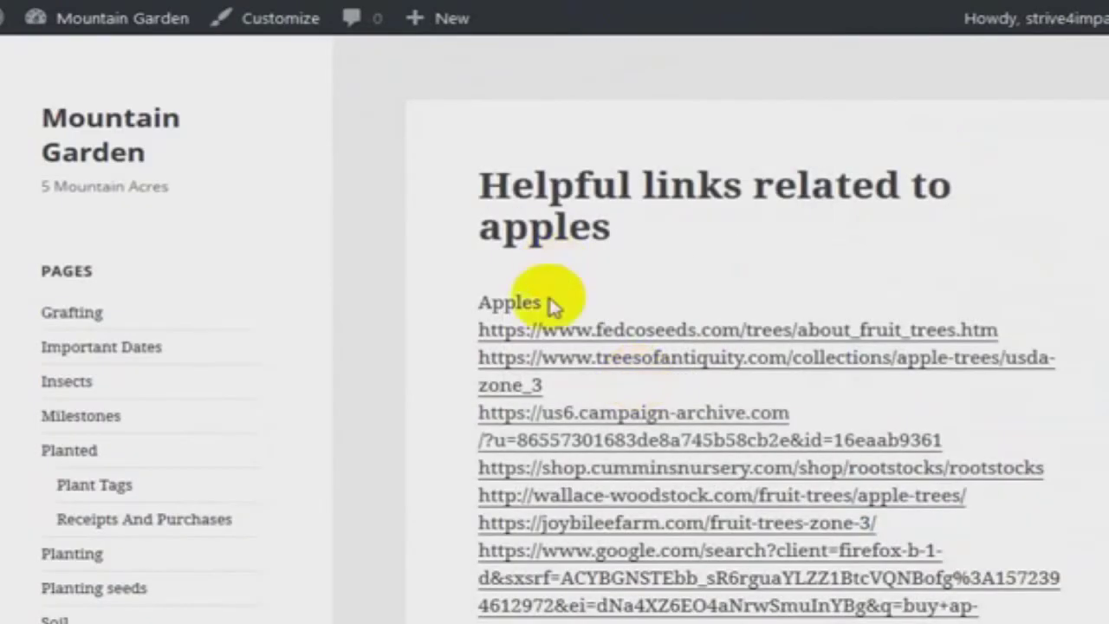
pyautogui.scroll(-10, 549, 301)
pyautogui.click(767, 31)
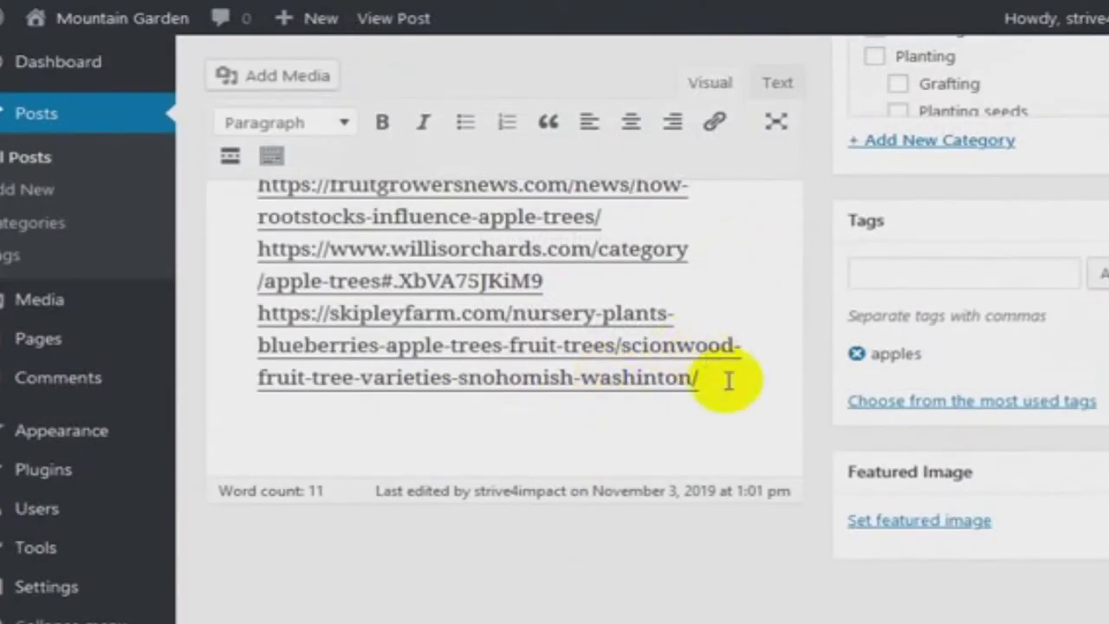
pyautogui.moveTo(727, 379); pyautogui.dragTo(222, 371)
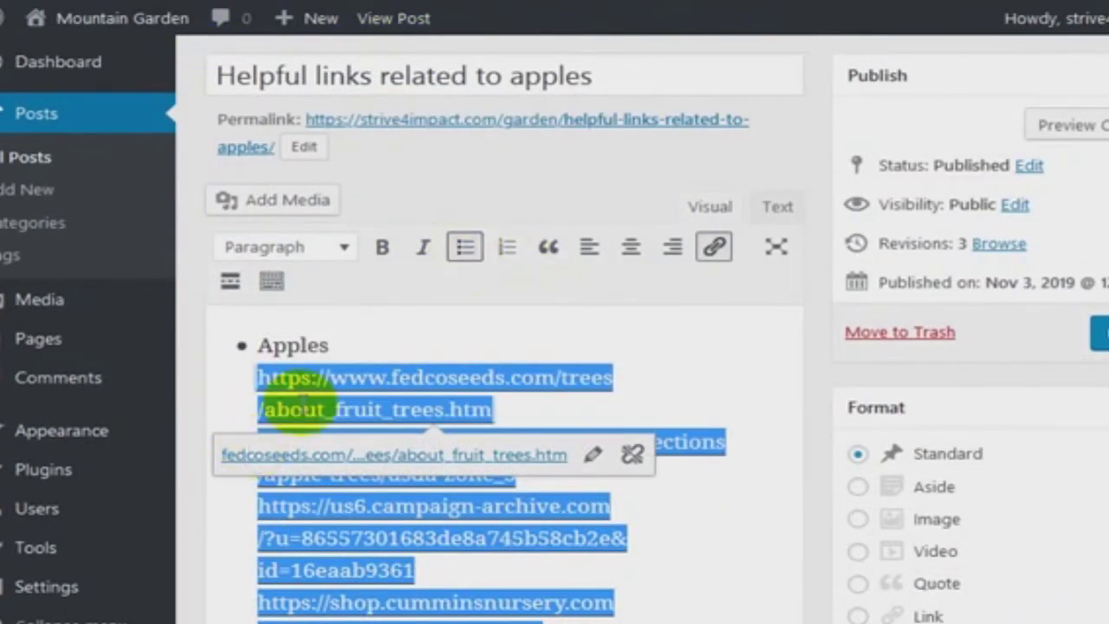
# Split the fedcoseeds.com, treesofantiquity.com and us6.campaign-archive.com links into separate bullets below Apples.
pyautogui.click(509, 413)
pyautogui.press('Delete')
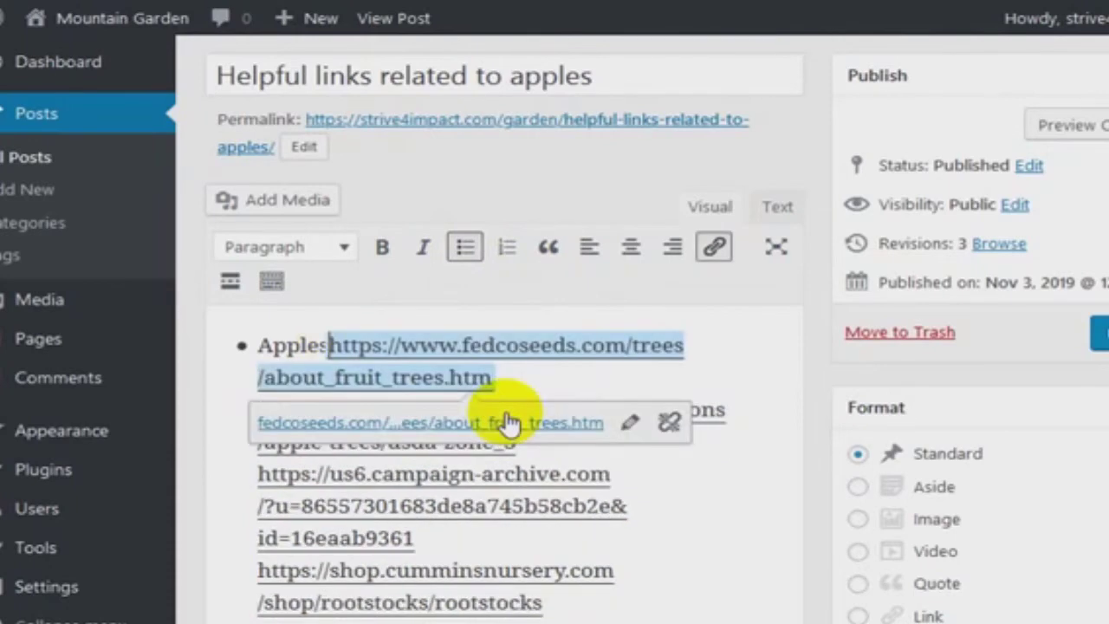
pyautogui.press('Return')
pyautogui.click(495, 396)
pyautogui.press('Delete')
pyautogui.press('Return')
pyautogui.press('Down')
pyautogui.press('End')
pyautogui.press('Delete')
pyautogui.press('Return')
# Split the shop.cumminsnursery.com, wallace-woodstock.com and joybileefarm.com links into separate bullets.
pyautogui.press('Down')
pyautogui.press('Down')
pyautogui.press('End')
pyautogui.press('Delete')
pyautogui.press('Return')
pyautogui.press('Down')
pyautogui.press('Down')
pyautogui.press('Return')
pyautogui.press('Down')
pyautogui.press('Down')
pyautogui.press('End')
pyautogui.press('Delete')
pyautogui.press('Return')
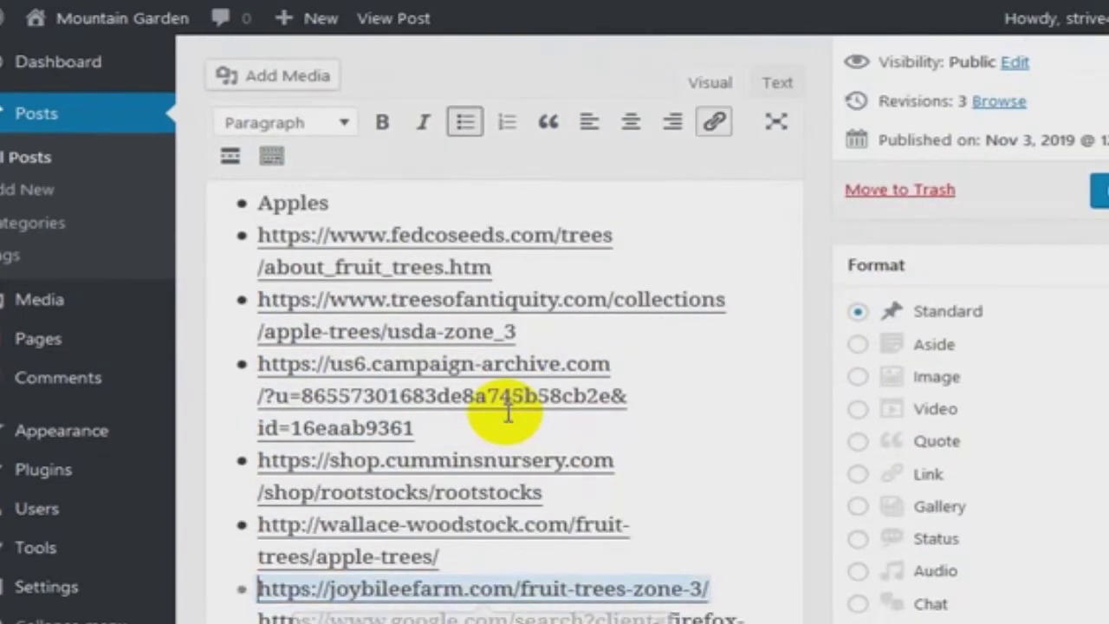
# Give the long google.com search link and the fruitgrowersnews.com link each its own bullet.
pyautogui.press('Down')
pyautogui.press('End')
pyautogui.press('Delete')
pyautogui.press('Return')
pyautogui.press('Down')
pyautogui.press('Down')
pyautogui.press('Down')
pyautogui.press('Down')
pyautogui.press('Down')
pyautogui.press('Down')
pyautogui.press('Down')
pyautogui.press('Down')
pyautogui.press('Down')
pyautogui.press('Down')
pyautogui.press('Down')
pyautogui.press('Down')
pyautogui.press('End')
pyautogui.press('Delete')
pyautogui.press('Return')
# Give the willisorchards.com and skipleyfarm.com links each their own bullet at the end of the list.
pyautogui.press('Down')
pyautogui.press('End')
pyautogui.press('Delete')
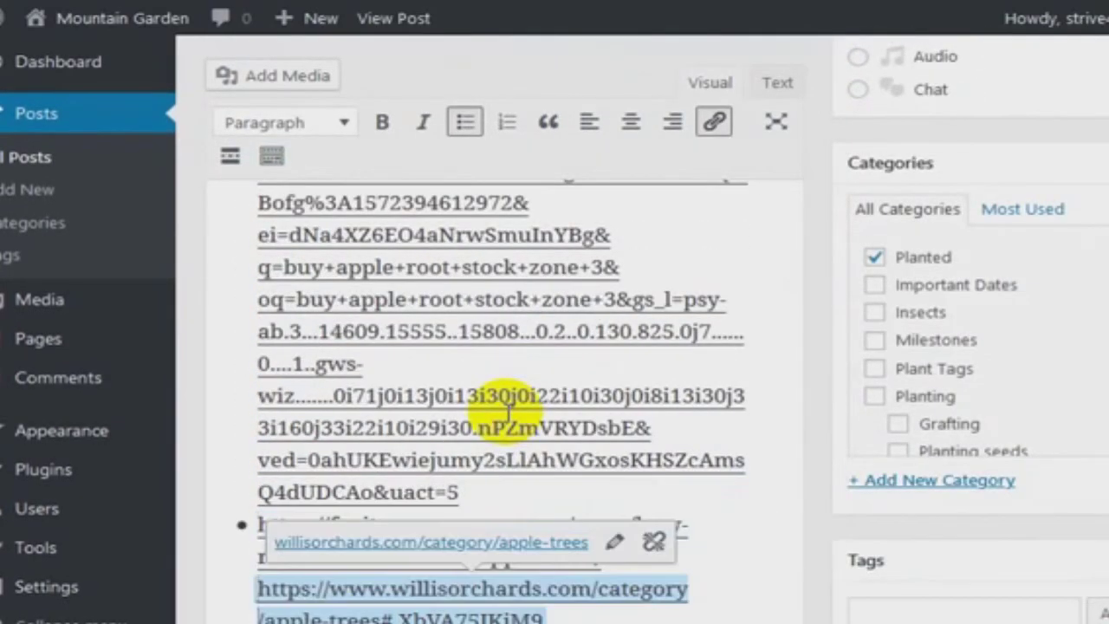
pyautogui.press('Down')
pyautogui.press('End')
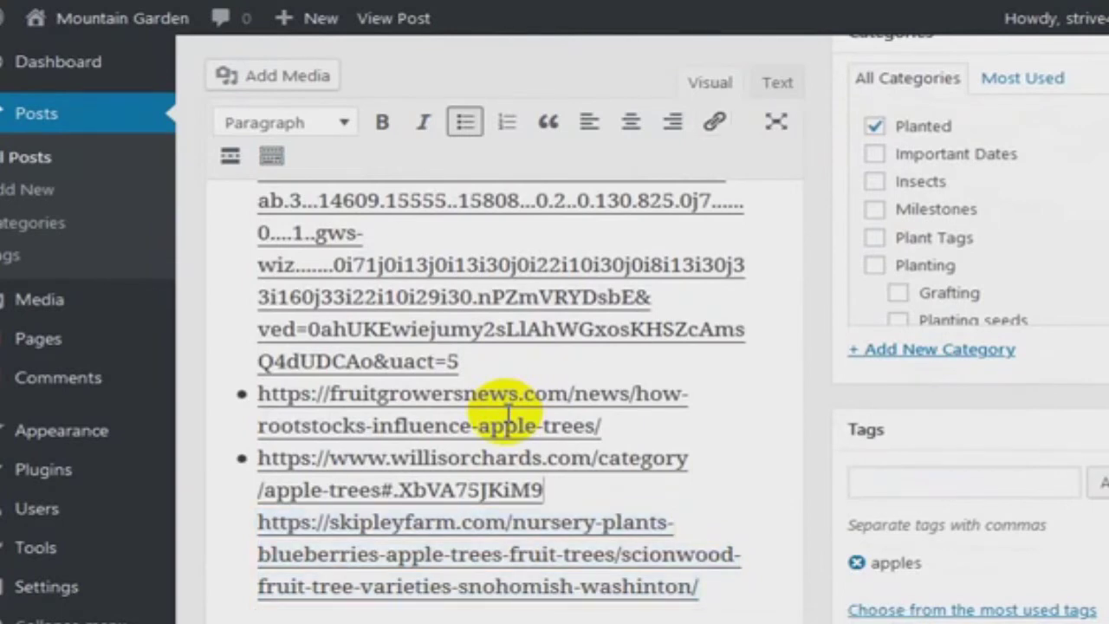
pyautogui.tripleClick(294, 576)
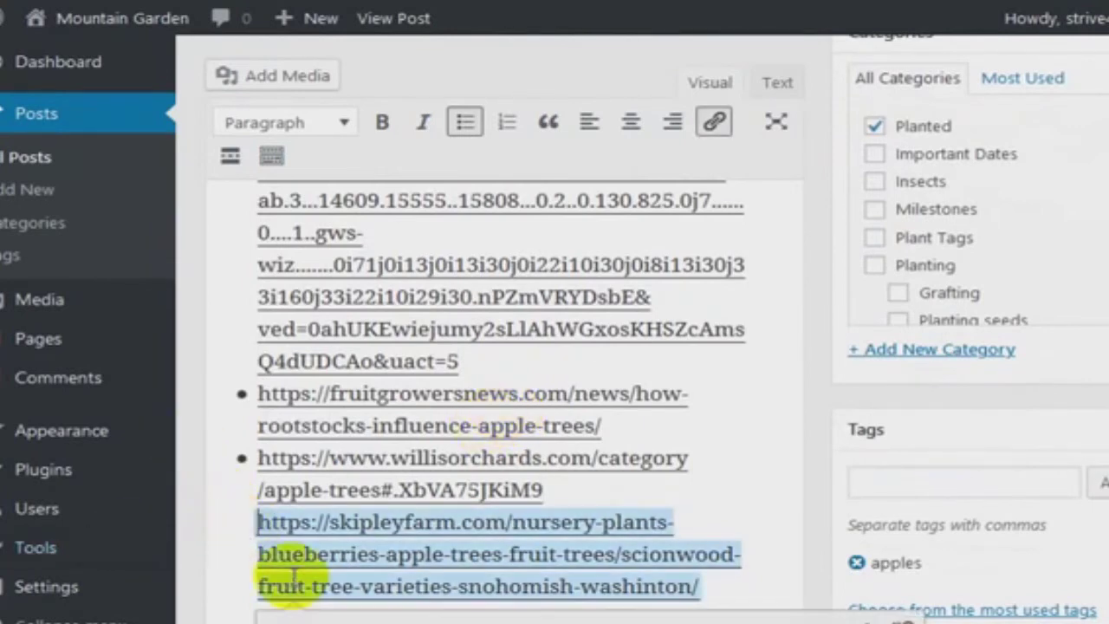
pyautogui.press('Left')
pyautogui.press('Return')
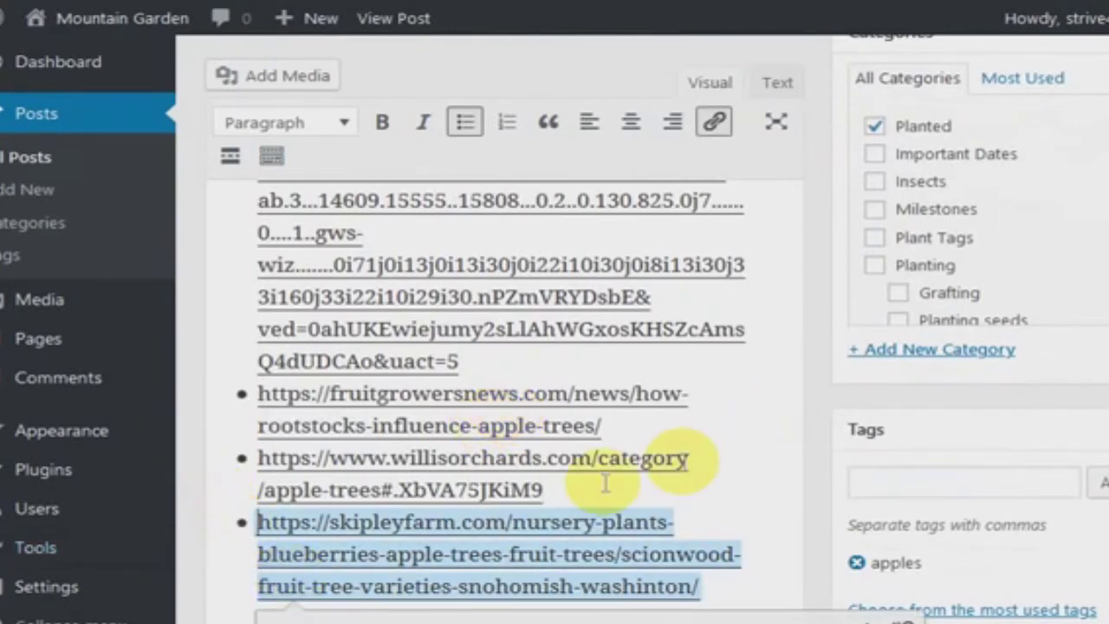
# Insert a blank line below each of the google.com, fruitgrowersnews.com and willisorchards.com bullets to space out the list's end.
pyautogui.press('Up')
pyautogui.press('Up')
pyautogui.press('Up')
pyautogui.press('Down')
pyautogui.hotkey('shift', 'Return')
pyautogui.press('Up')
pyautogui.press('Down')
pyautogui.press('Delete')
pyautogui.press('Return')
pyautogui.press('Up')
pyautogui.press('Up')
pyautogui.press('Up')
pyautogui.press('Up')
pyautogui.press('Up')
pyautogui.press('Up')
pyautogui.press('Up')
pyautogui.press('Up')
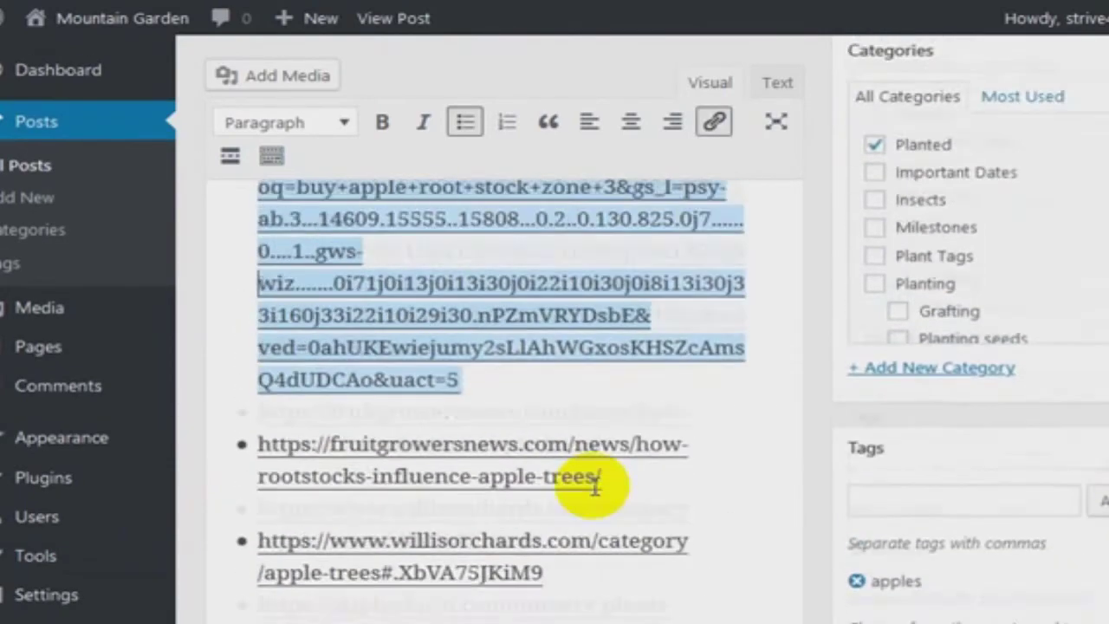
# Insert a blank line below the joybileefarm.com bullet and below the wallace-woodstock.com bullet.
pyautogui.press('Up')
pyautogui.press('BackSpace')
pyautogui.press('Return')
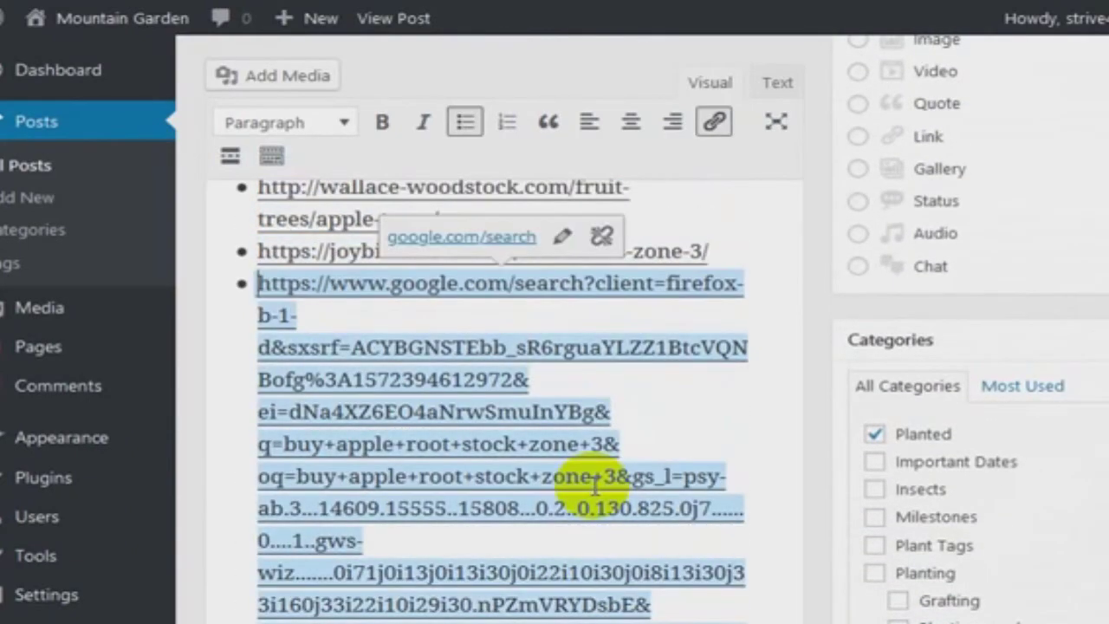
pyautogui.hotkey('shift', 'Return')
pyautogui.press('BackSpace')
pyautogui.press('Up')
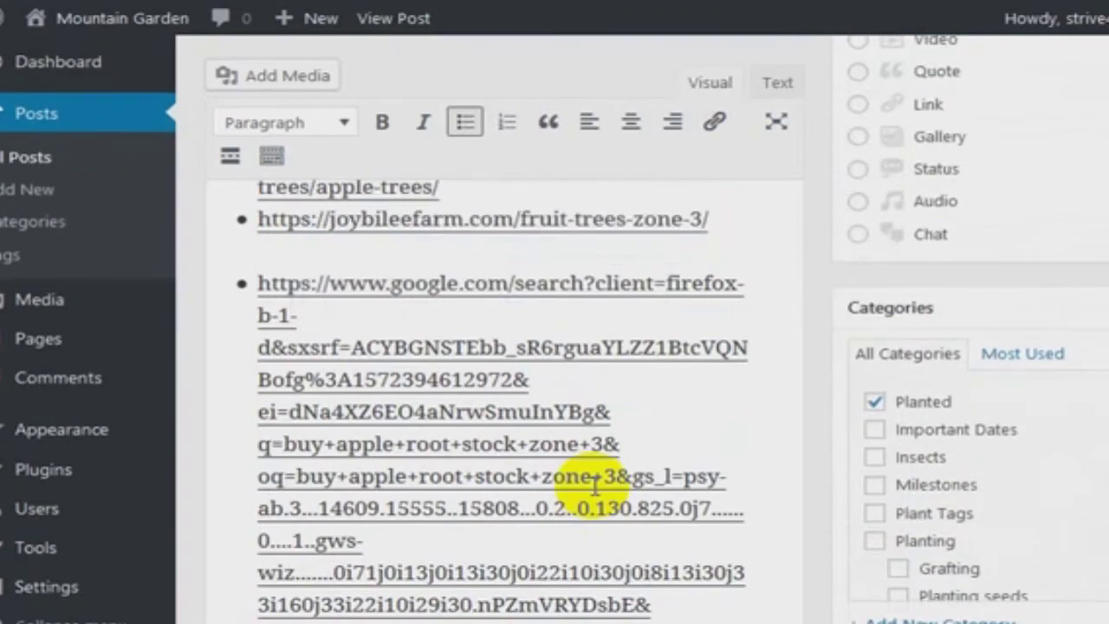
pyautogui.press('Up')
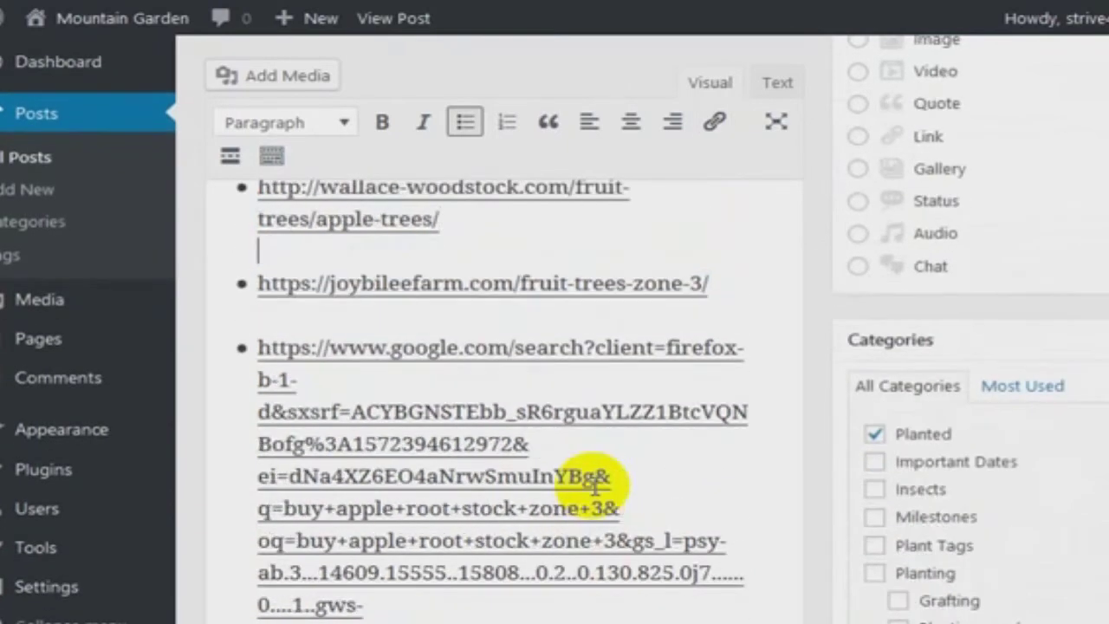
# Insert a blank line below each of the shop.cumminsnursery.com, us6.campaign-archive.com, treesofantiquity.com and fedcoseeds.com bullets.
pyautogui.press('Up')
pyautogui.press('Home')
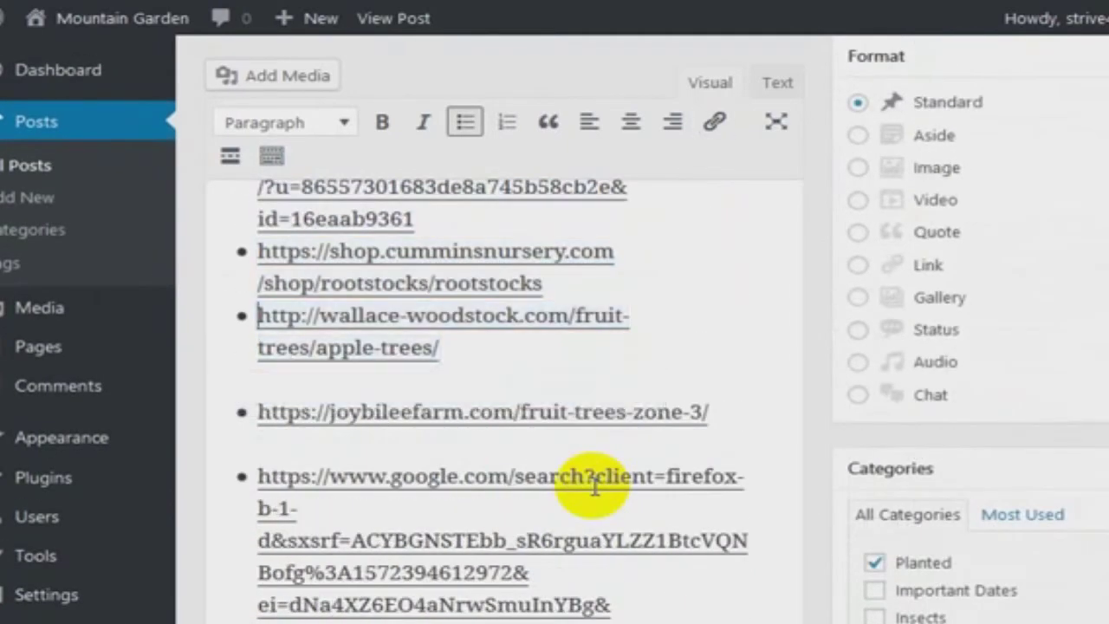
pyautogui.press('Return')
pyautogui.press('Up')
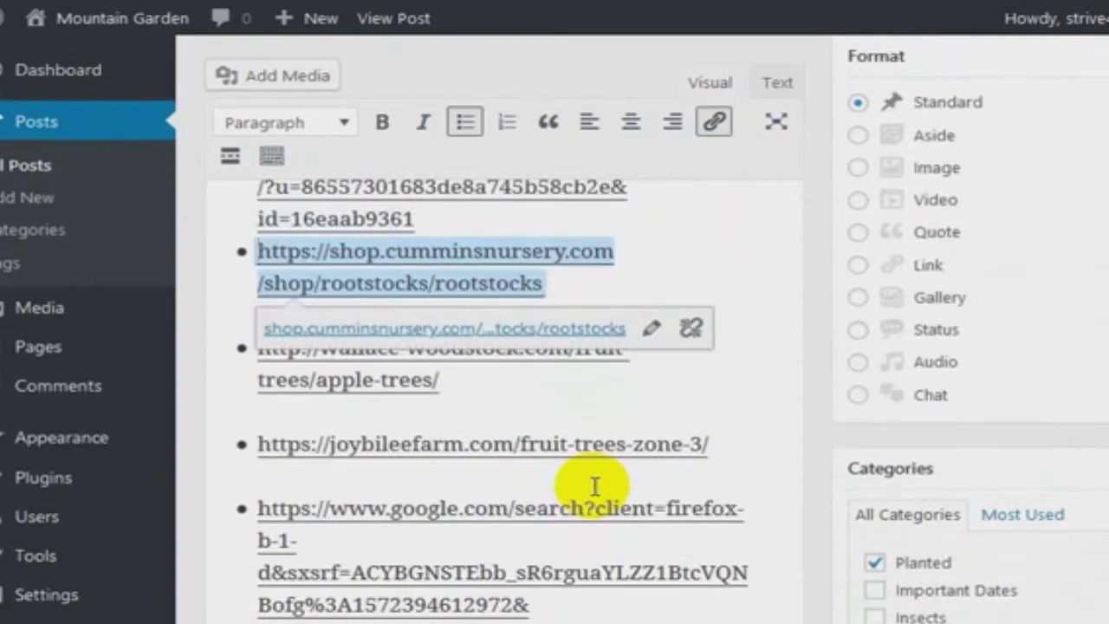
pyautogui.press('Down')
pyautogui.press('Up')
pyautogui.press('Up')
pyautogui.press('Up')
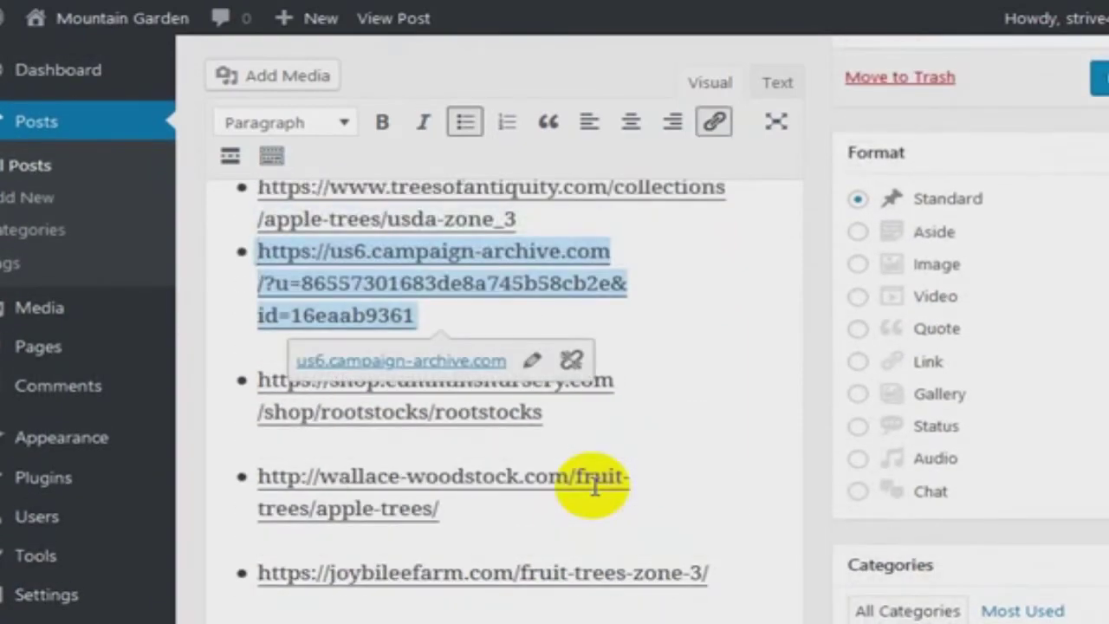
pyautogui.press('Up')
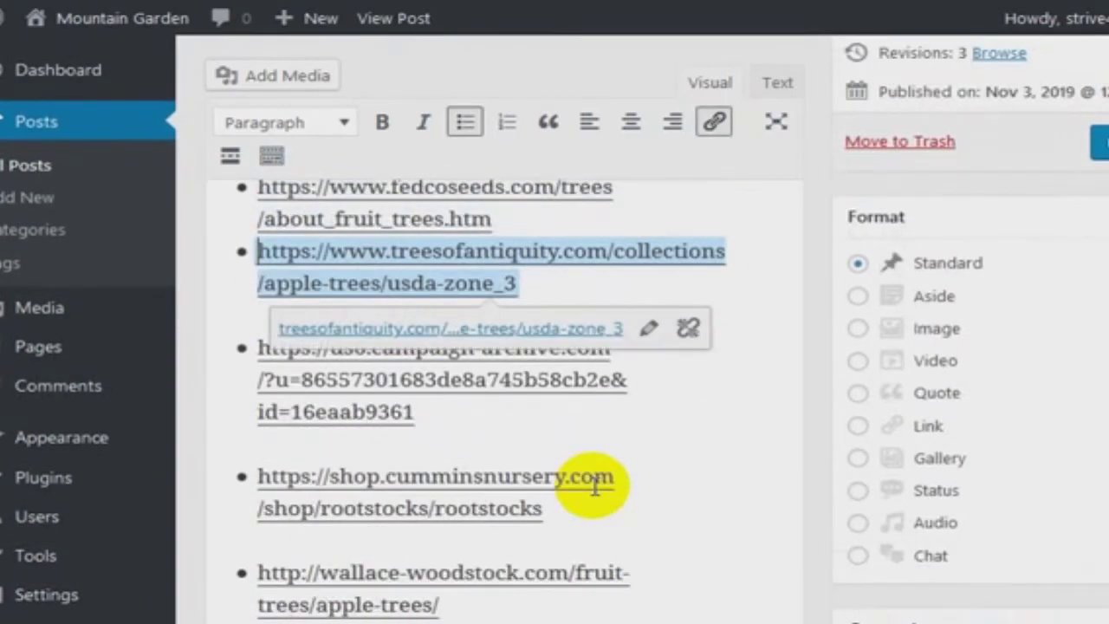
pyautogui.press('Up')
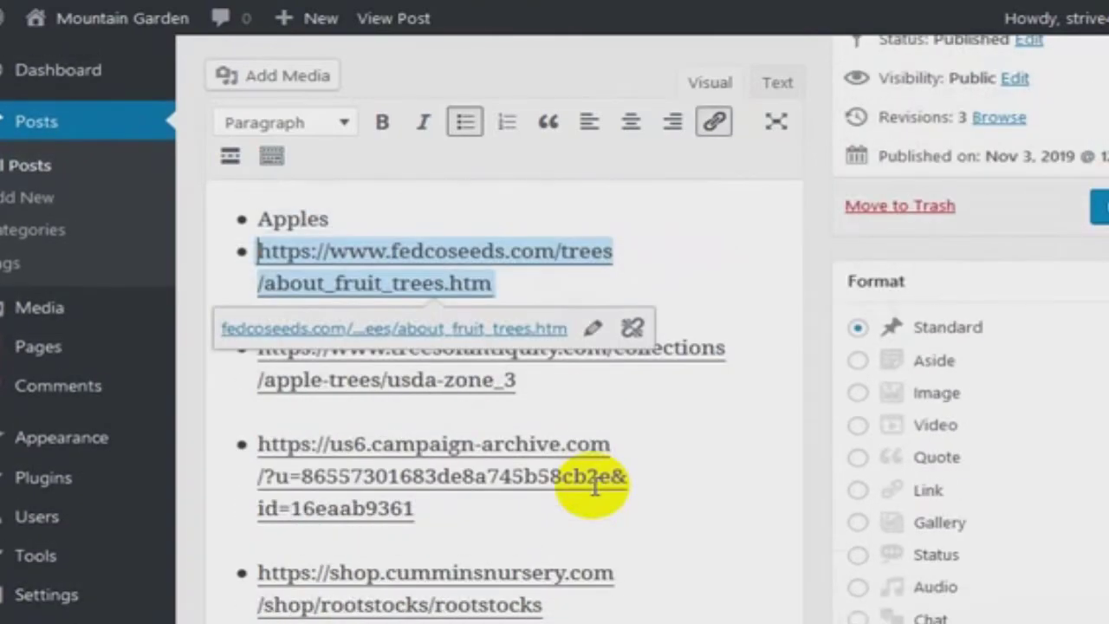
# Take the Apples heading out of the bulleted list and leave blank space between it and the first link.
pyautogui.press('Up')
pyautogui.press('Return')
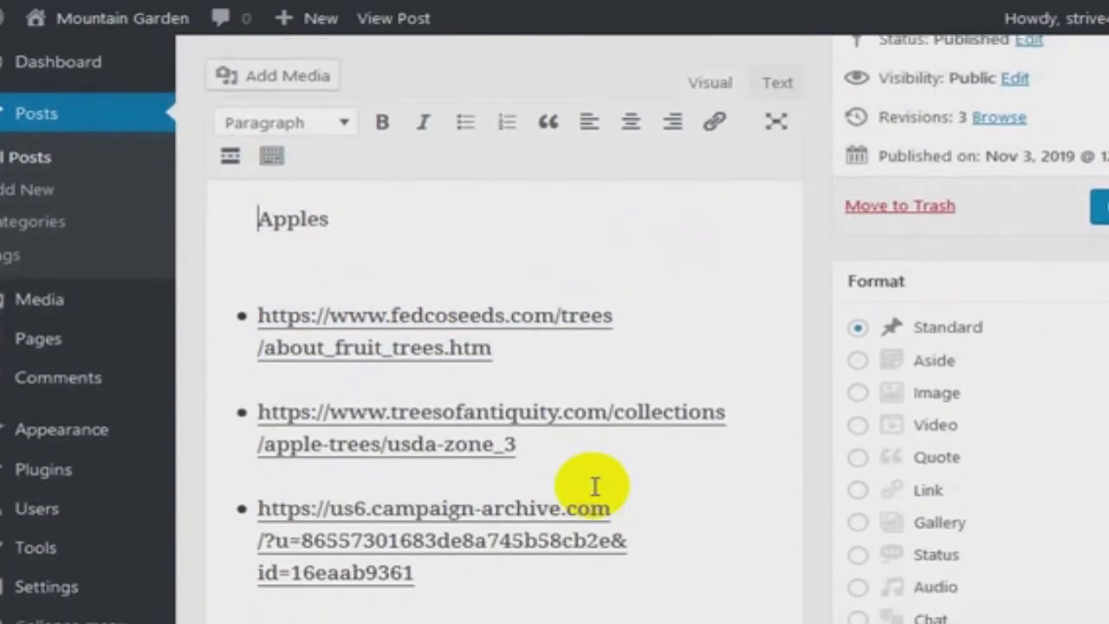
pyautogui.scroll(1, 595, 486)
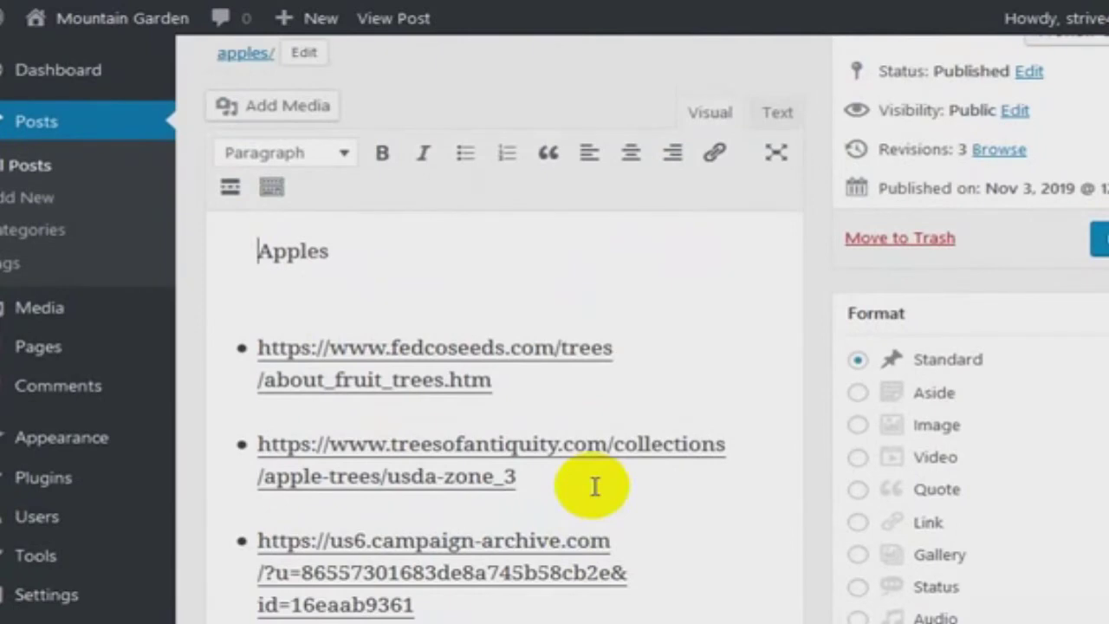
# Format the Apples line above the link list as Heading 2 and update the published post.
pyautogui.doubleClick(281, 249)
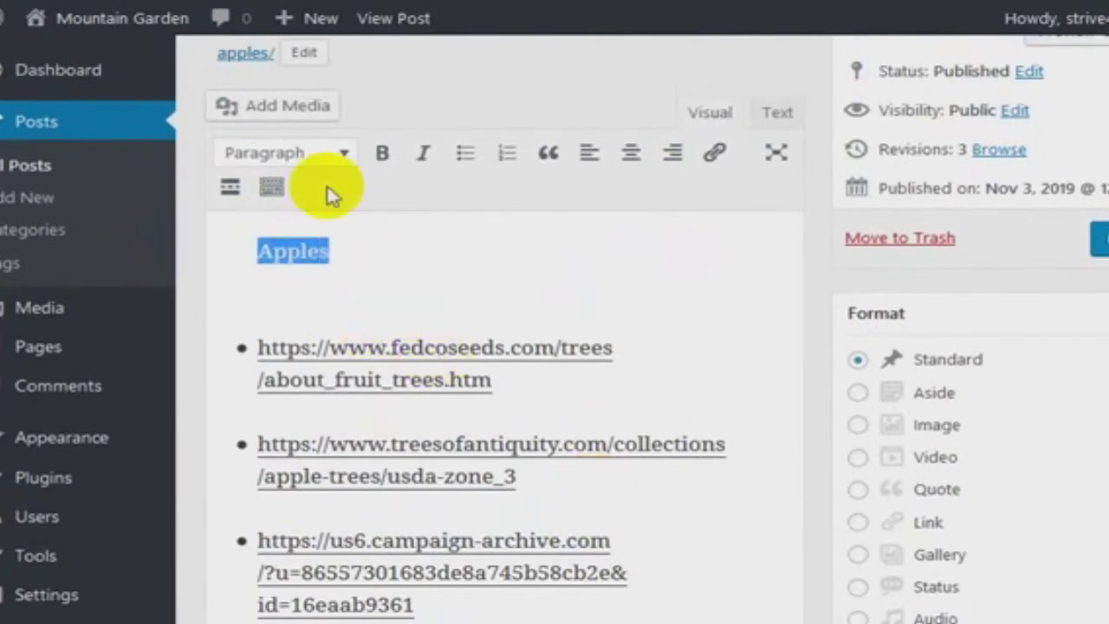
pyautogui.click(343, 154)
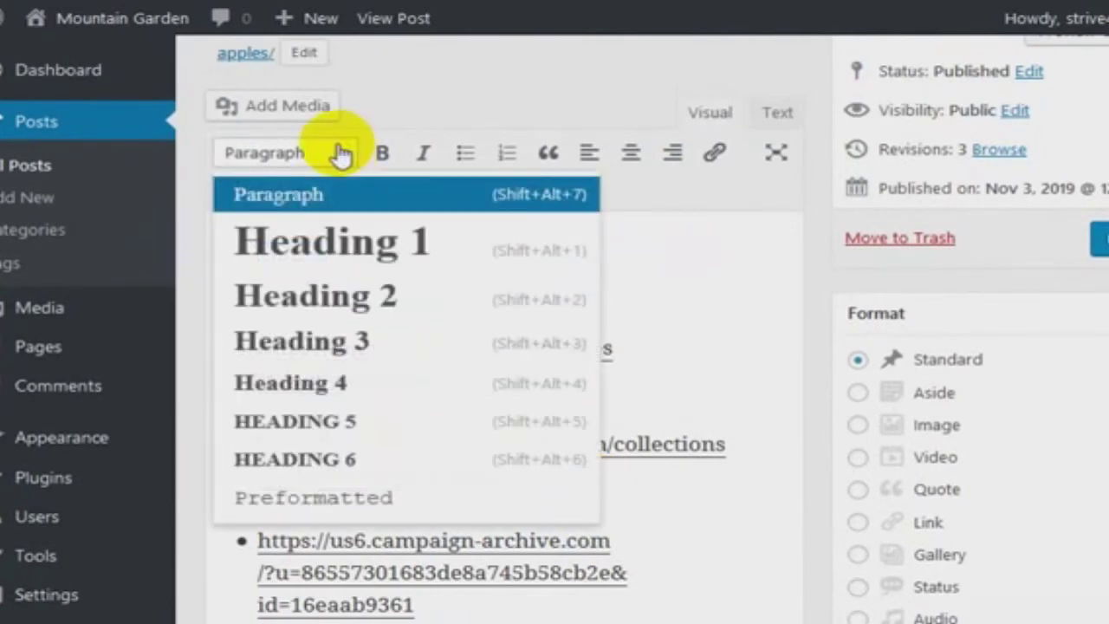
pyautogui.click(342, 294)
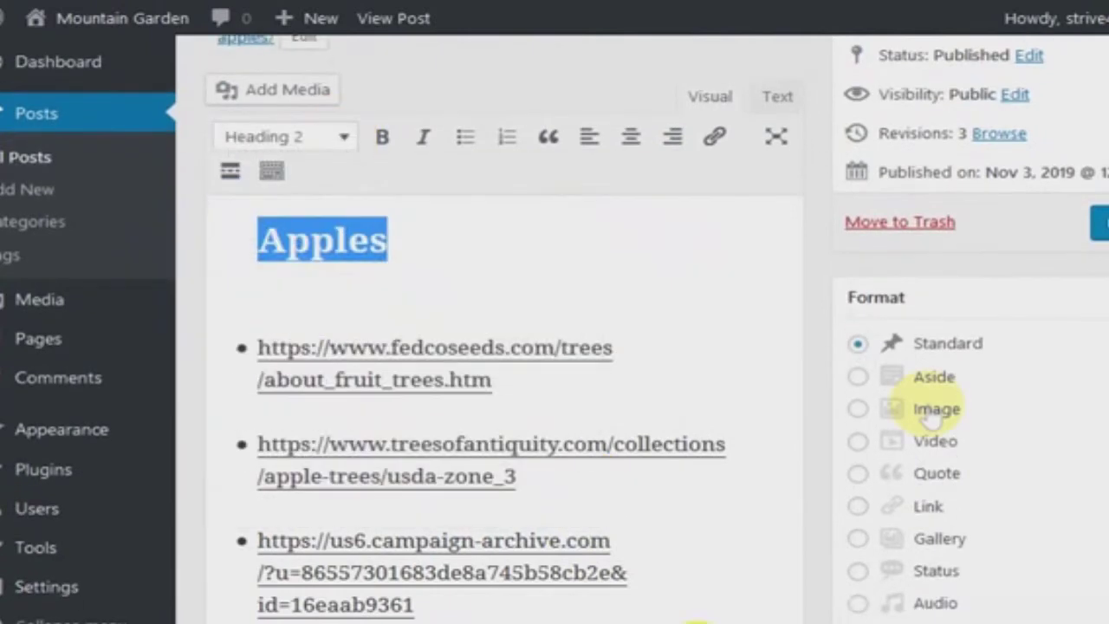
pyautogui.click(593, 284)
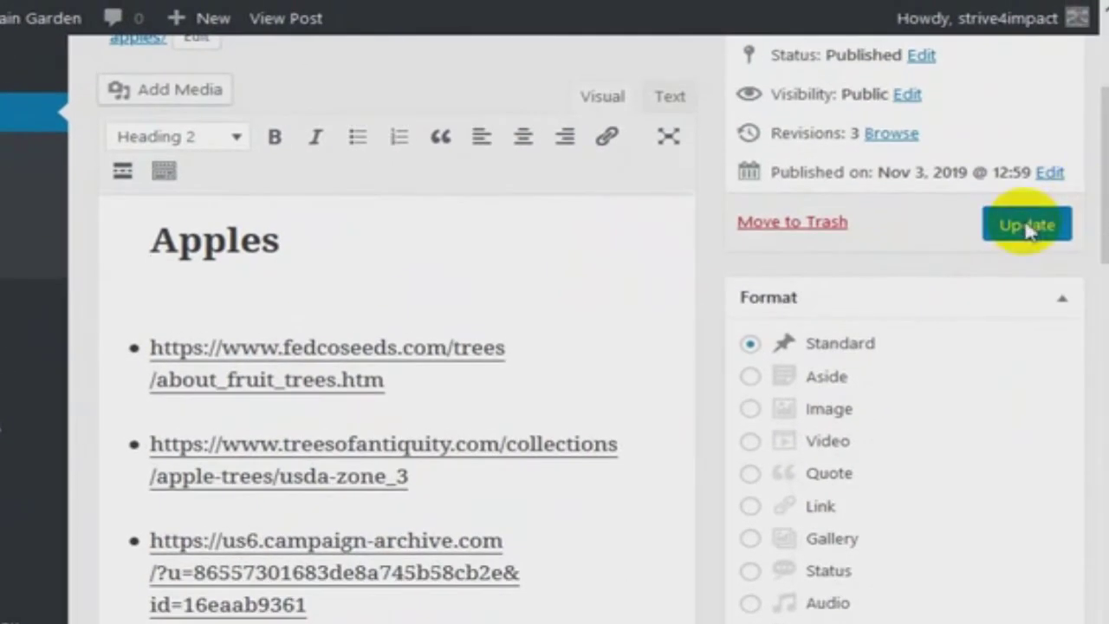
pyautogui.click(1027, 225)
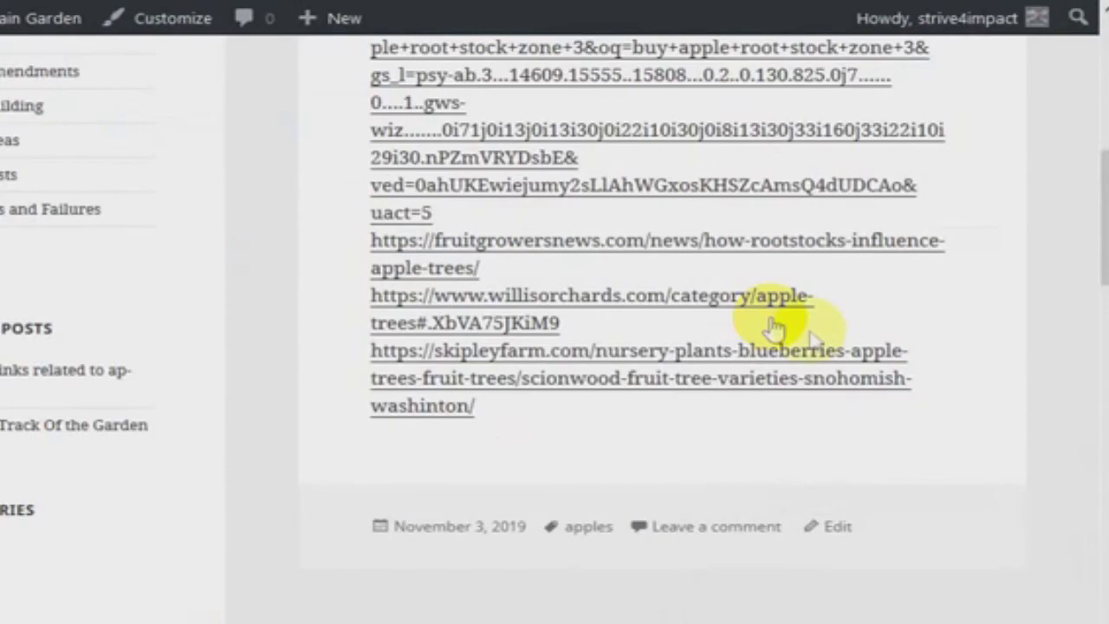
# Review the live site's apple links post for heading, bullets and spacing, along with the Keeping Track Of the Garden post below it.
pyautogui.scroll(6, 774, 328)
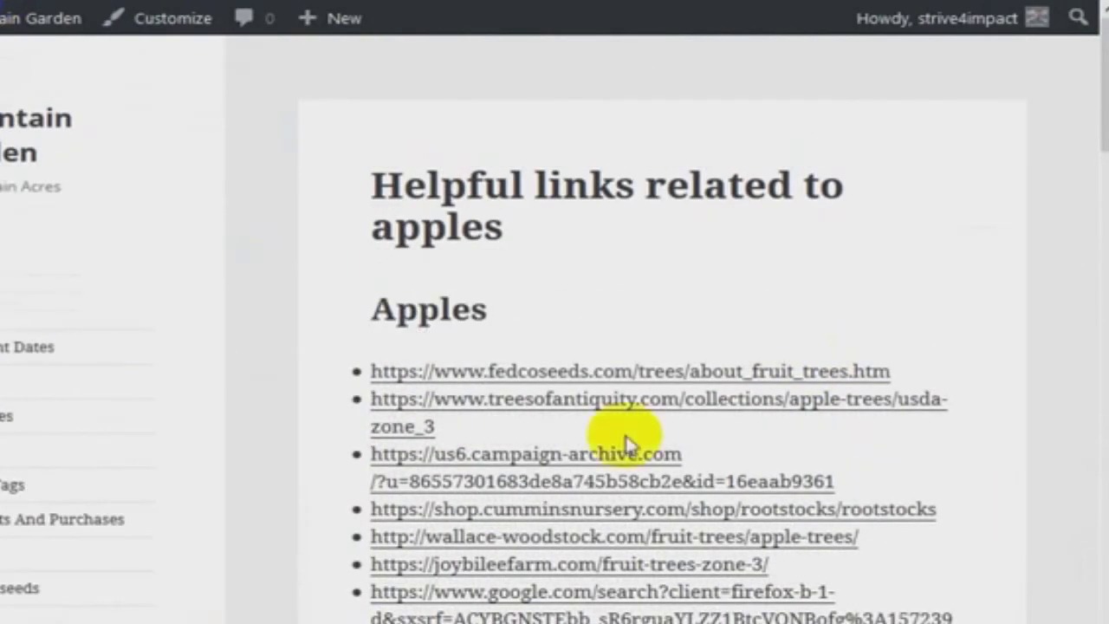
pyautogui.scroll(-8, 452, 276)
pyautogui.scroll(4, 408, 329)
pyautogui.scroll(3, 360, 182)
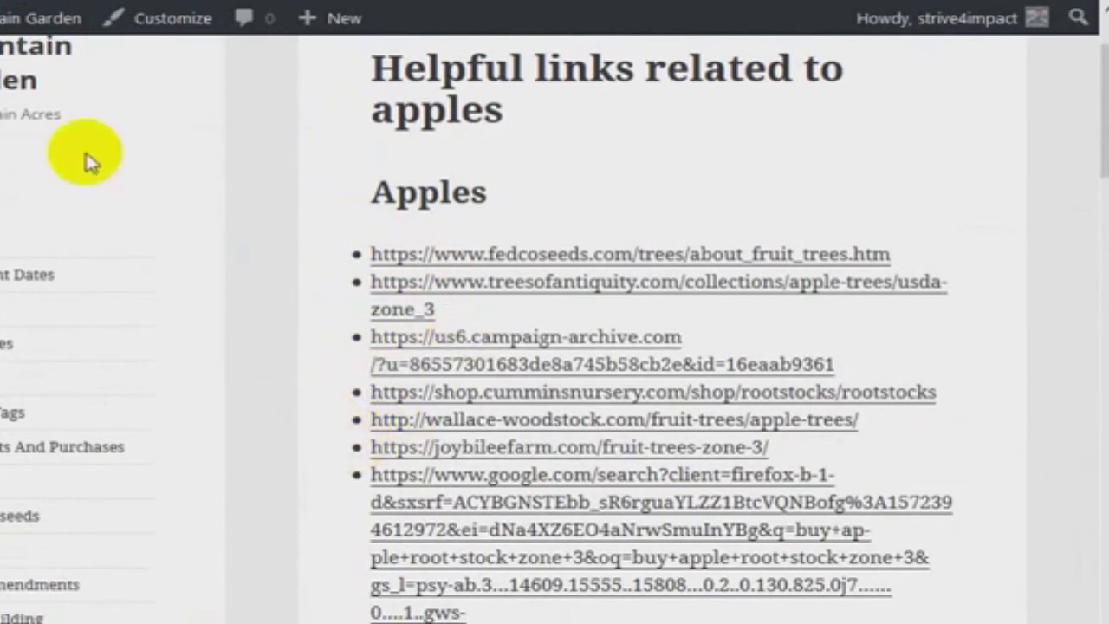
pyautogui.scroll(2, 87, 136)
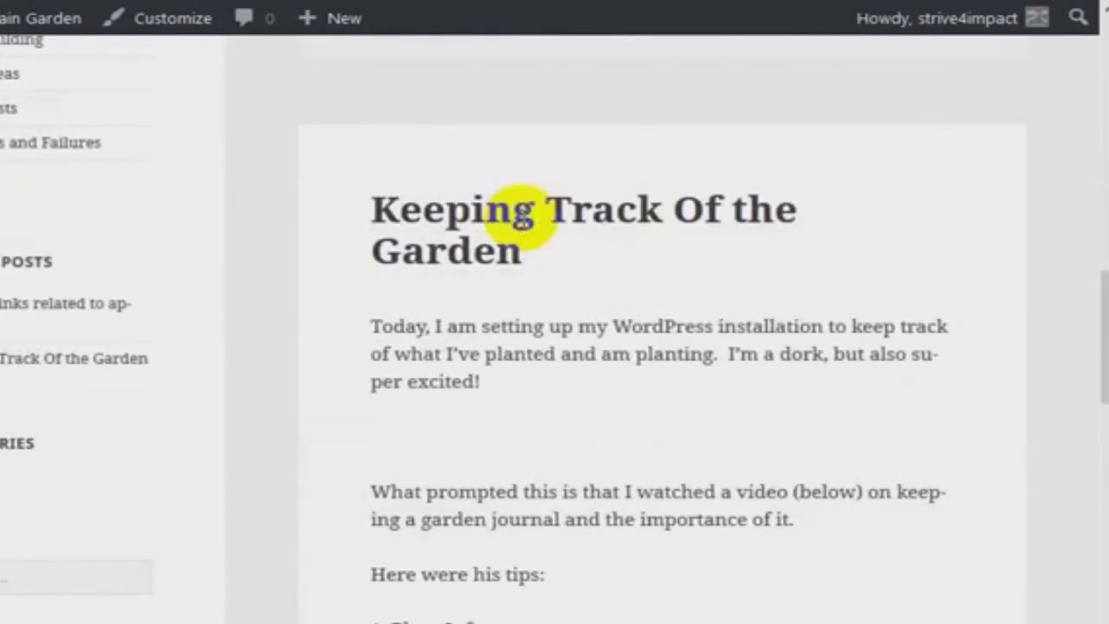
pyautogui.scroll(-3, 520, 210)
pyautogui.scroll(4, 485, 285)
pyautogui.scroll(-5, 459, 429)
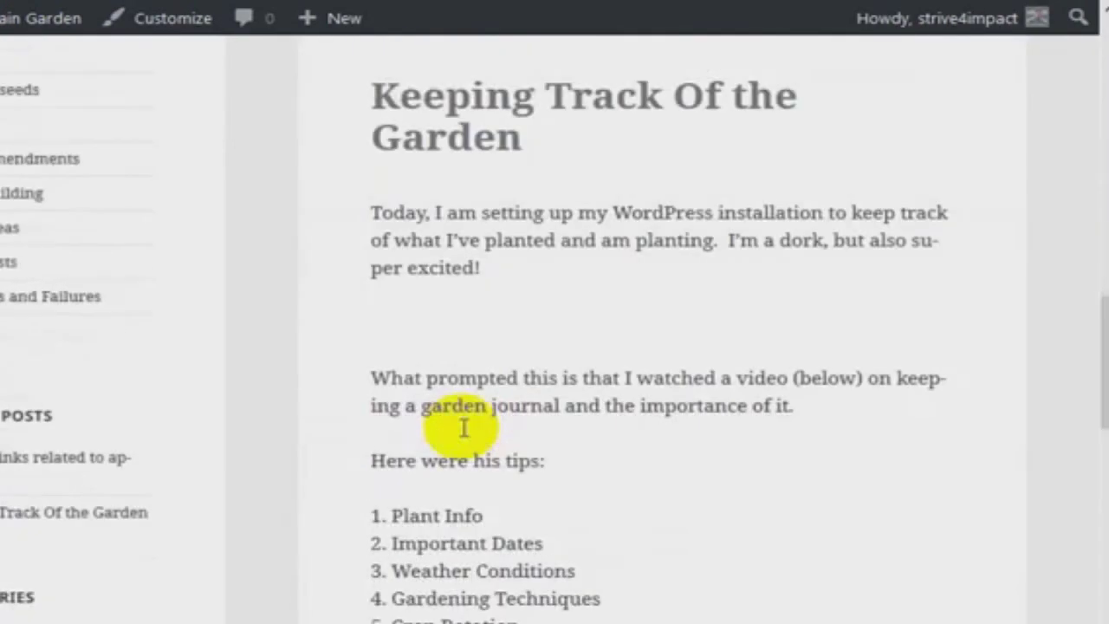
pyautogui.scroll(-4, 464, 429)
pyautogui.scroll(12, 459, 438)
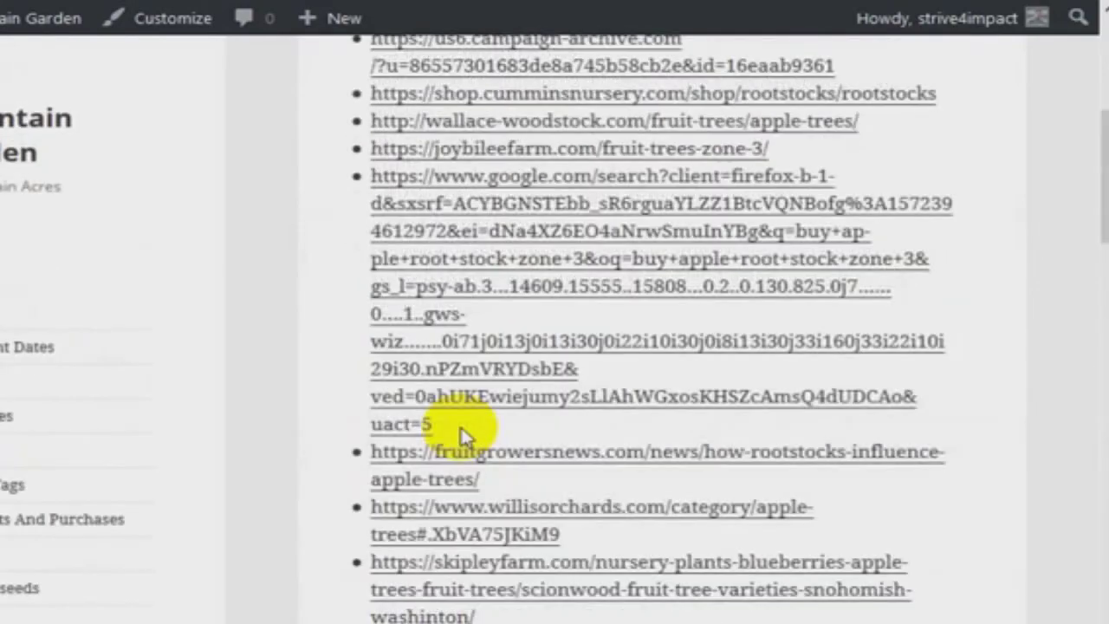